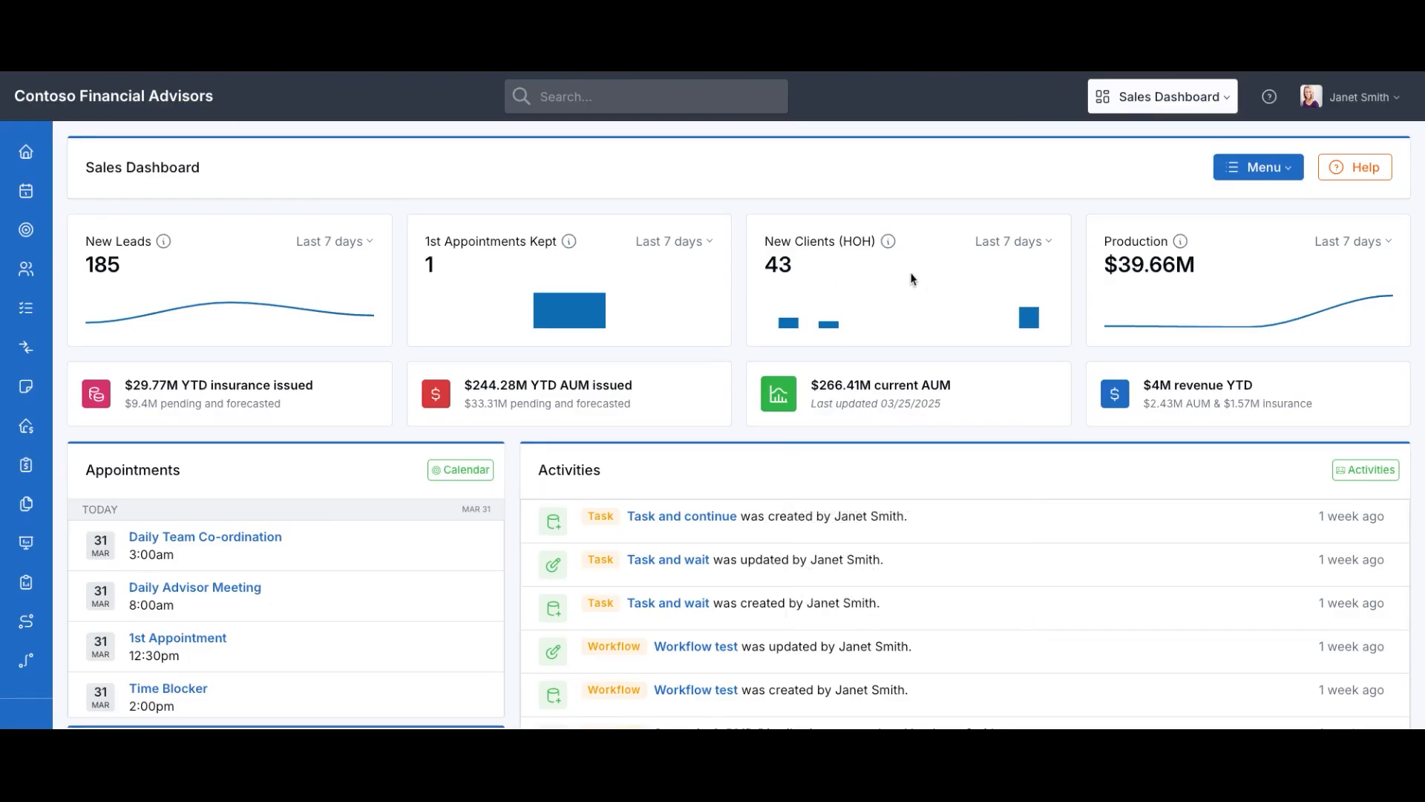
Open the Accounts list showing client accounts with issued amounts and statuses
mouse_move(42, 252)
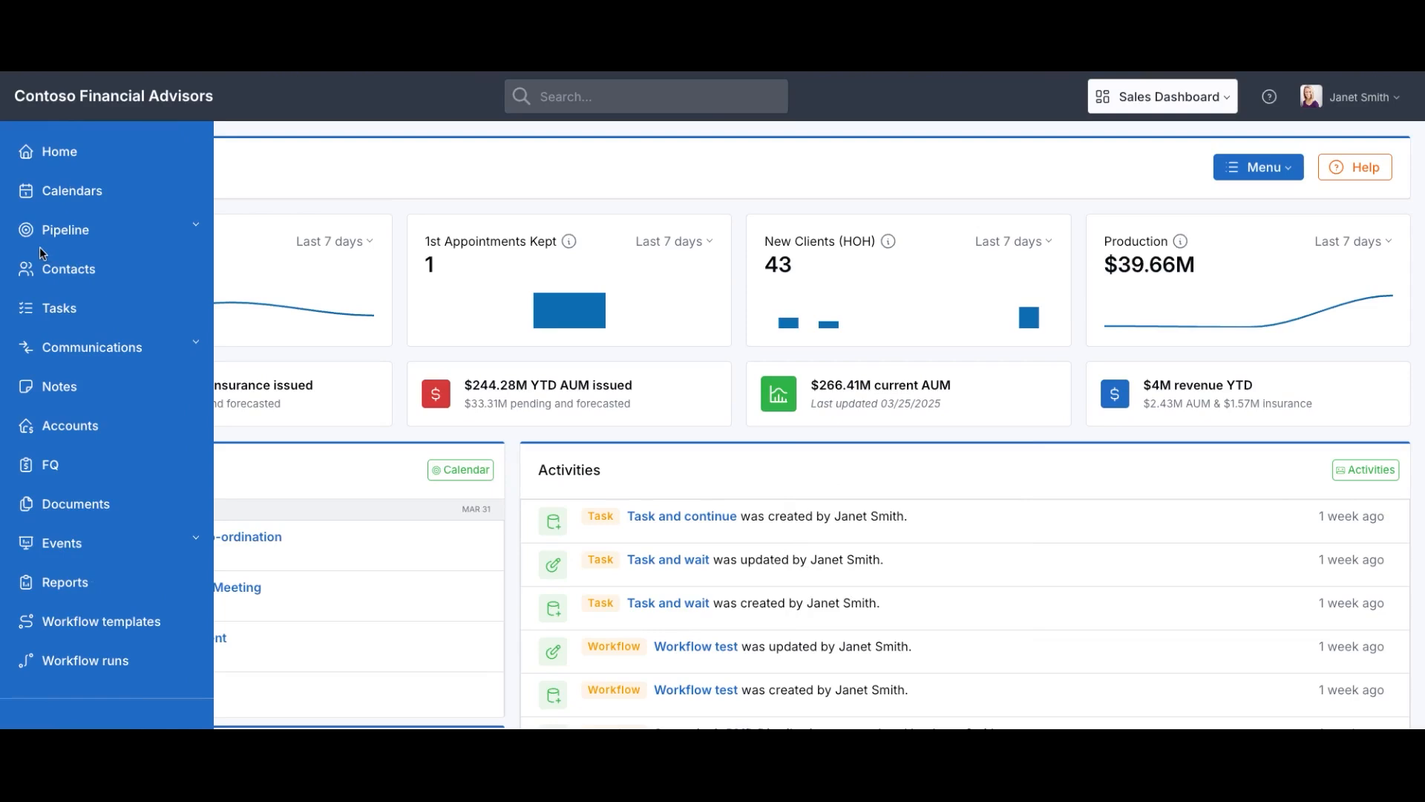
left_click(70, 426)
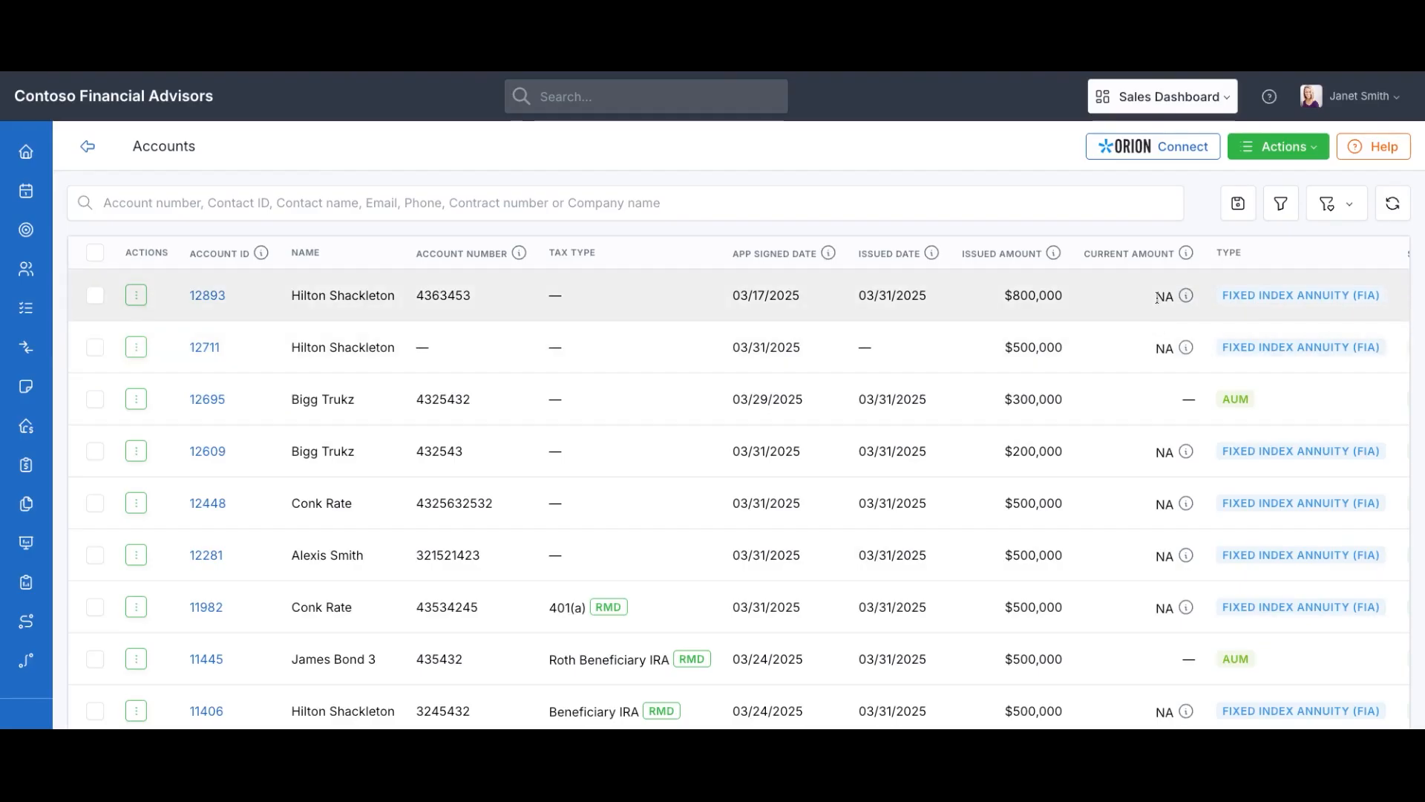
scroll(1156, 297, "right", 3)
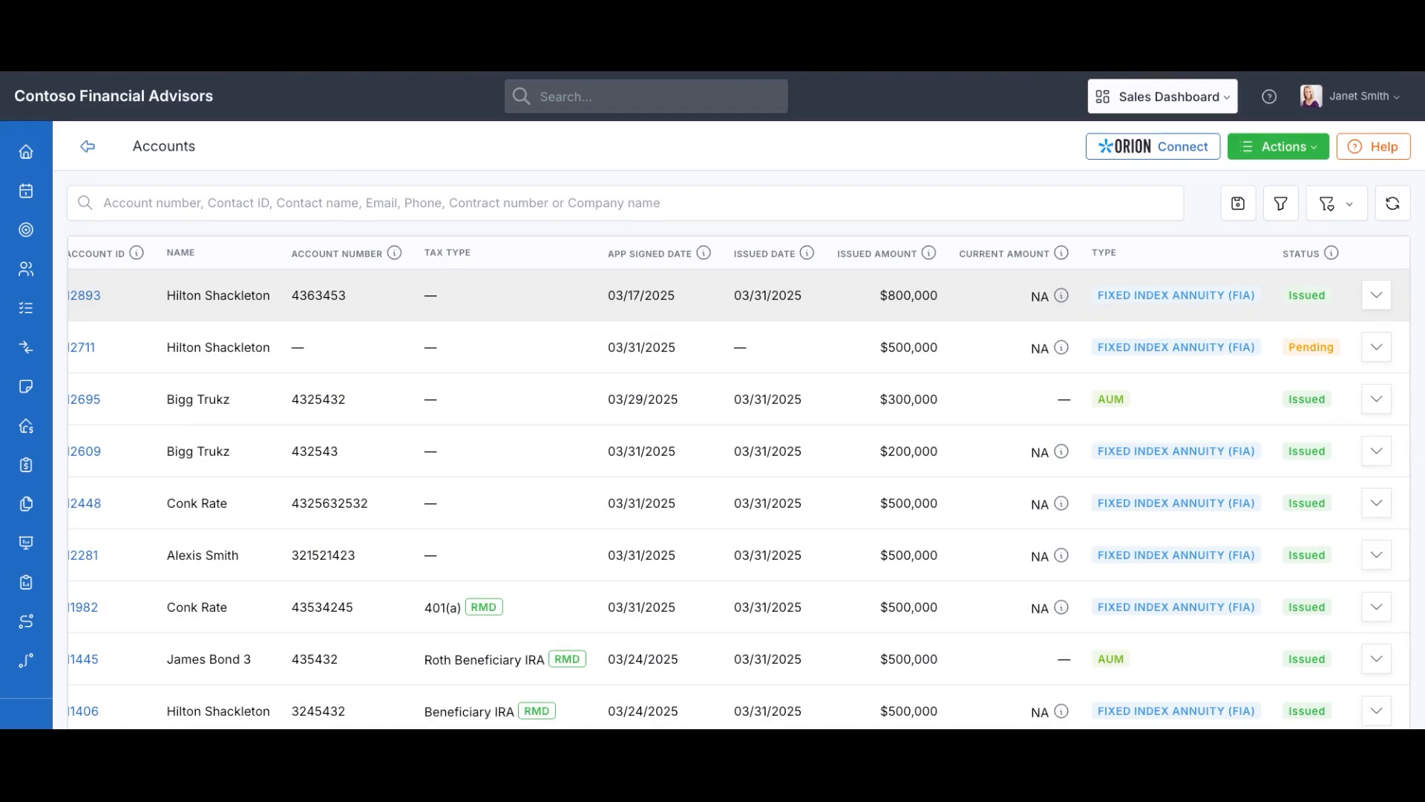
Expand the top account's full details, then collapse them again
left_click(1377, 295)
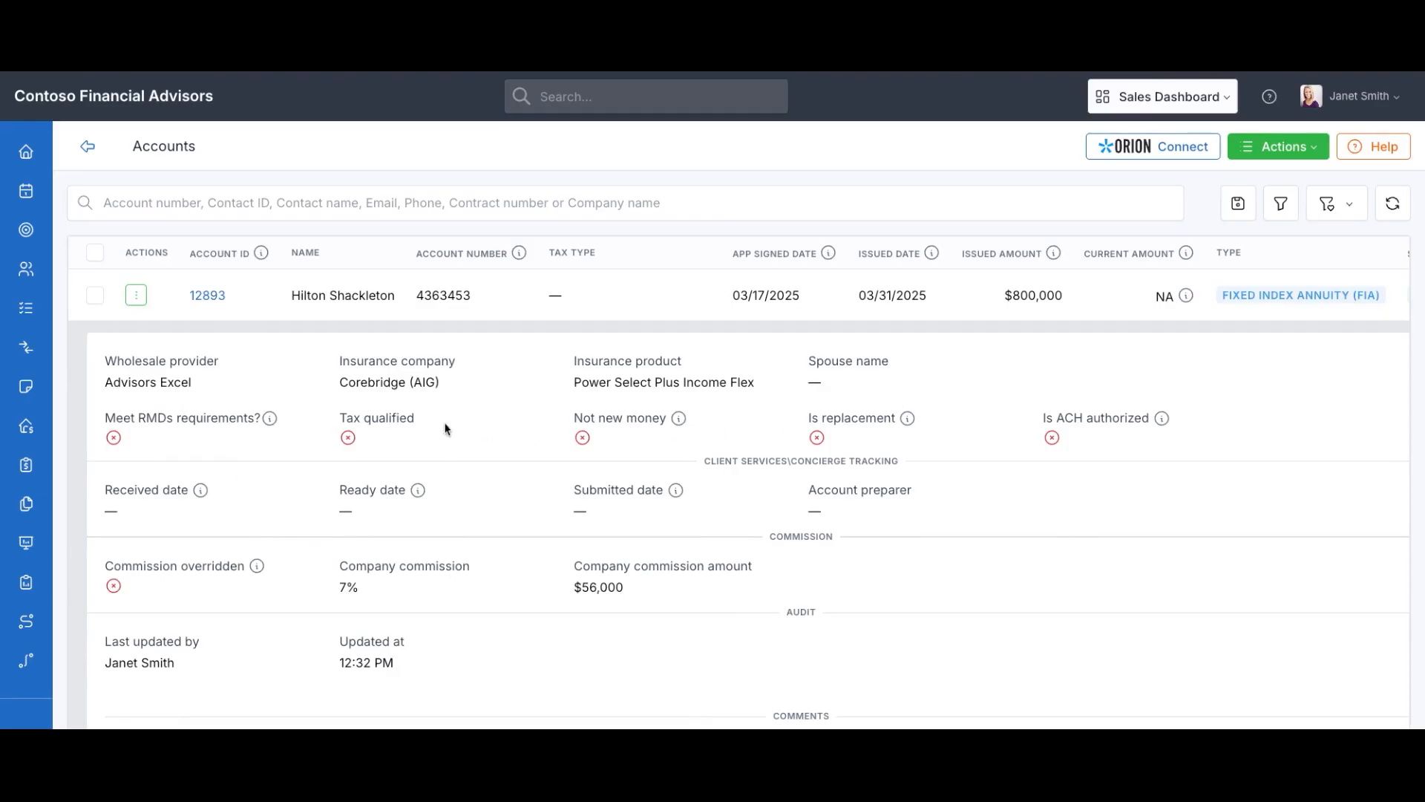
scroll(464, 475, "down", 1)
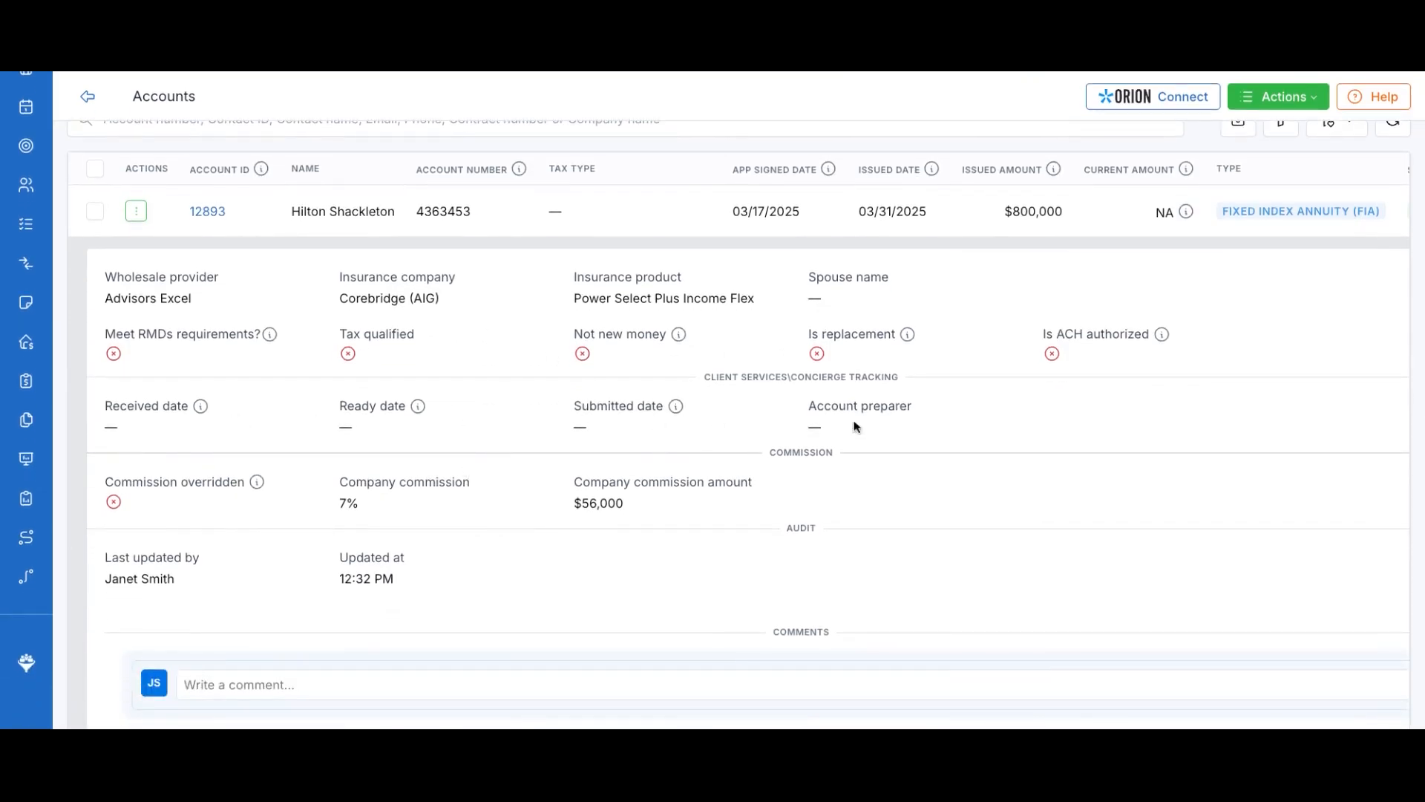
scroll(488, 540, "up", 1)
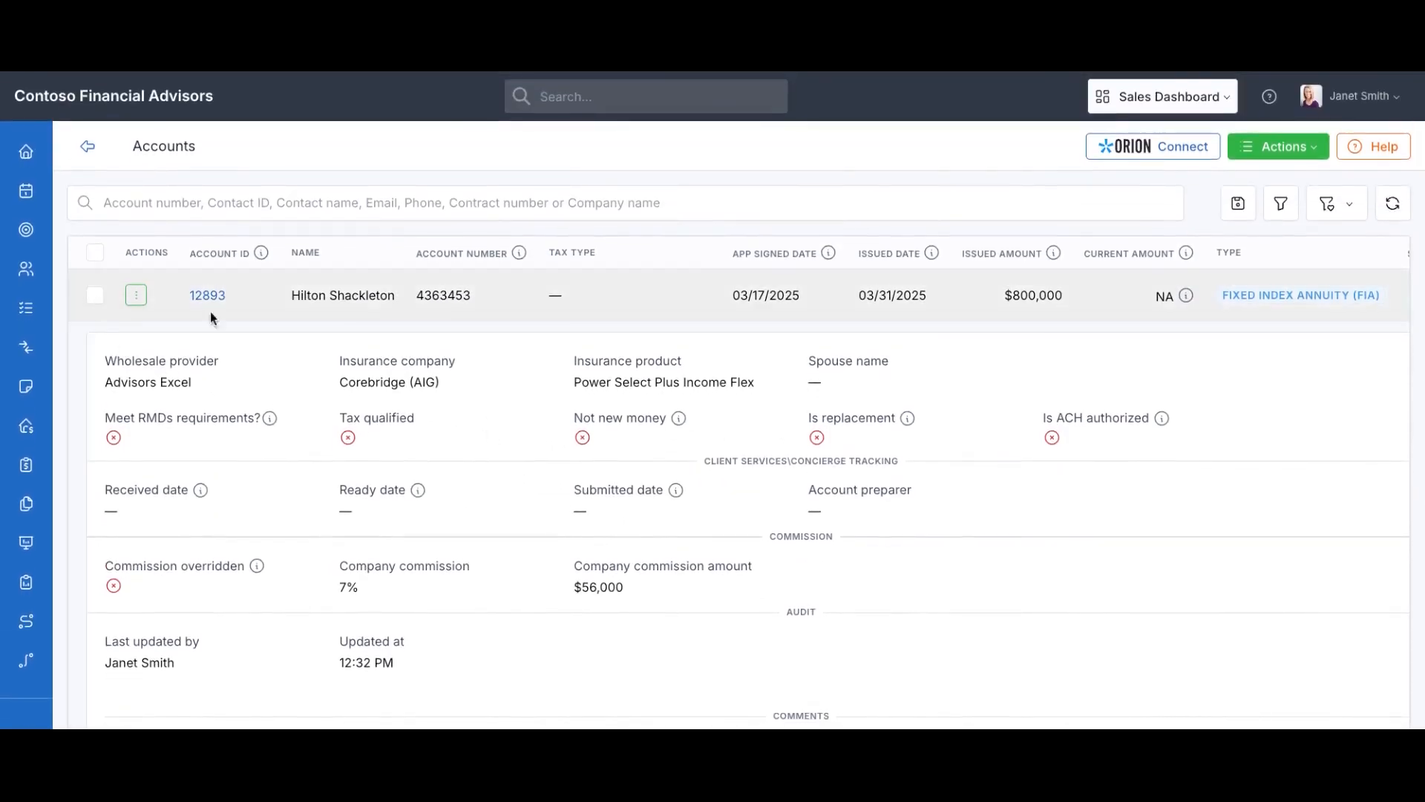
scroll(1140, 325, "right", 2)
left_click(1375, 295)
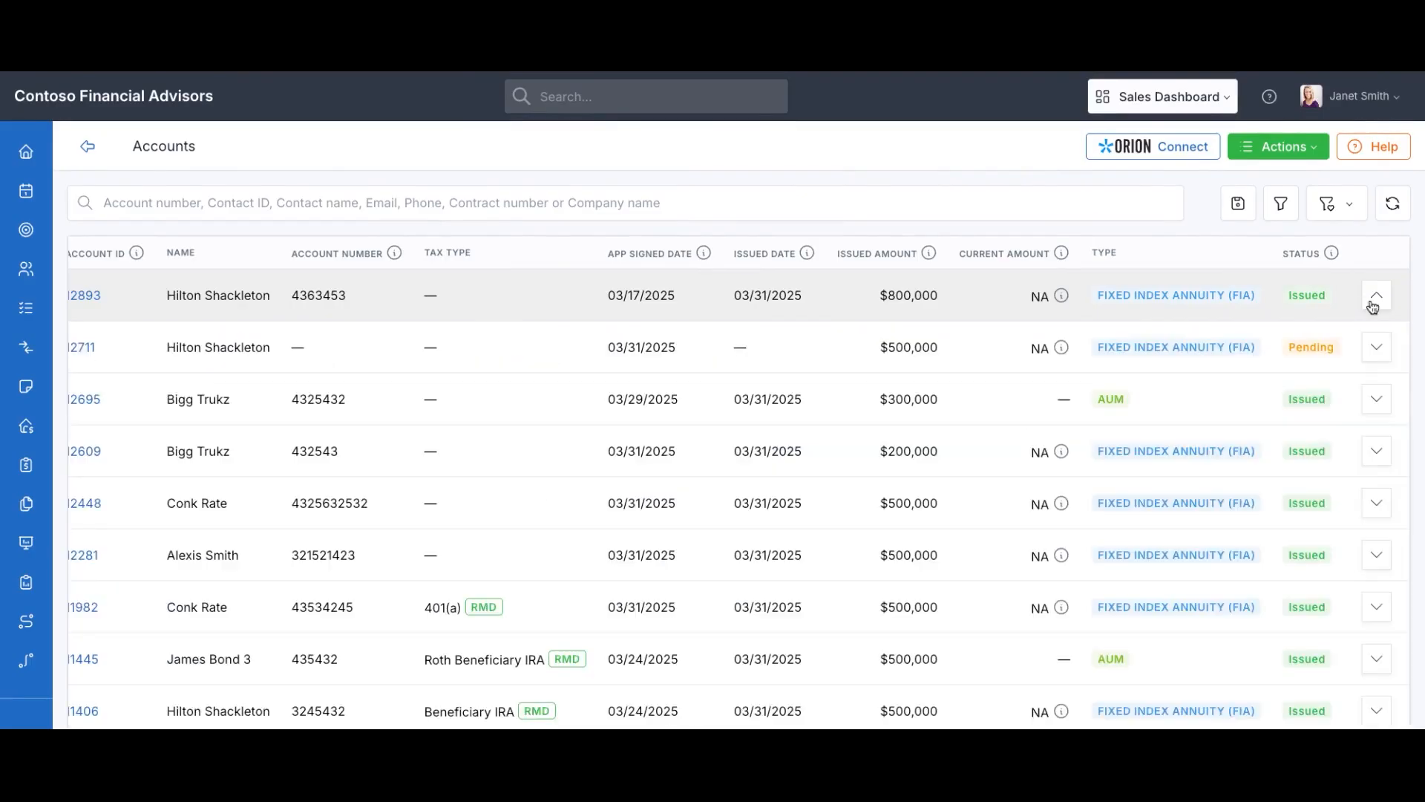
Open the first lead under Pipeline > Open and start creating an account for that contact
left_click(86, 232)
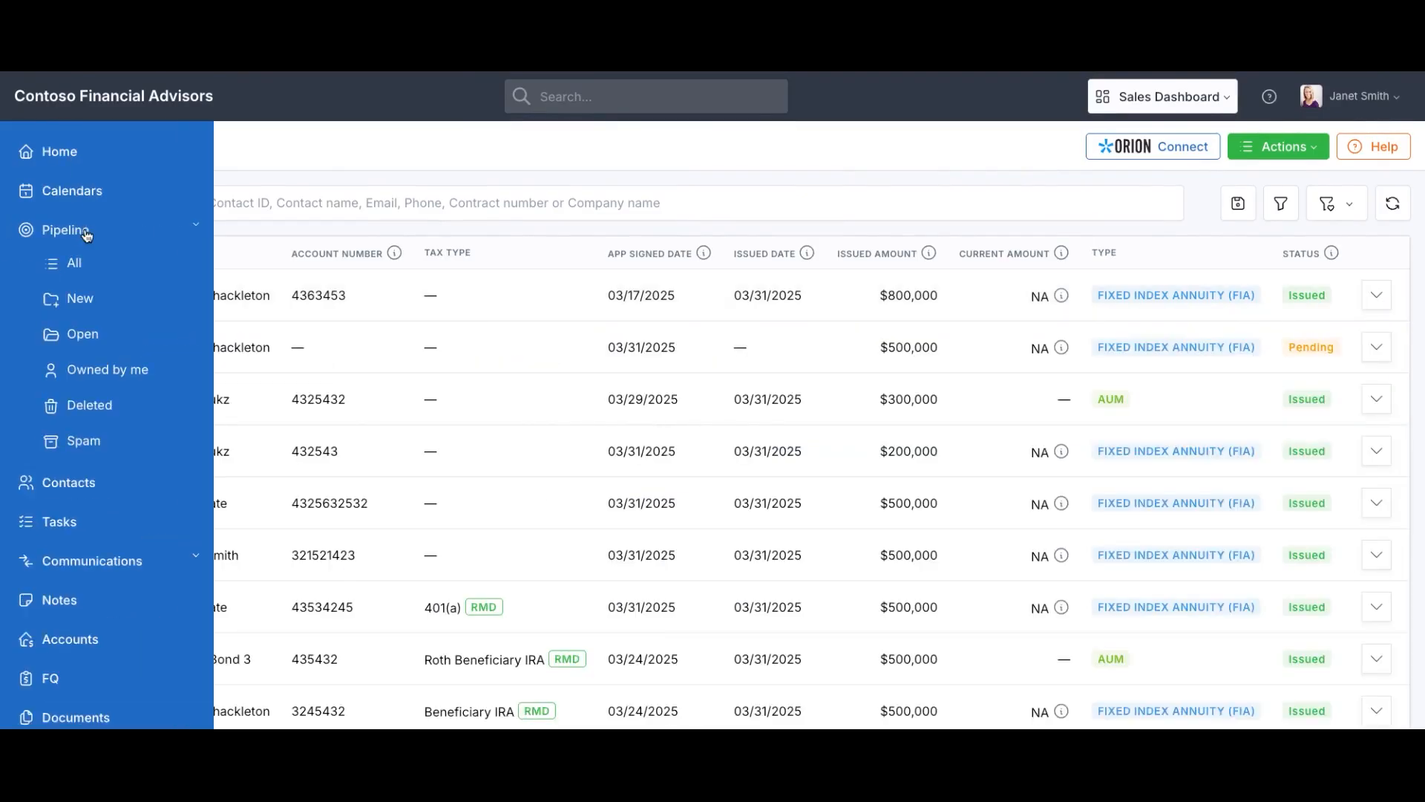
left_click(86, 335)
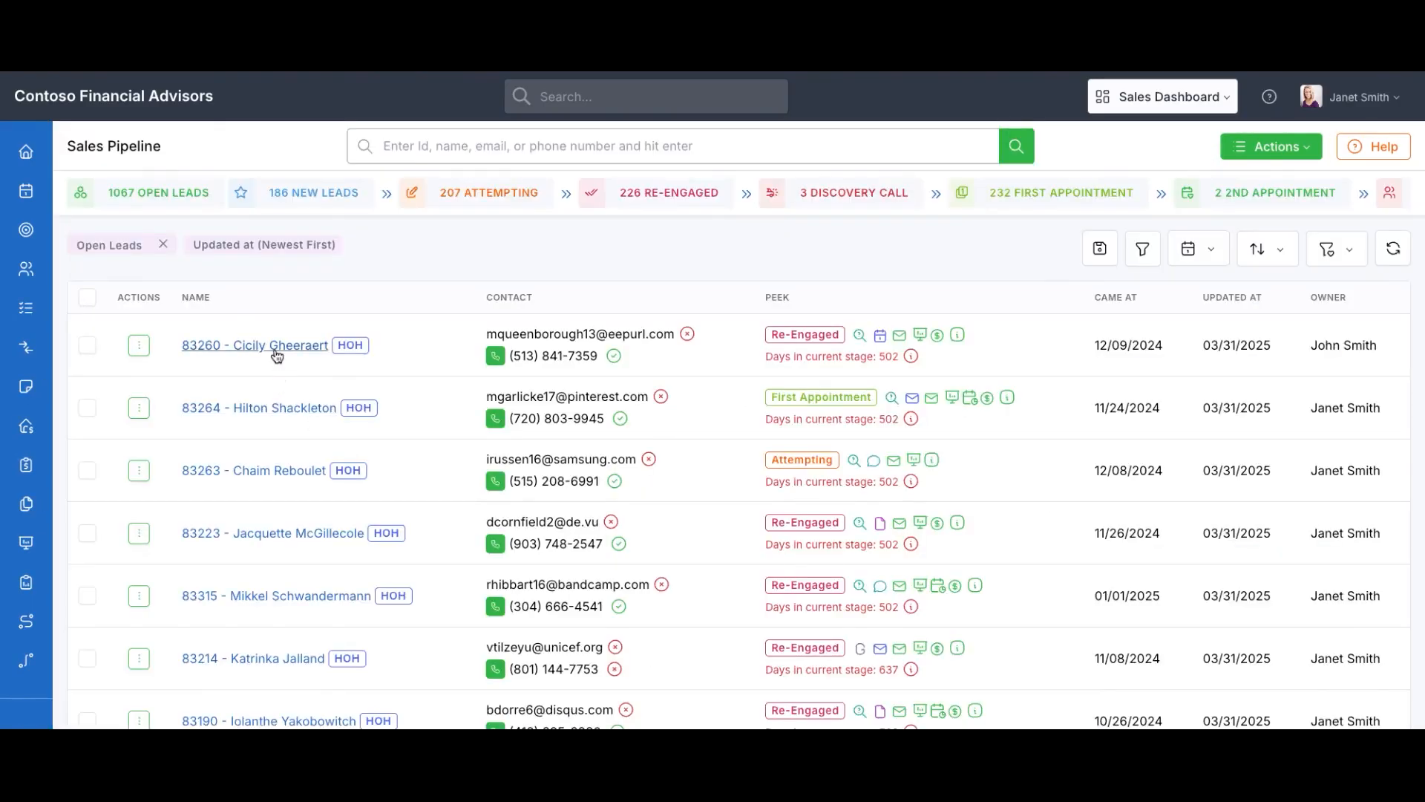
left_click(255, 345)
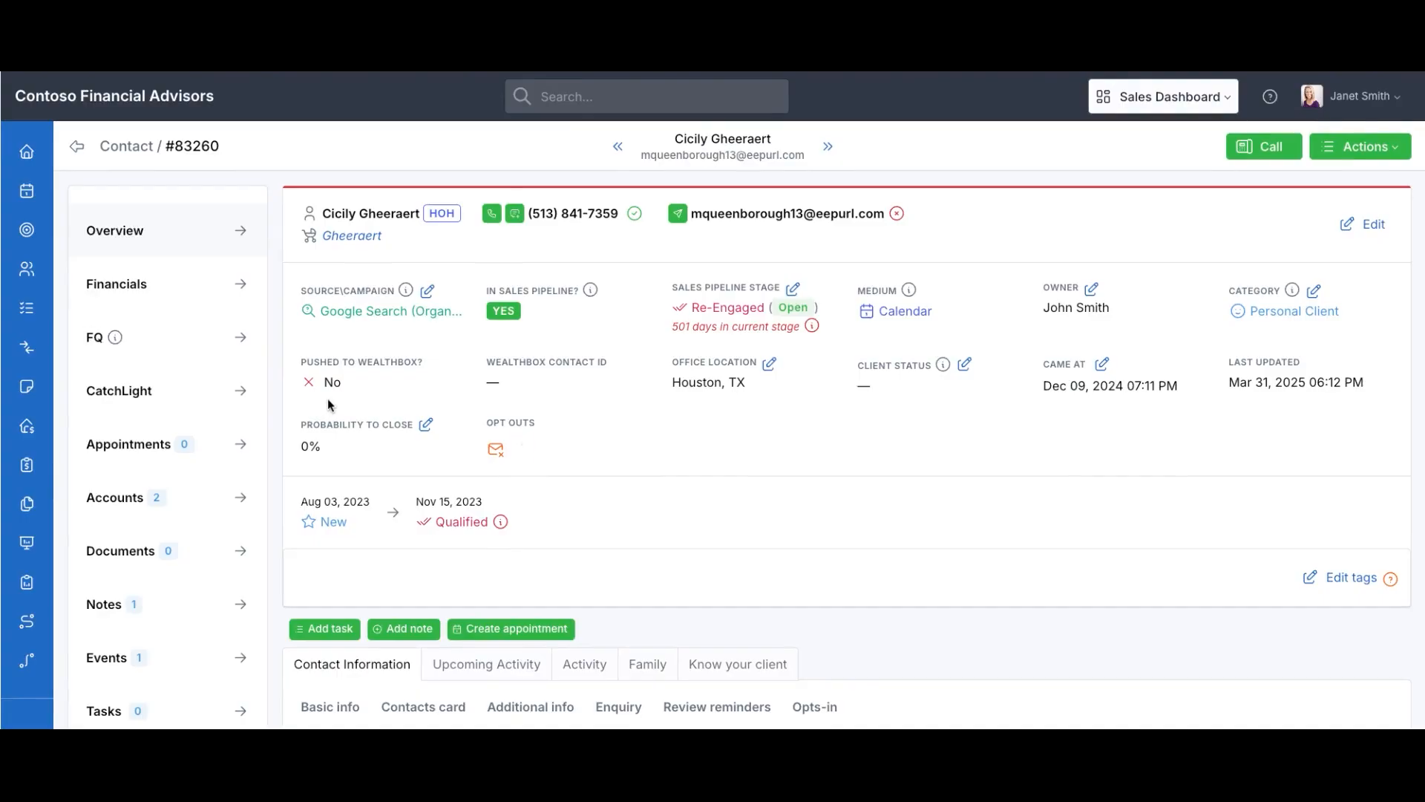
scroll(1253, 221, "down", 1)
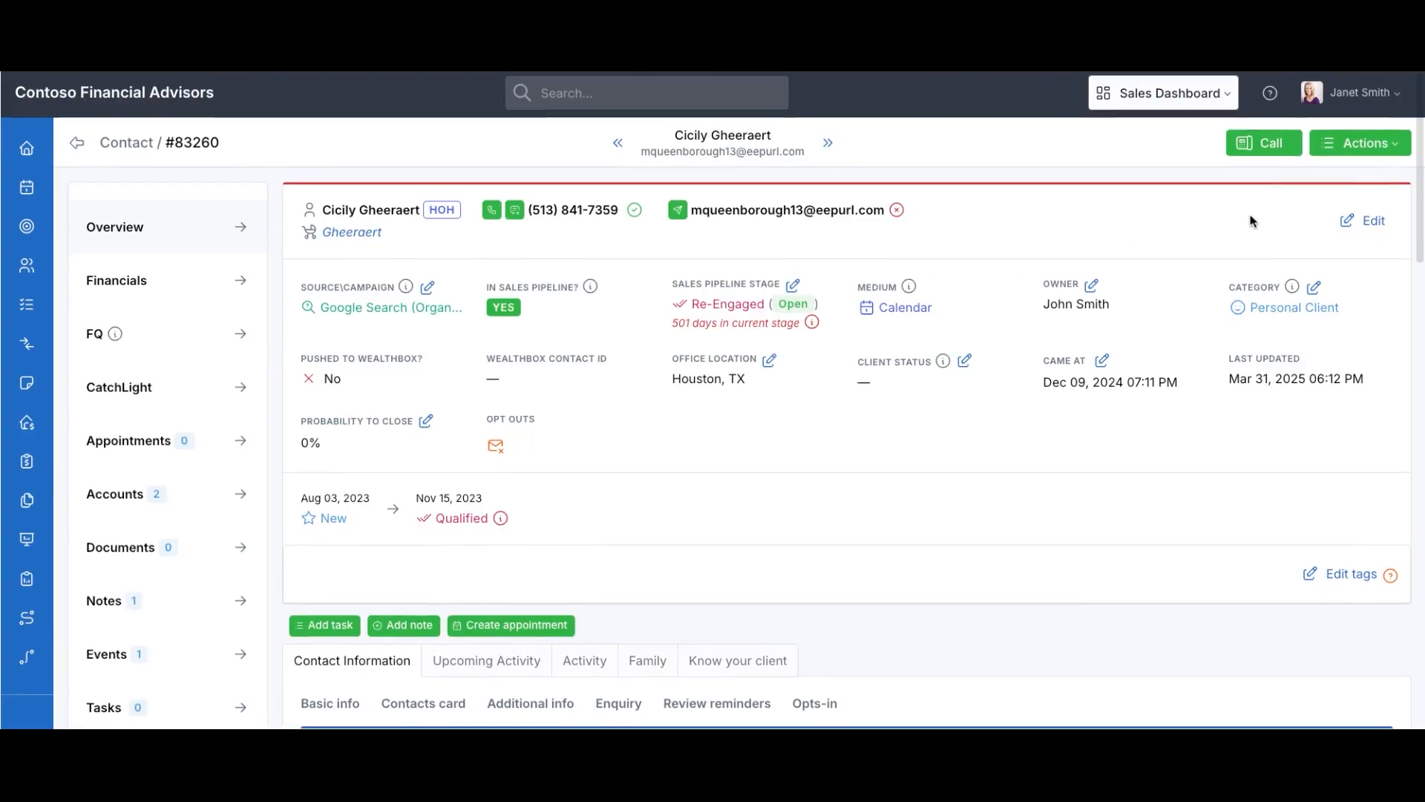
left_click(1373, 153)
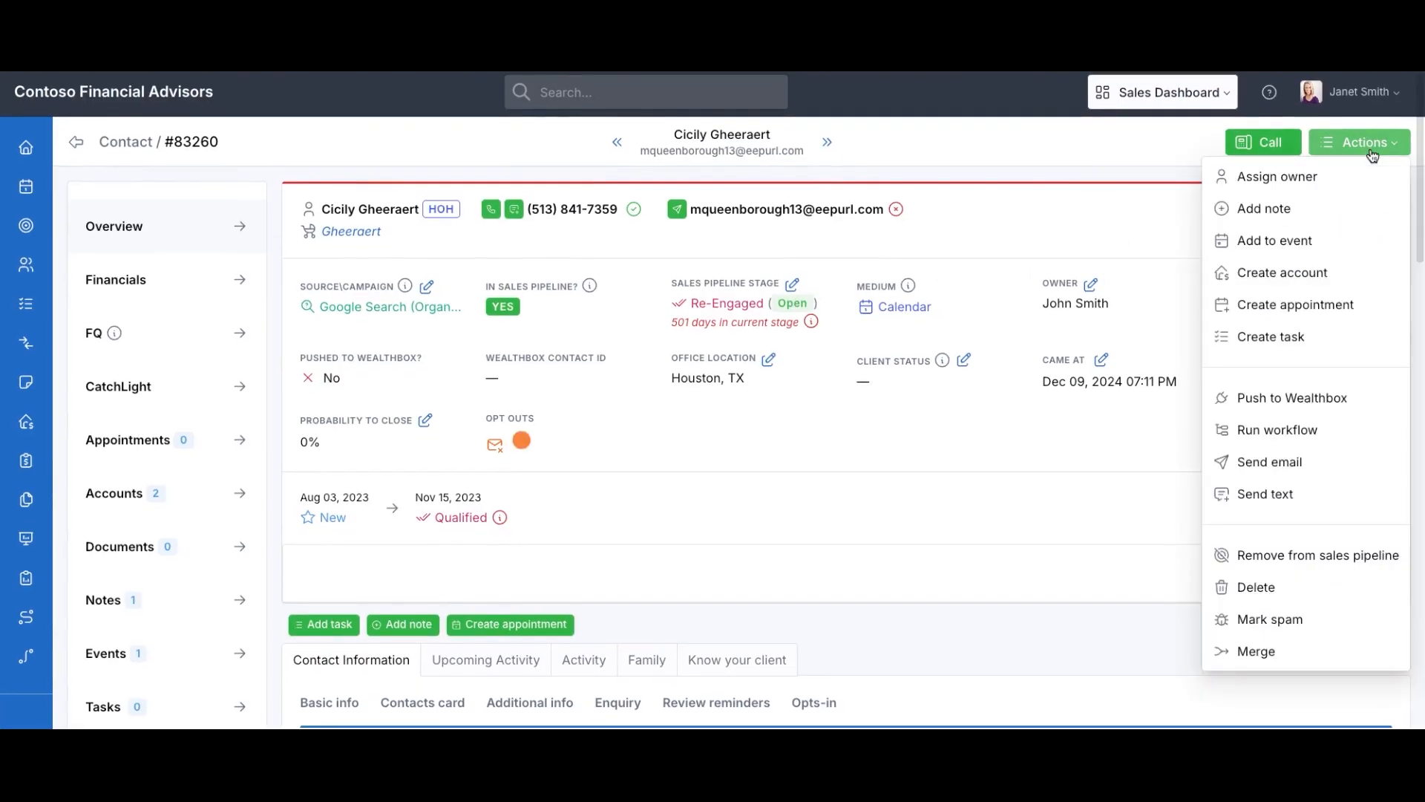
left_click(1314, 274)
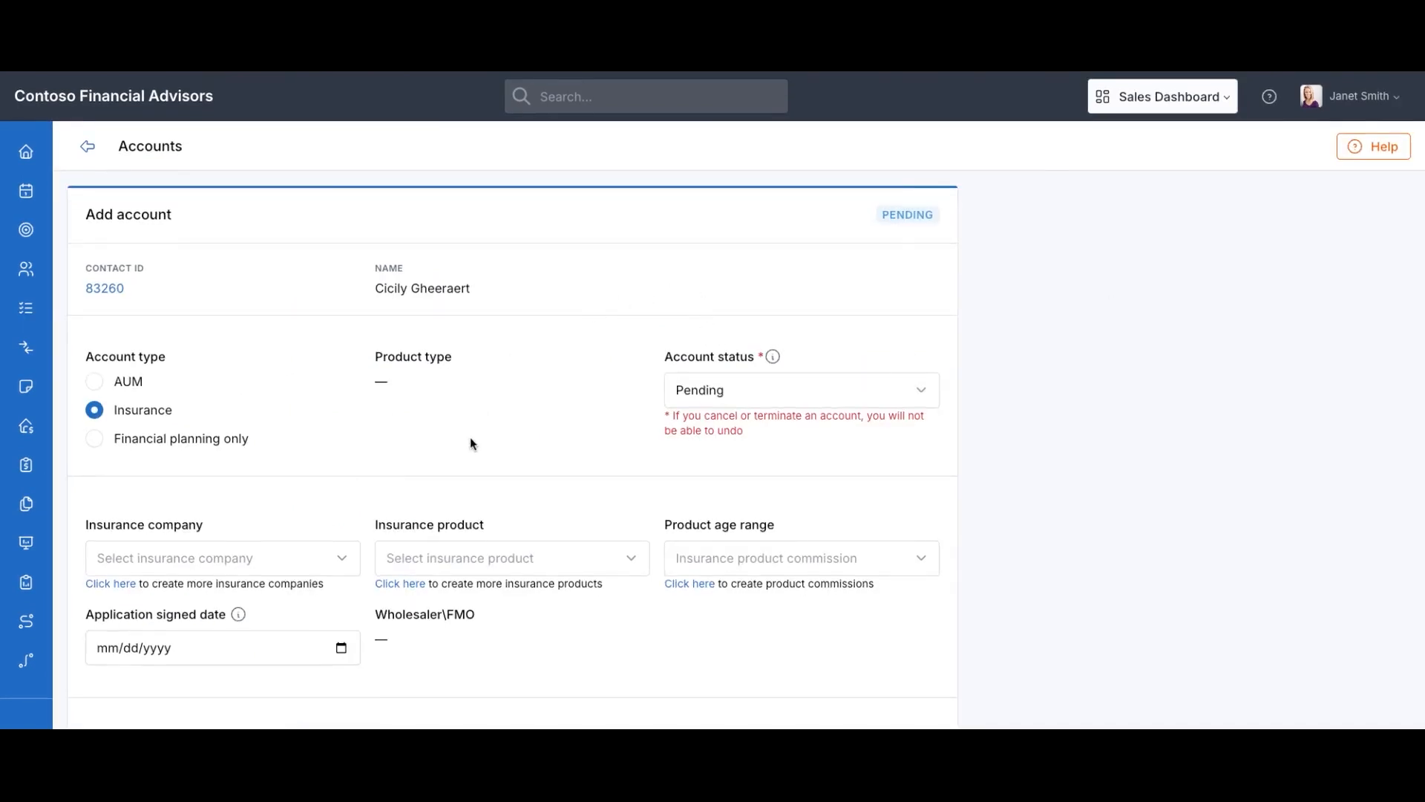
Make the new account AUM with Charles Schwab custodian and Dividend Income Model product
left_click(95, 382)
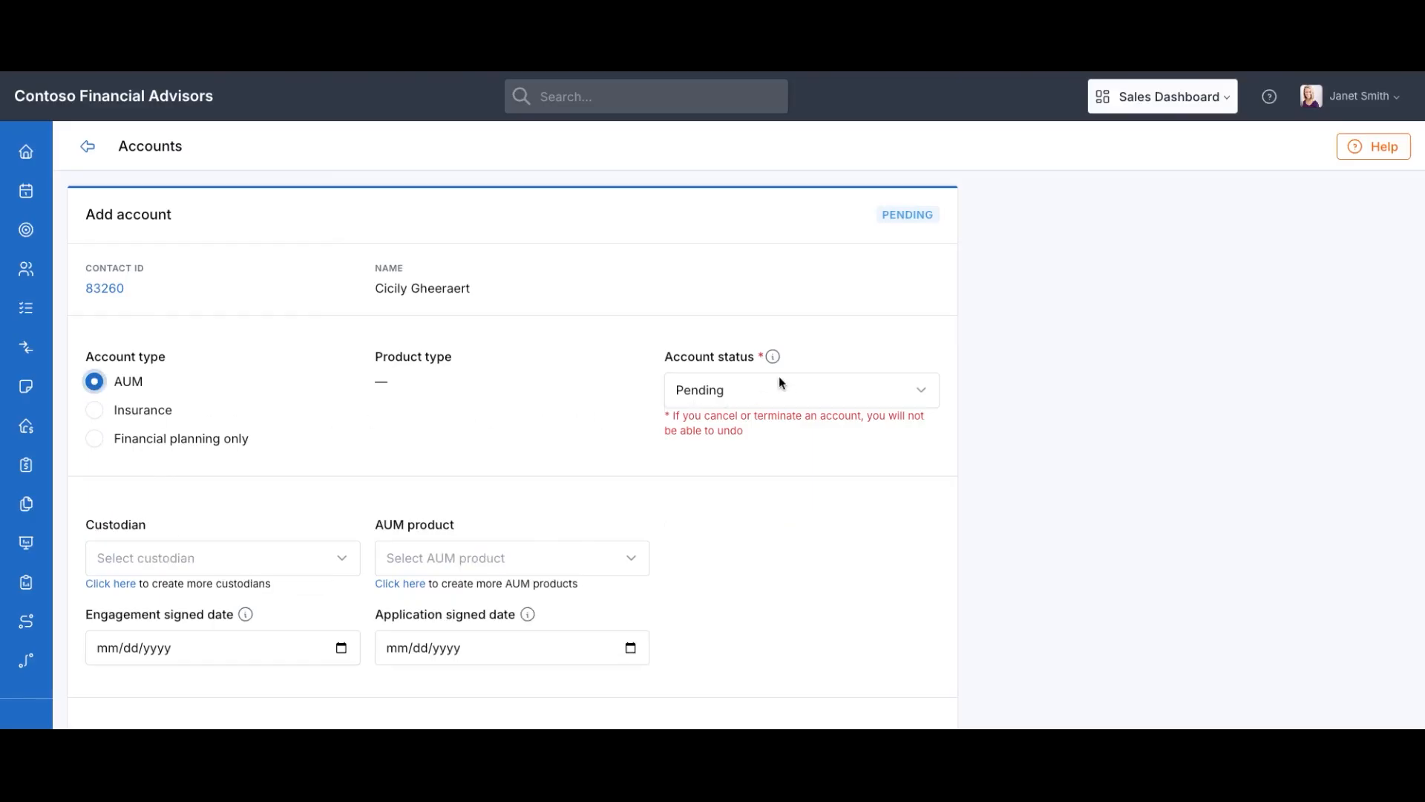
mouse_move(775, 359)
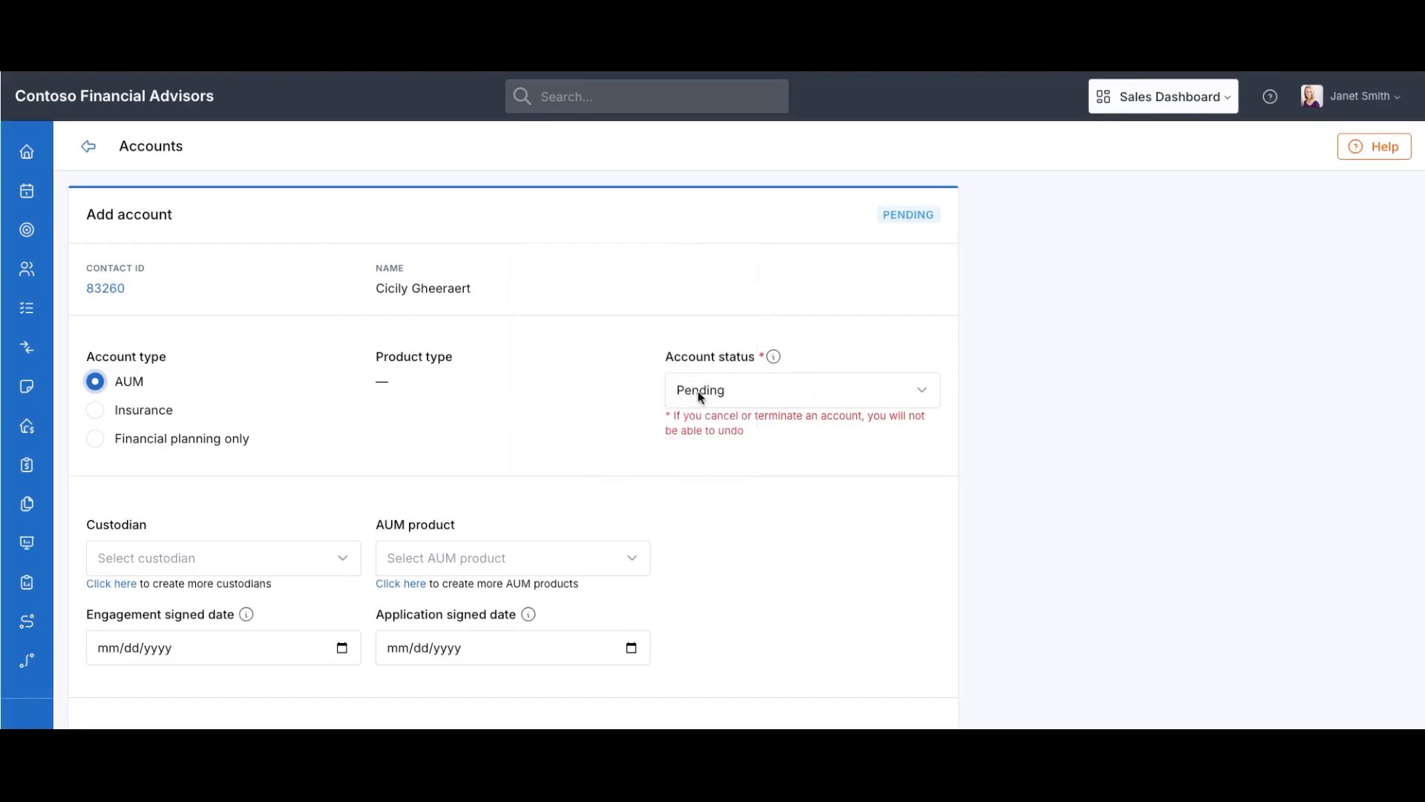
scroll(461, 468, "down", 2)
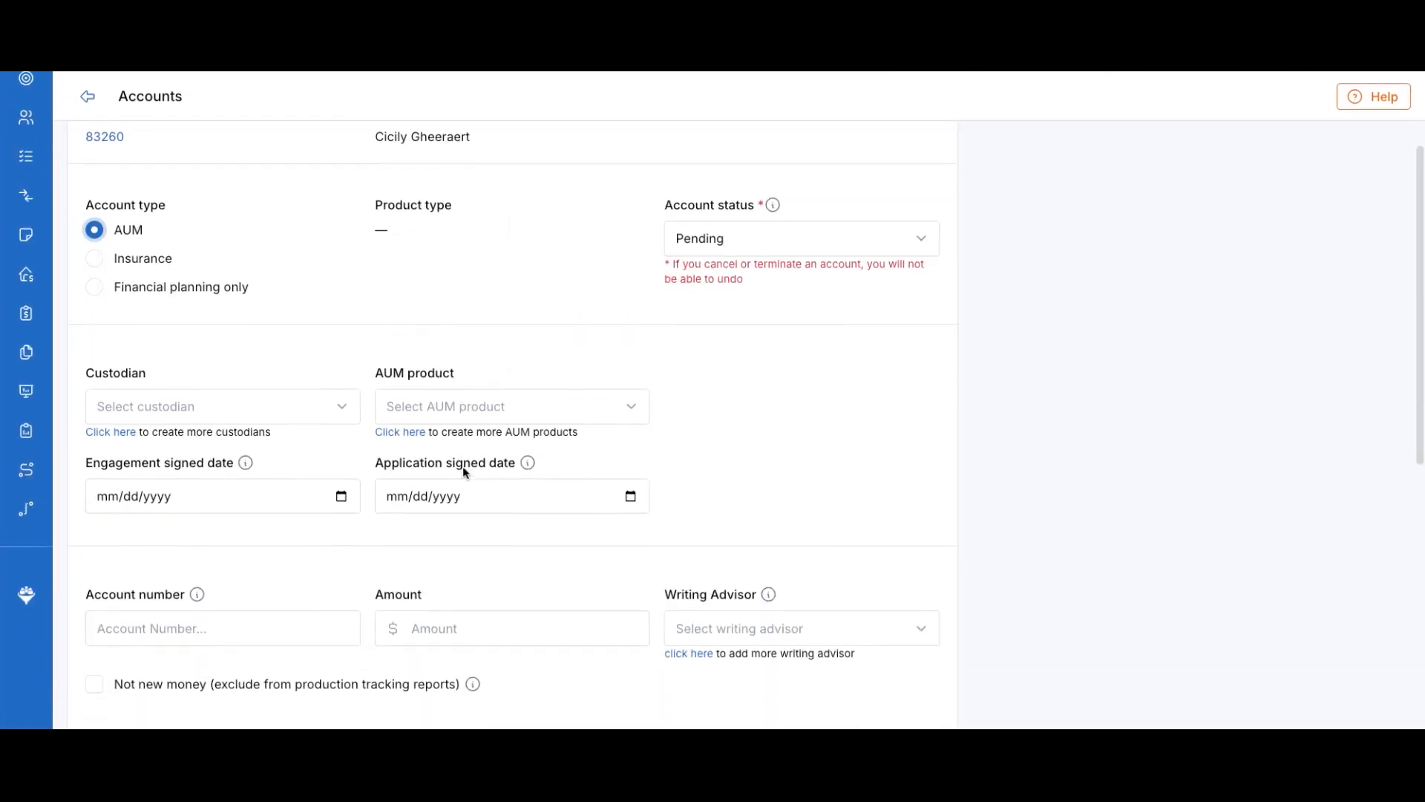
left_click(312, 410)
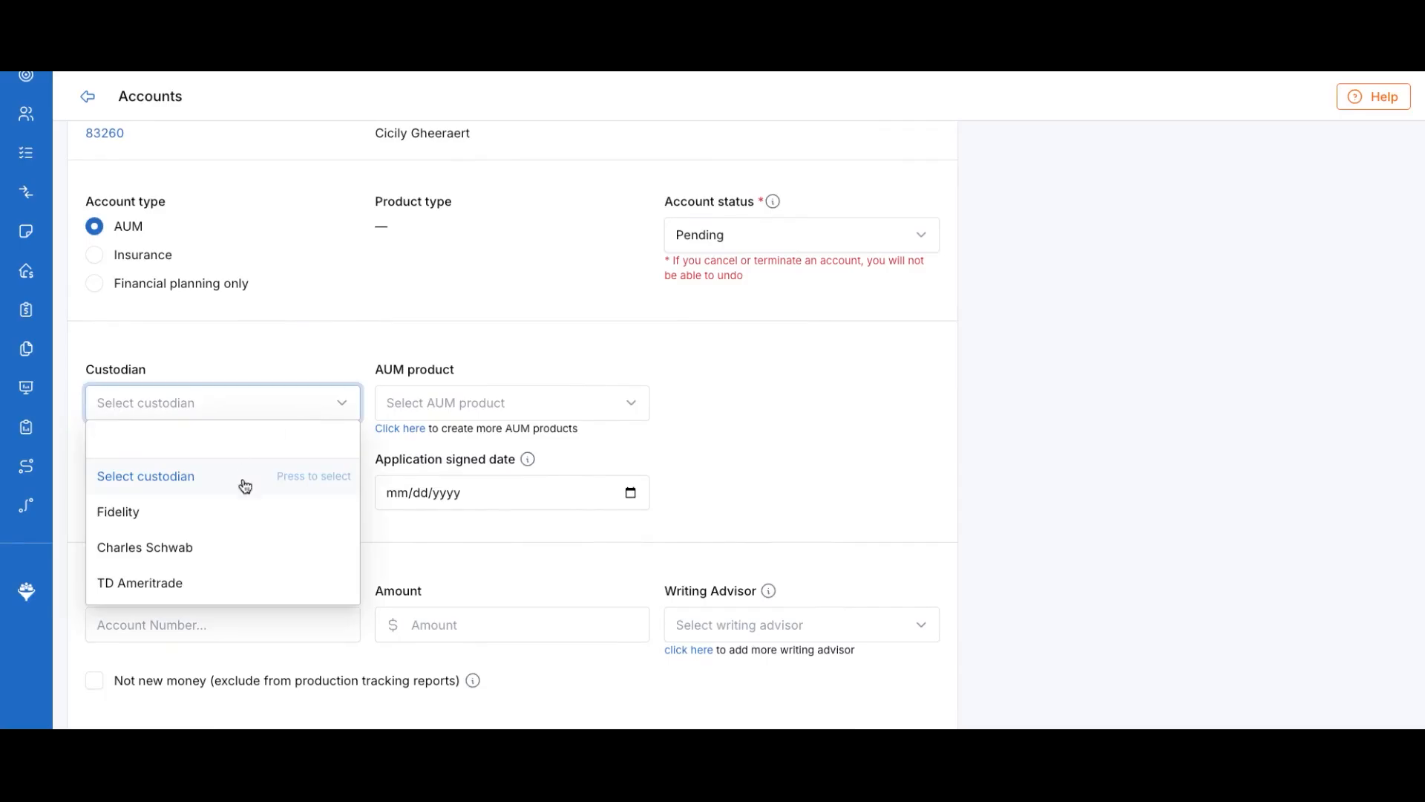
left_click(187, 557)
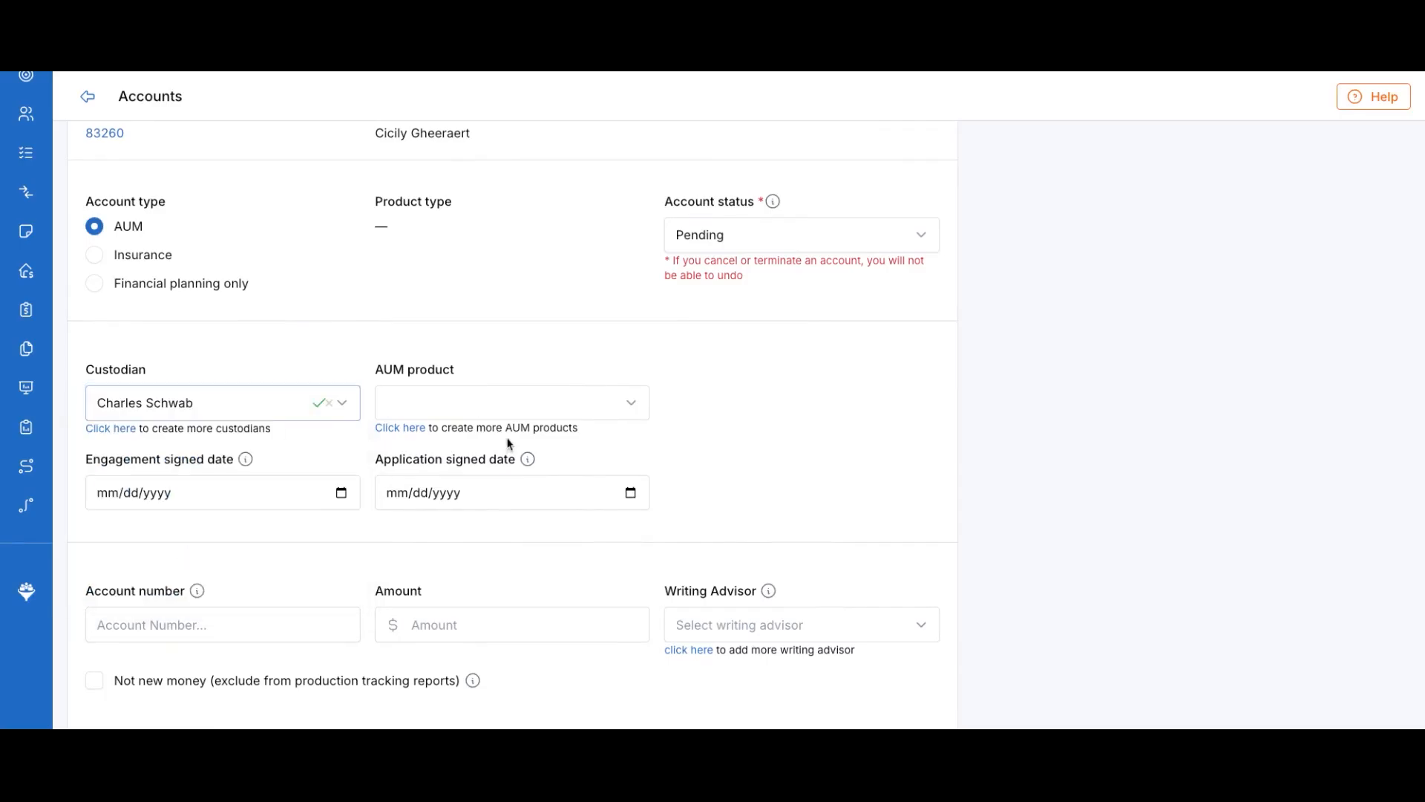
left_click(511, 406)
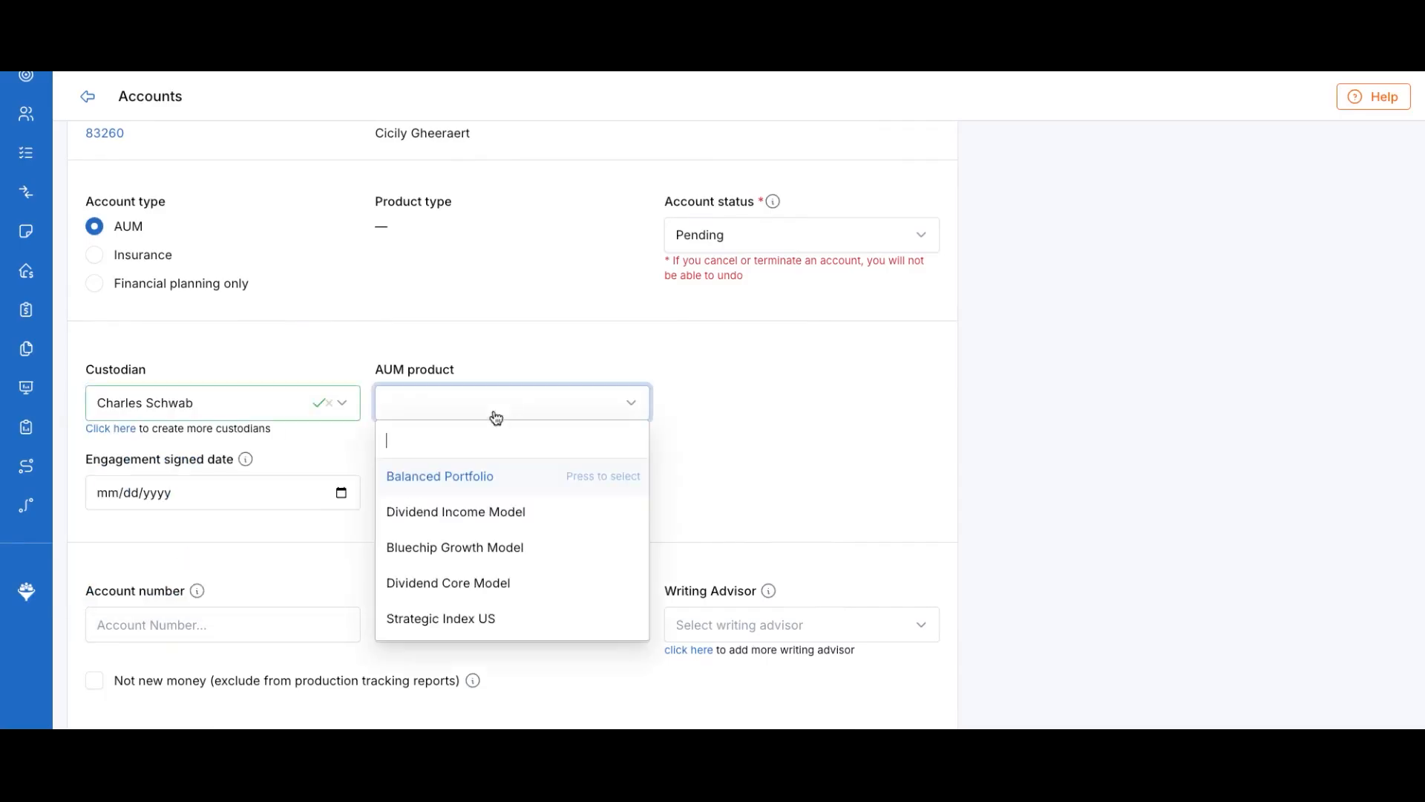
left_click(468, 519)
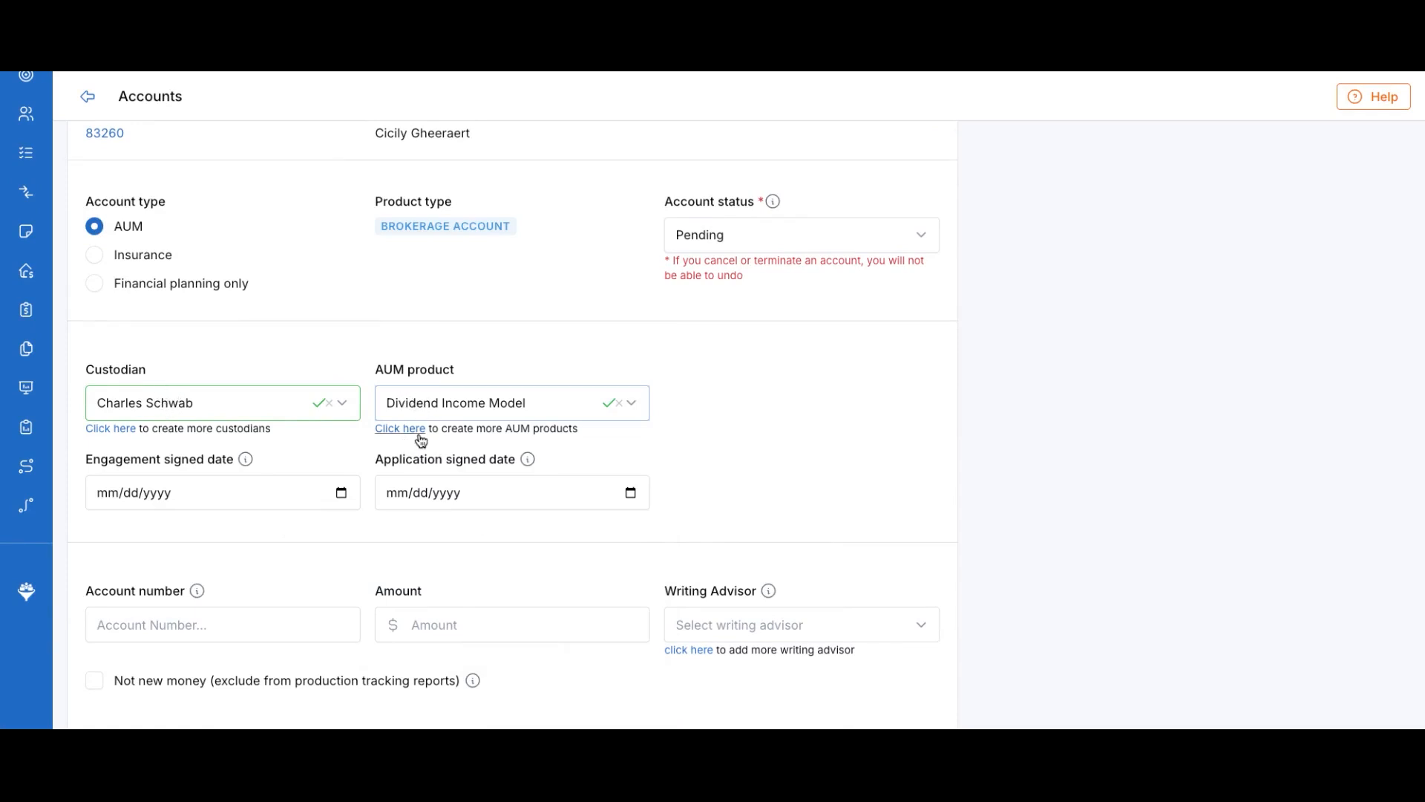
Set the engagement signed date to 03/24/2025
scroll(367, 519, "down", 1)
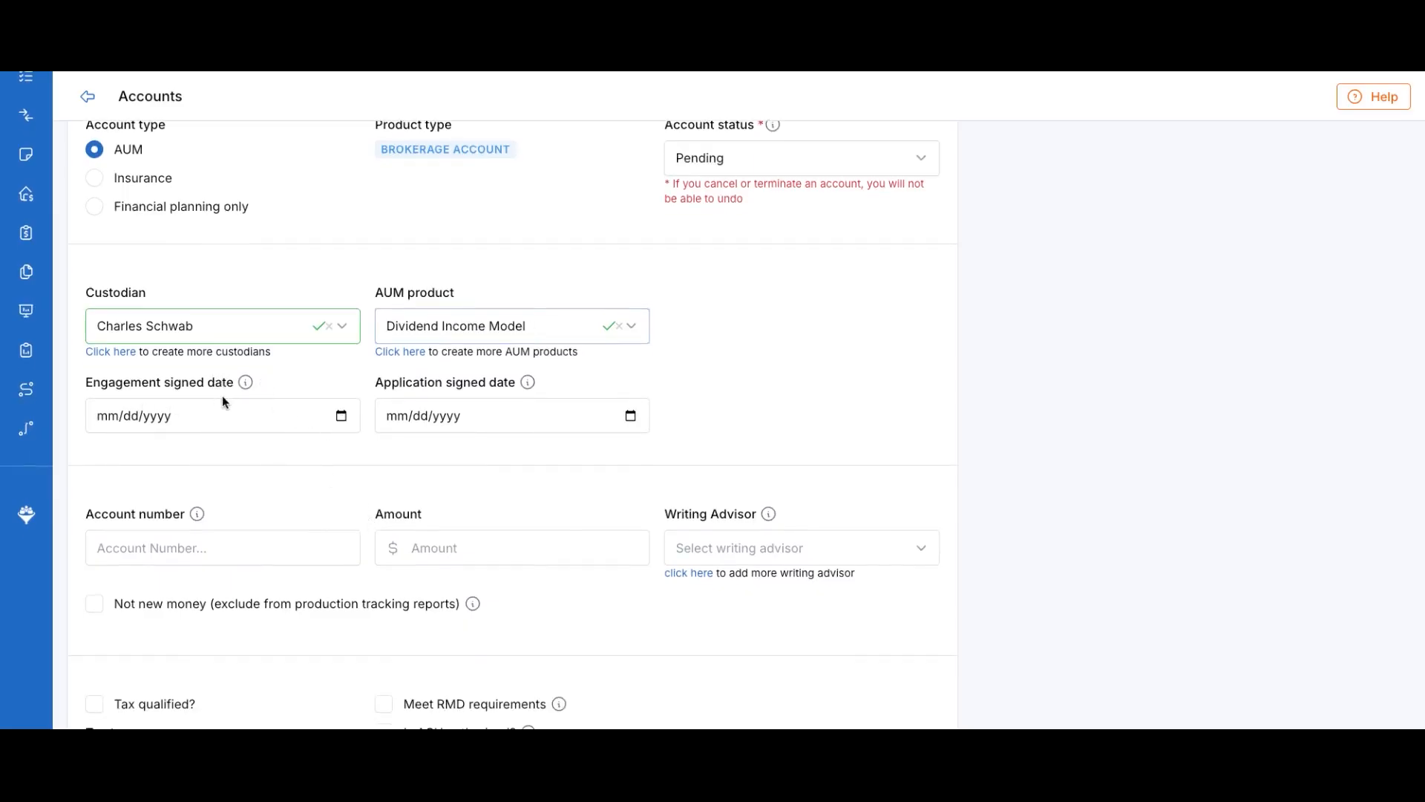
mouse_move(247, 384)
left_click(342, 416)
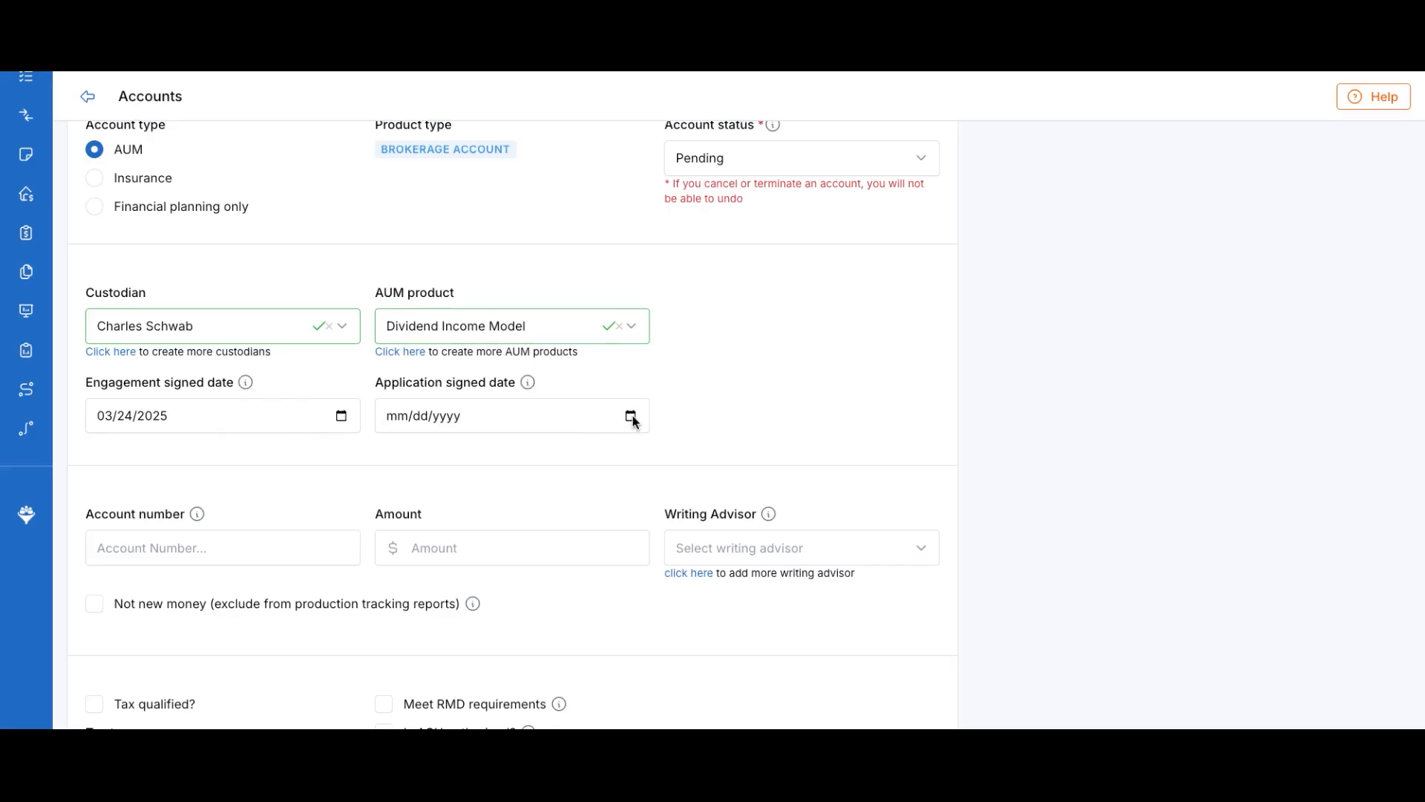
mouse_move(528, 385)
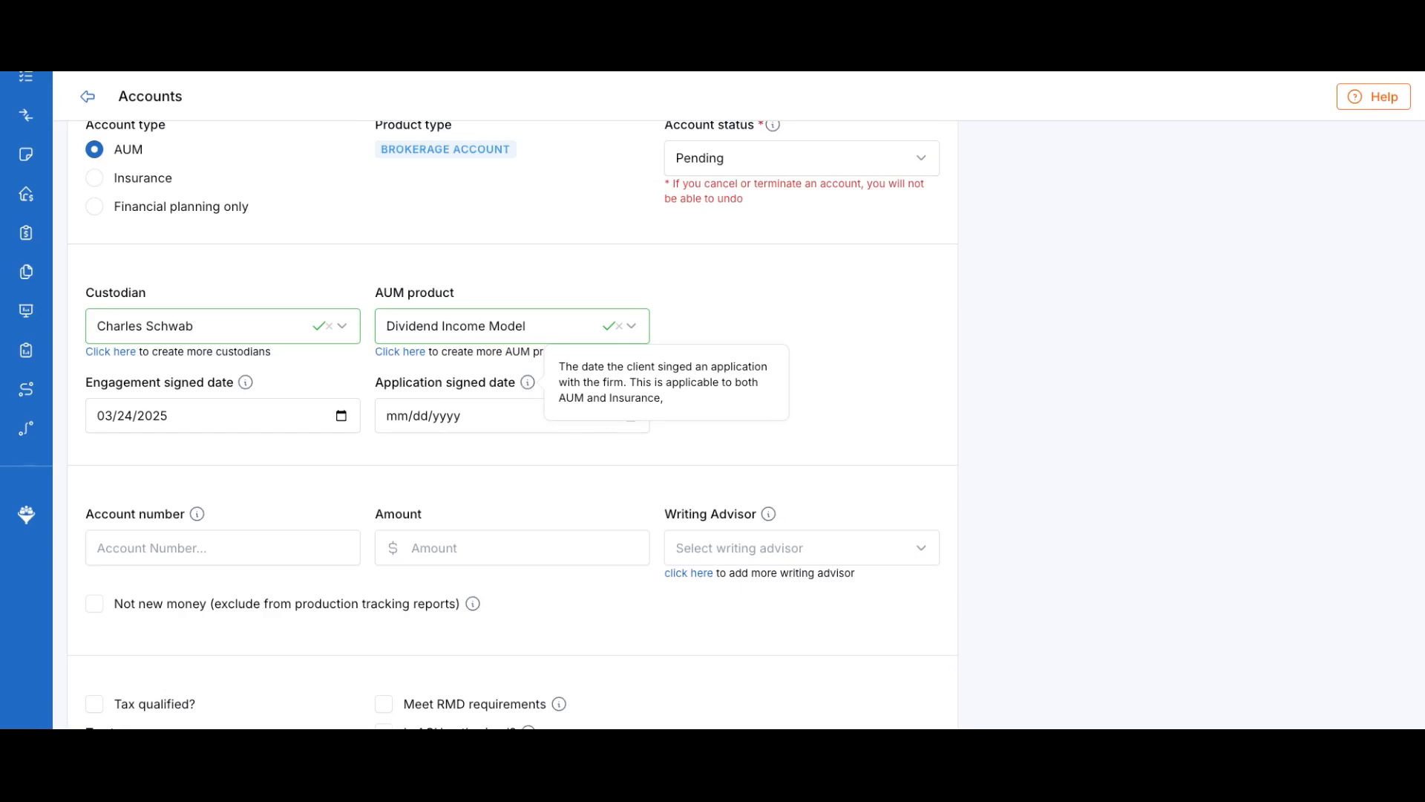
Set the application signed date to 03/24/2025 and the account amount to 500,000
left_click(630, 415)
left_click(588, 528)
scroll(587, 524, "down", 2)
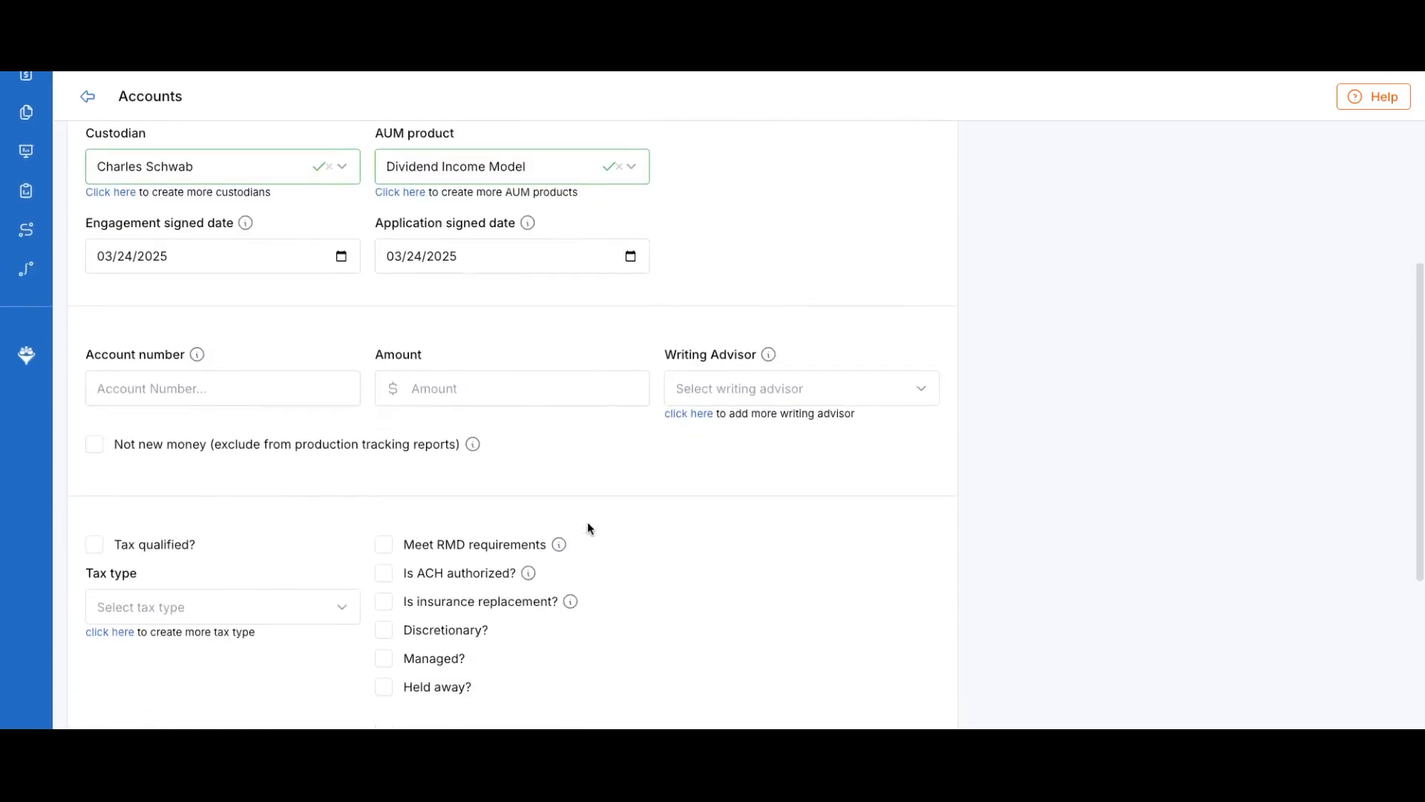
left_click(448, 391)
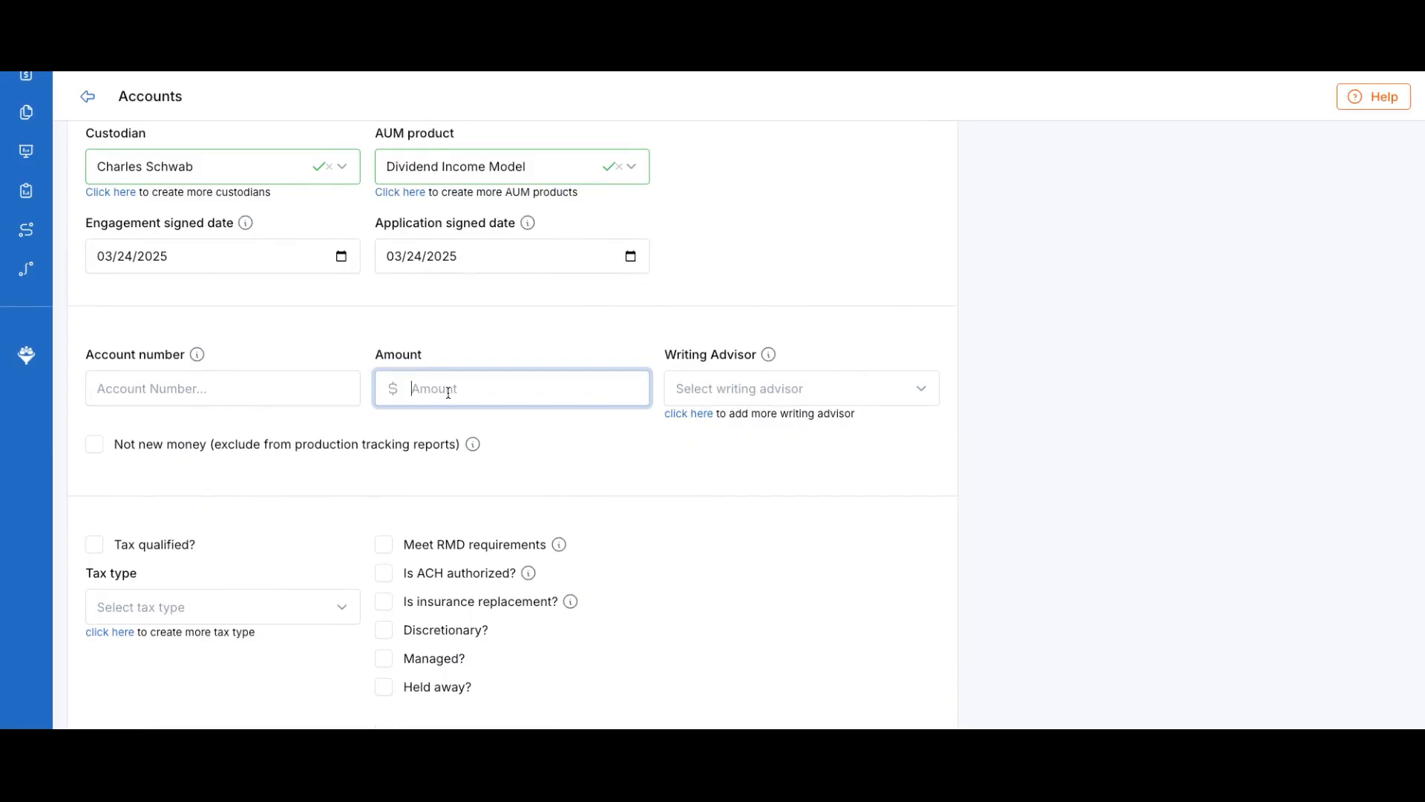
scroll(680, 288, "up", 3)
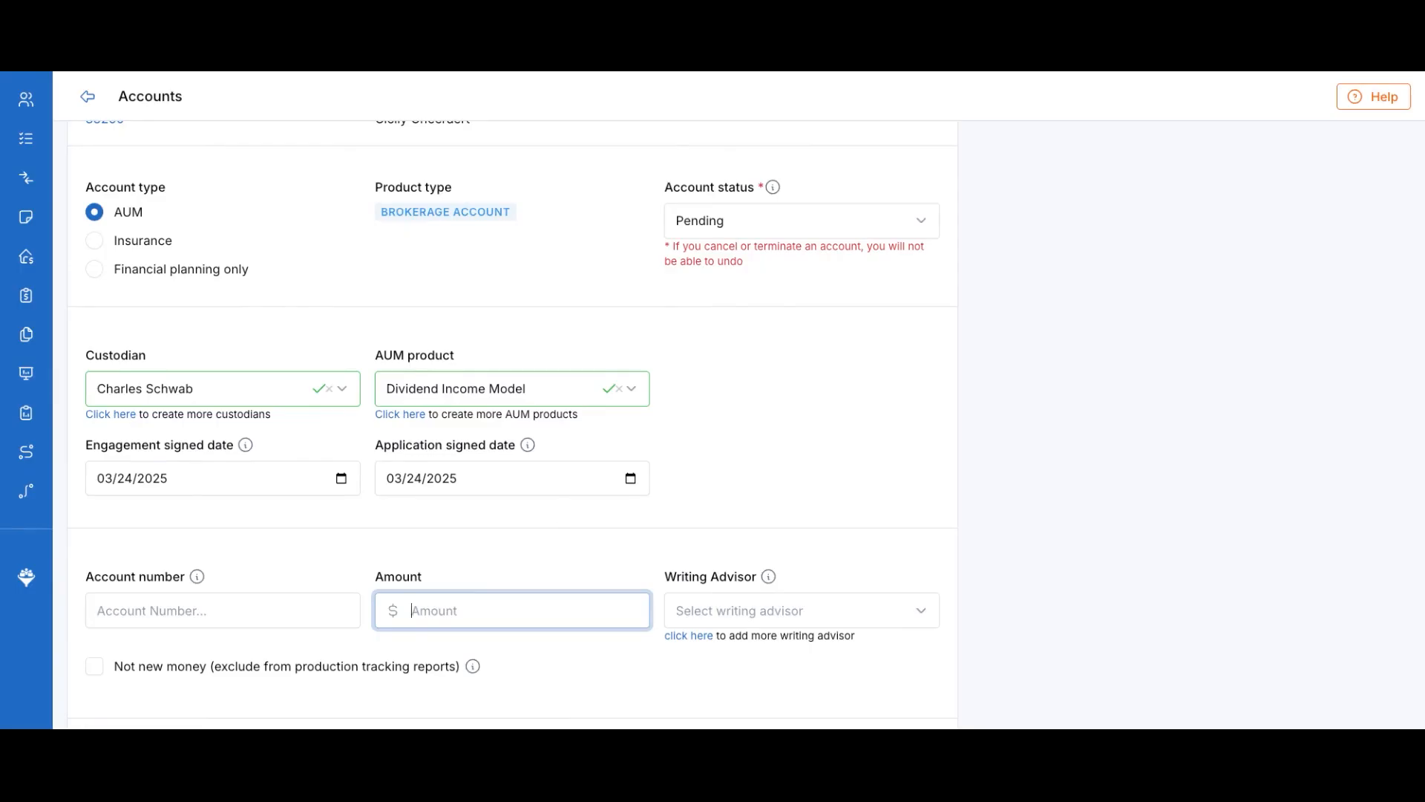
scroll(512, 401, "down", 2)
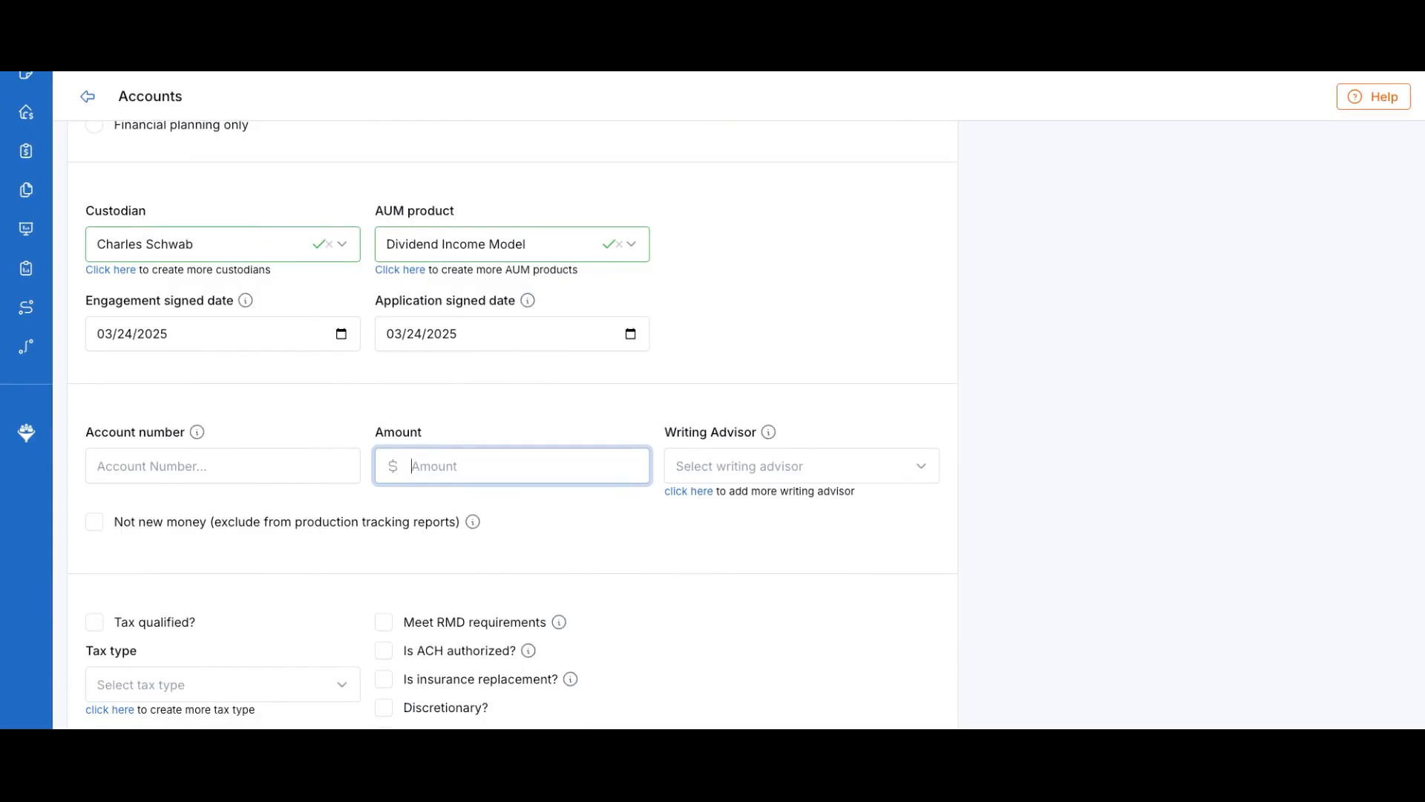
type("500,000")
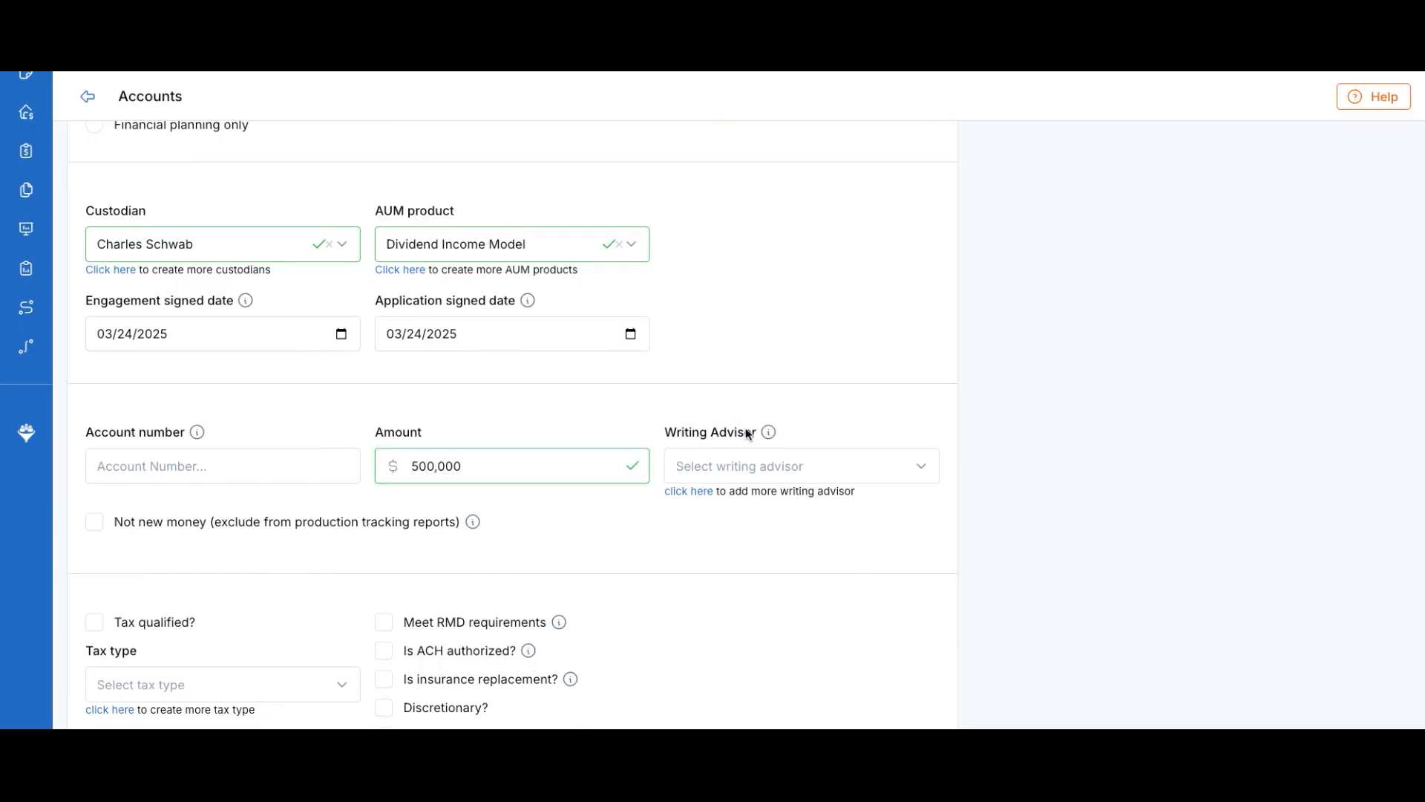
Assign the writing advisor, leaving the not-new-money flag unchecked
left_click(768, 458)
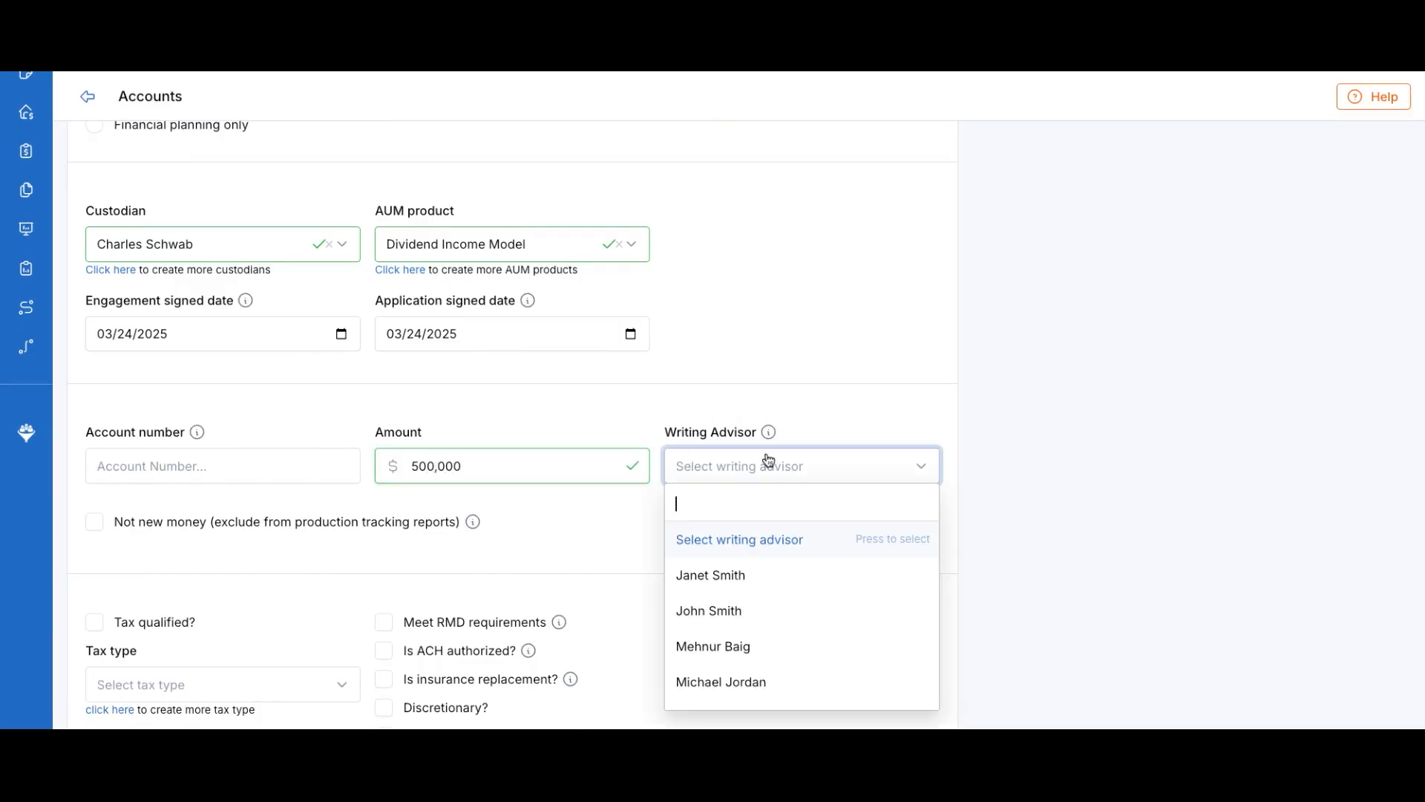
left_click(731, 576)
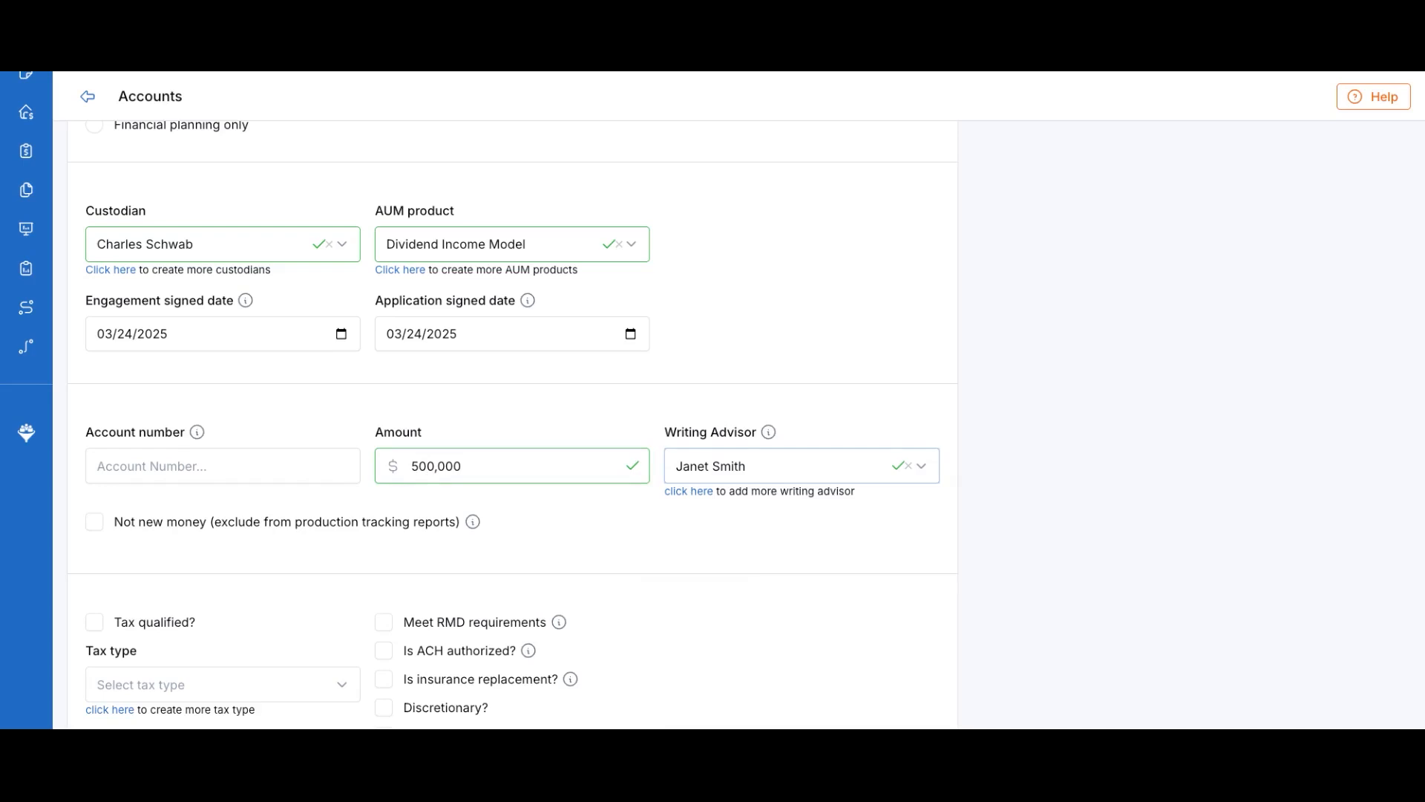
scroll(505, 400, "down", 2)
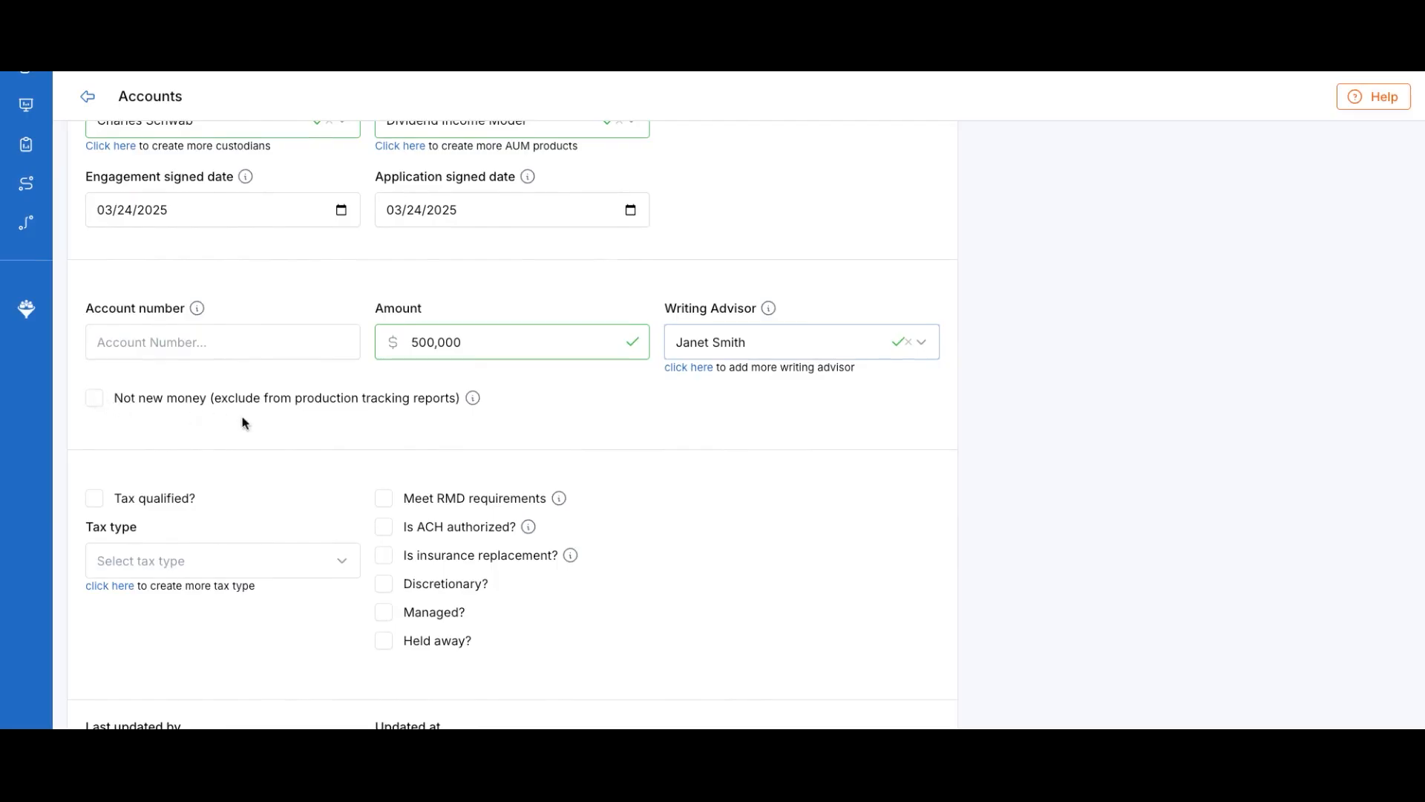
mouse_move(476, 396)
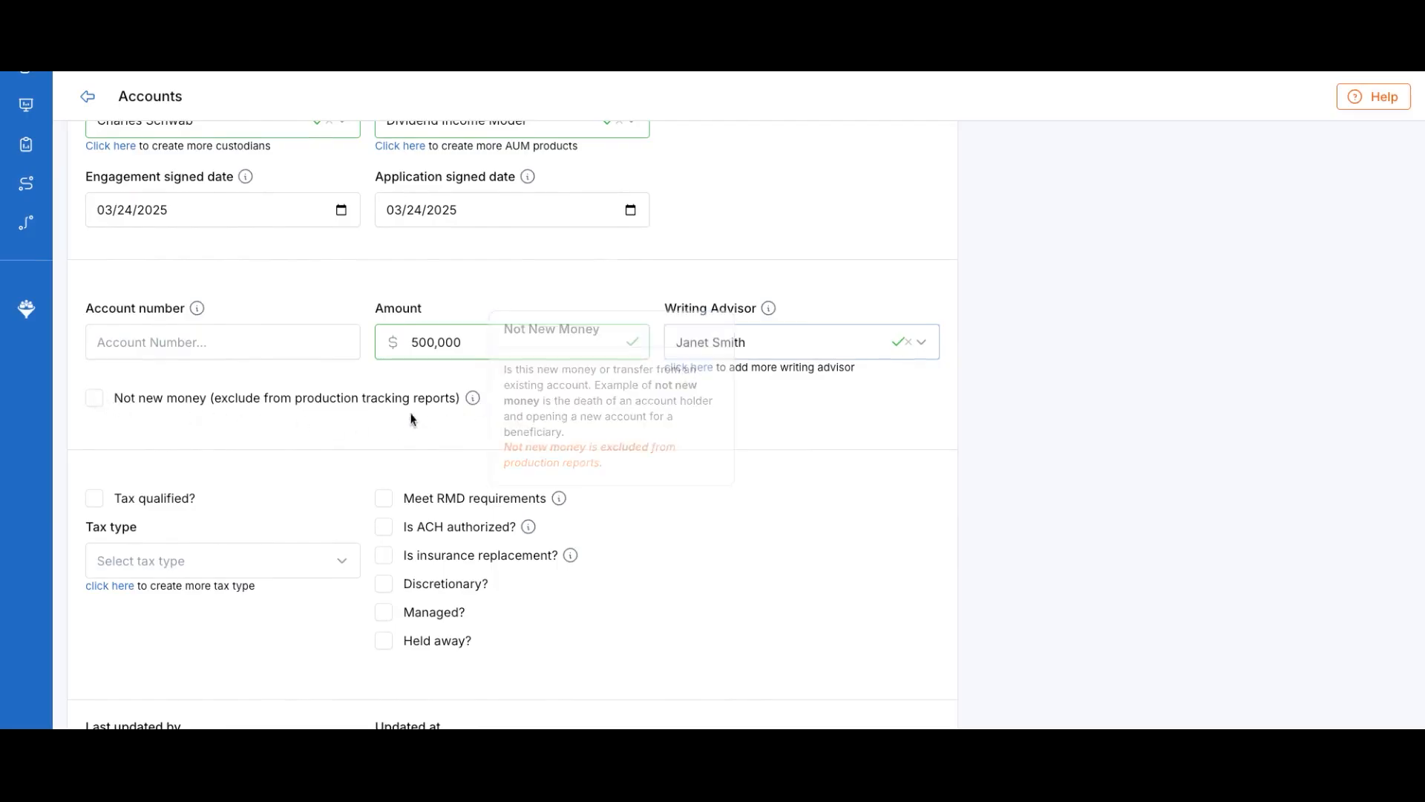
left_click(97, 403)
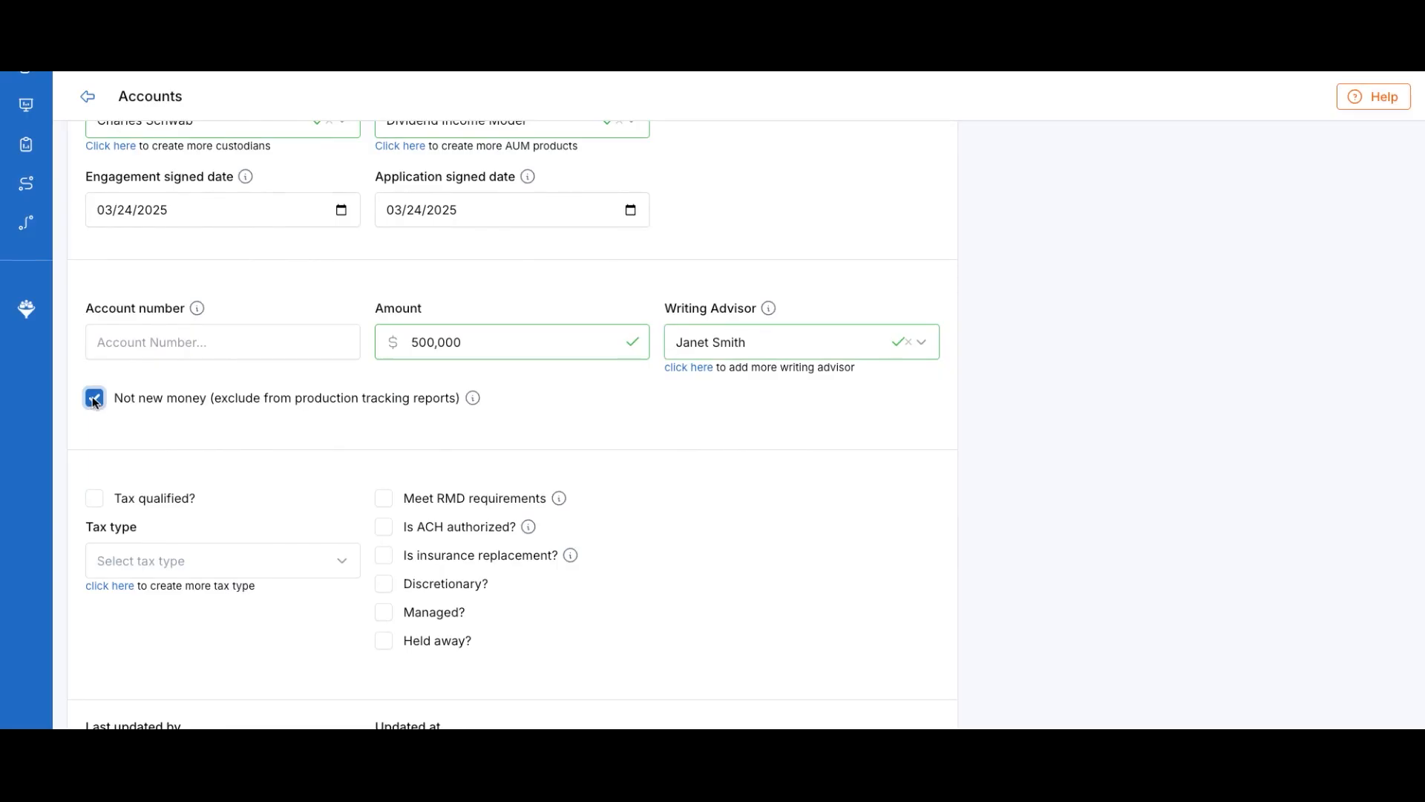
left_click(93, 399)
mouse_move(473, 399)
Choose 401(a) as the tax type for the tax-qualified account
scroll(320, 460, "down", 3)
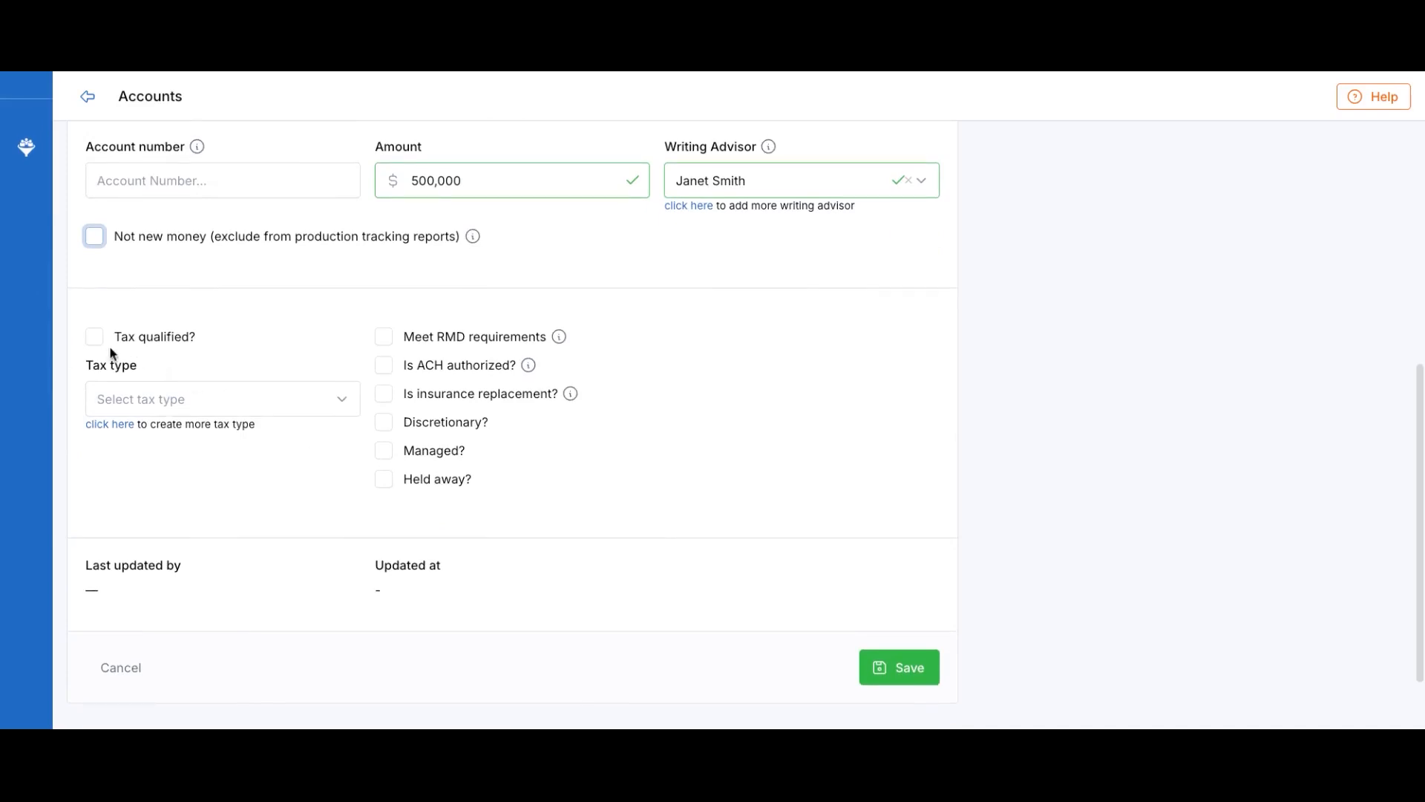
left_click(216, 402)
scroll(215, 585, "down", 1)
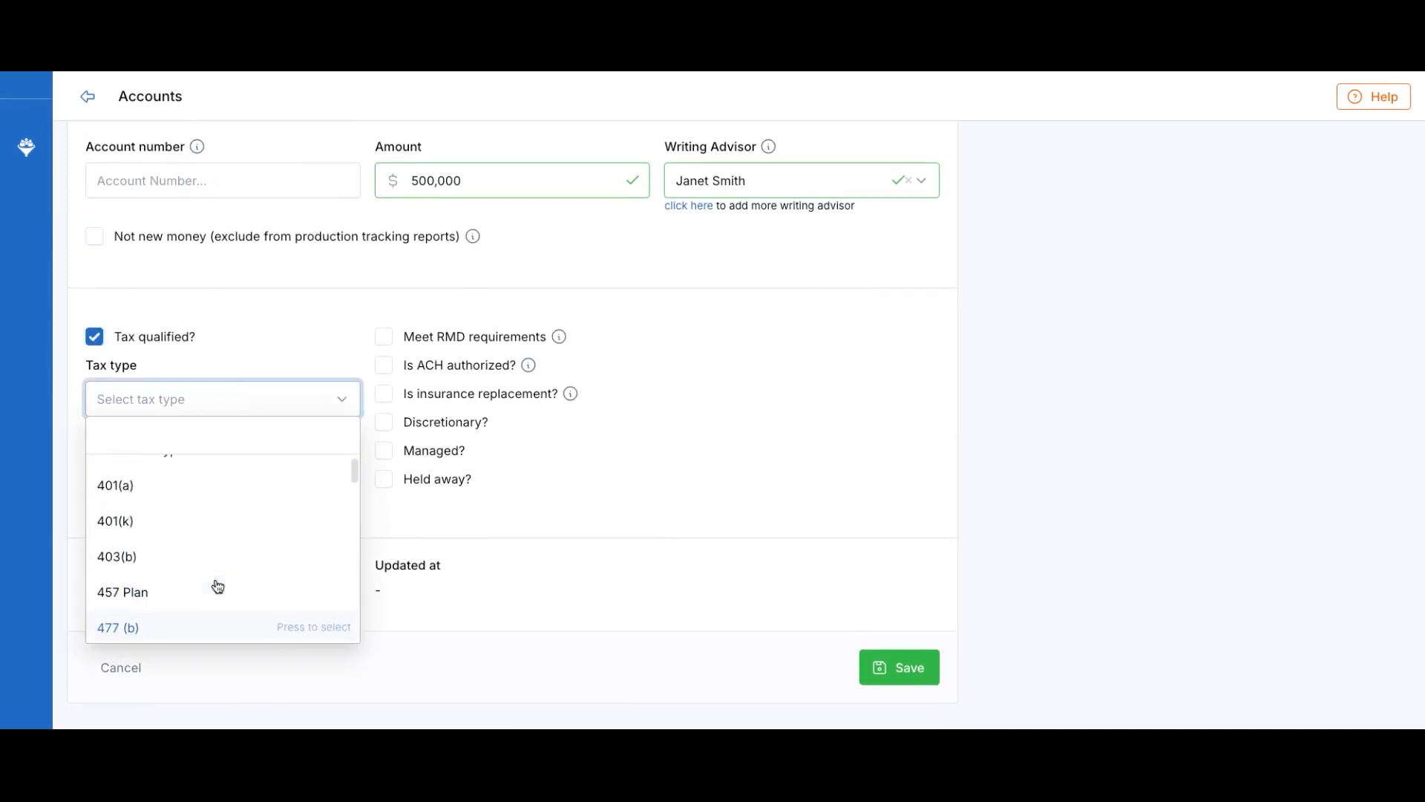
scroll(216, 585, "up", 1)
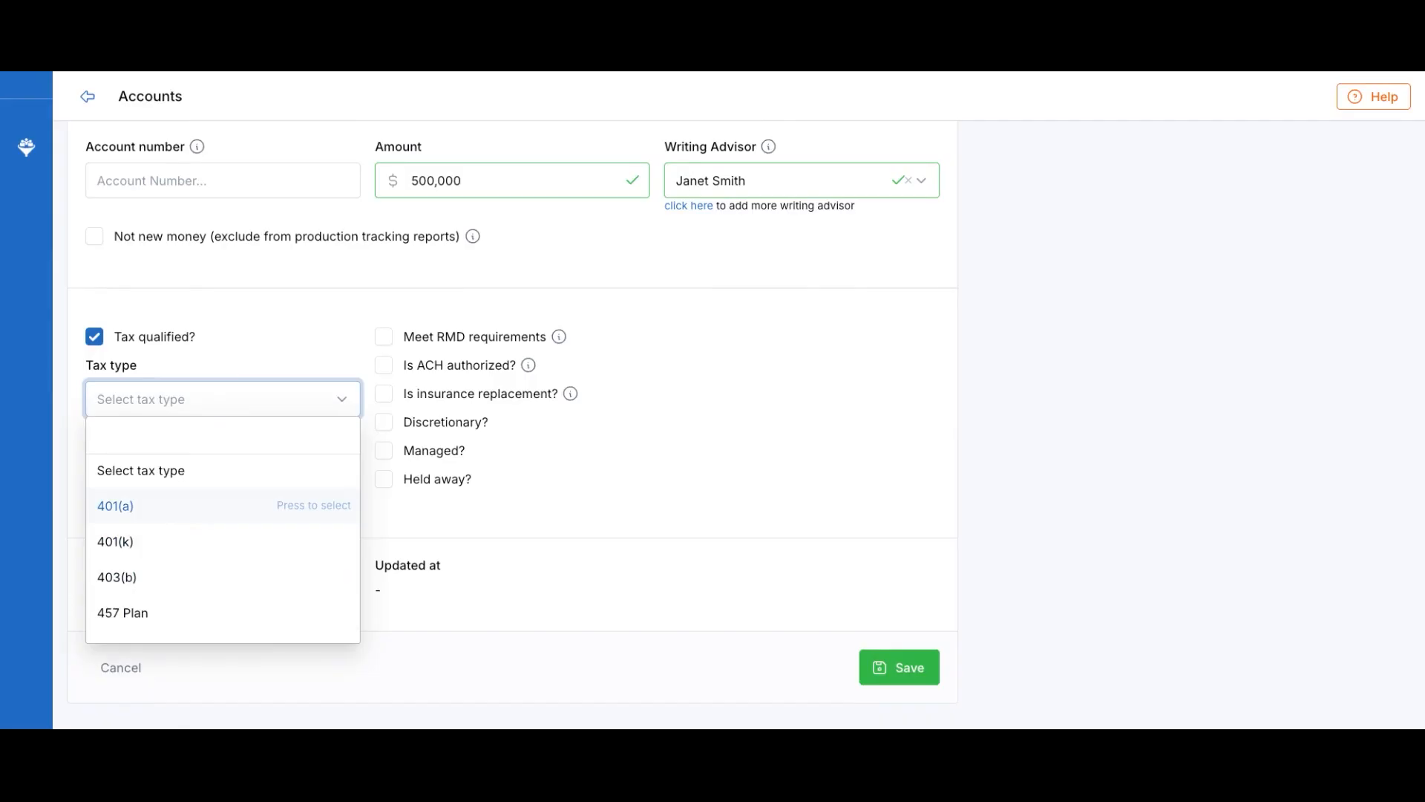
key("Return")
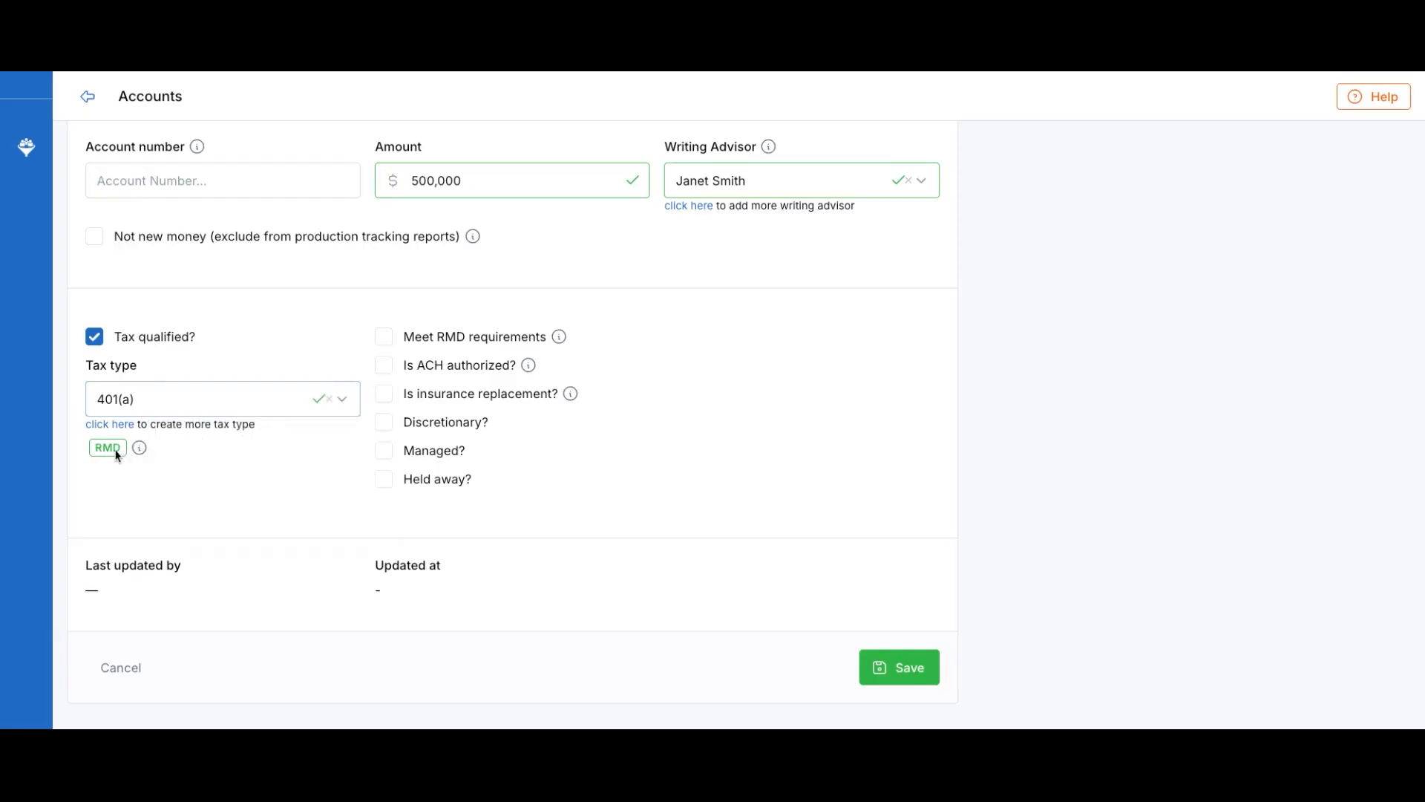
Save the account and dismiss the 'Successfully created the account' banner
mouse_move(139, 449)
left_click(889, 674)
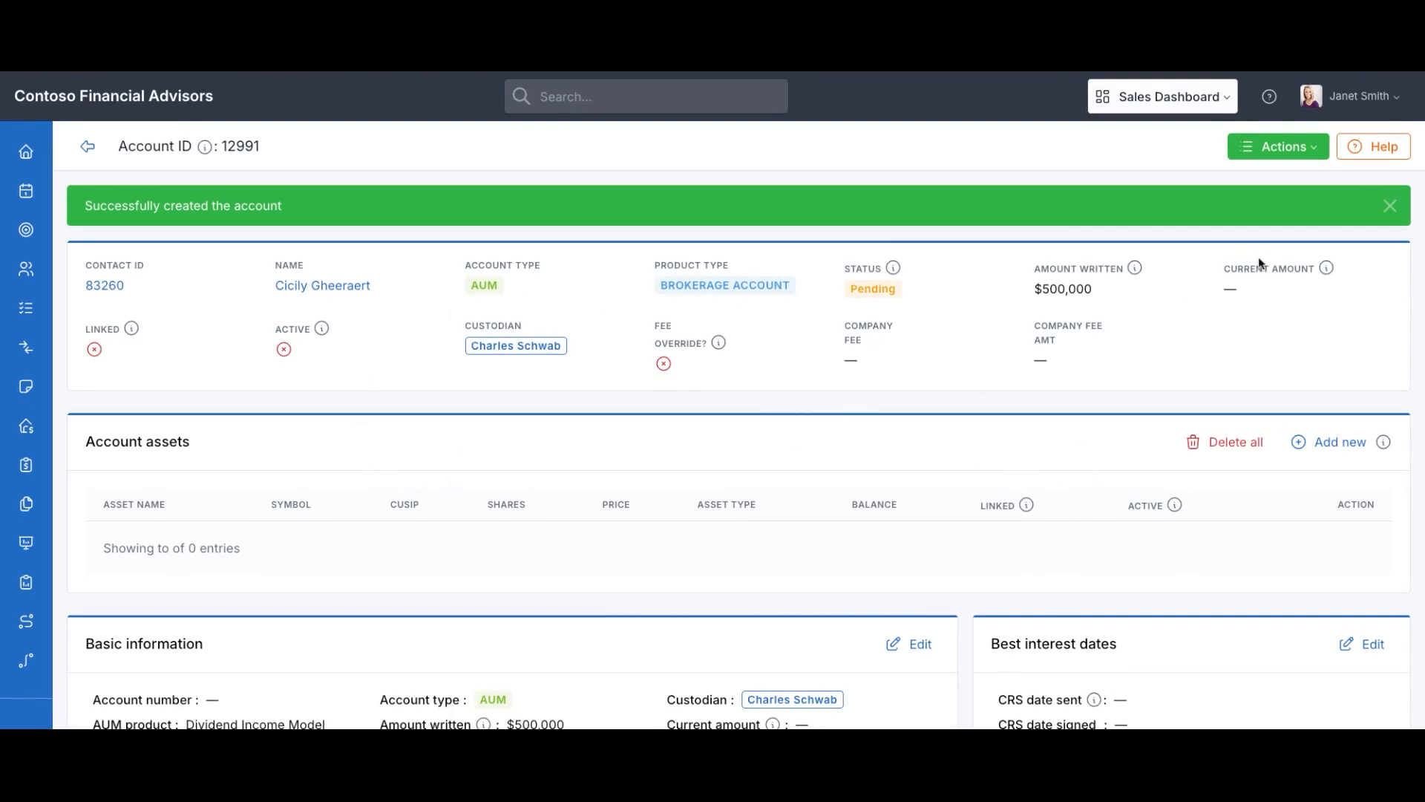
left_click(1390, 206)
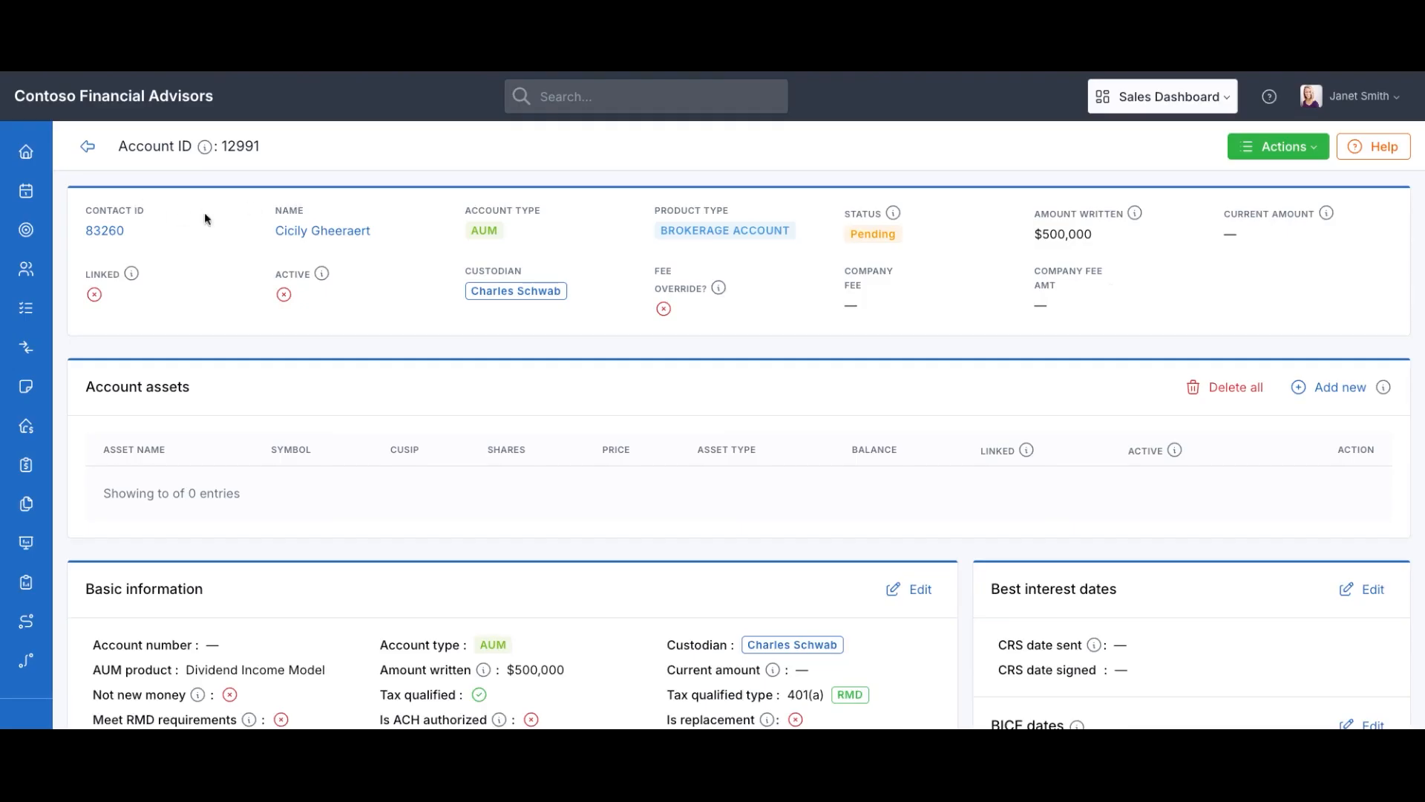
scroll(446, 270, "down", 1)
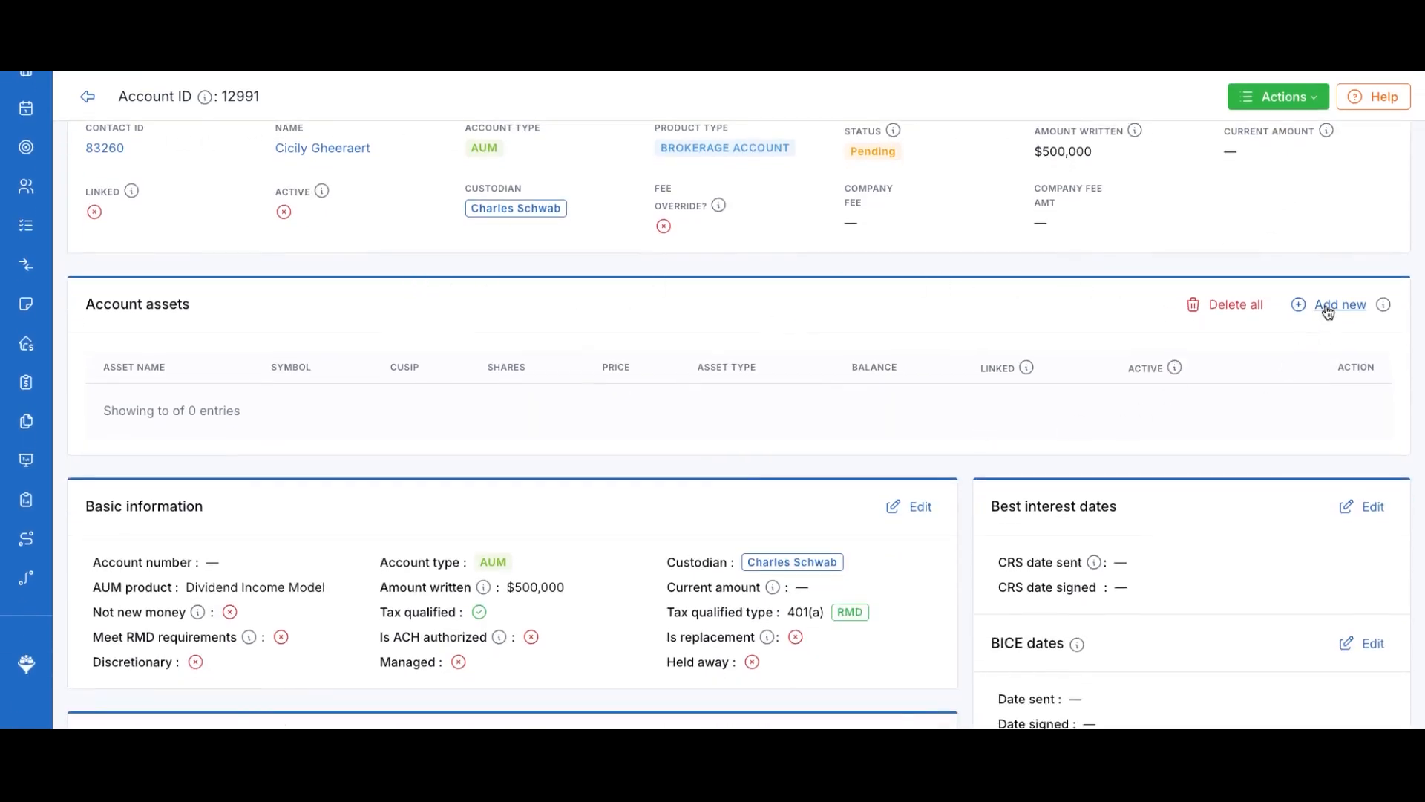
scroll(751, 351, "down", 2)
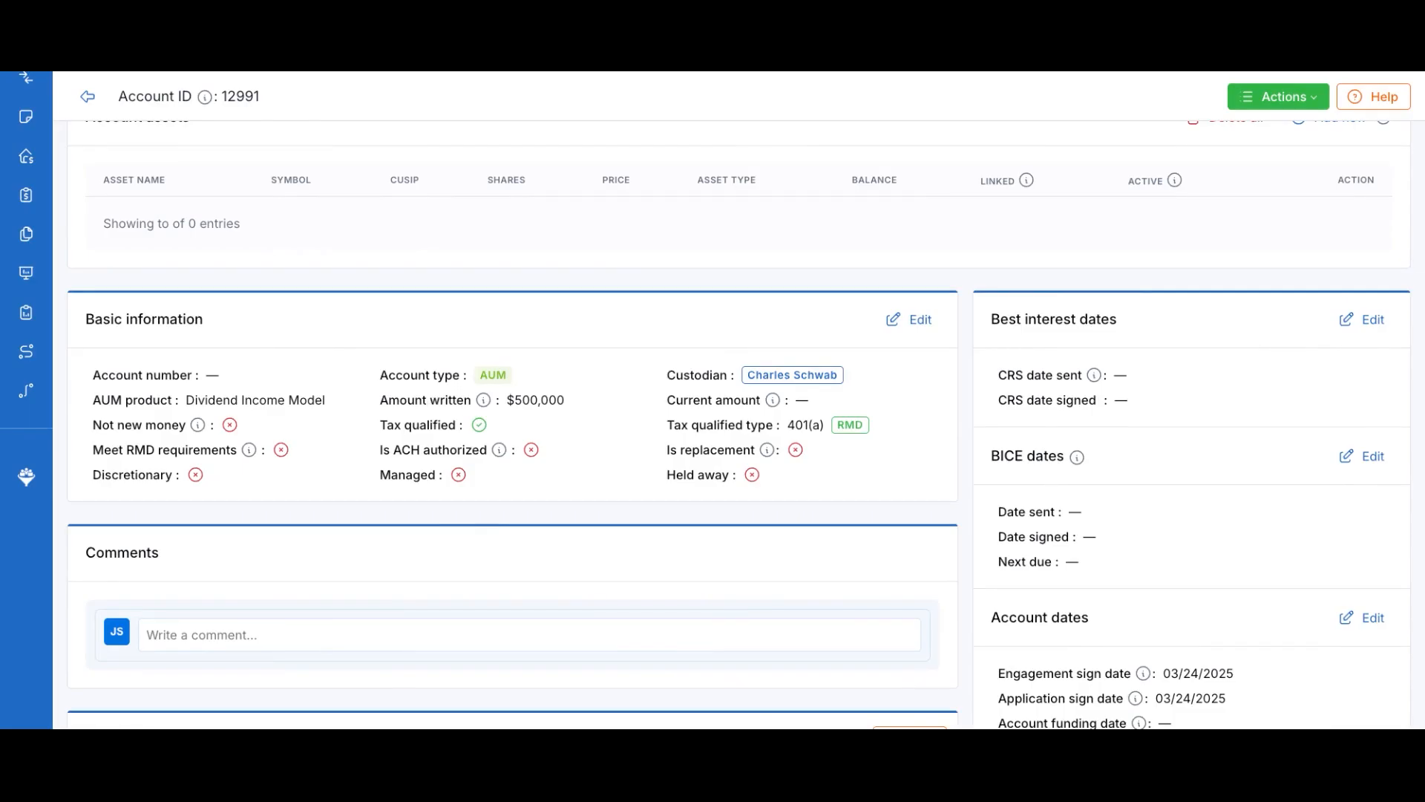
scroll(1039, 349, "down", 3)
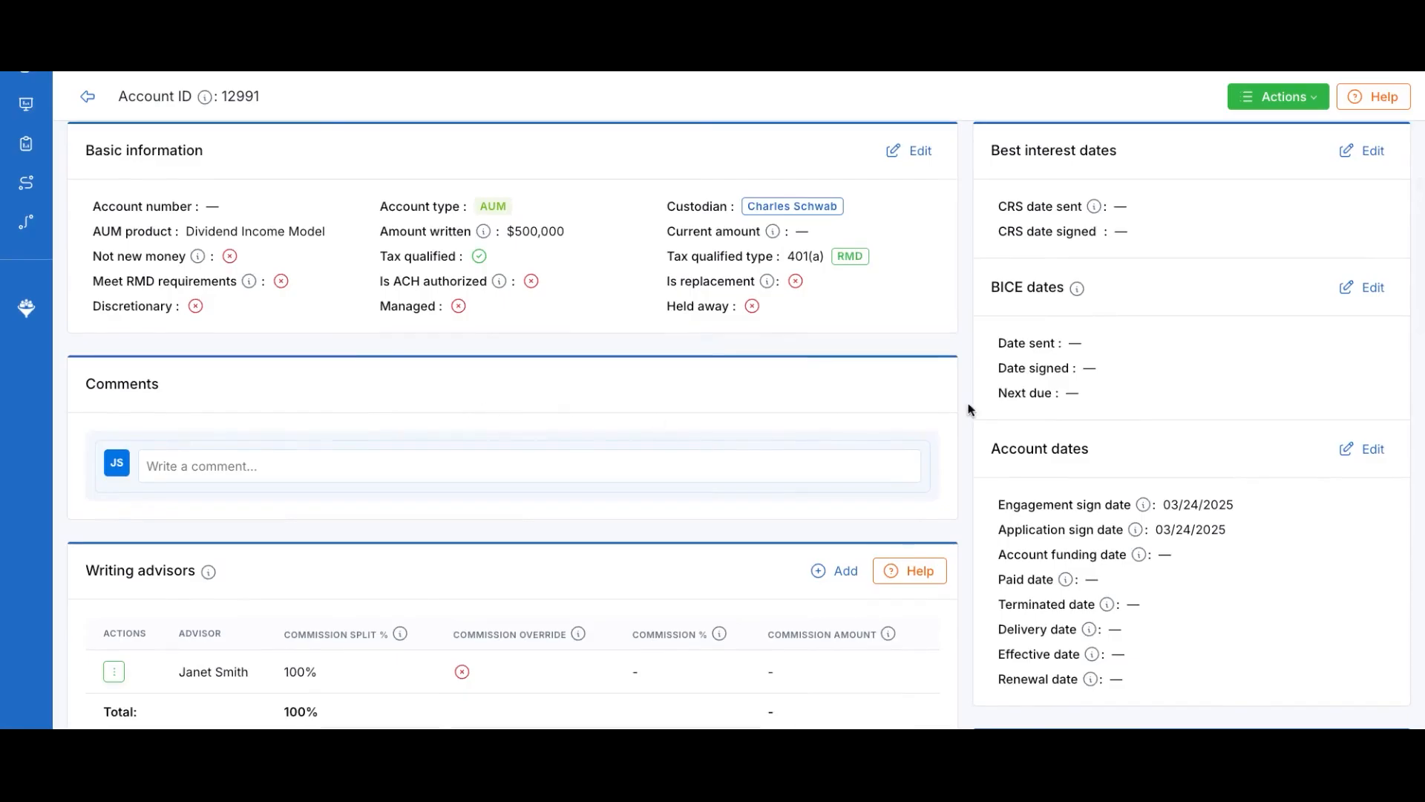
scroll(1178, 534, "down", 6)
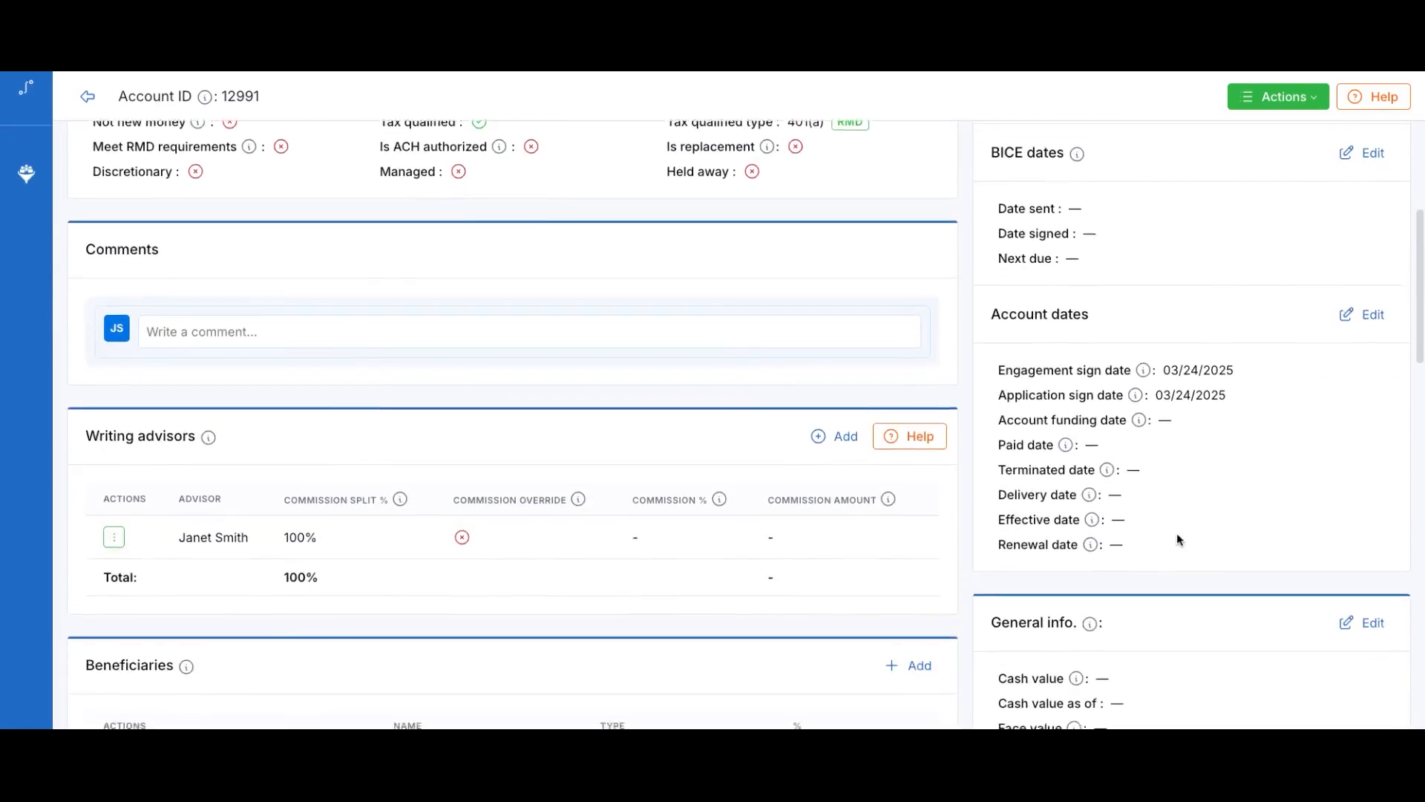
scroll(1113, 465, "down", 3)
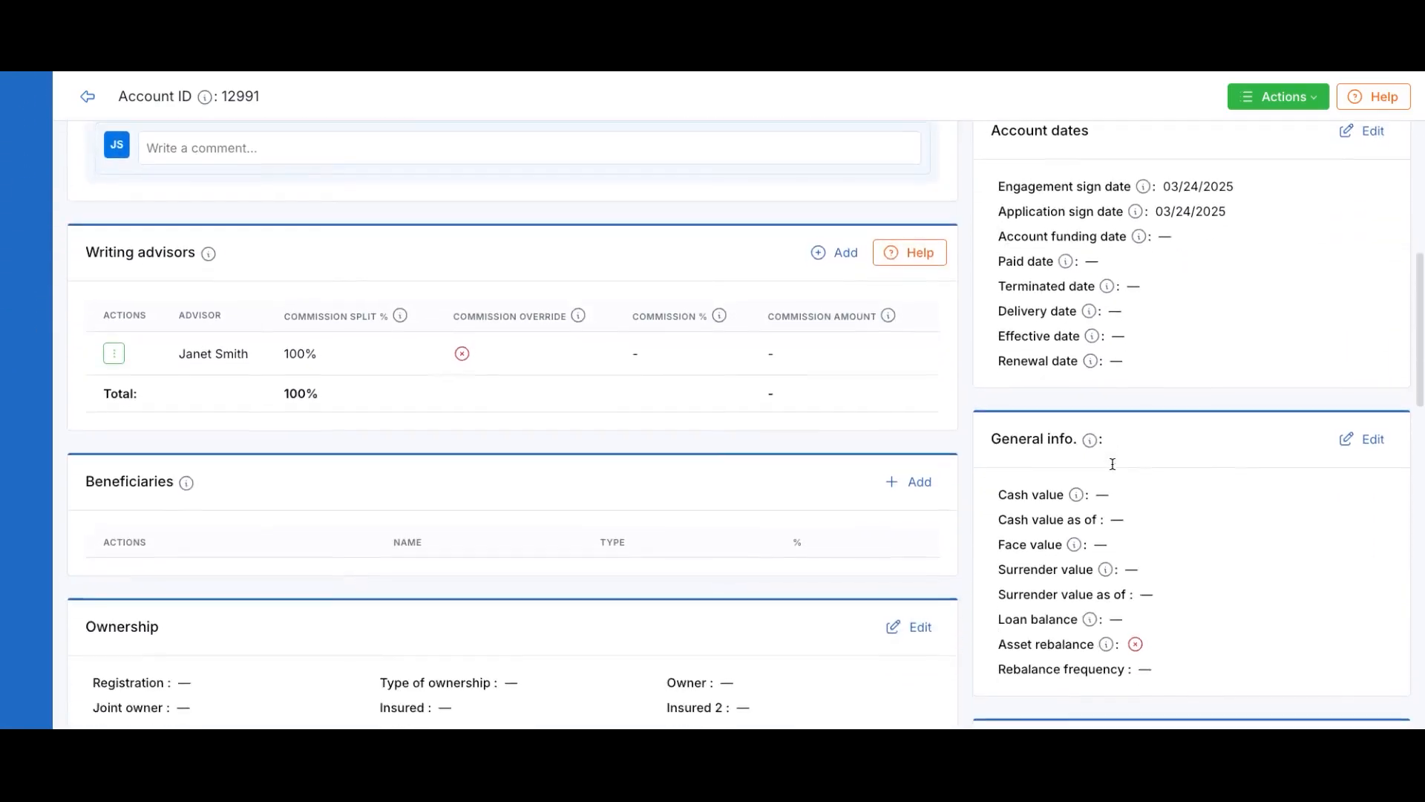
scroll(1113, 466, "up", 4)
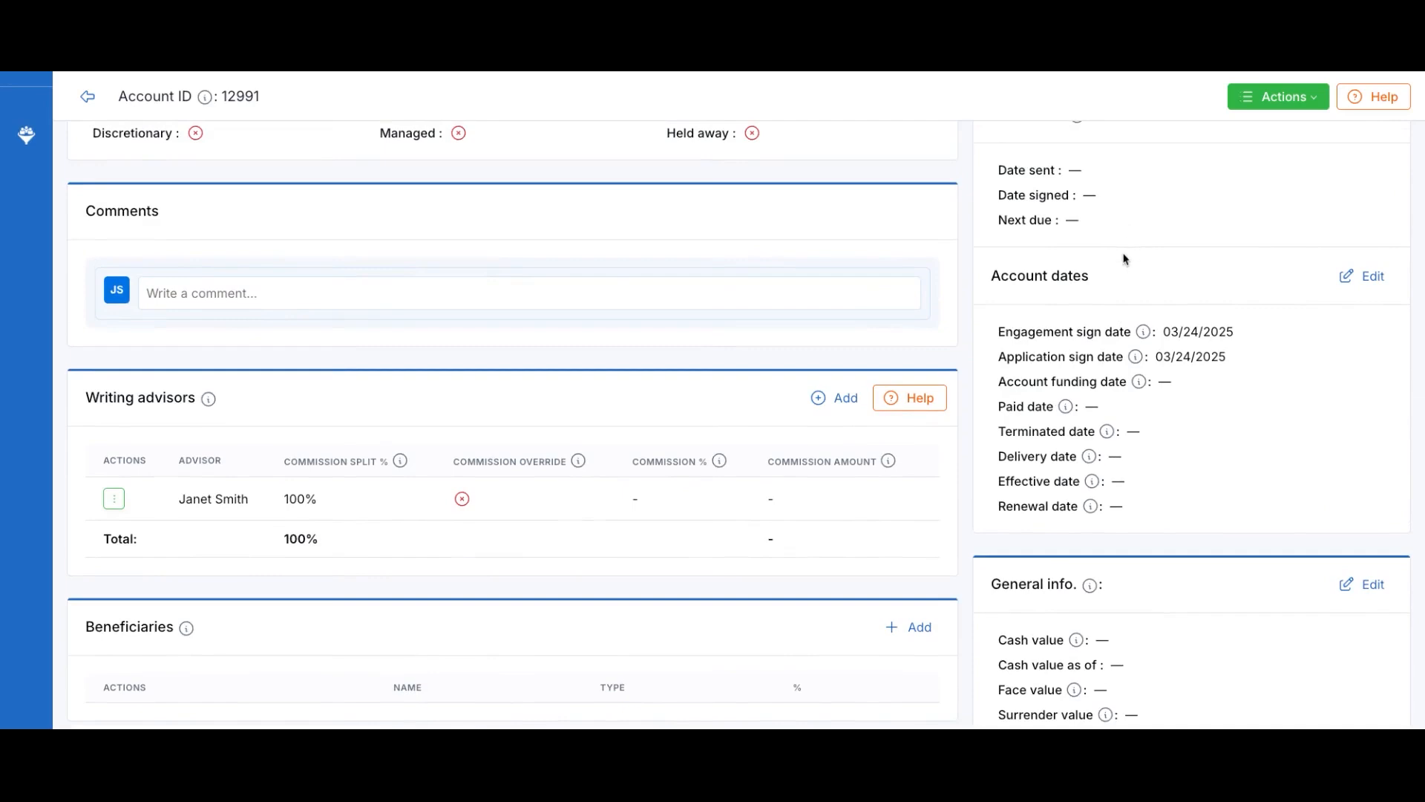
scroll(1203, 512, "down", 5)
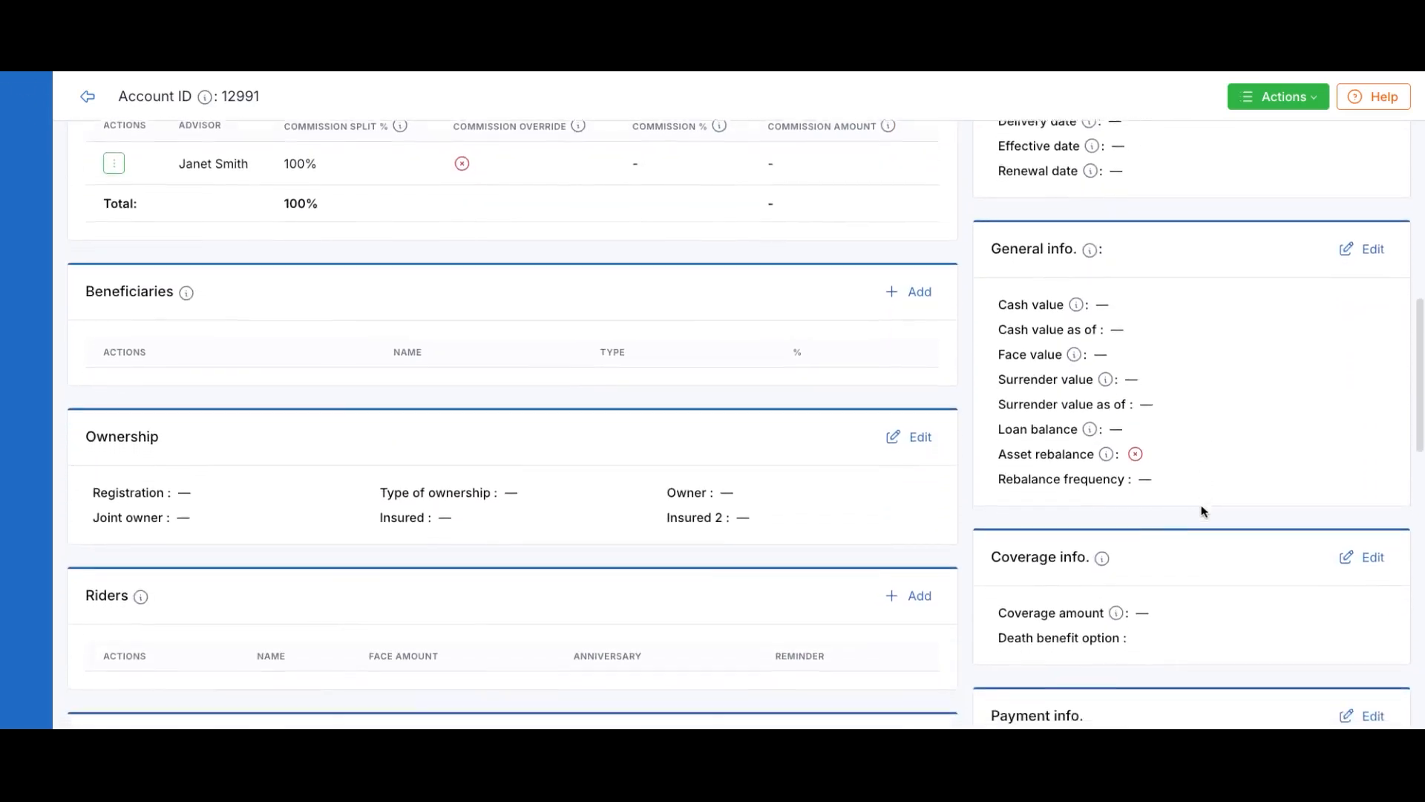
scroll(1183, 401, "down", 2)
scroll(1182, 402, "up", 3)
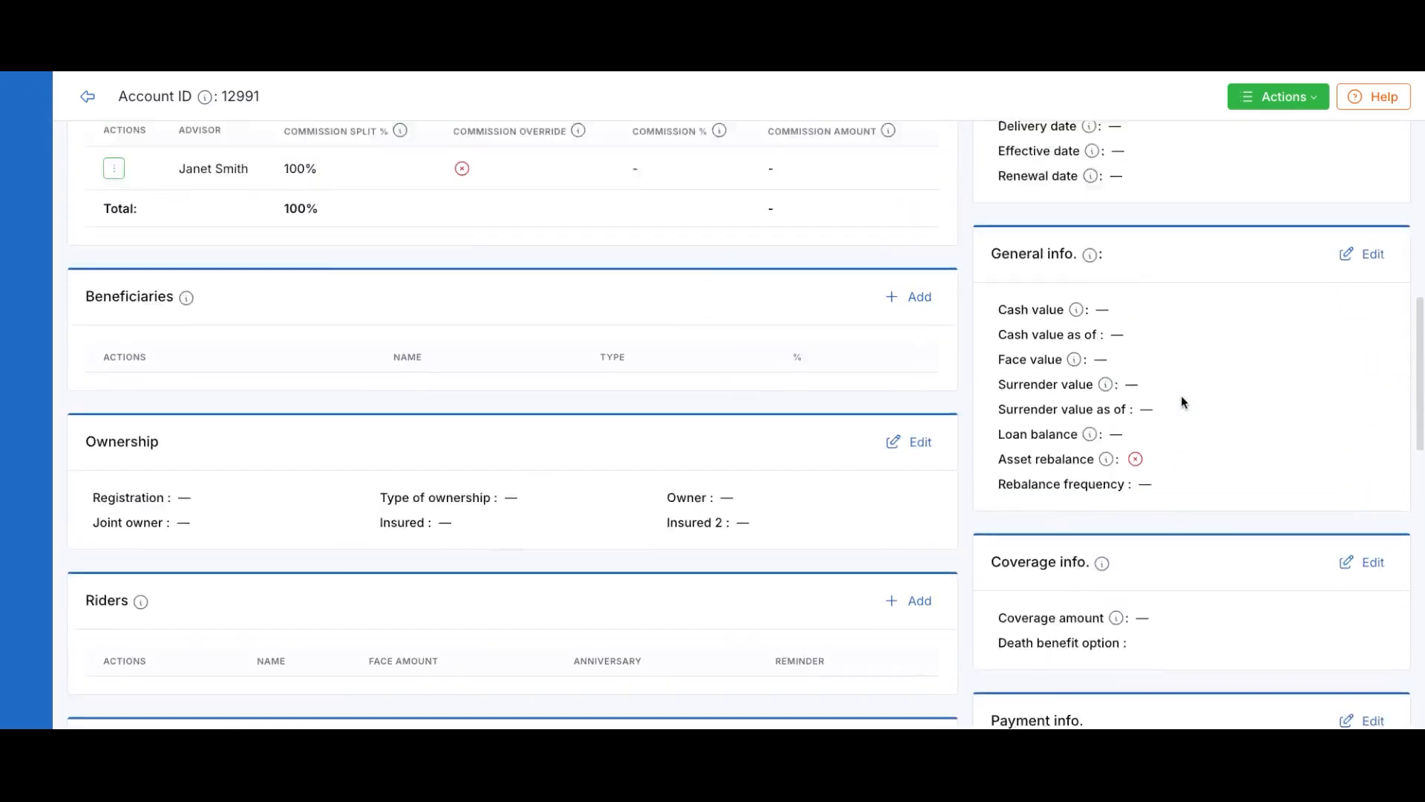
scroll(1182, 395, "up", 4)
scroll(671, 312, "up", 3)
scroll(371, 251, "down", 2)
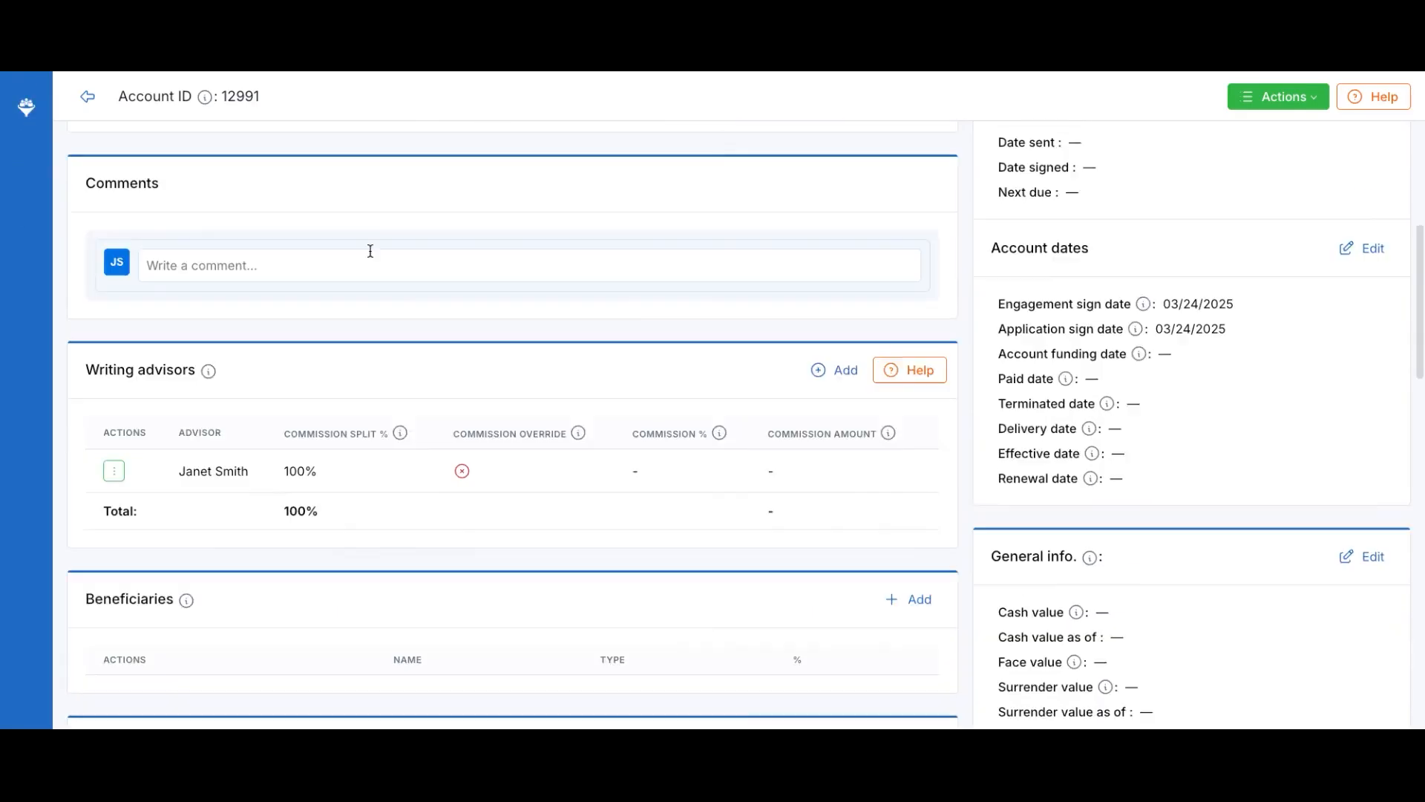
scroll(410, 415, "down", 4)
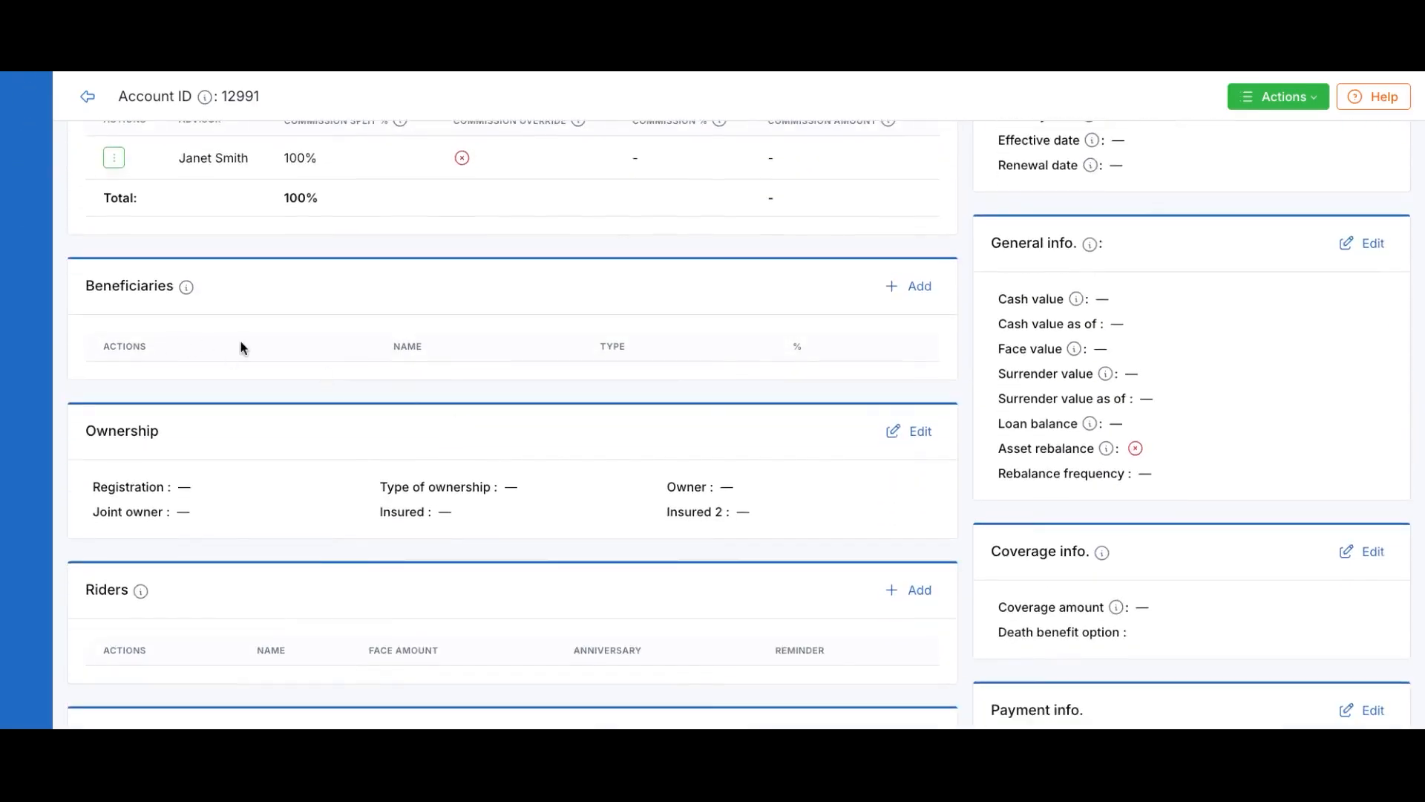
scroll(340, 388, "down", 3)
scroll(316, 429, "down", 2)
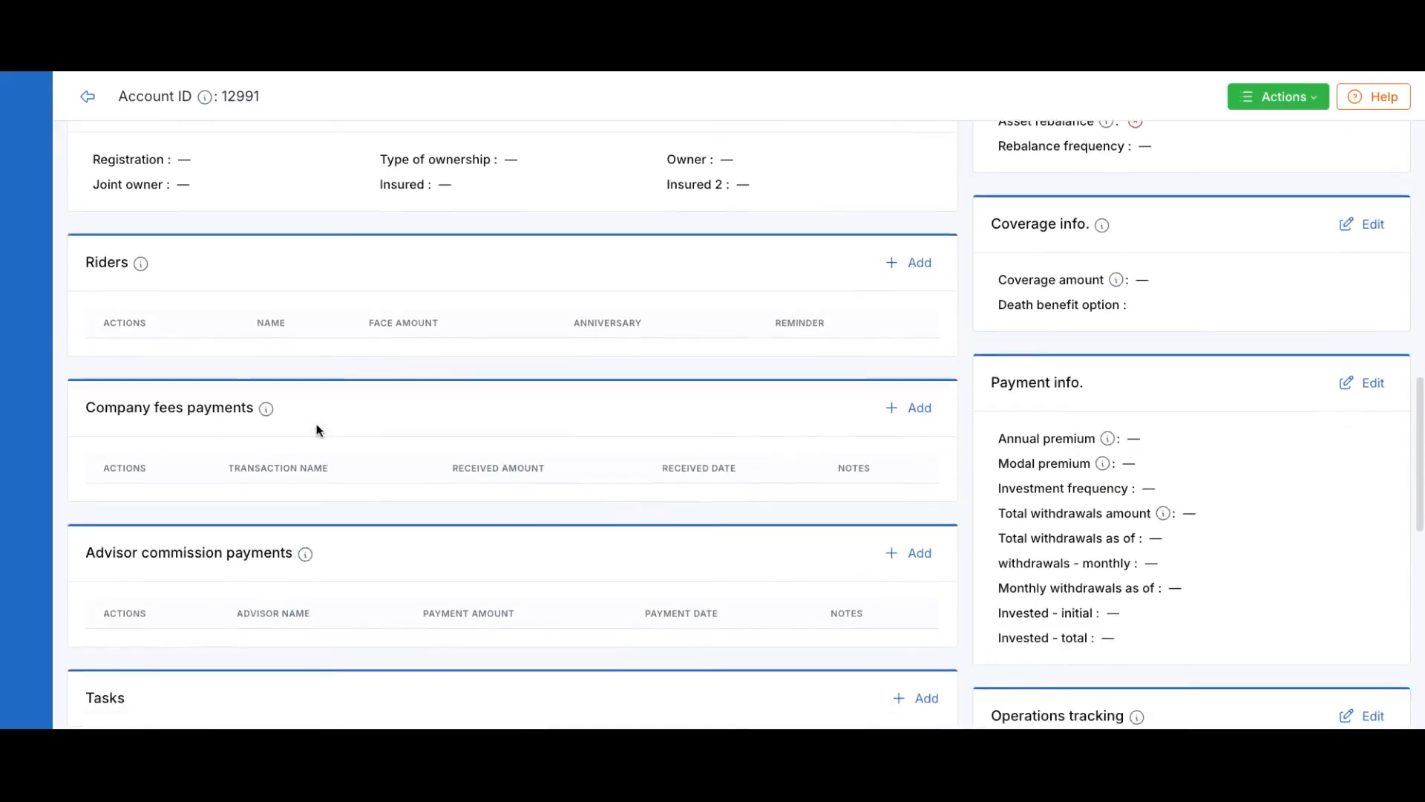
scroll(256, 444, "down", 3)
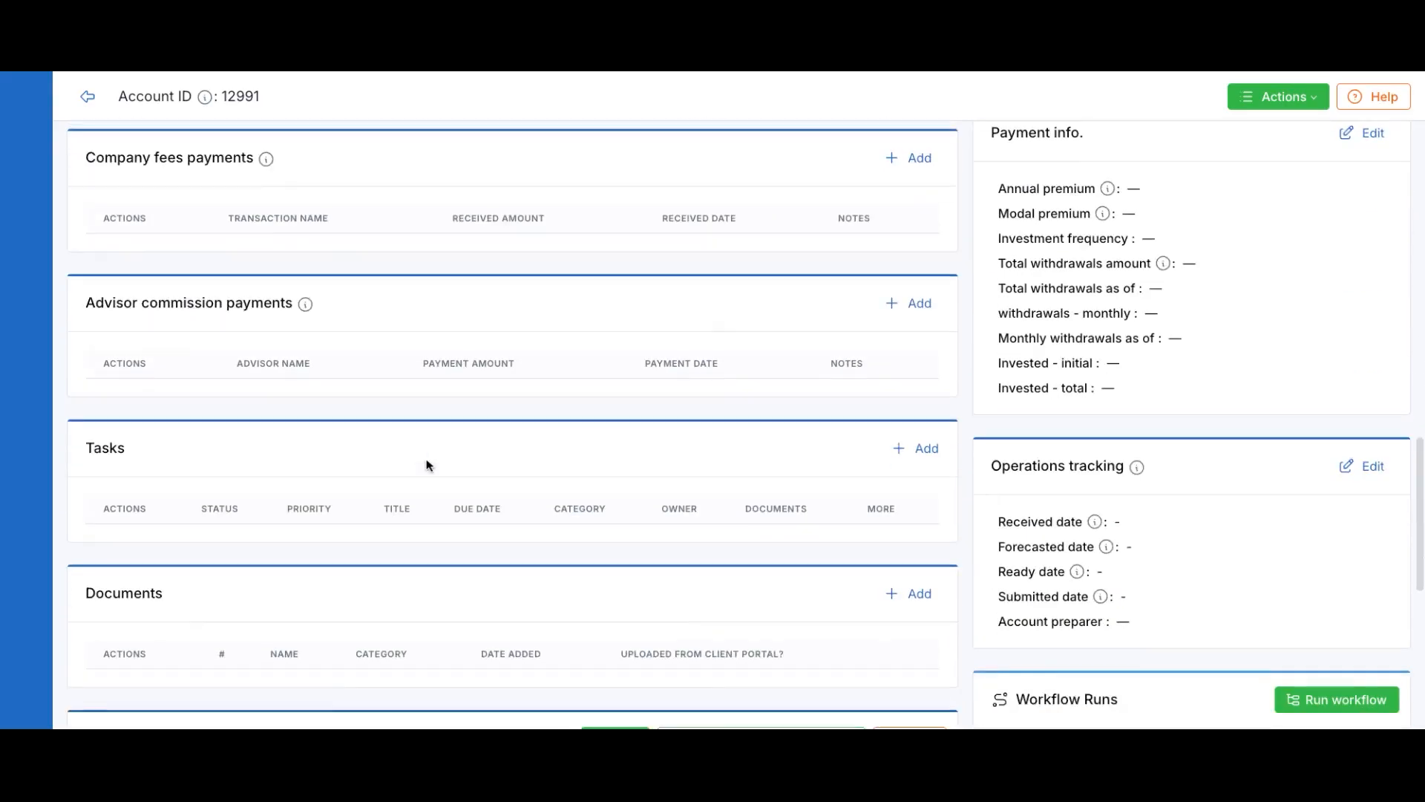
scroll(416, 456, "down", 2)
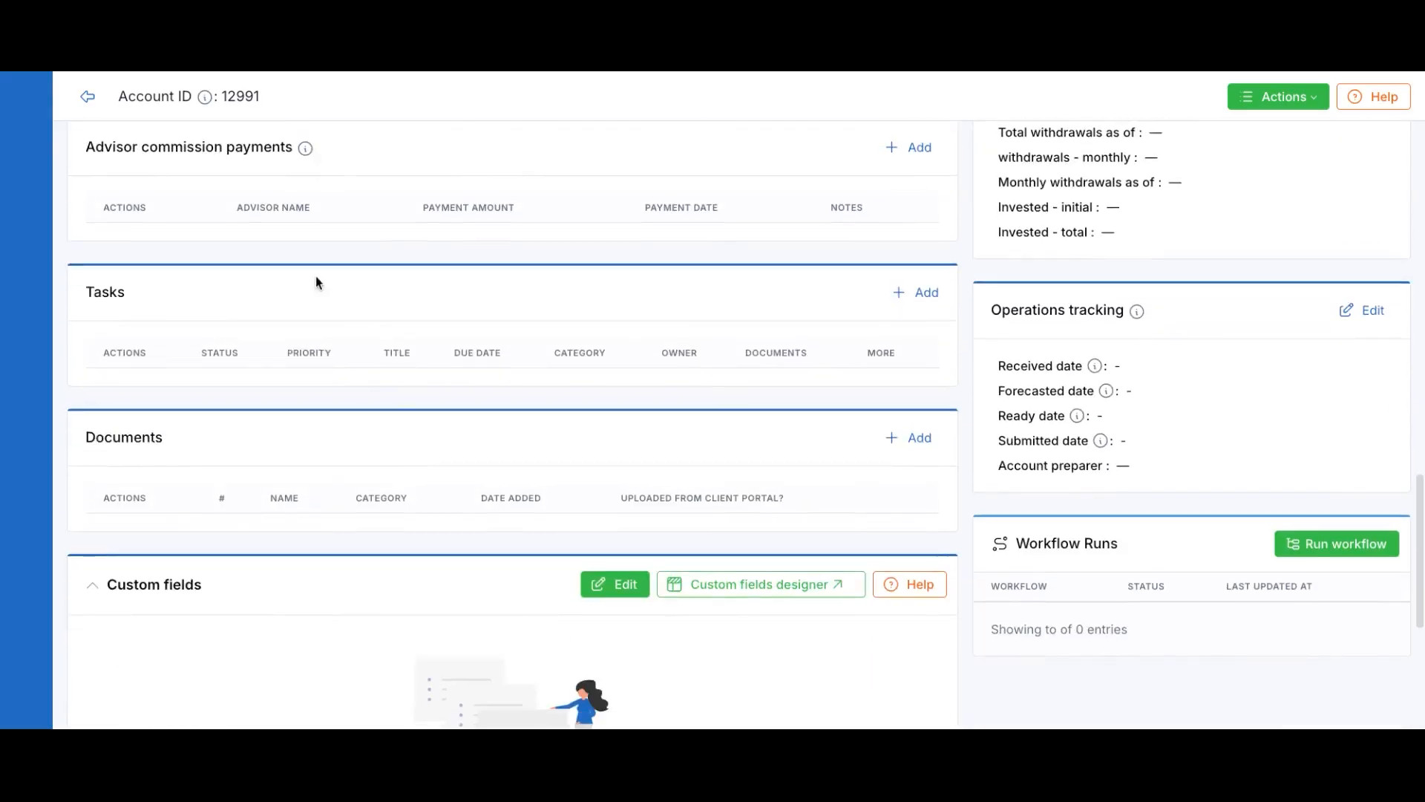
scroll(341, 459, "down", 5)
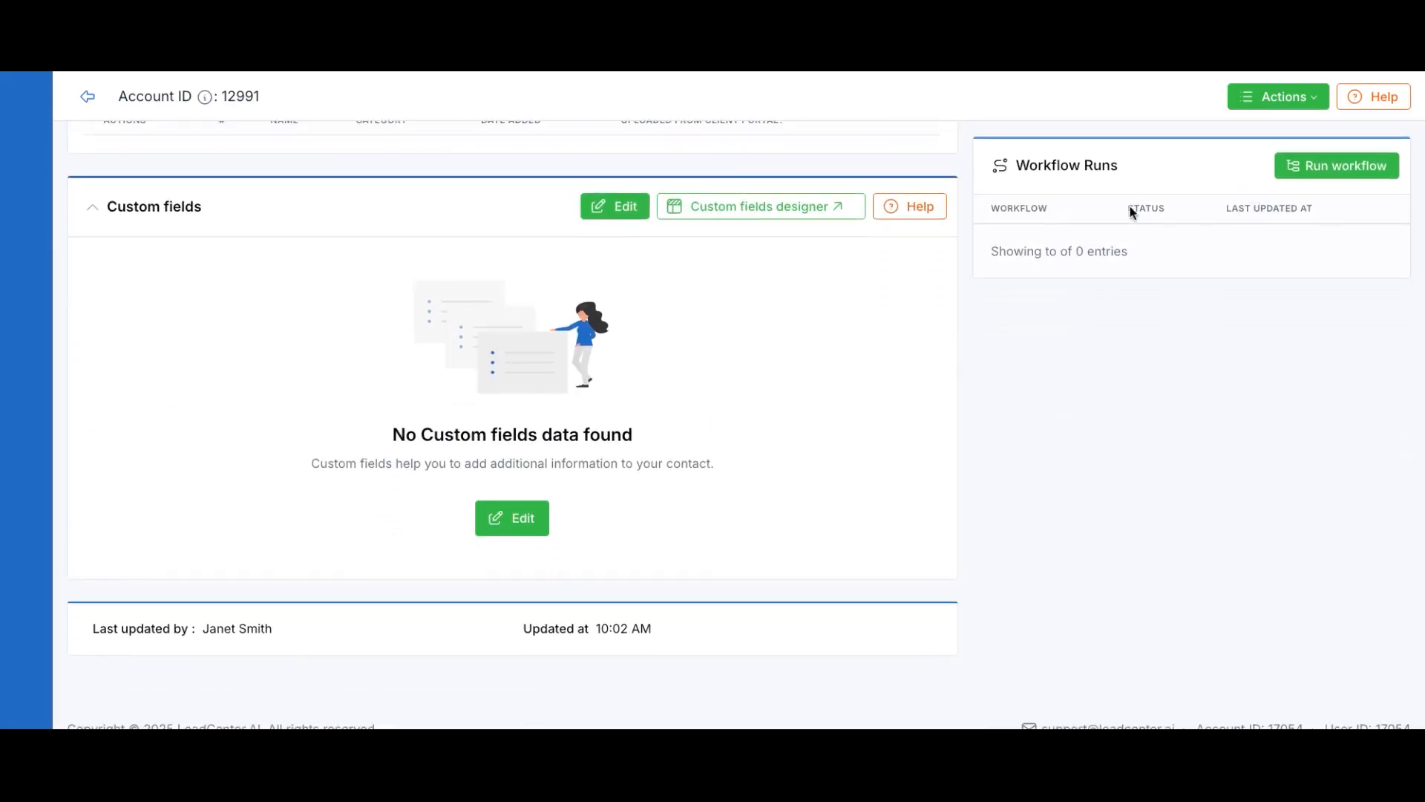
scroll(1145, 288, "up", 15)
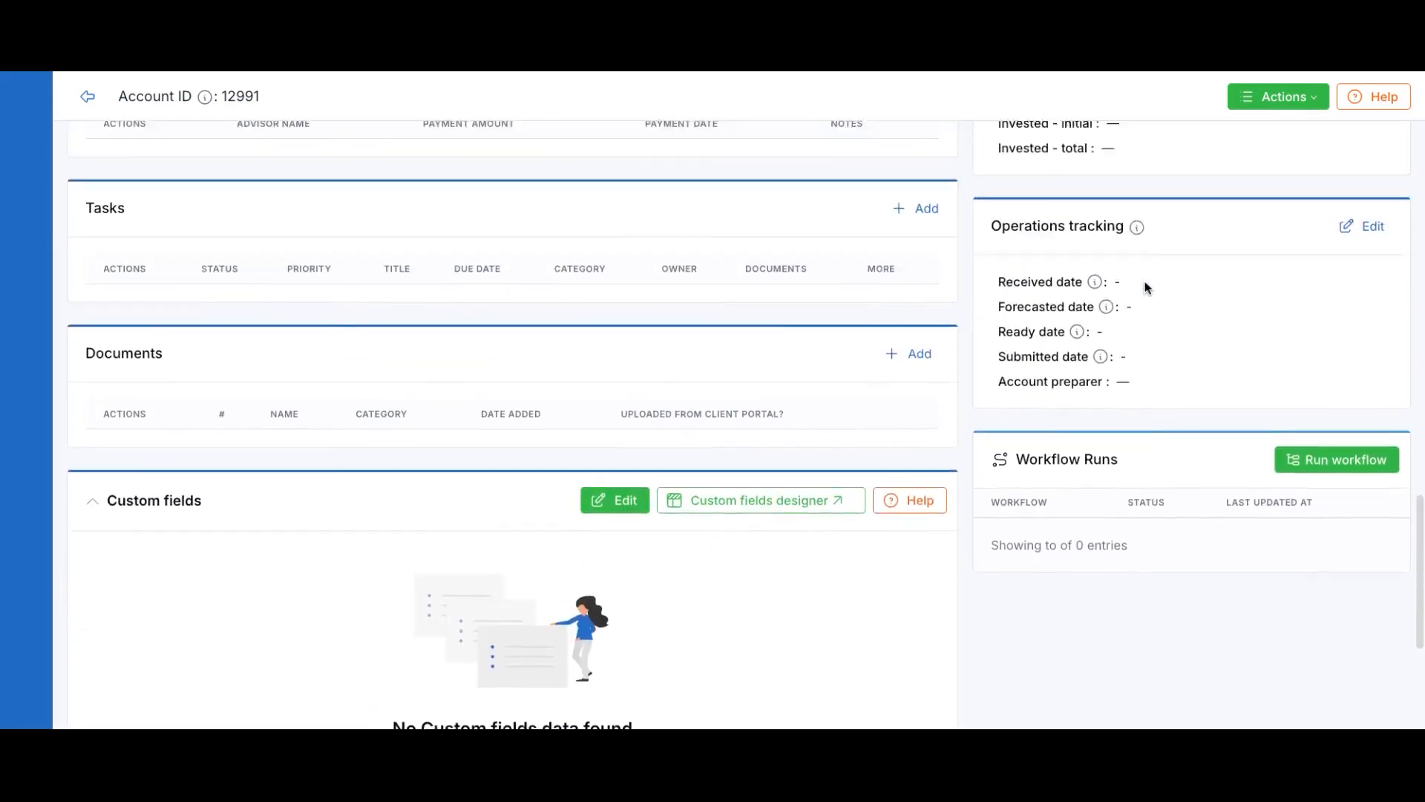
scroll(1165, 303, "up", 6)
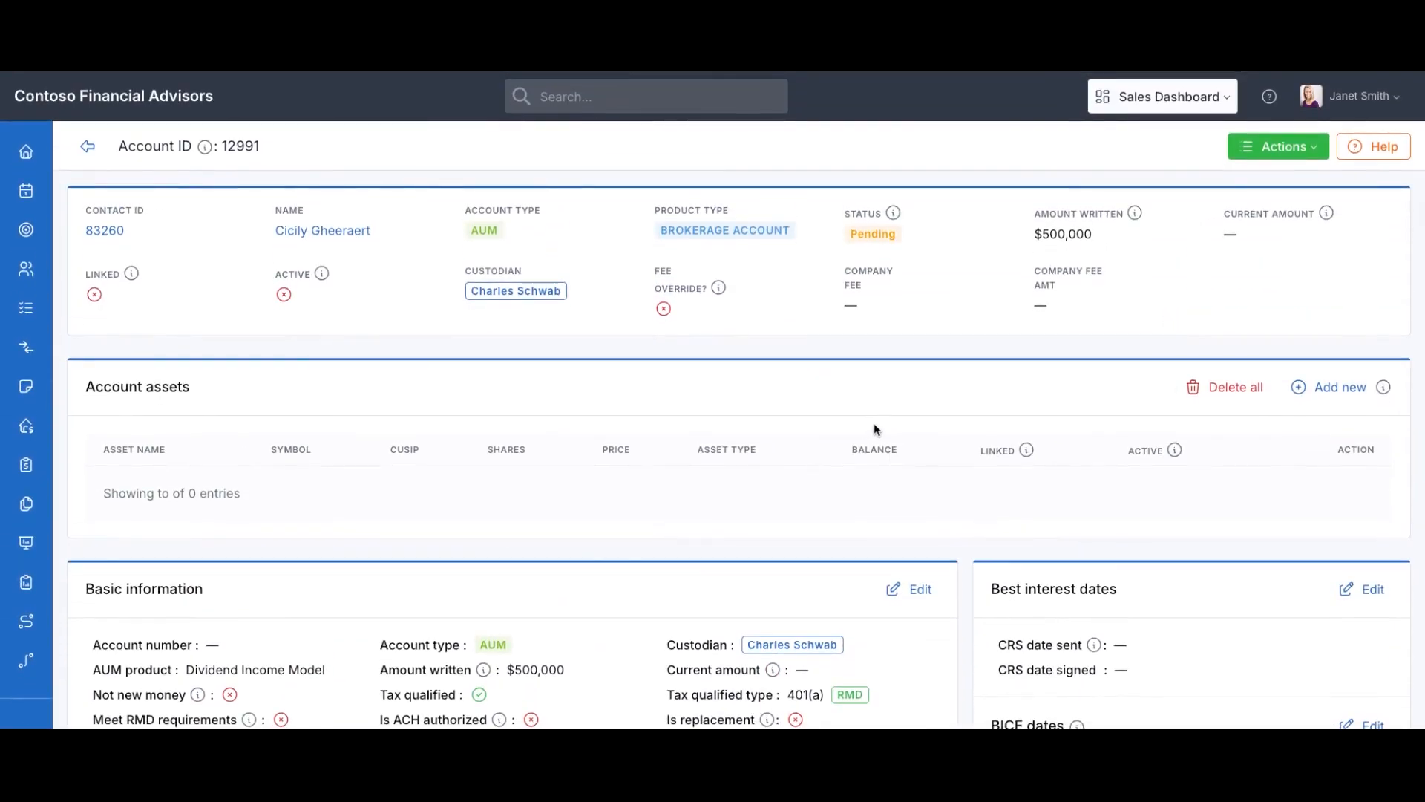
Edit the account's basic information to set its status to Issued, then return to the overview
left_click(1266, 149)
left_click(889, 542)
left_click(918, 592)
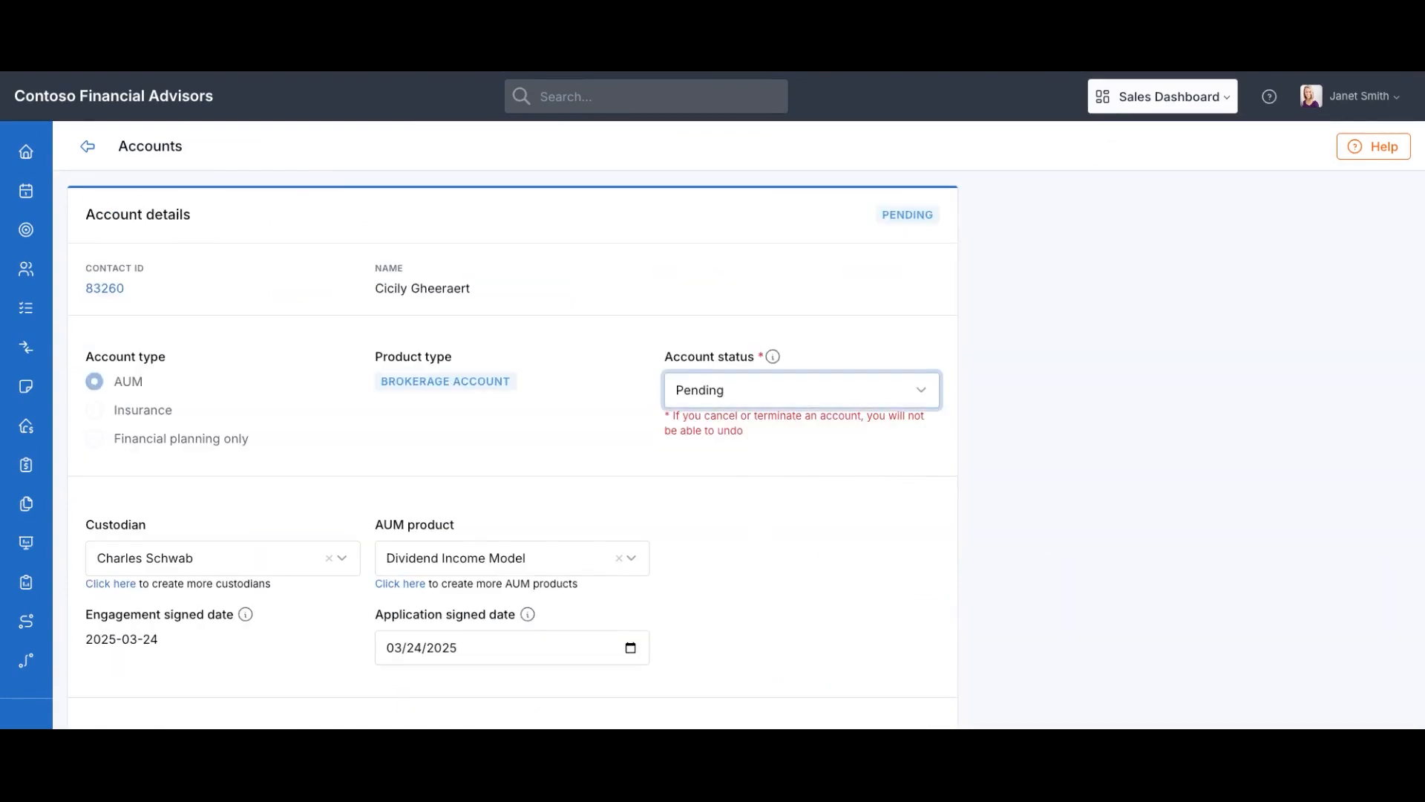
left_click(698, 425)
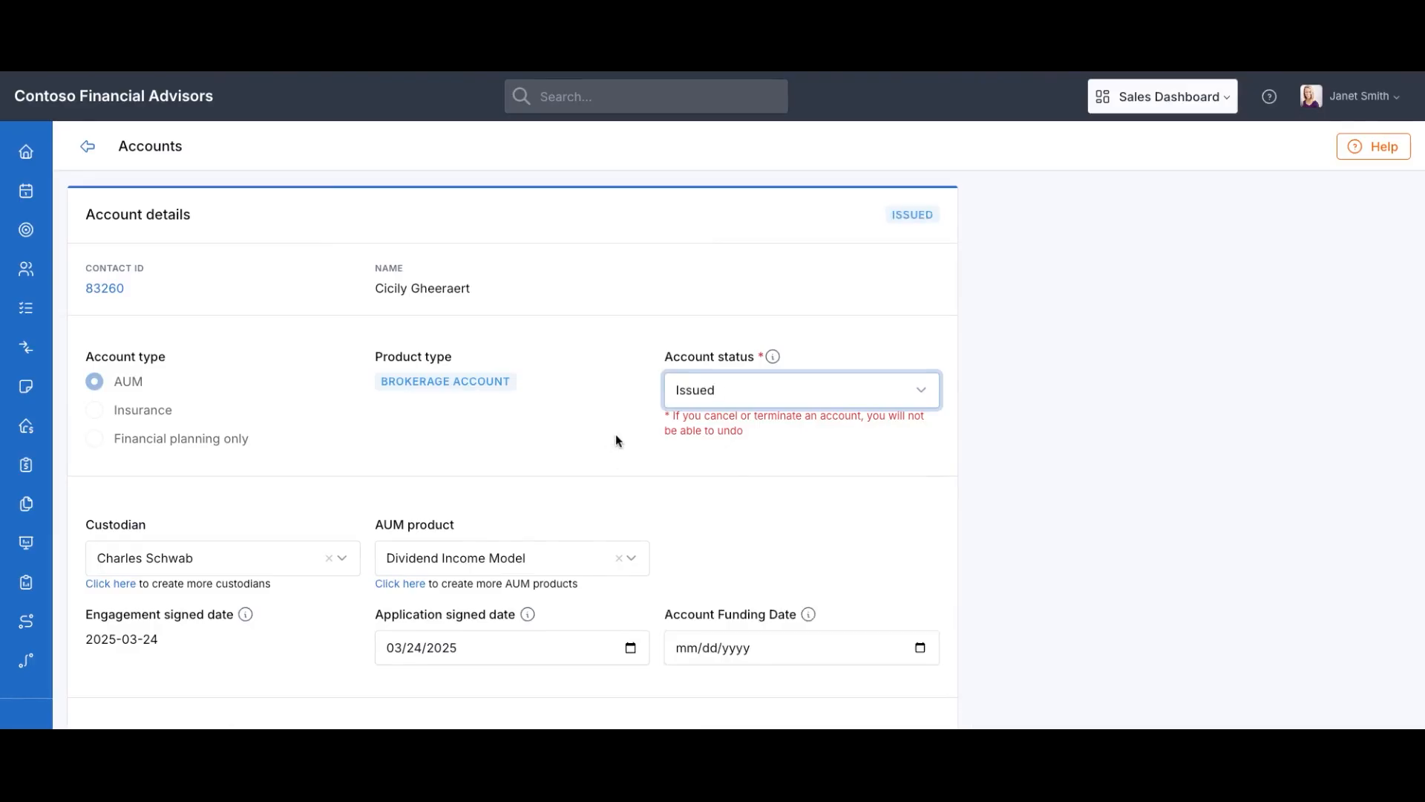
scroll(617, 433, "down", 2)
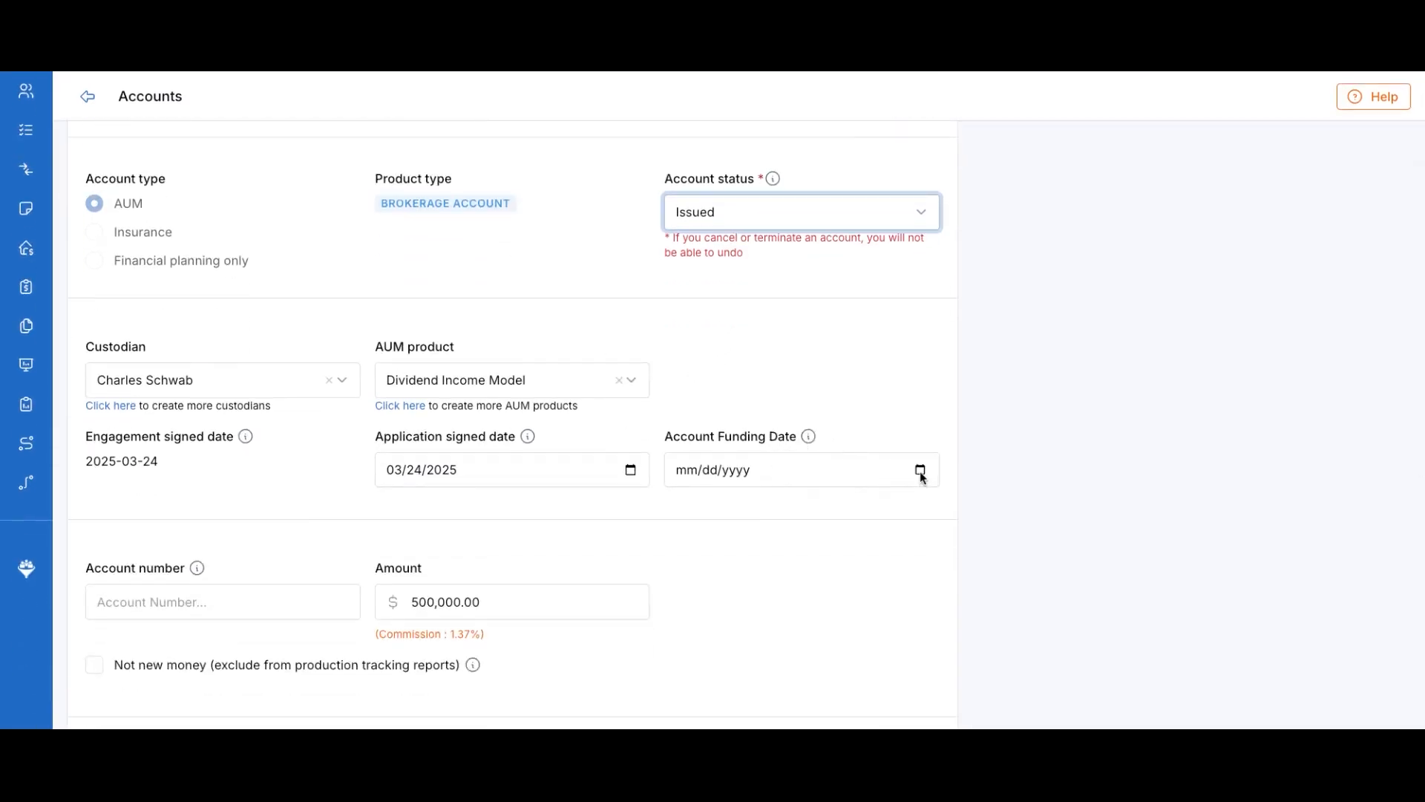
scroll(846, 440, "down", 6)
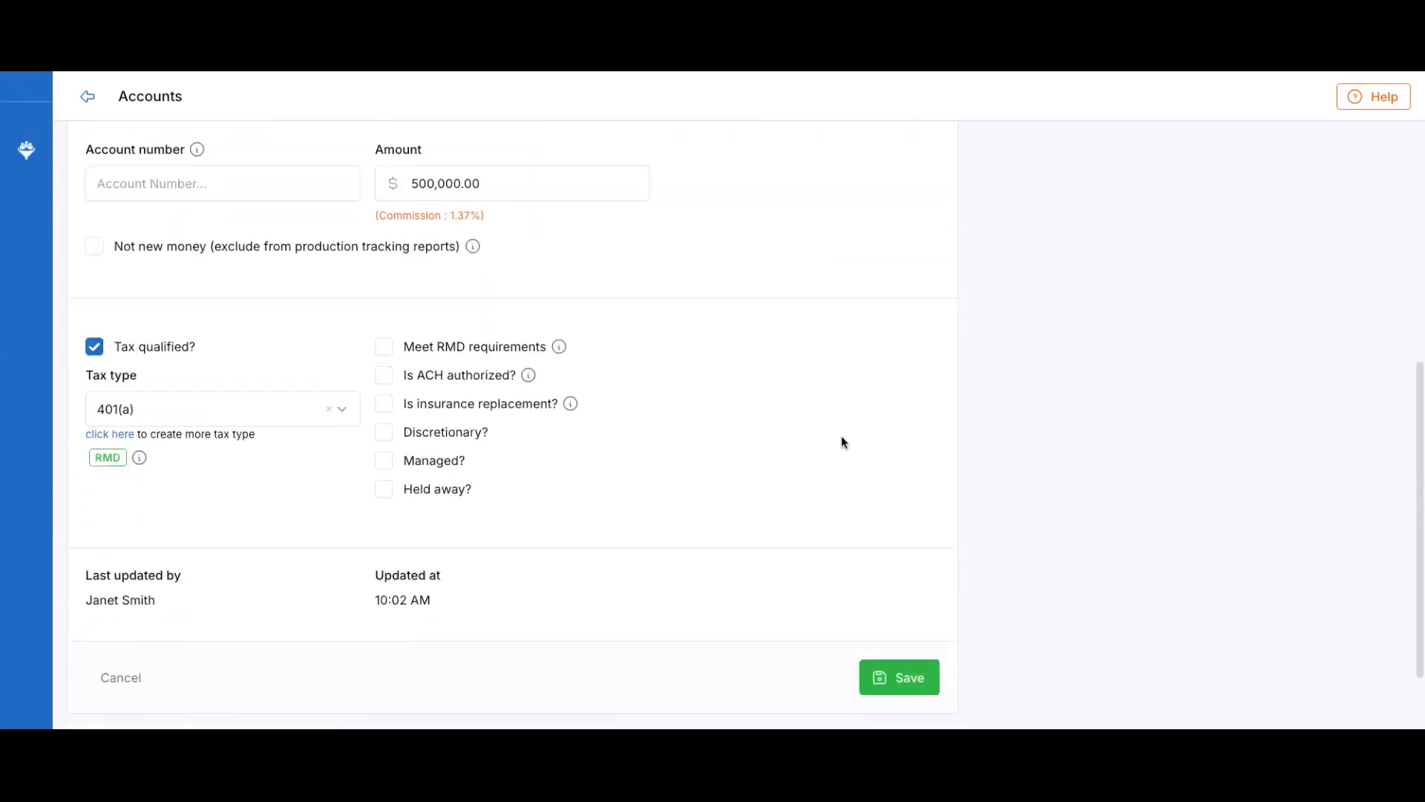
scroll(840, 435, "up", 10)
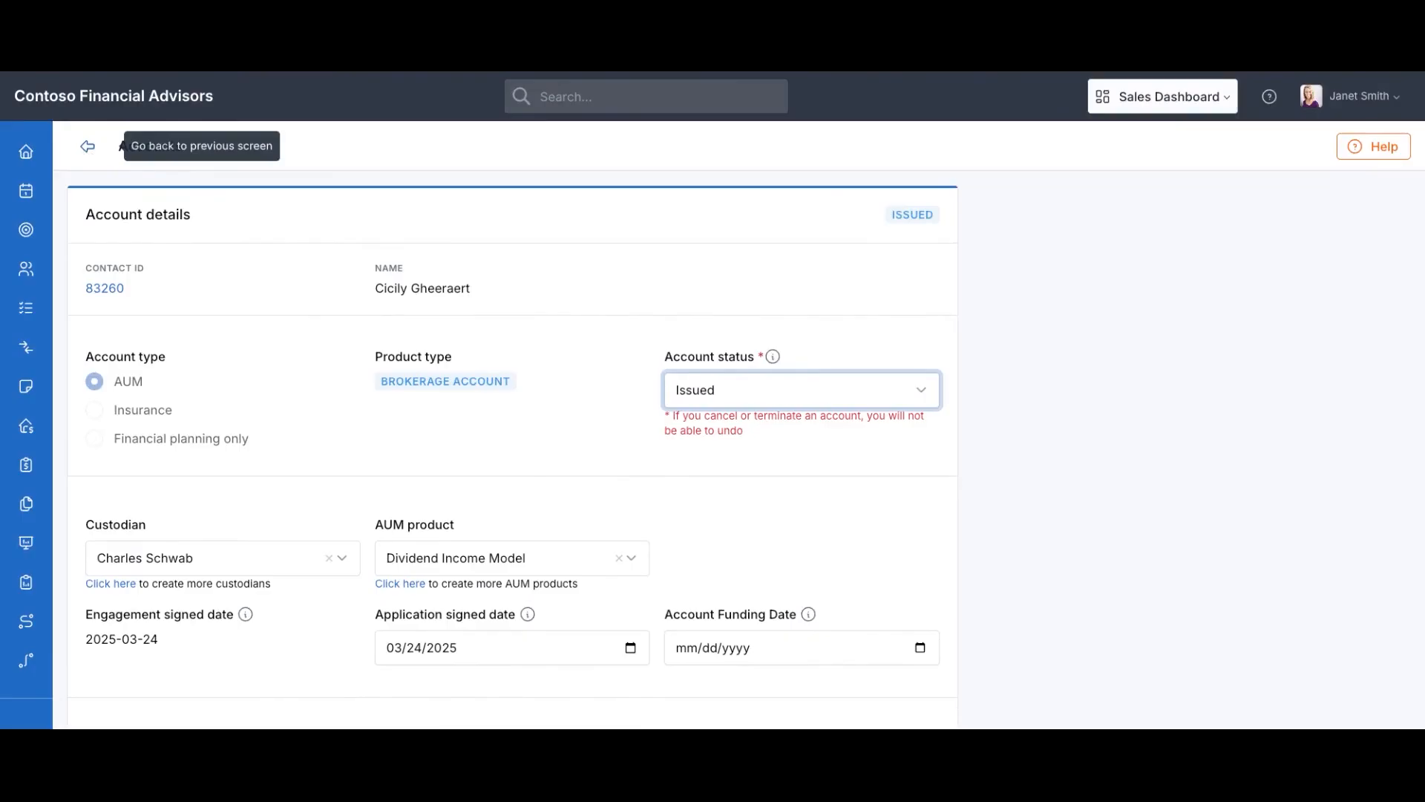
left_click(88, 146)
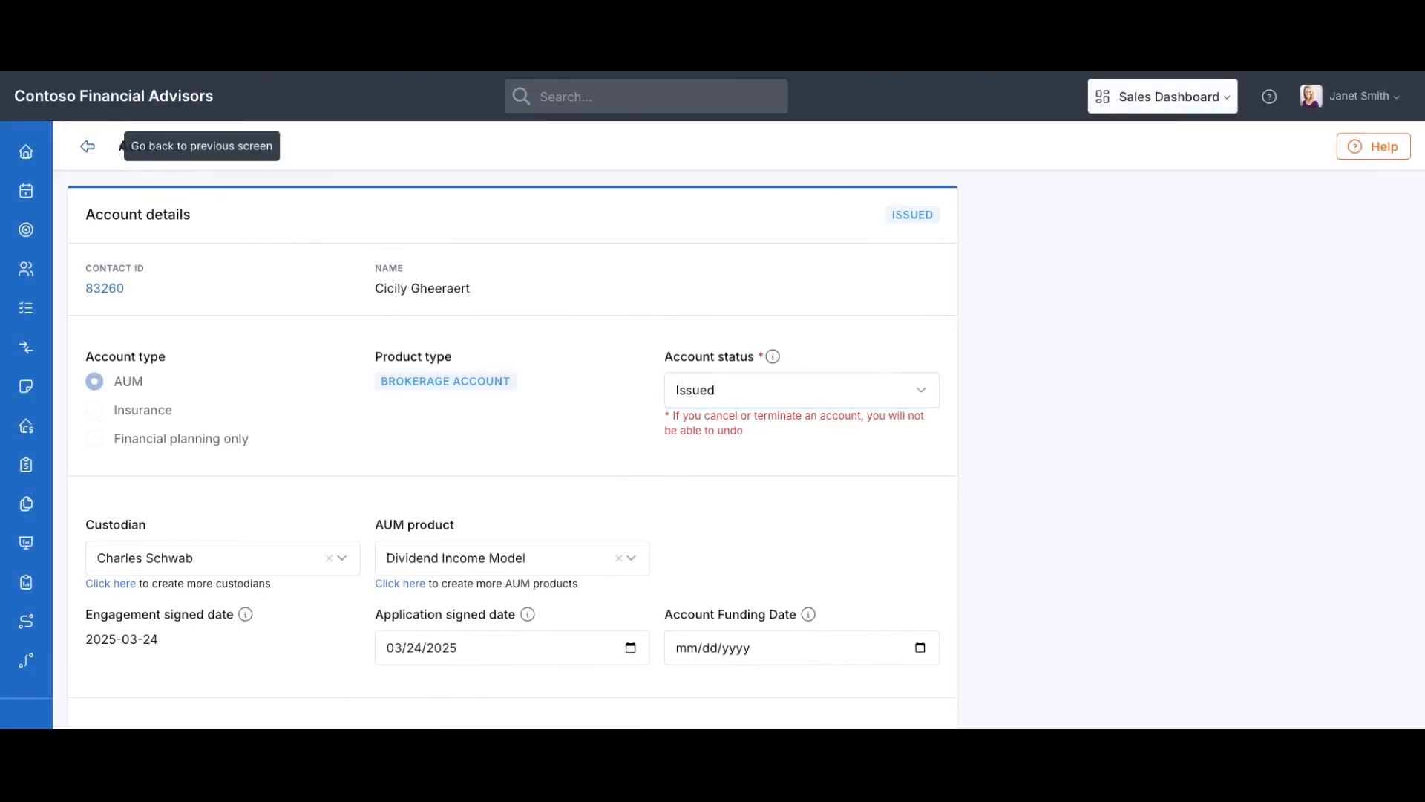
Post the comment 'Client is expecting to finalize in the next two weeks'
scroll(377, 338, "down", 8)
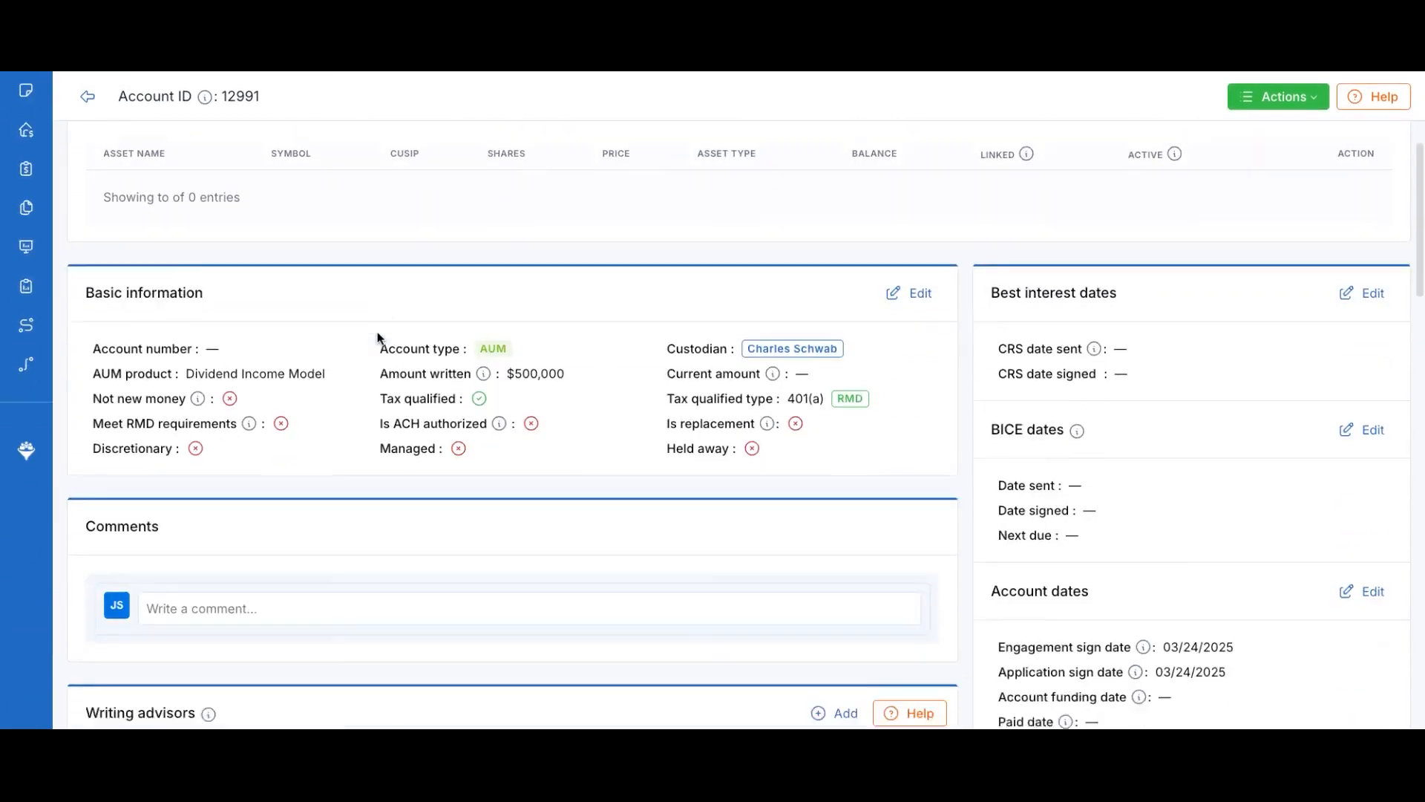
scroll(533, 439, "up", 1)
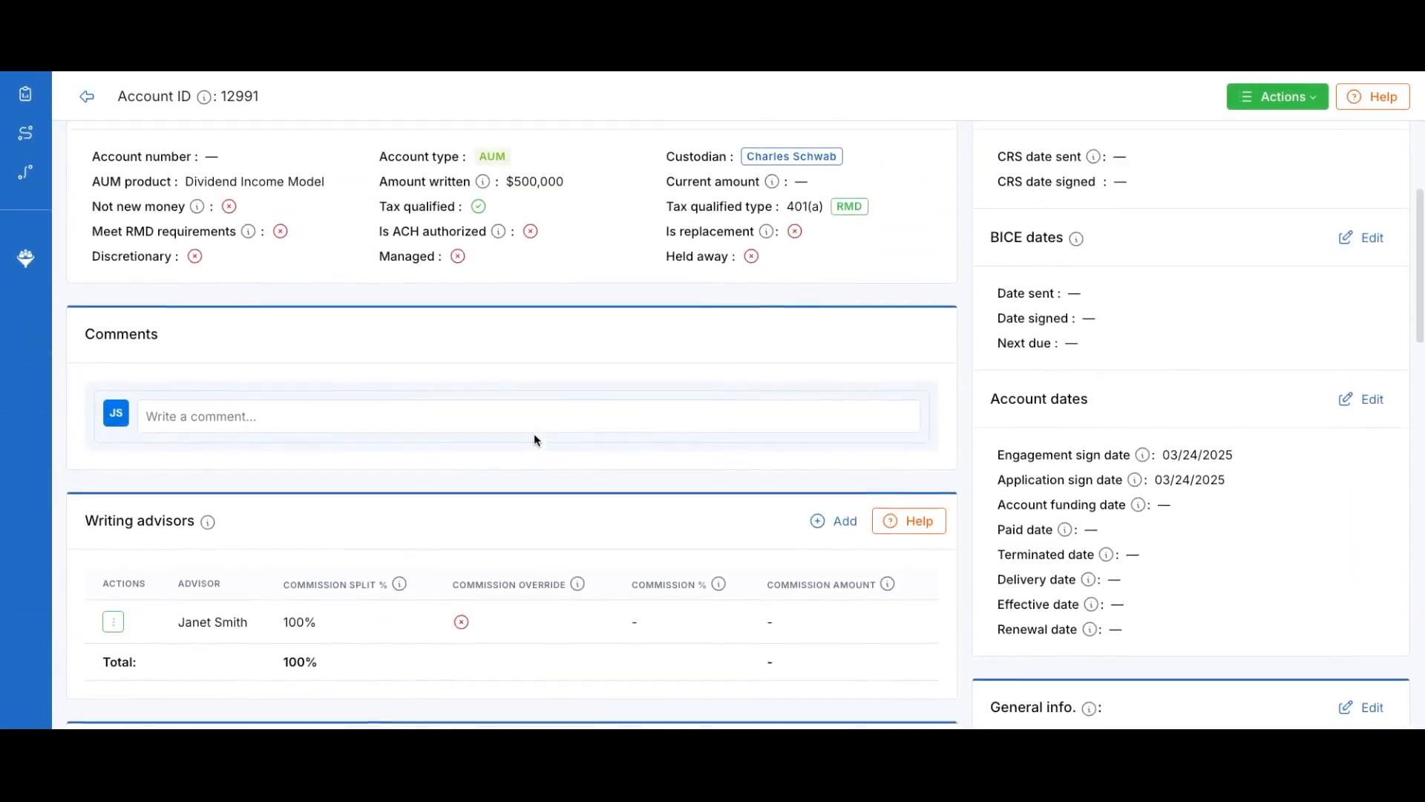
left_click(194, 416)
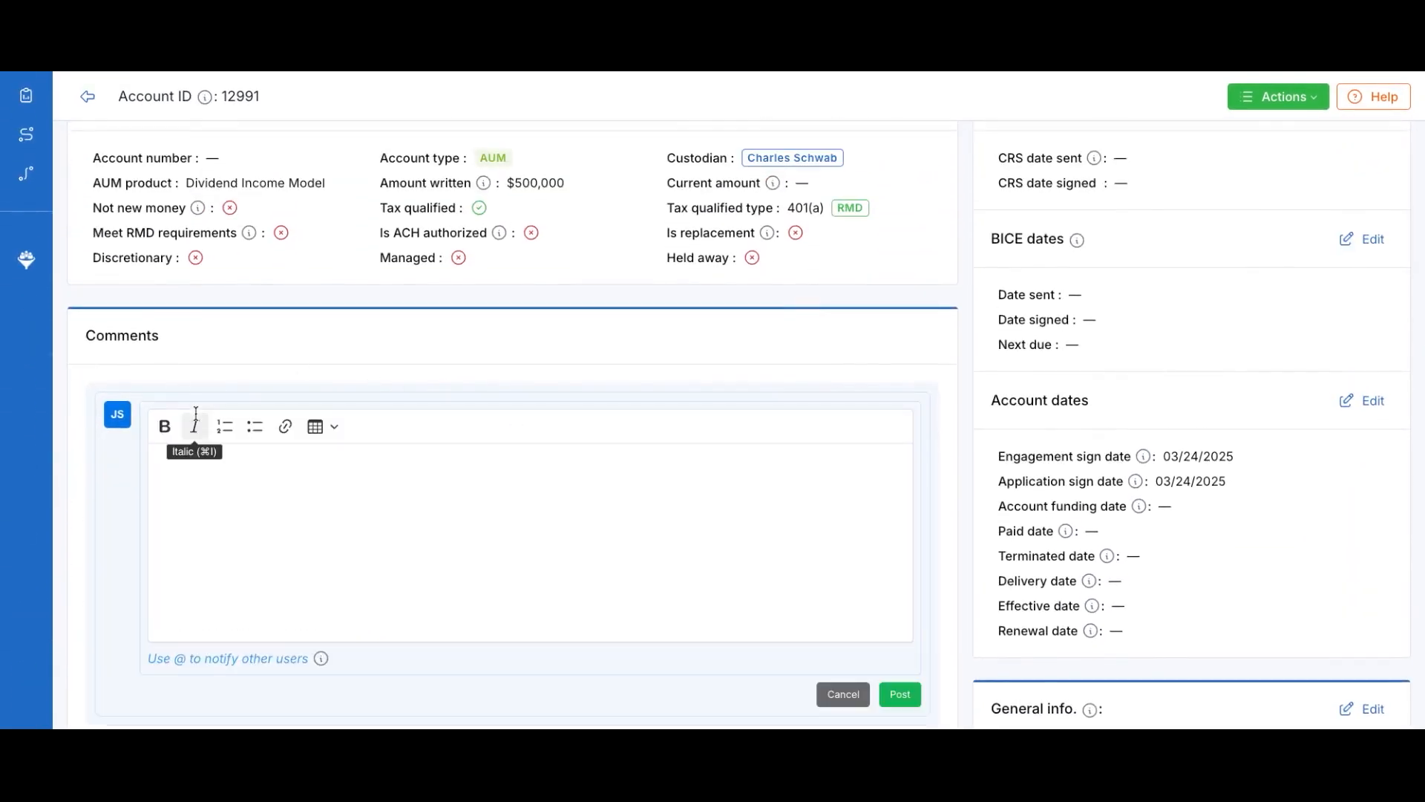
left_click(236, 478)
type("Client is expecting to finalize in the next two weeks")
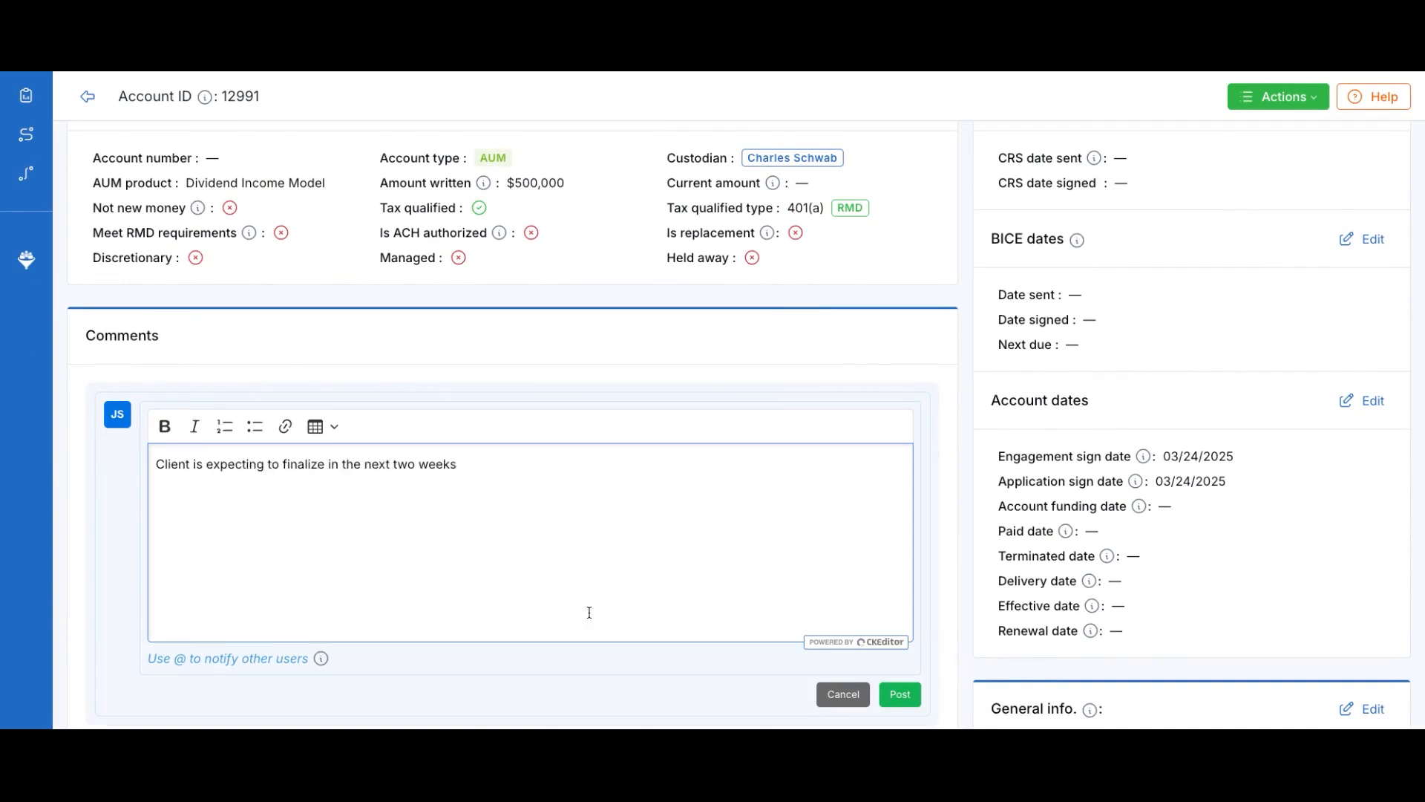
left_click(900, 695)
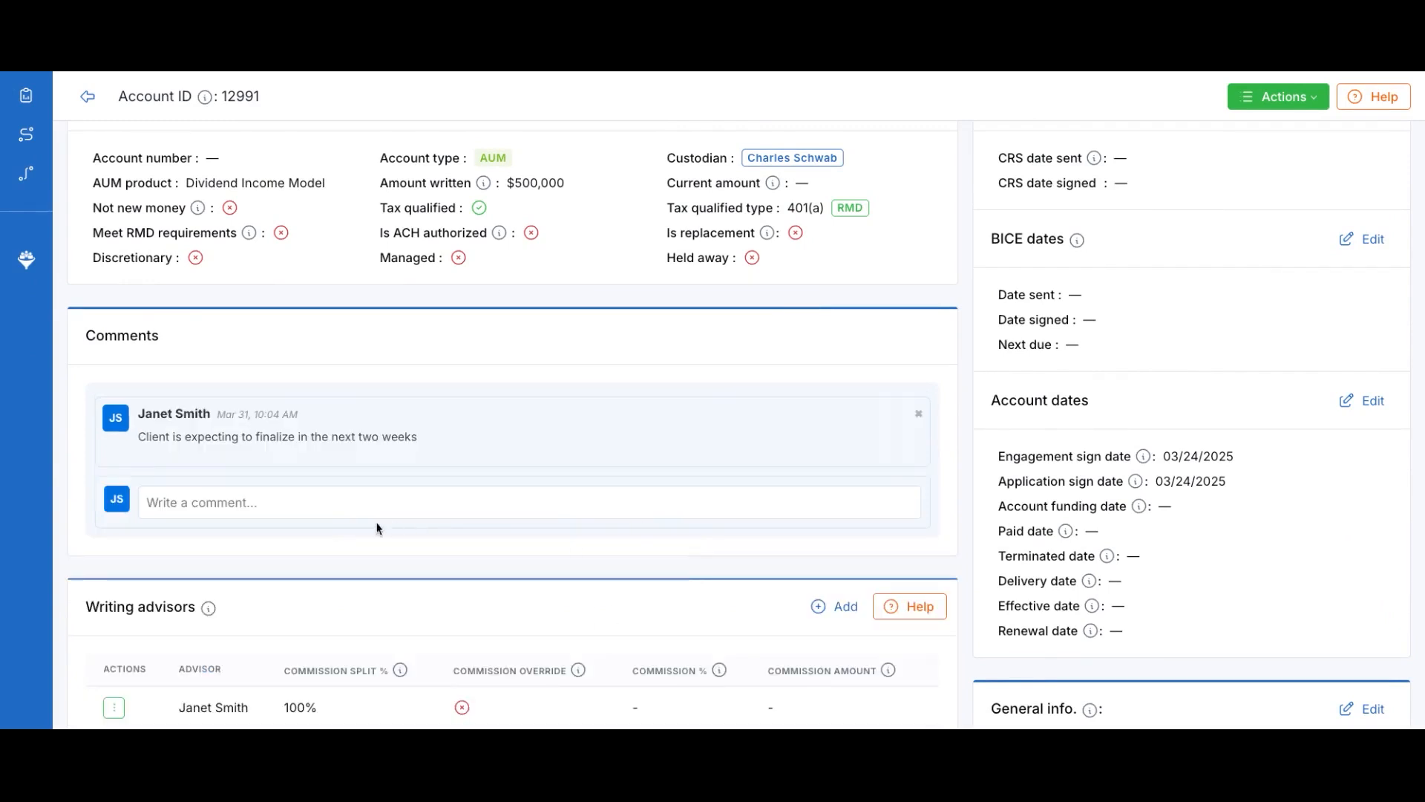
left_click(319, 511)
scroll(623, 445, "down", 3)
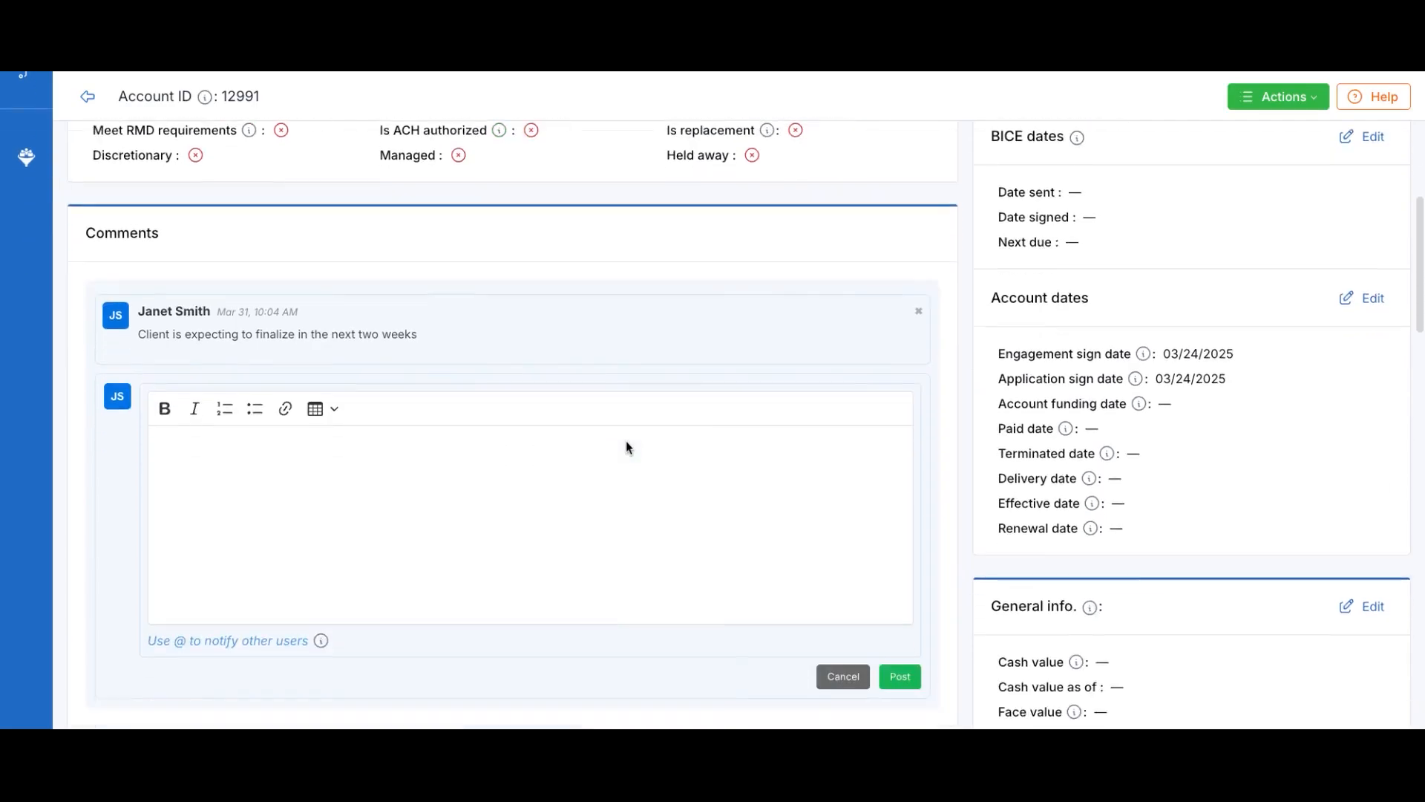
left_click(309, 476)
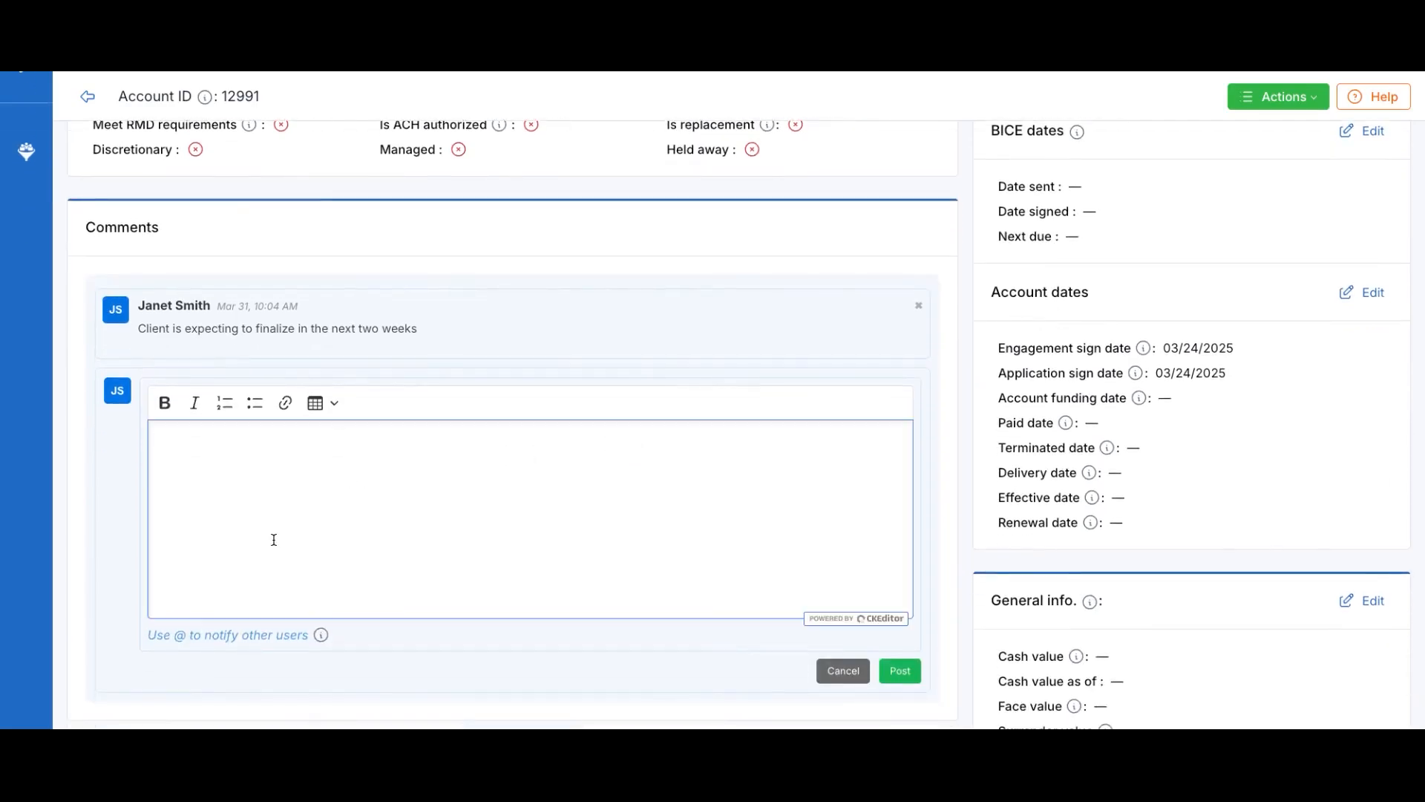
type("@")
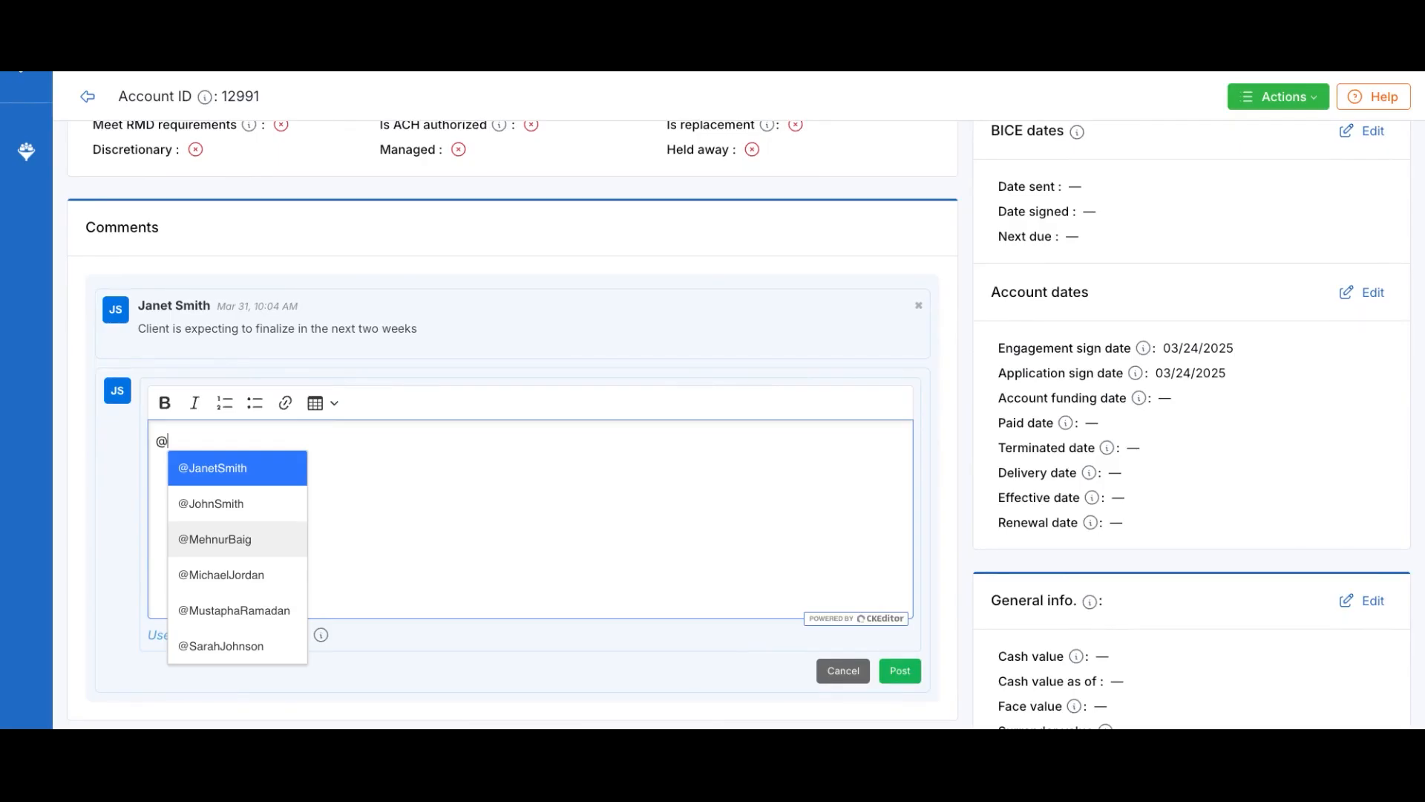
left_click(225, 575)
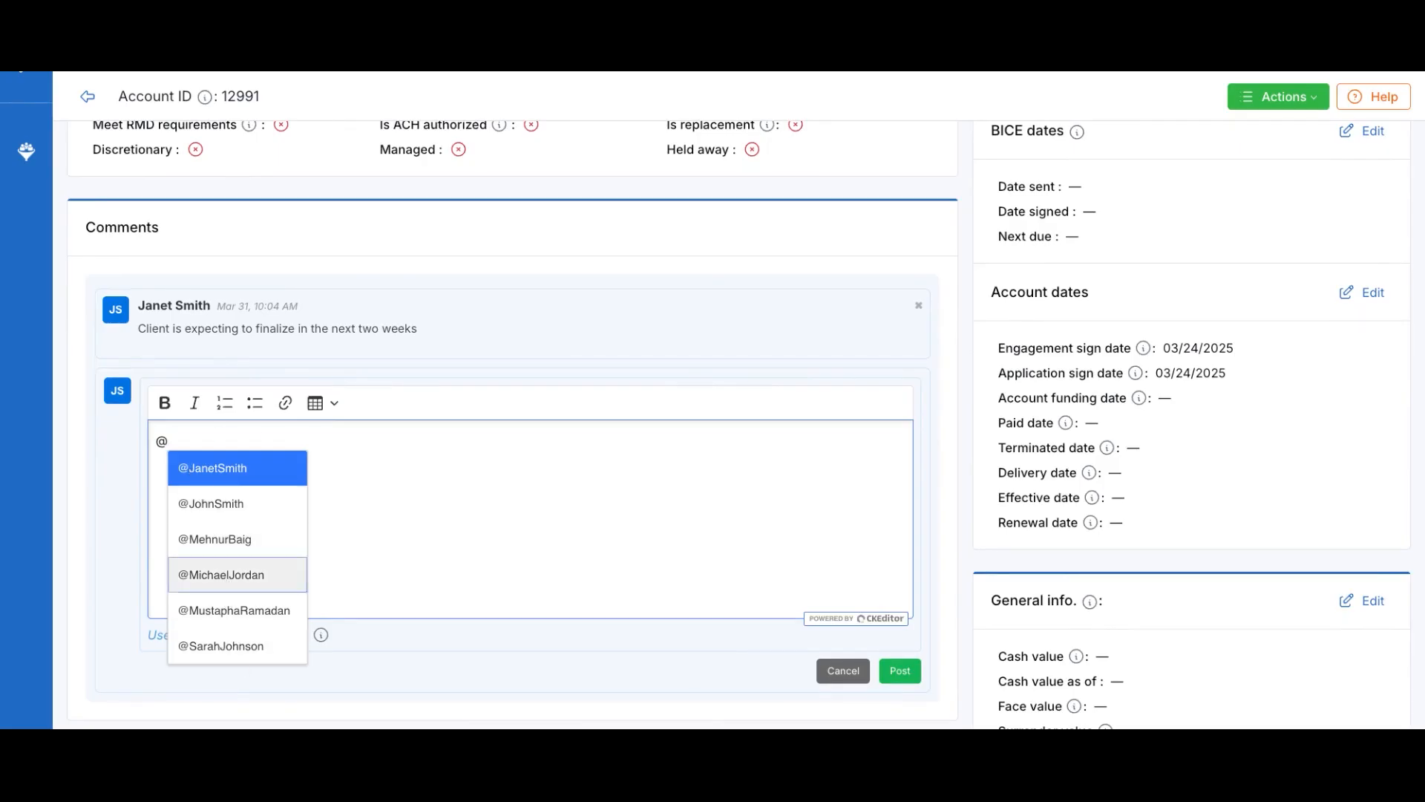
type("Please check accounts and follow on client onboarding")
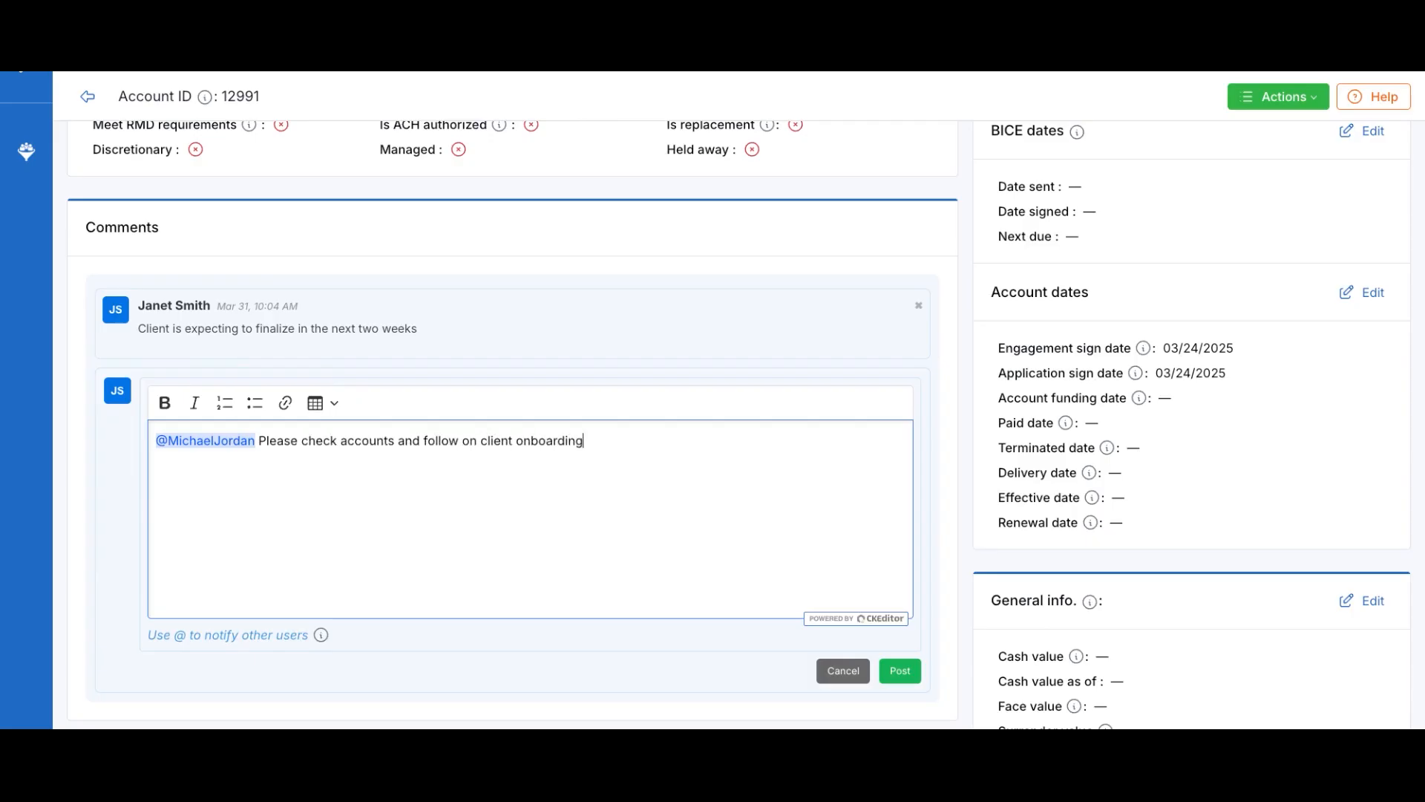
left_click(910, 671)
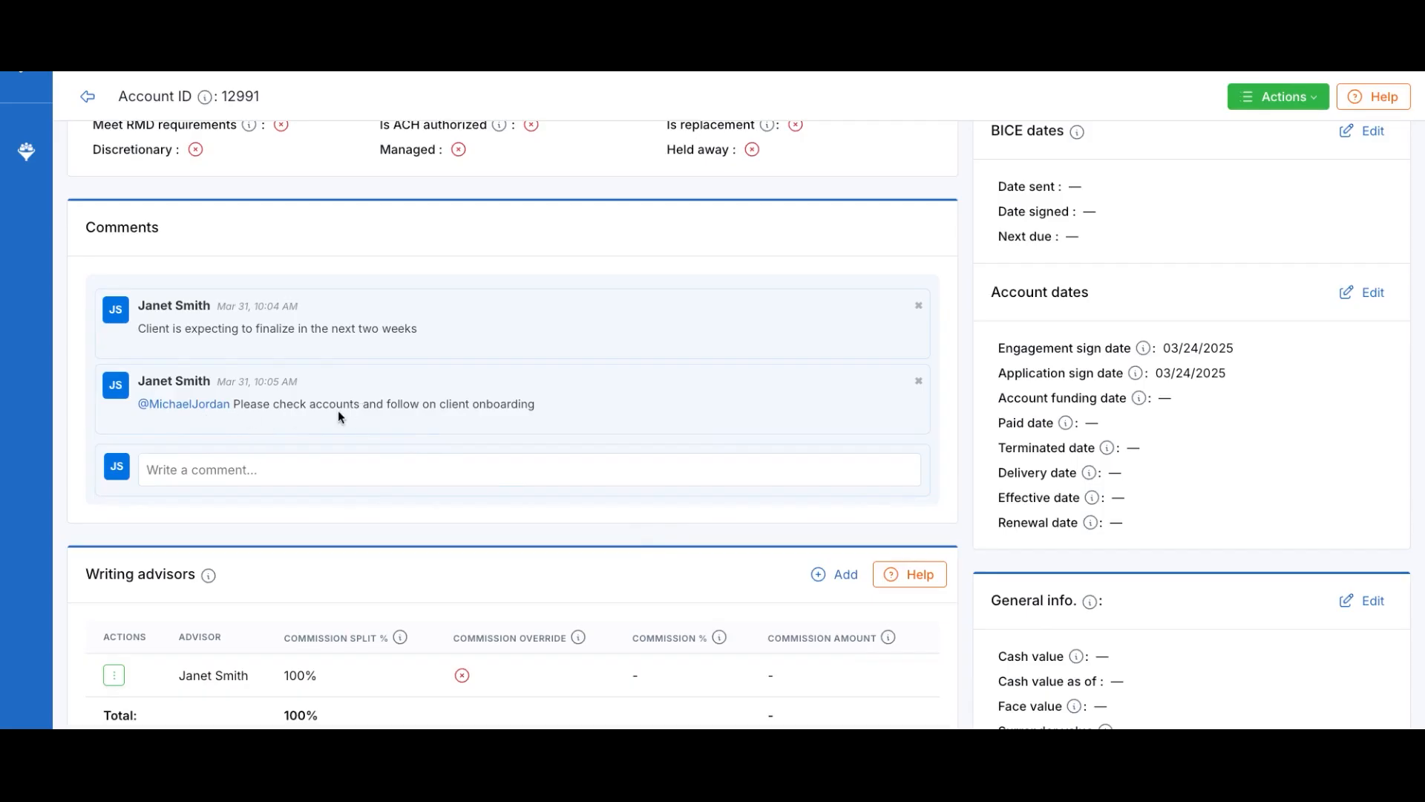
Start a new task titled 'Follow-up on getting financial statements'
scroll(602, 468, "down", 14)
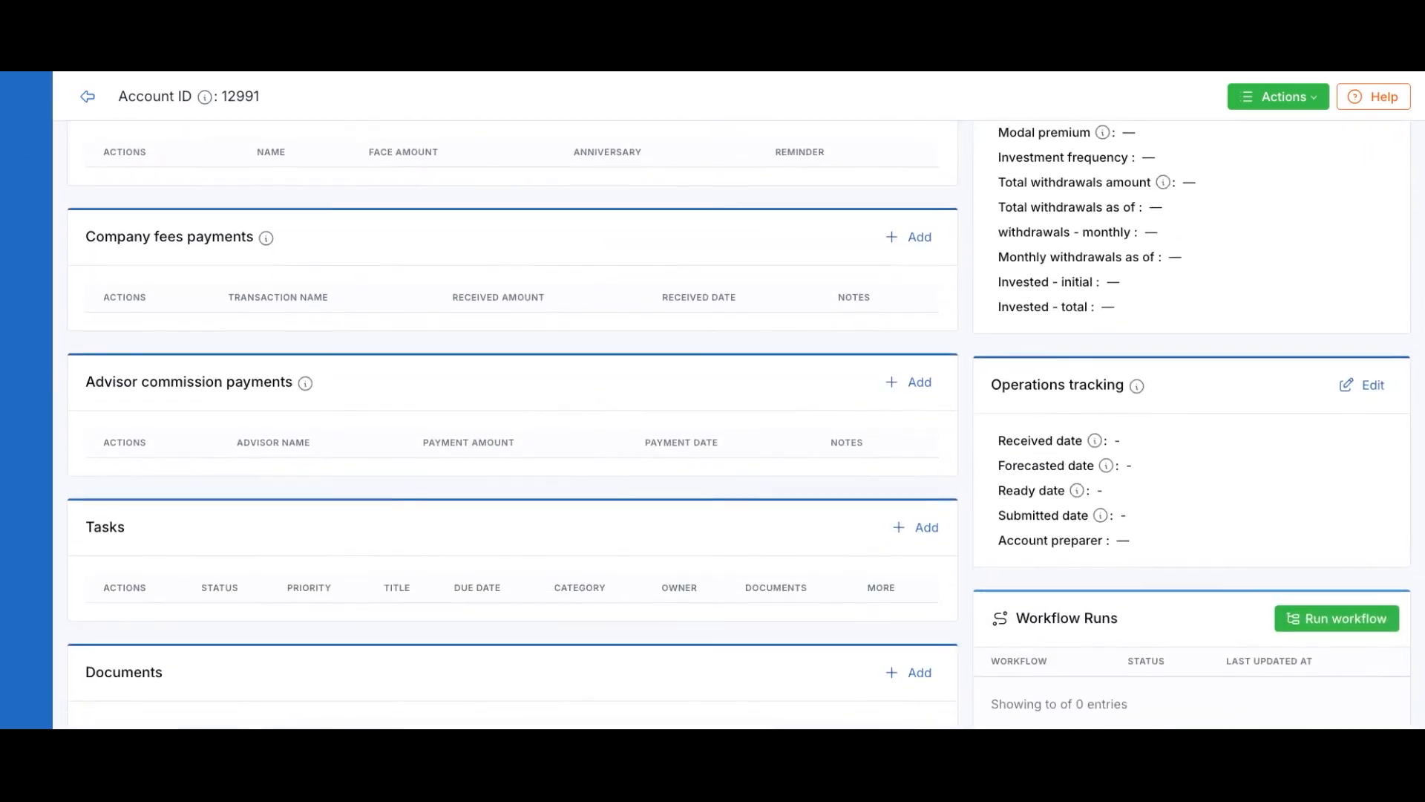
scroll(737, 455, "down", 2)
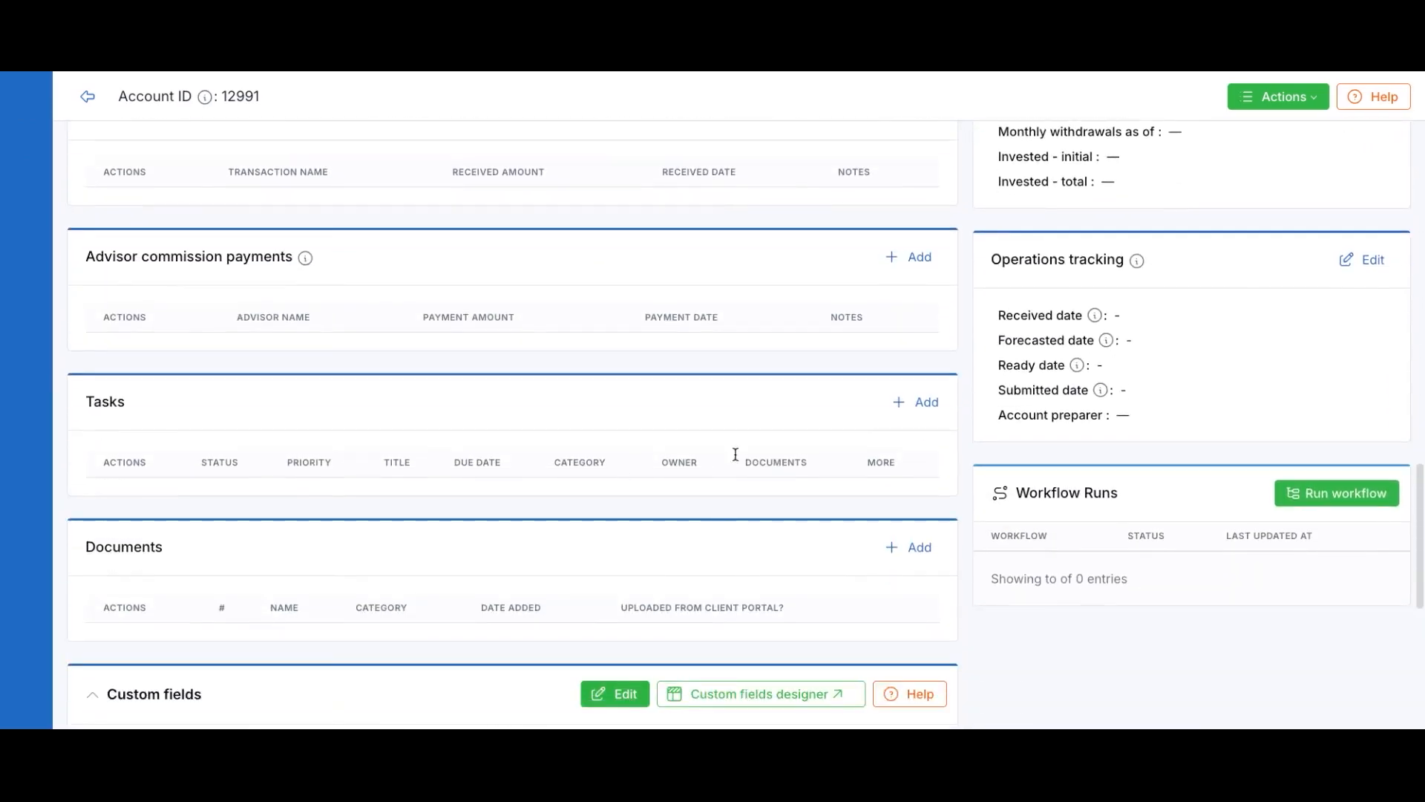
left_click(924, 410)
scroll(554, 478, "down", 2)
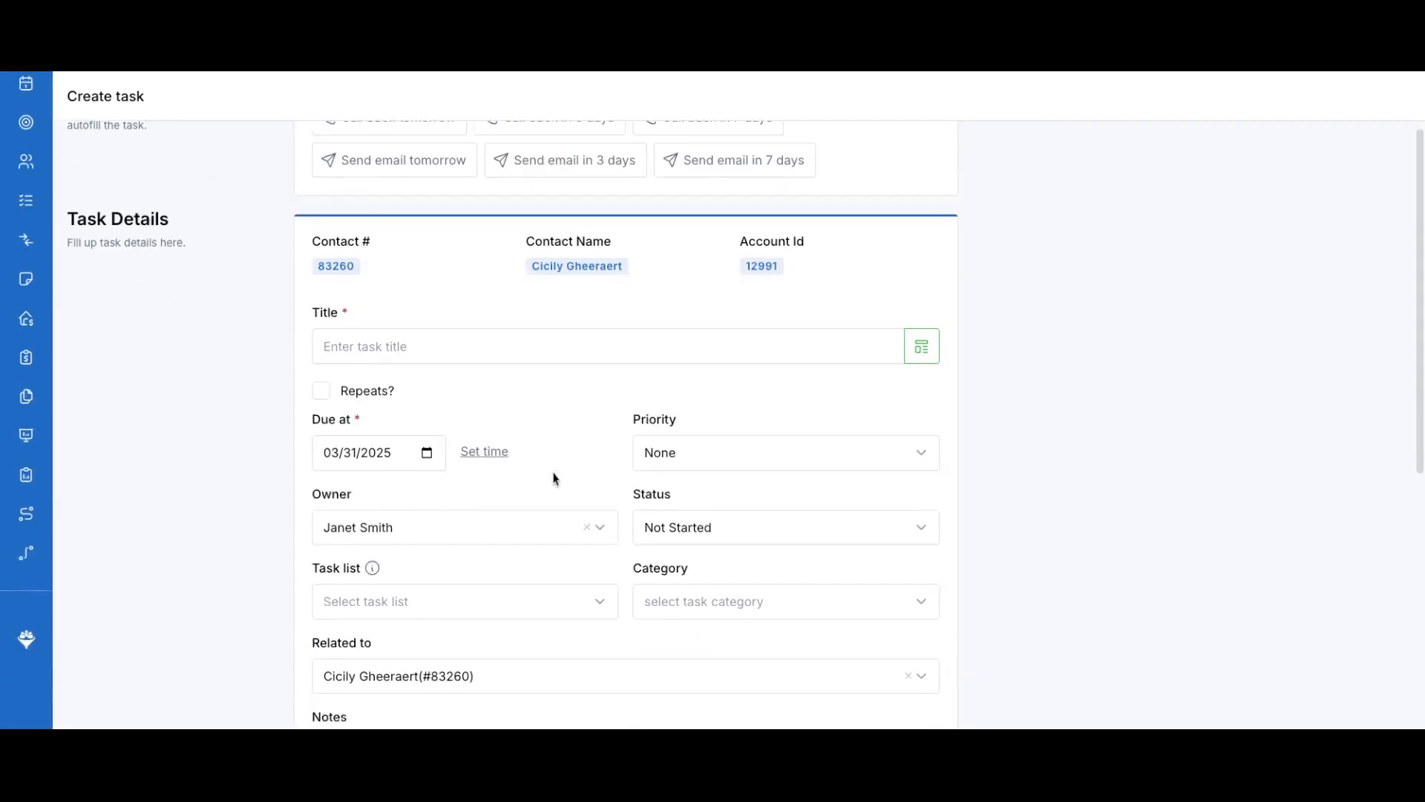
left_click(921, 322)
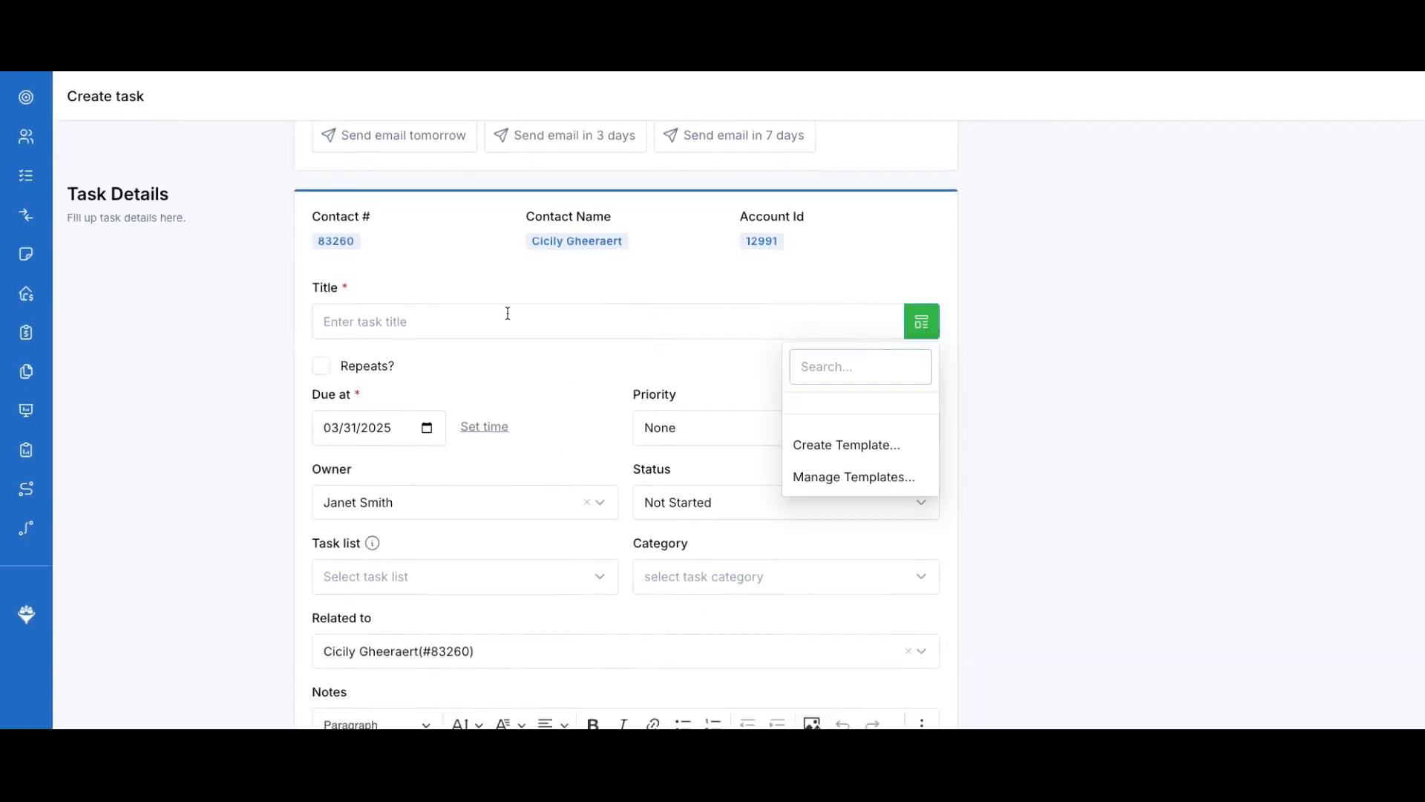
left_click(462, 323)
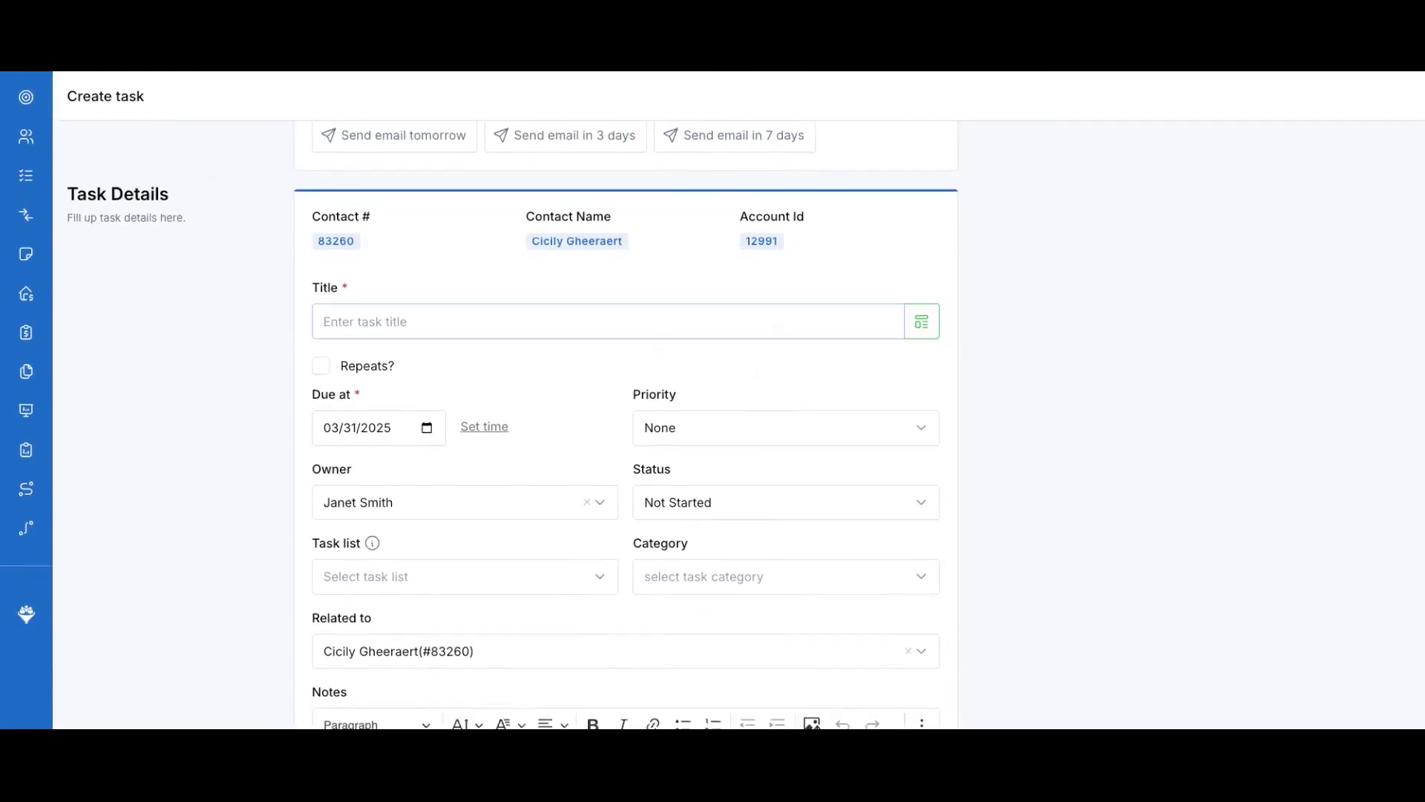
type("Follow-up on getting financial statements")
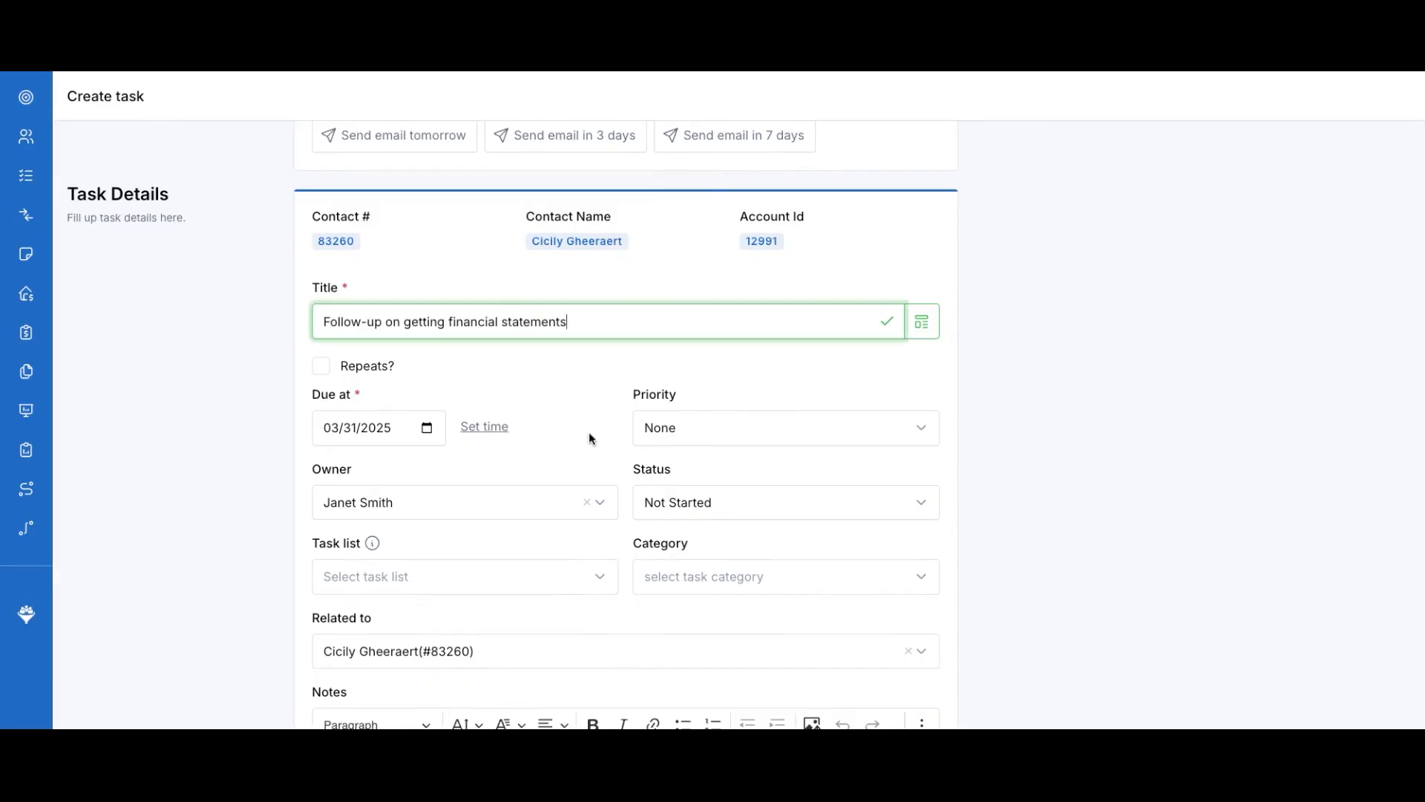
scroll(589, 431, "down", 2)
Assign the task to a searched colleague with High priority, due 04/04/2025
left_click(522, 395)
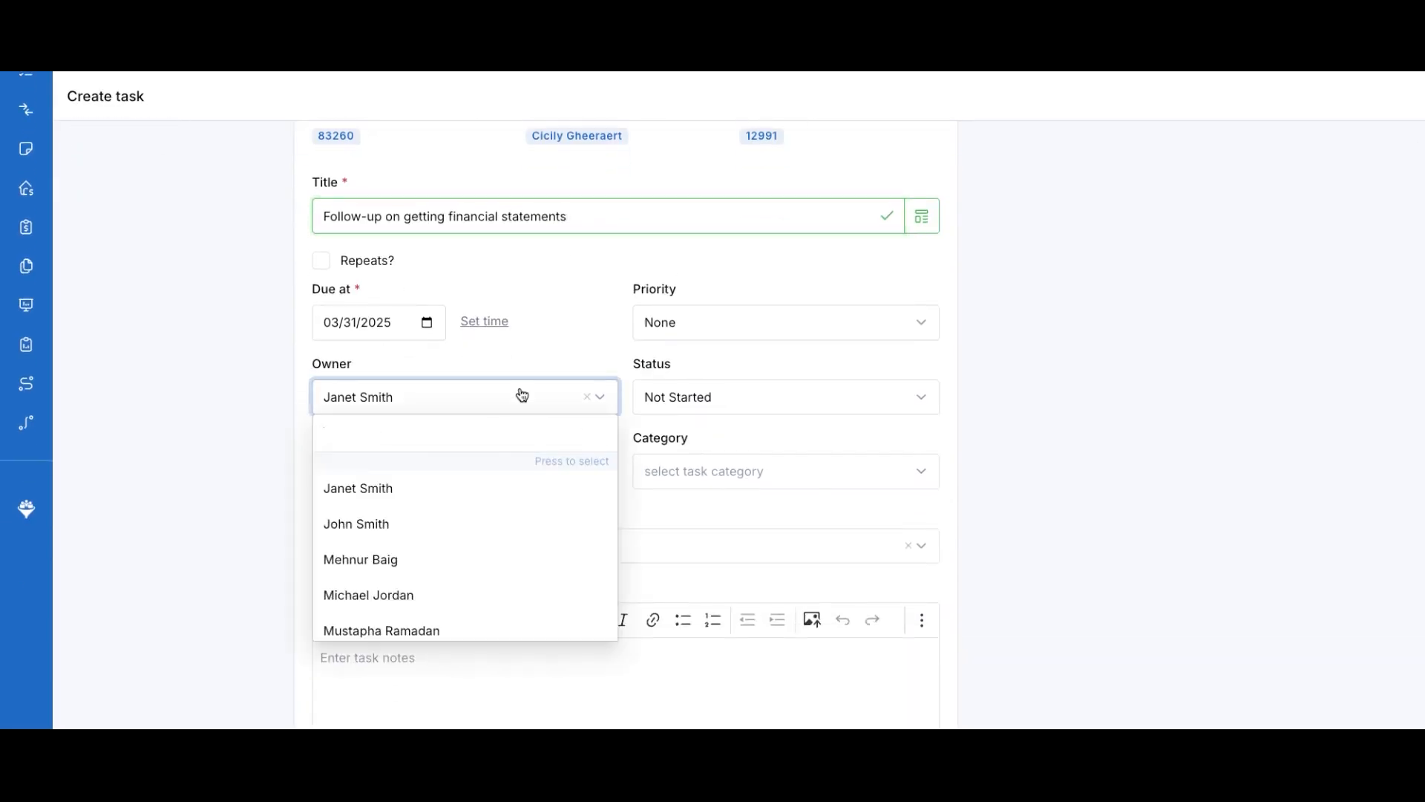
type("mich")
left_click(420, 465)
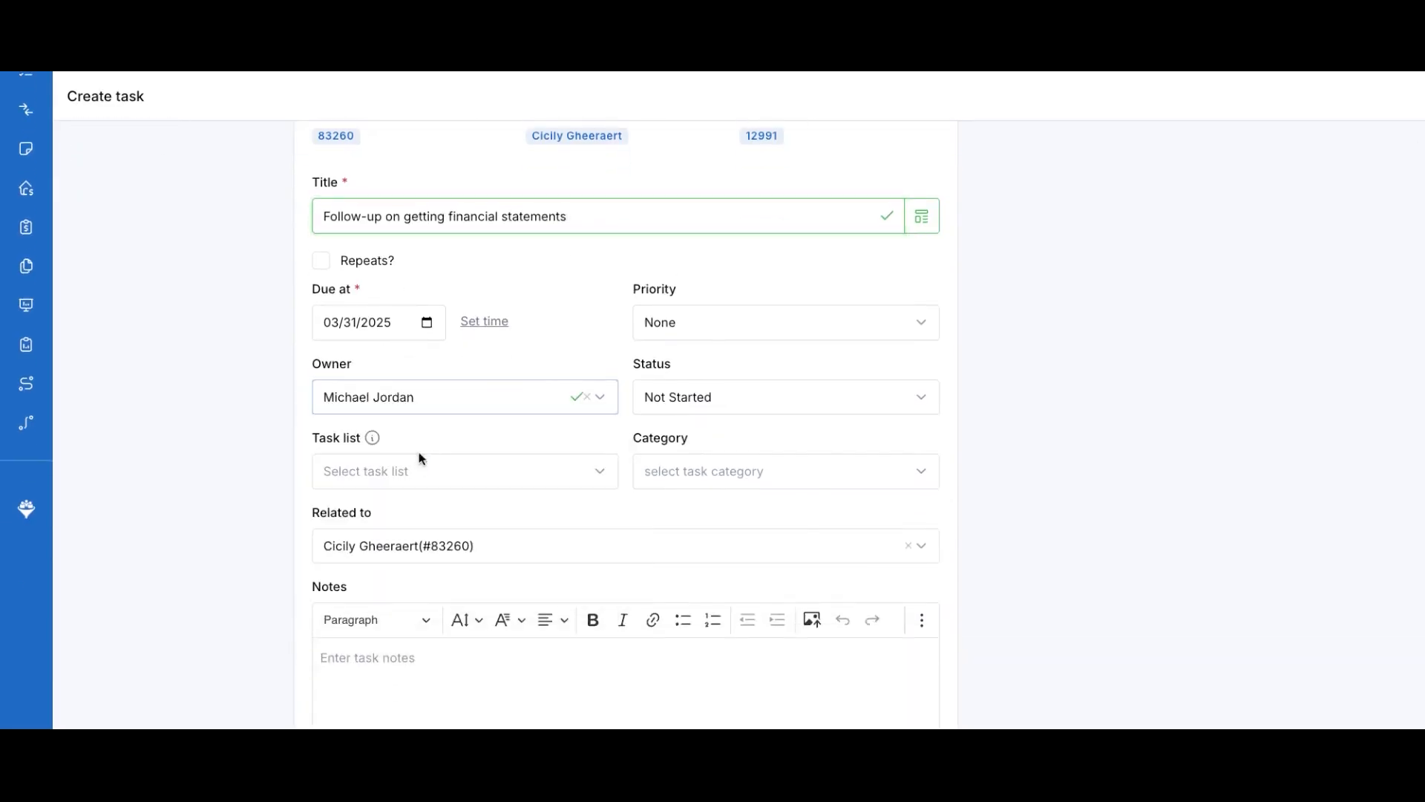
left_click(839, 324)
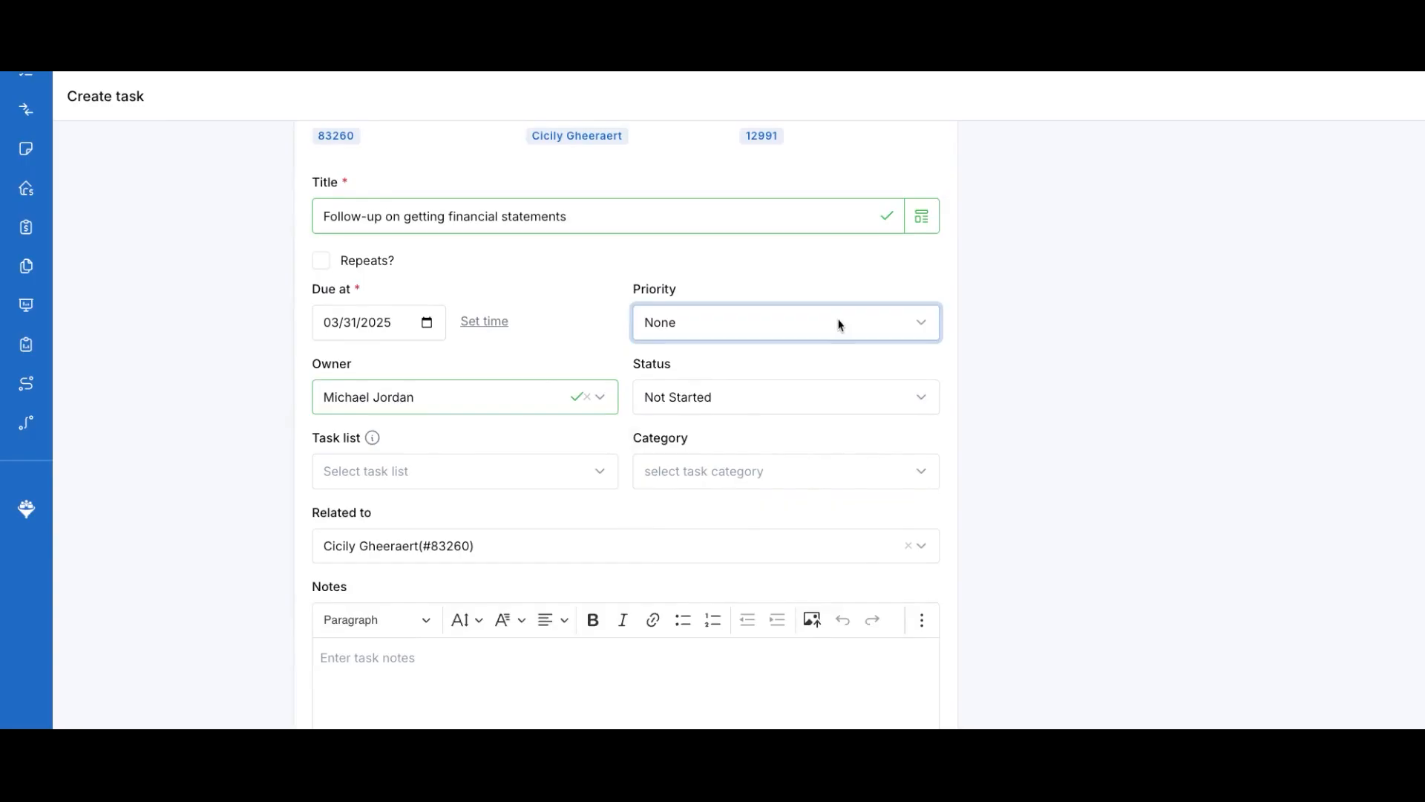
left_click(691, 386)
scroll(532, 436, "down", 1)
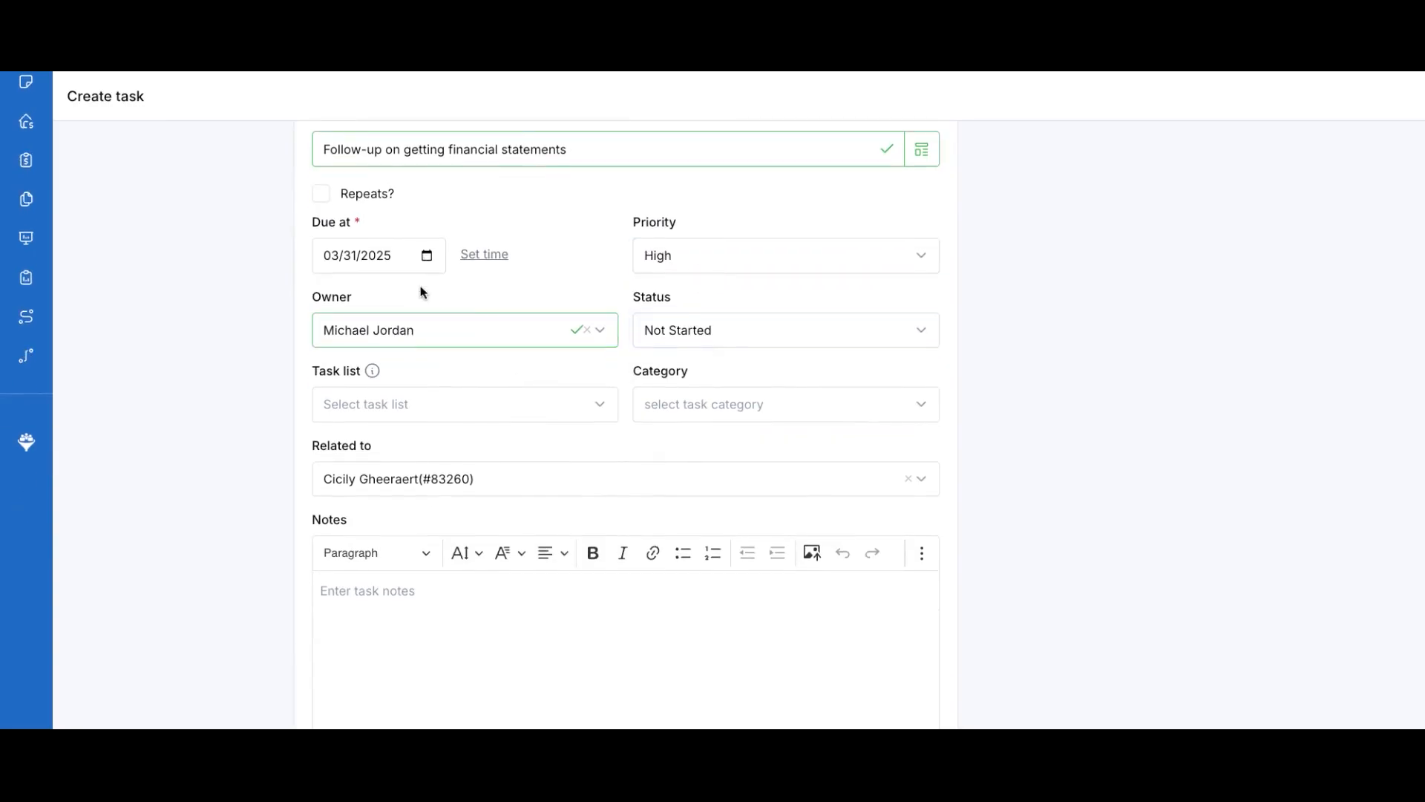
left_click(505, 516)
scroll(652, 493, "down", 2)
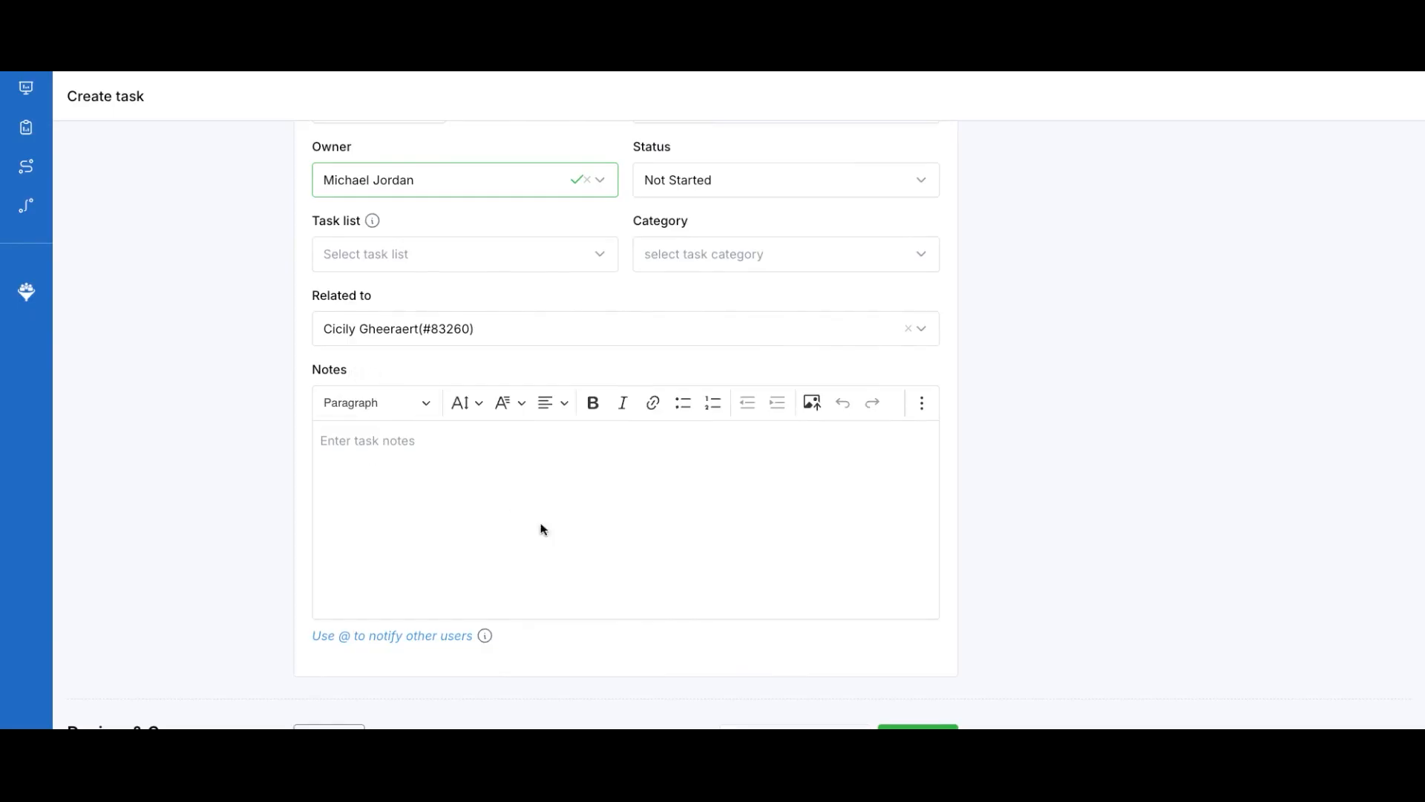
scroll(607, 531, "down", 2)
Save the High-priority financial statements task
left_click(919, 614)
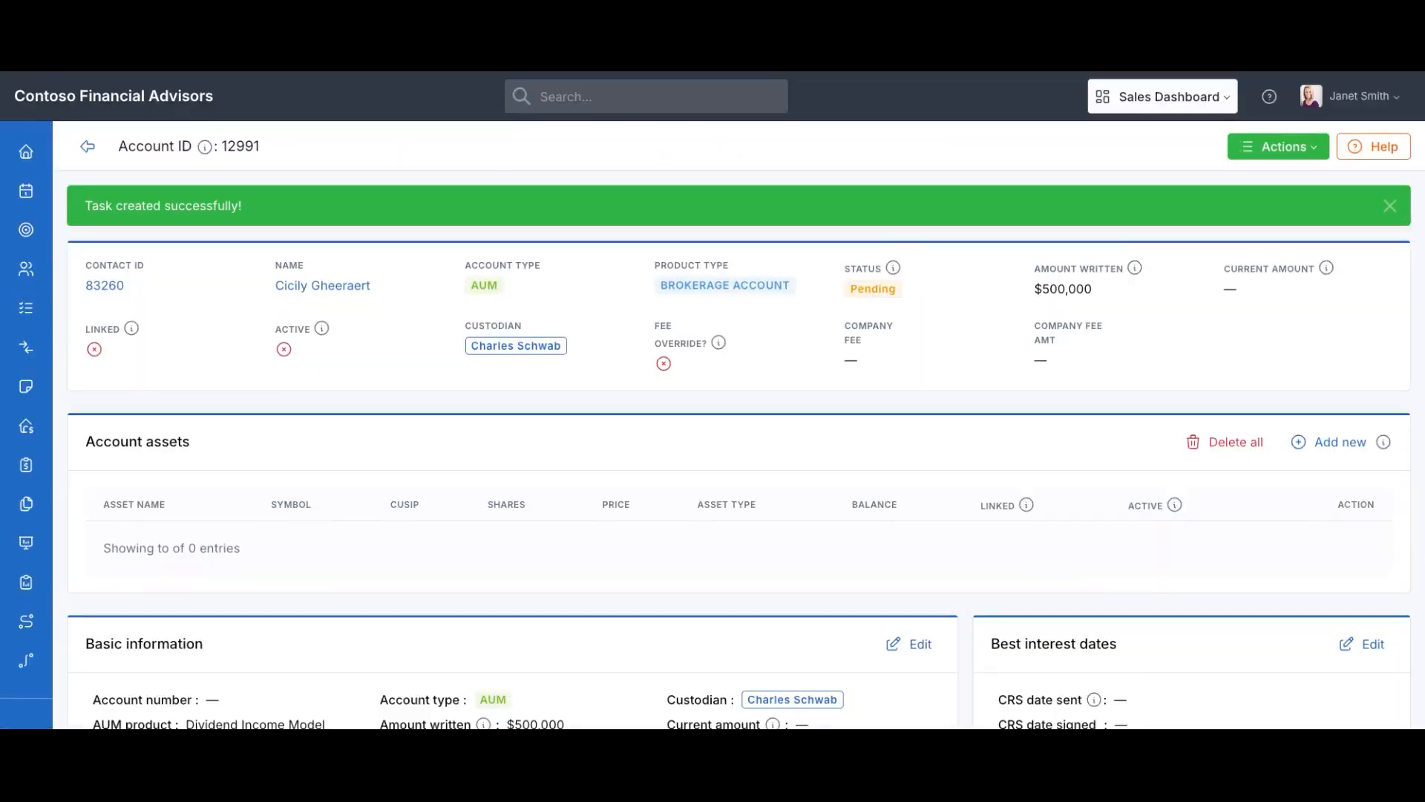
scroll(633, 562, "down", 3)
scroll(633, 562, "down", 15)
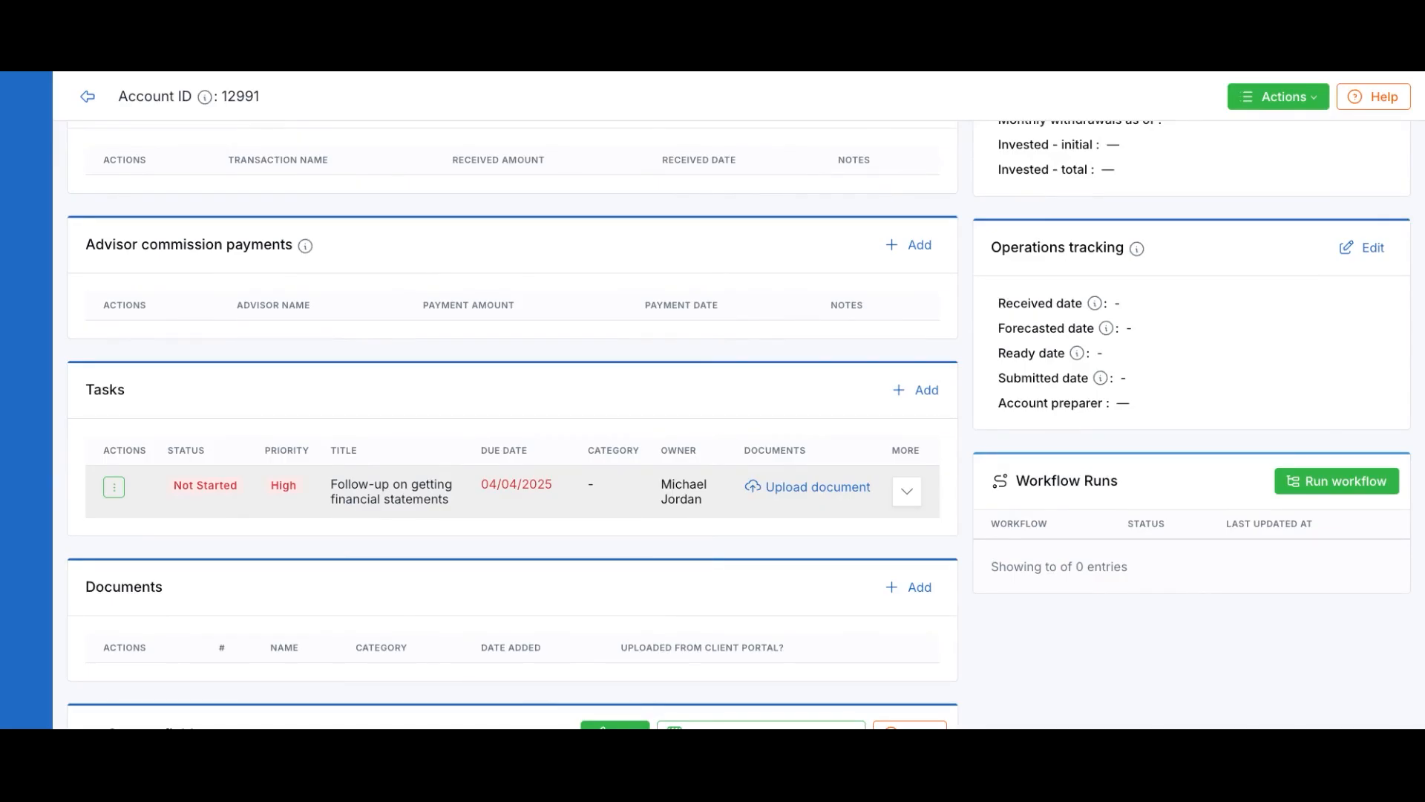
Browse the workflows available under Run workflow and close it without running one
left_click(1300, 484)
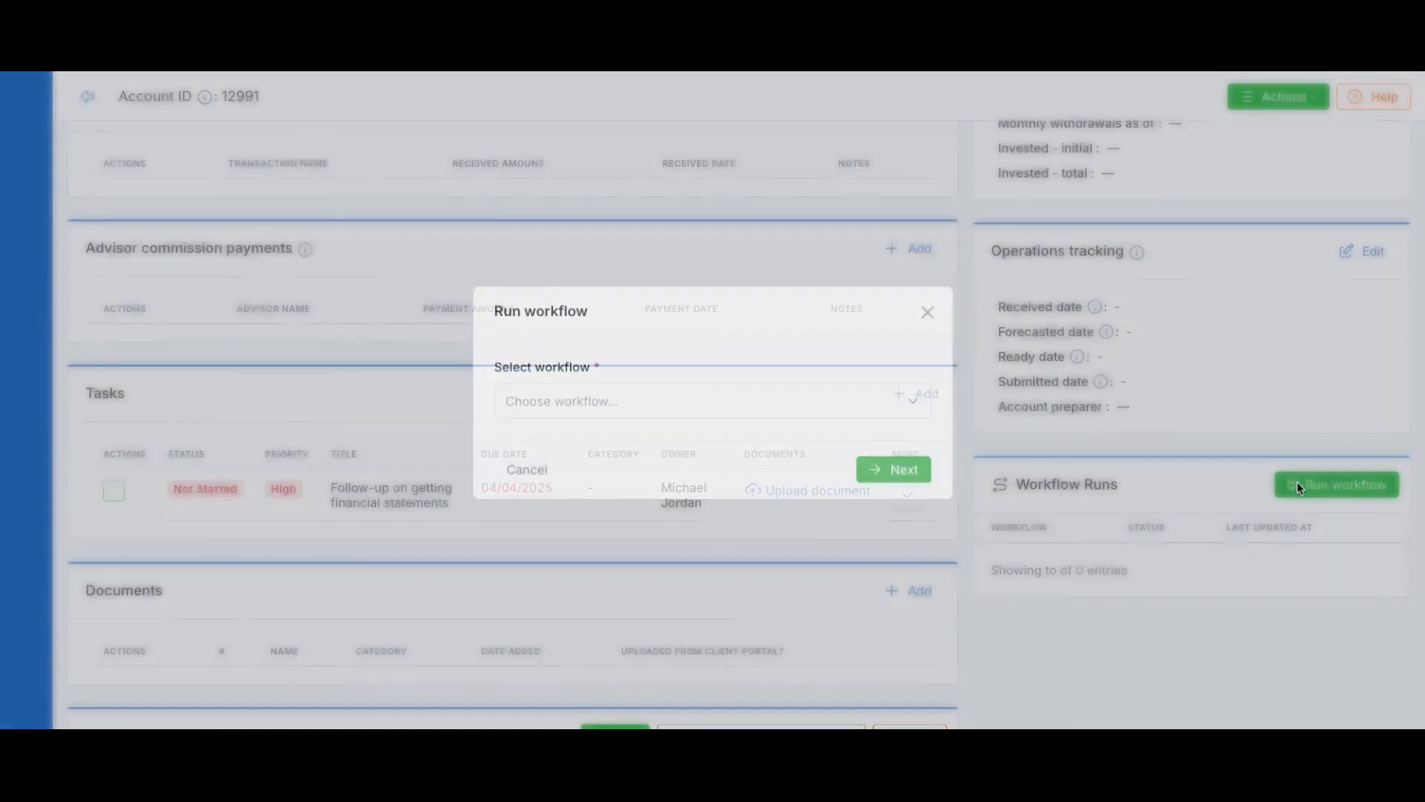
left_click(735, 405)
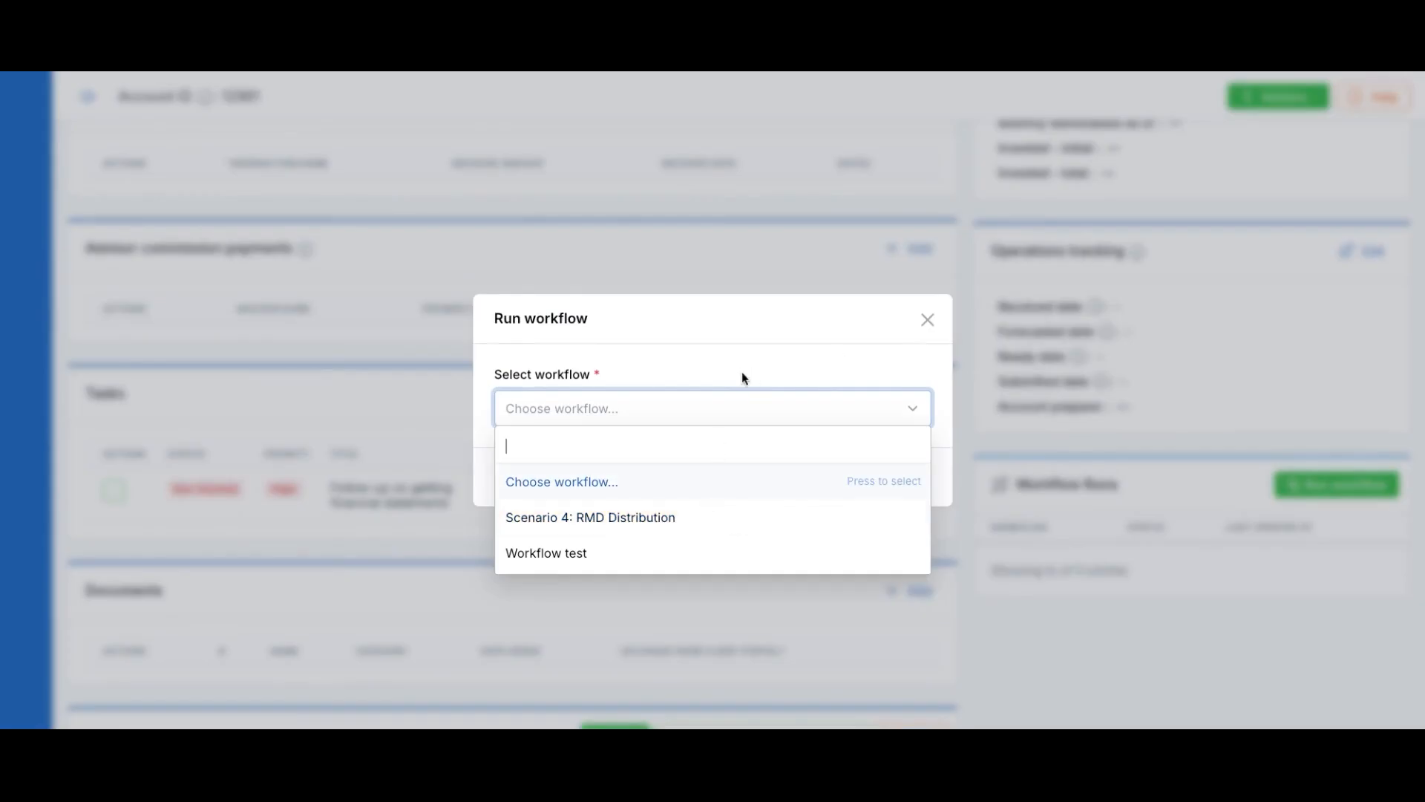
left_click(928, 323)
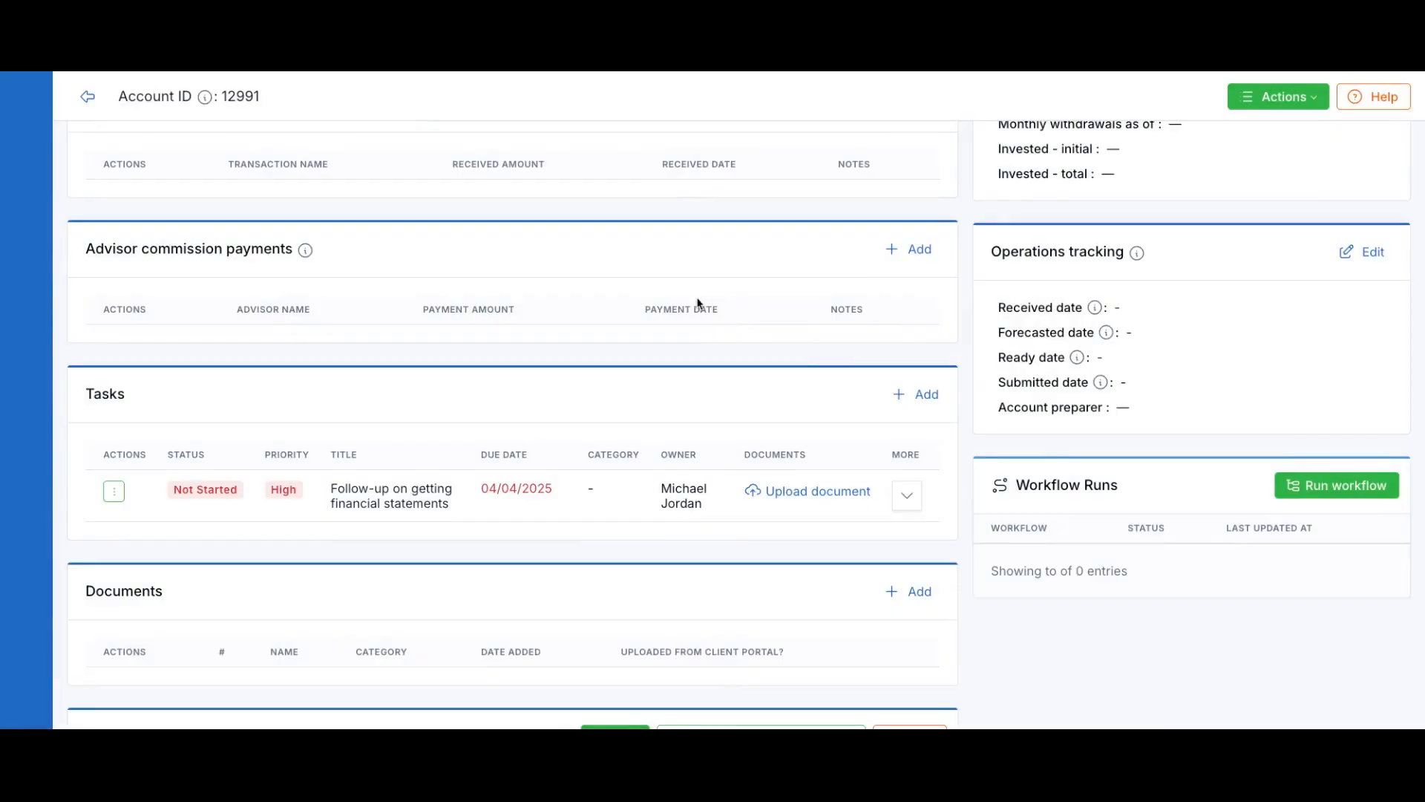
scroll(698, 303, "up", 15)
Set the account status to Issued with funding date 03/31/2025 and attempt to save
left_click(1258, 152)
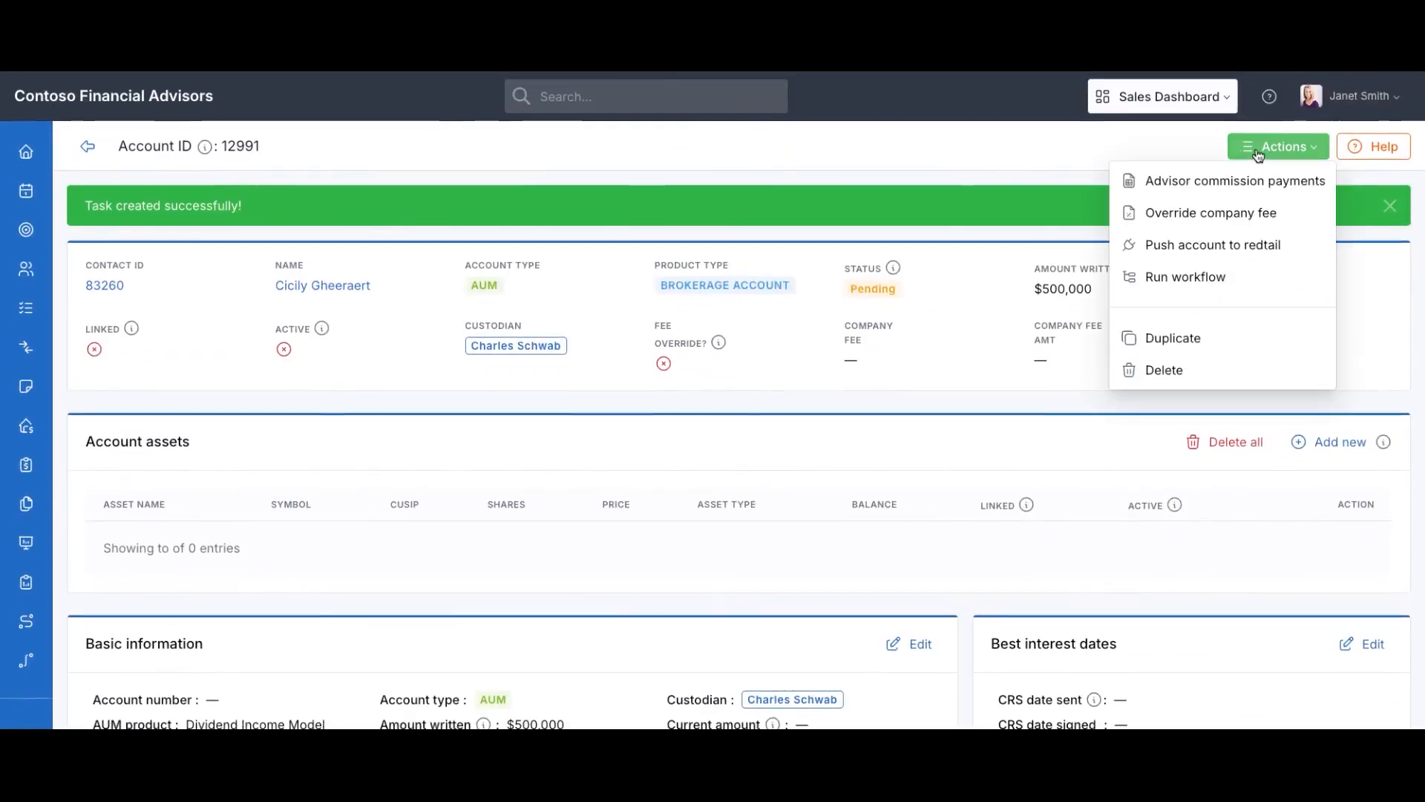
left_click(764, 413)
scroll(764, 416, "down", 3)
left_click(912, 415)
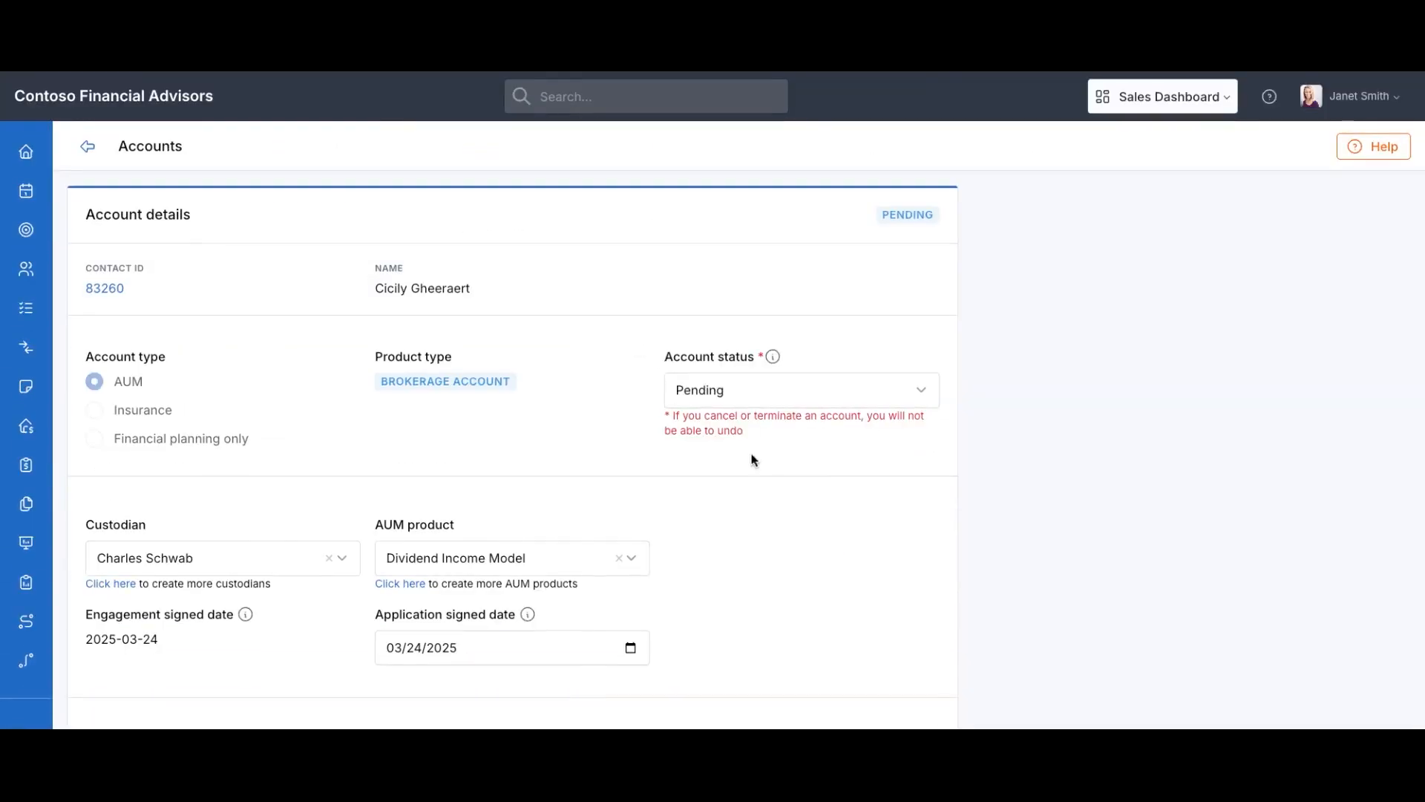
left_click(657, 454)
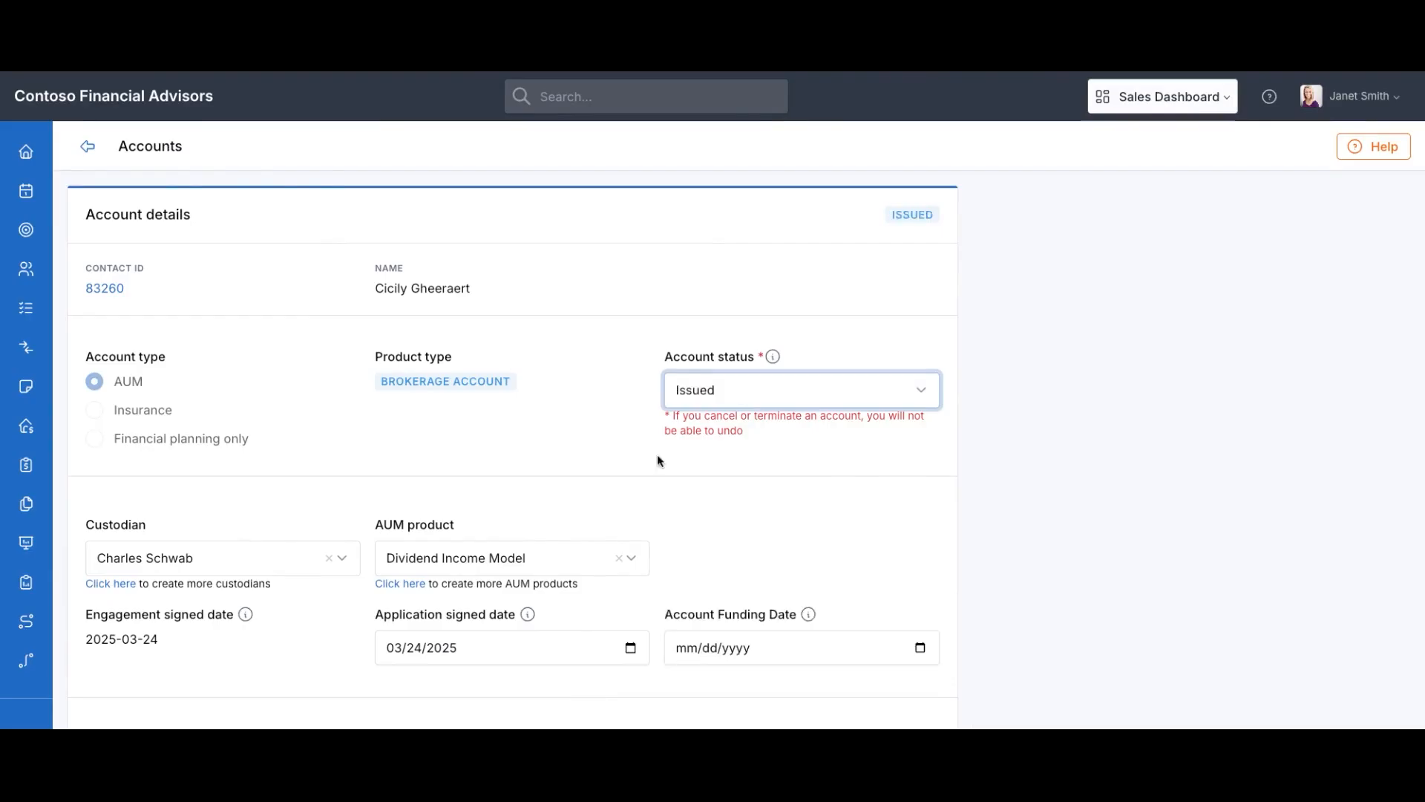
scroll(717, 495, "down", 4)
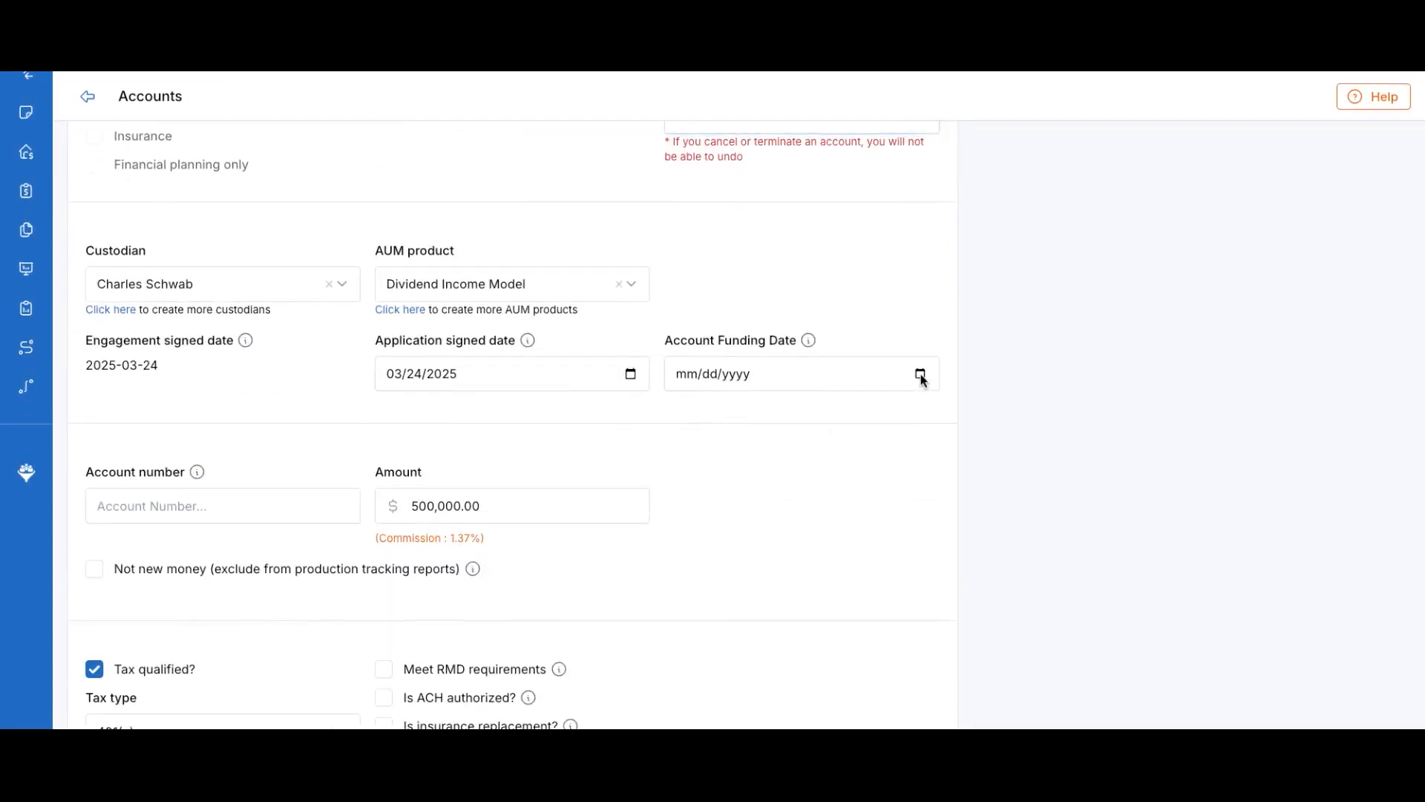
type("03312025")
scroll(768, 603, "down", 6)
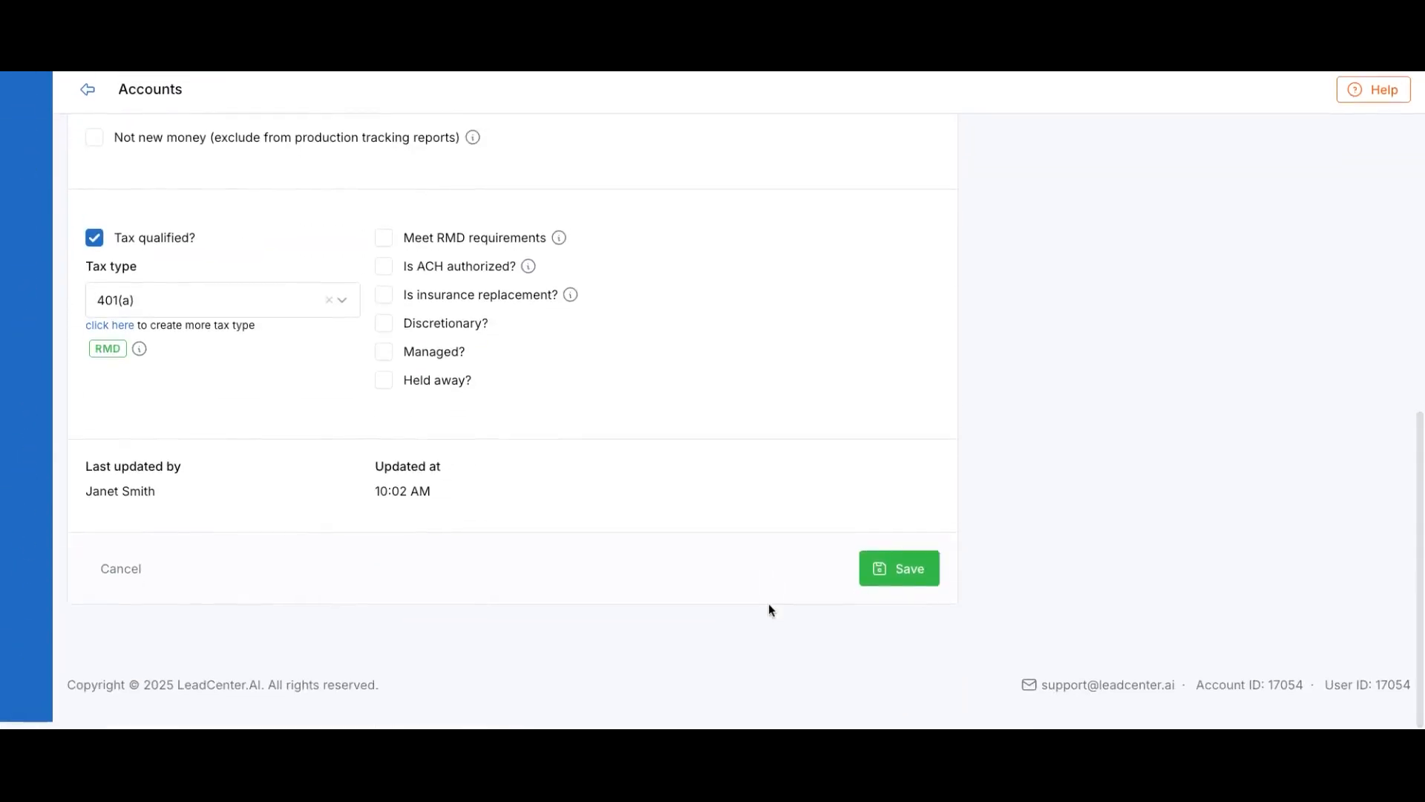
left_click(883, 581)
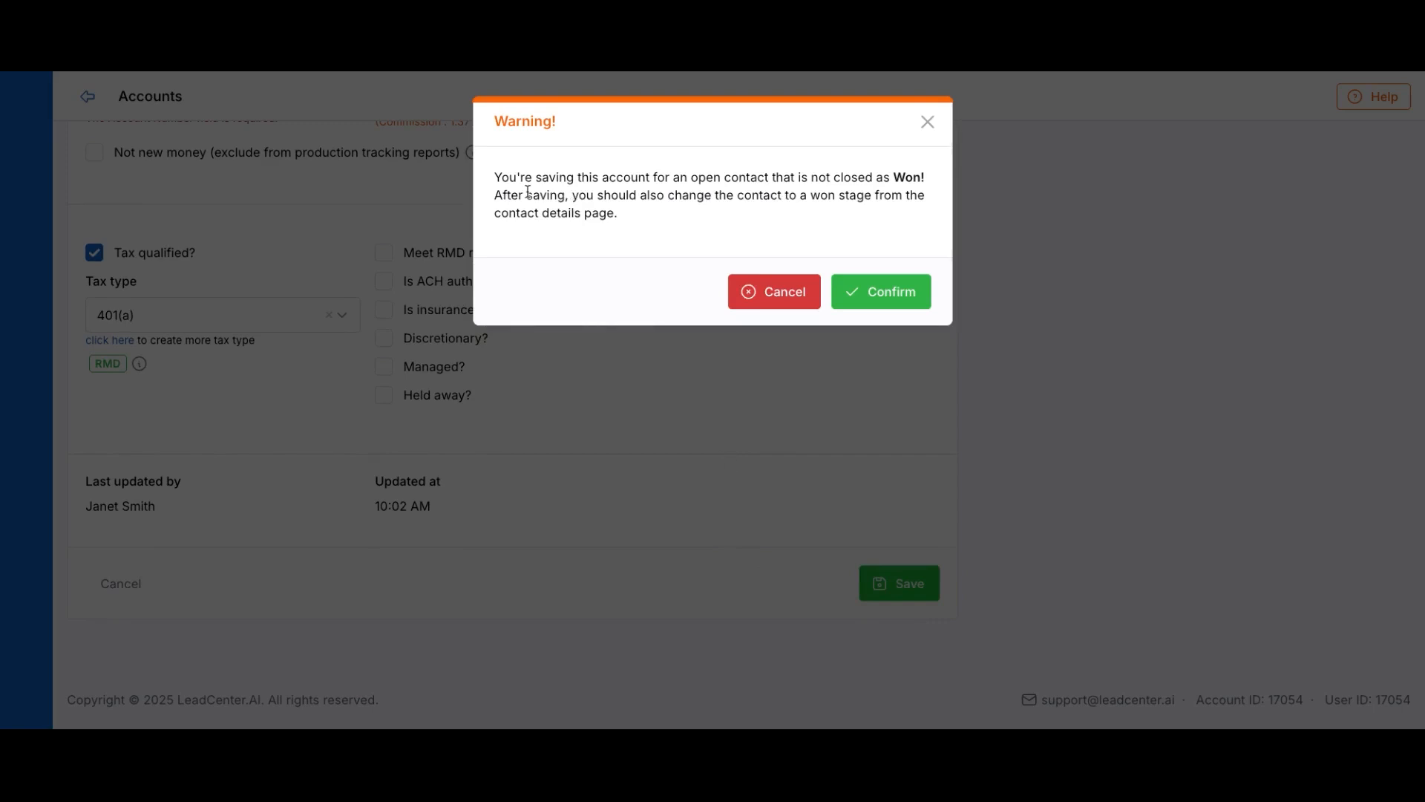
Close the save warning and start filling in the required account number
left_click_drag(496, 178, 899, 192)
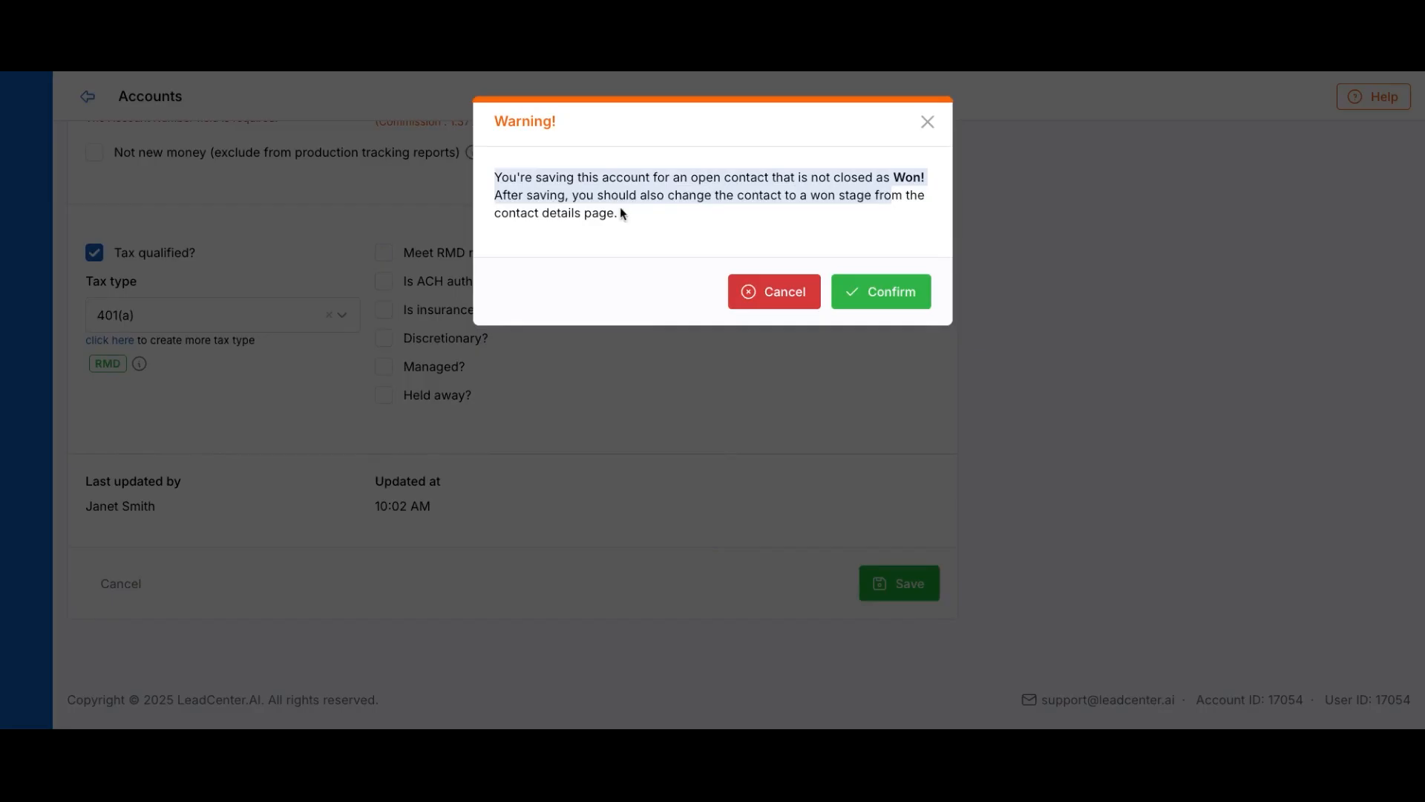
left_click(878, 297)
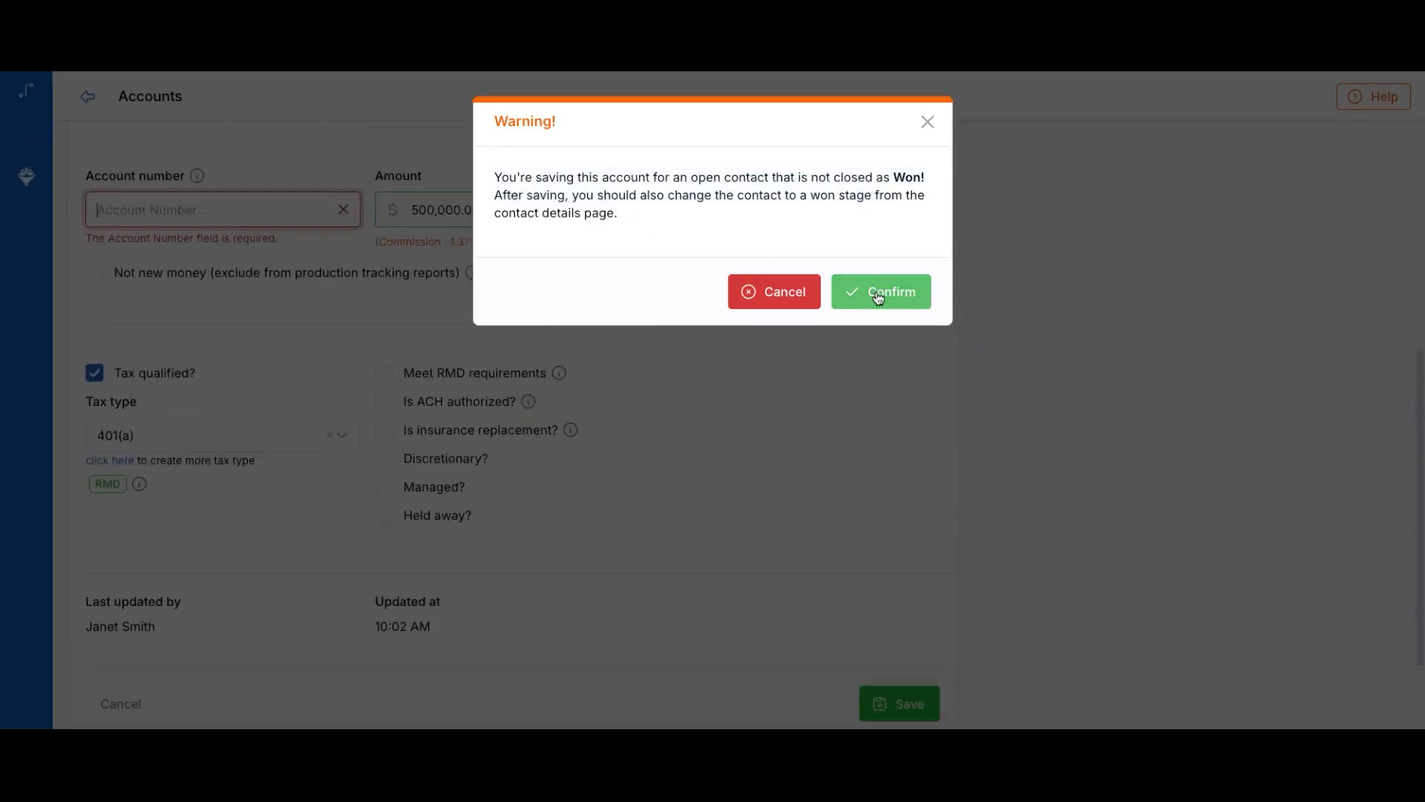
left_click(928, 123)
scroll(371, 490, "down", 3)
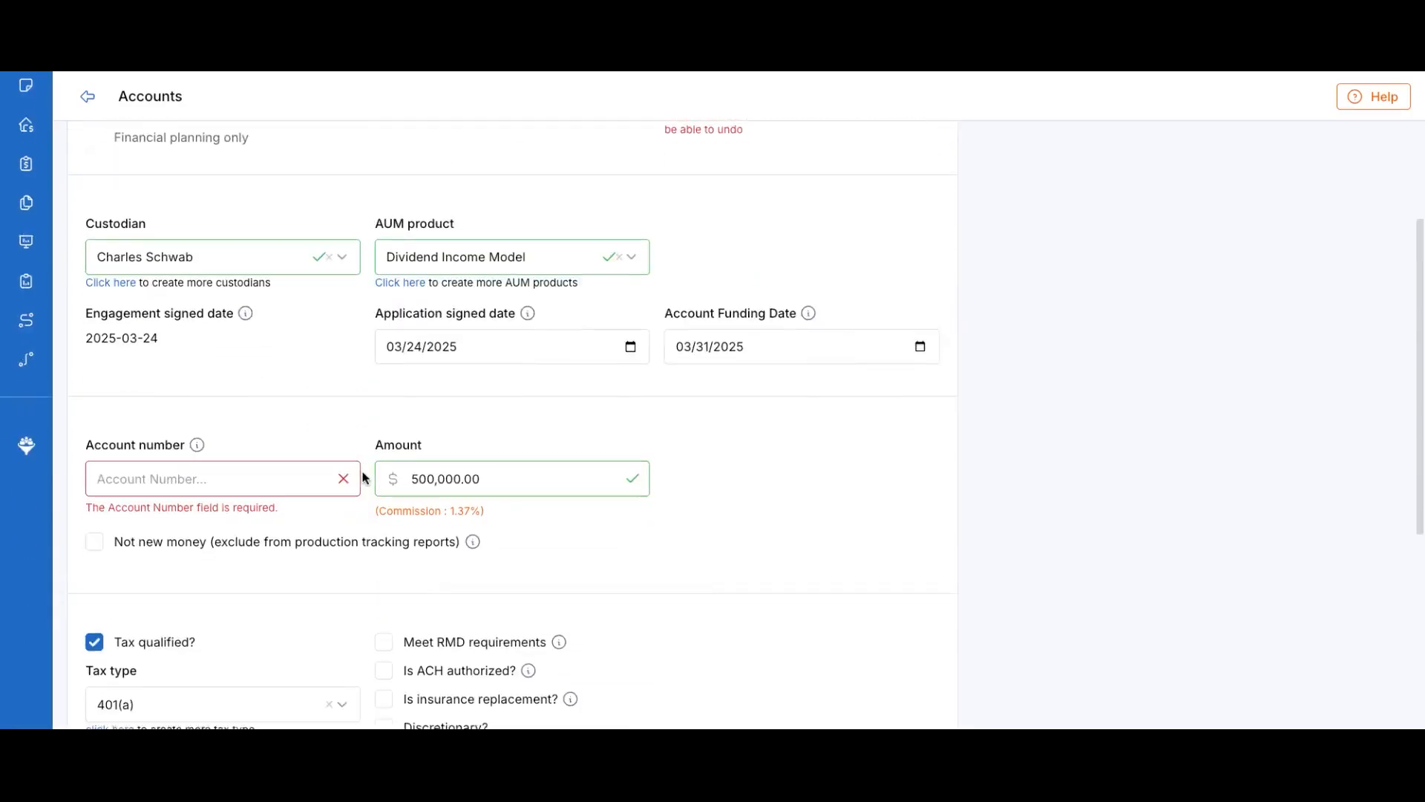
left_click(205, 452)
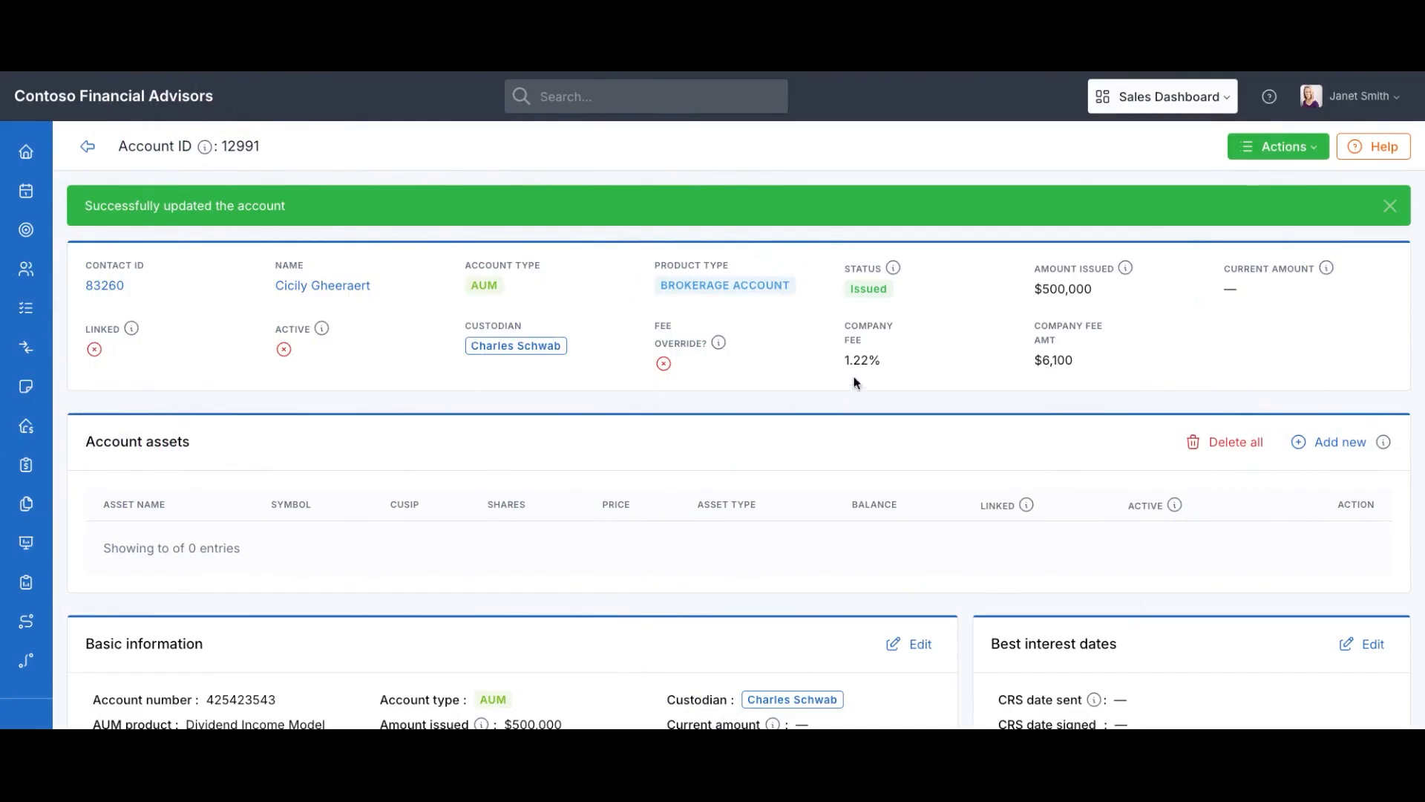
left_click_drag(883, 366, 843, 364)
scroll(777, 447, "down", 10)
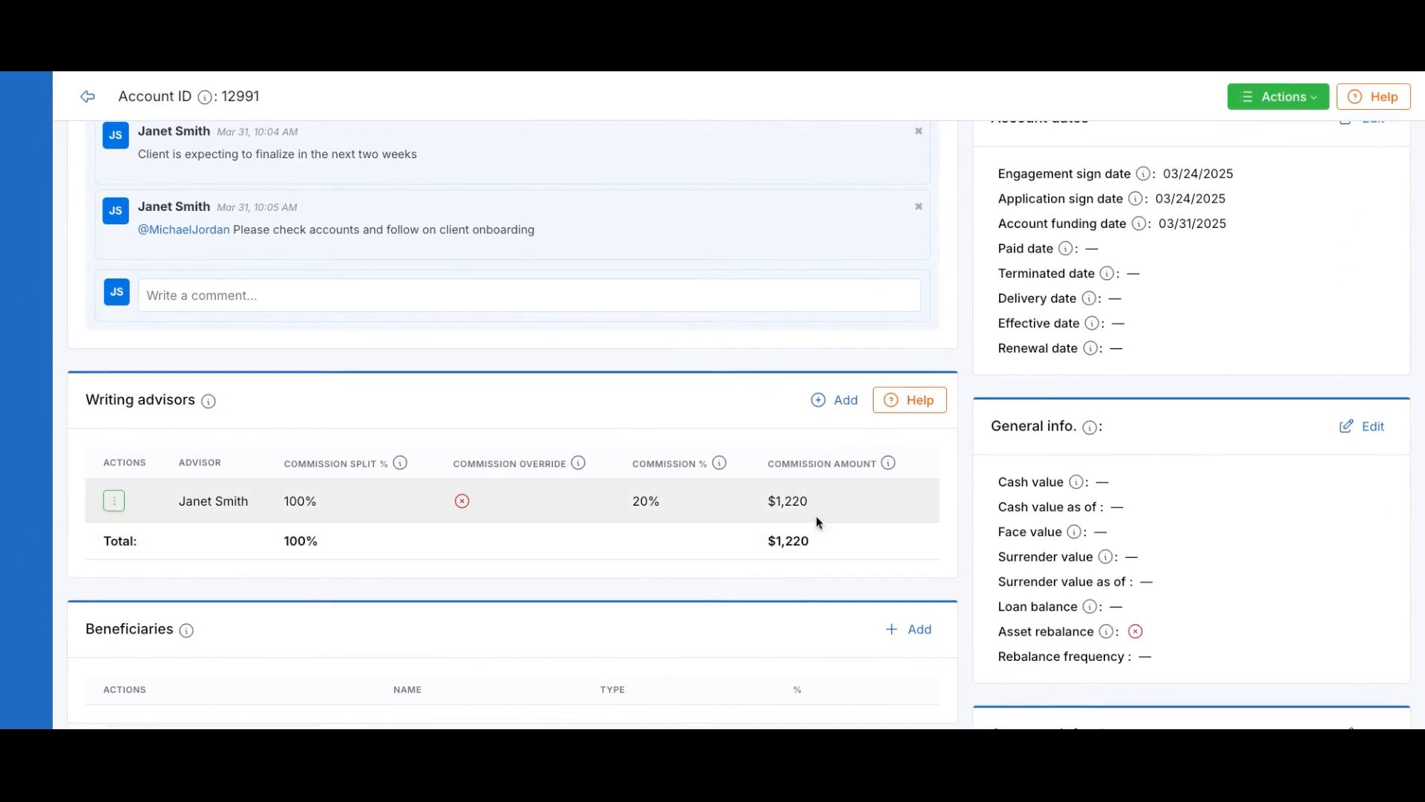
left_click_drag(808, 503, 719, 500)
scroll(742, 516, "up", 10)
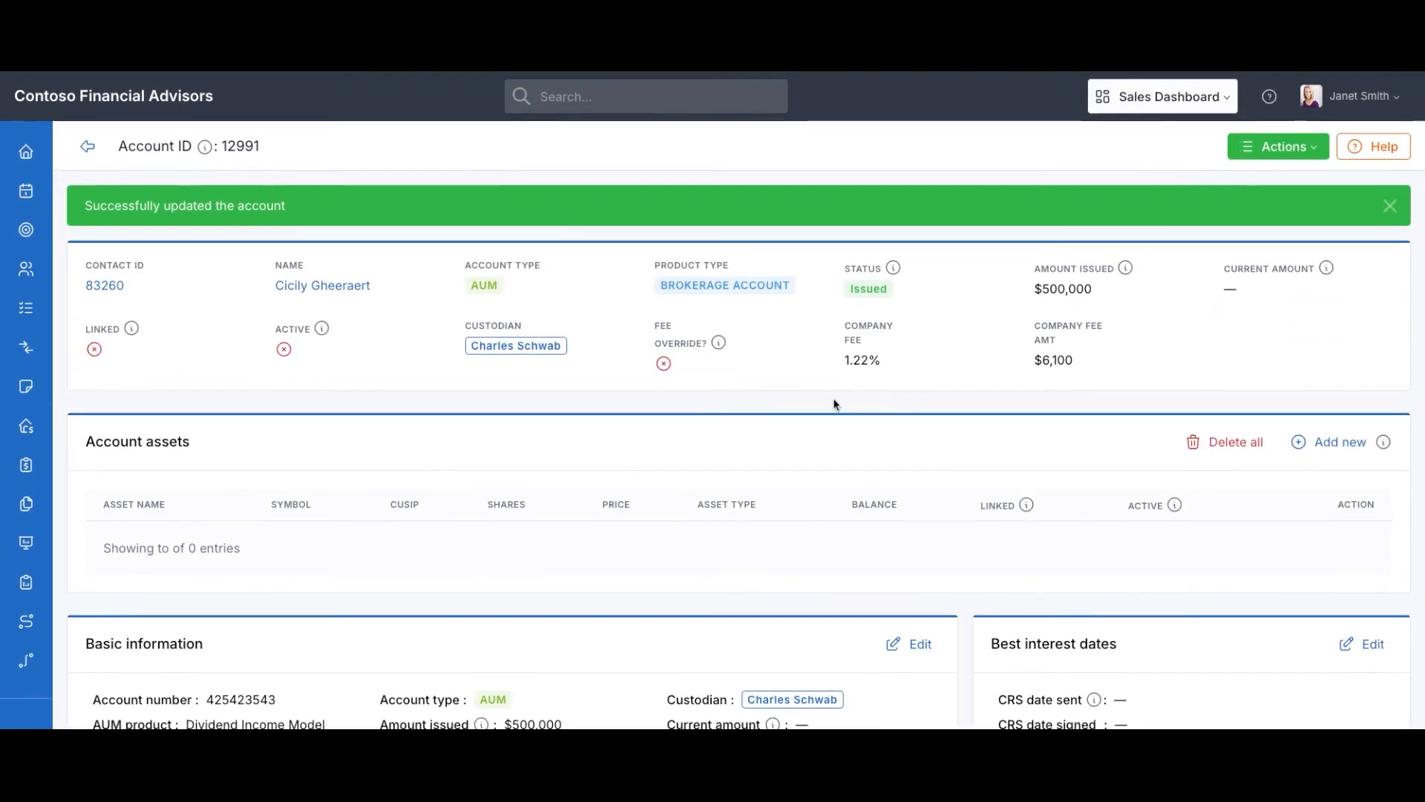
Override the company fee commission from 1.22 to 1.1%, giving a $5,500 fee amount
left_click(1389, 206)
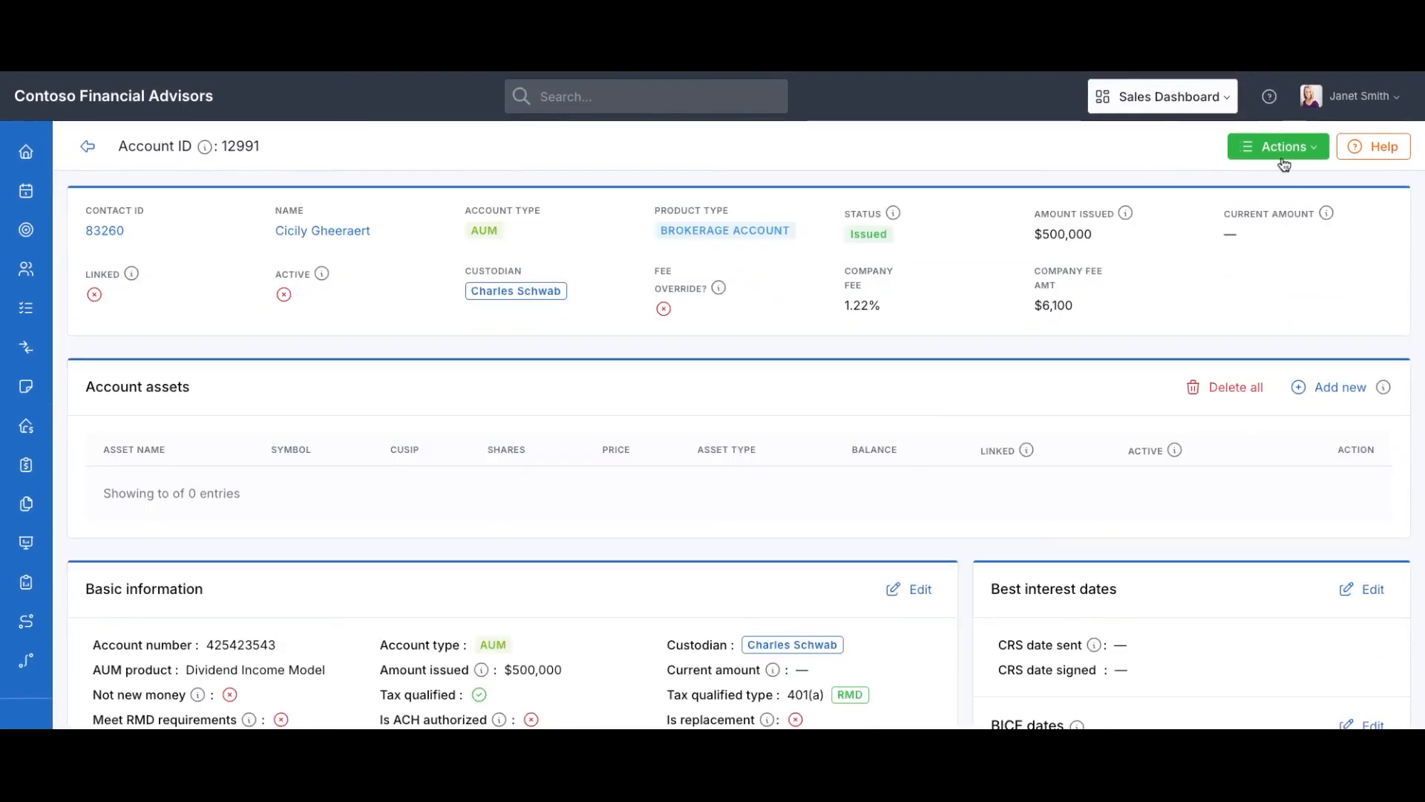
left_click(1280, 146)
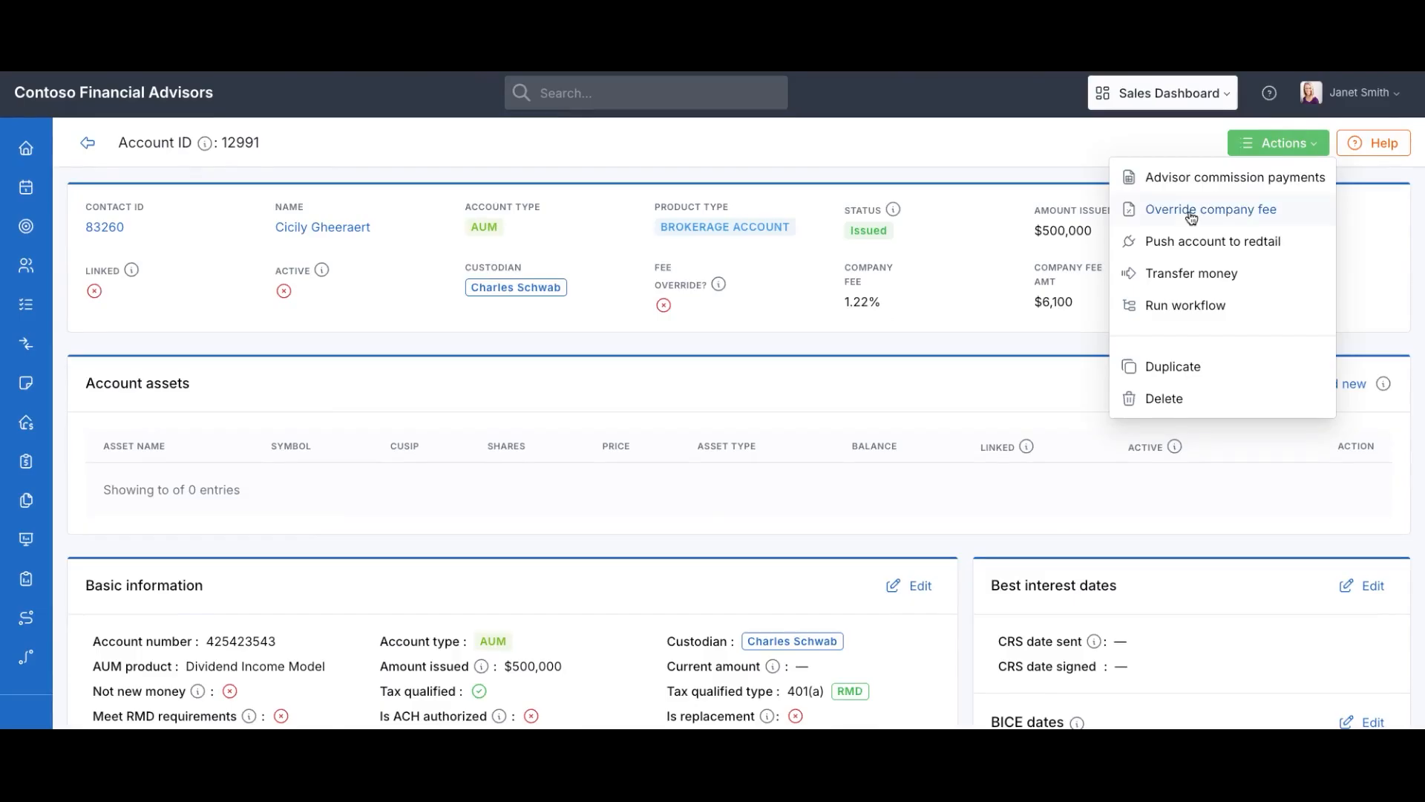
left_click(1191, 216)
left_click(601, 323)
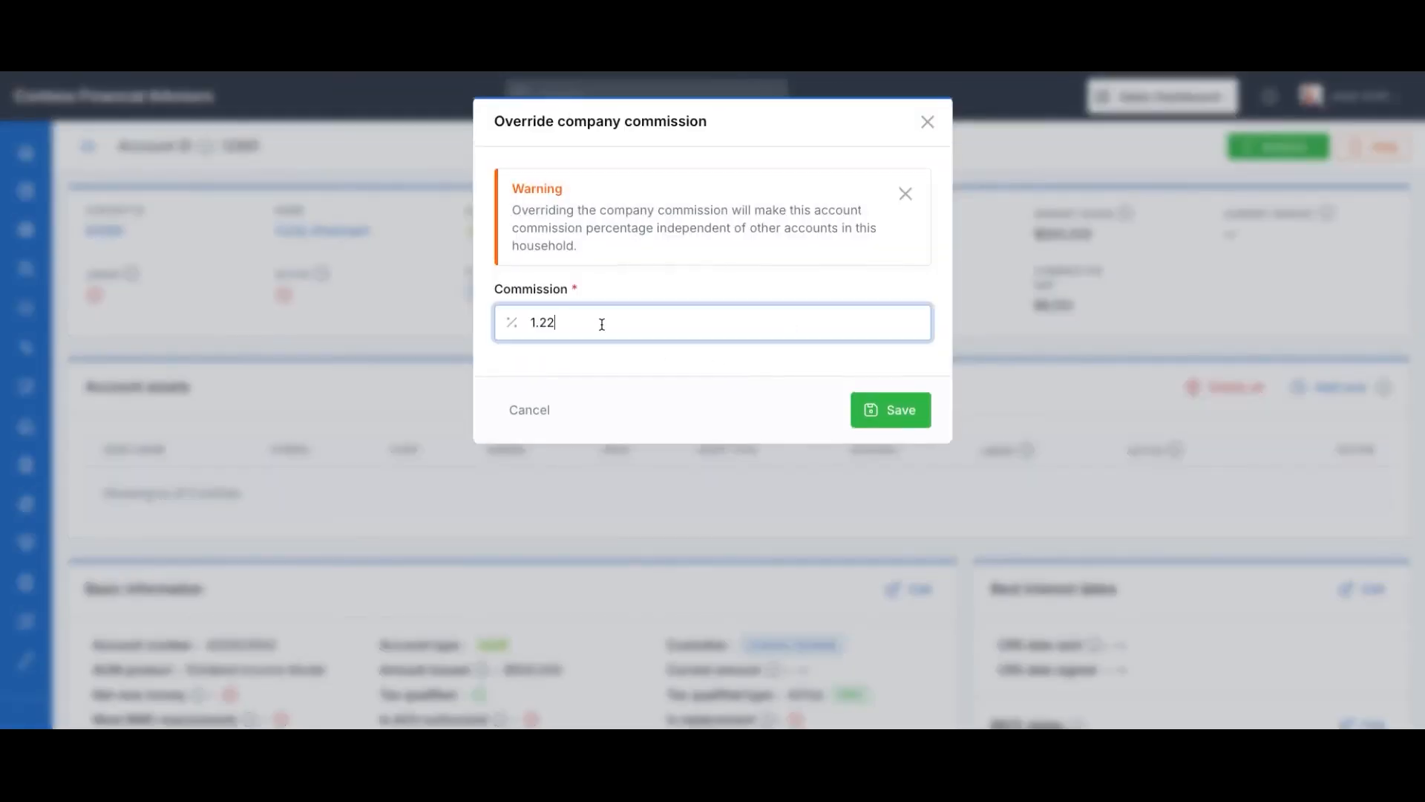
key("BackSpace")
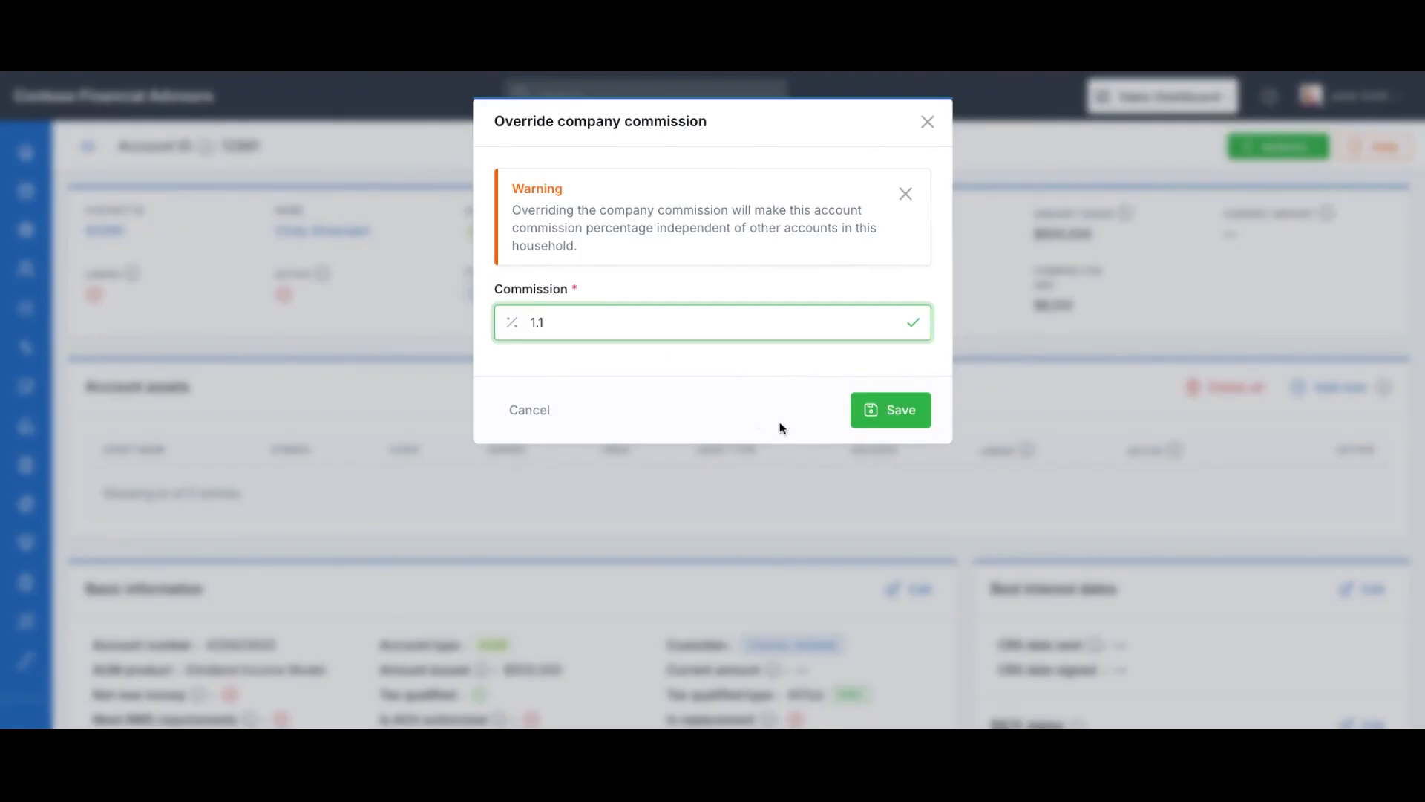
left_click(890, 410)
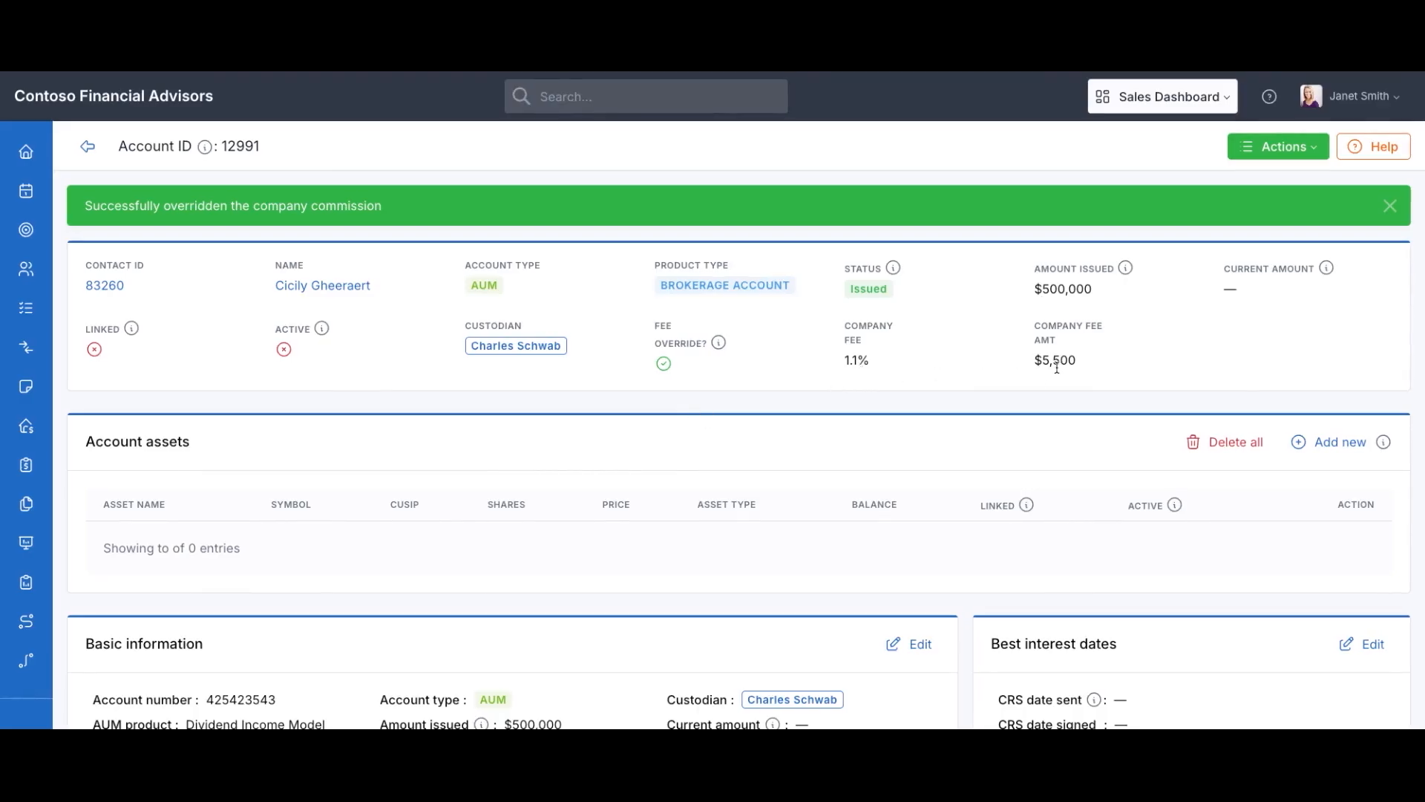
scroll(863, 461, "down", 12)
left_click(1391, 210)
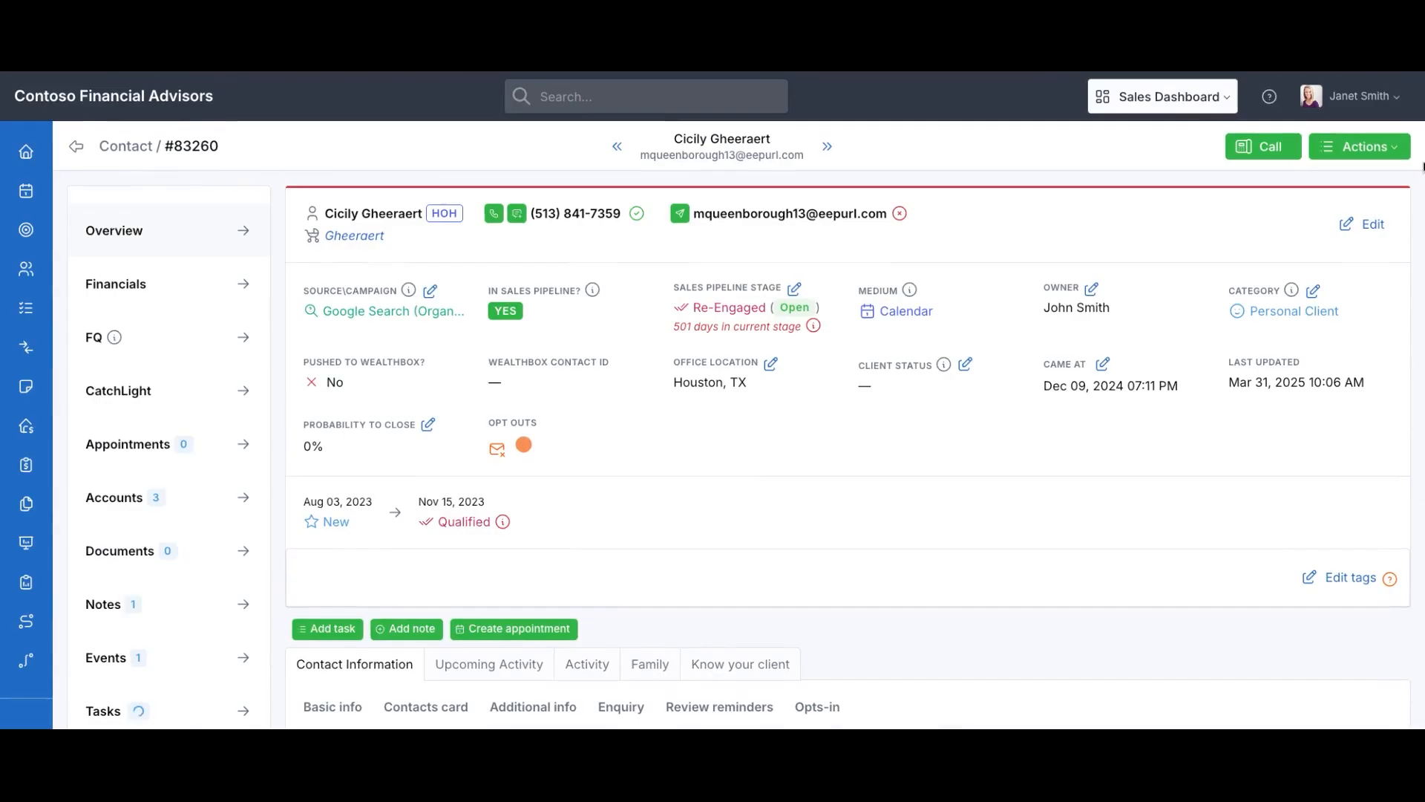
Start a new account for the contact with insurance company Ameritas and product FlexMark Select Plus
left_click(1351, 146)
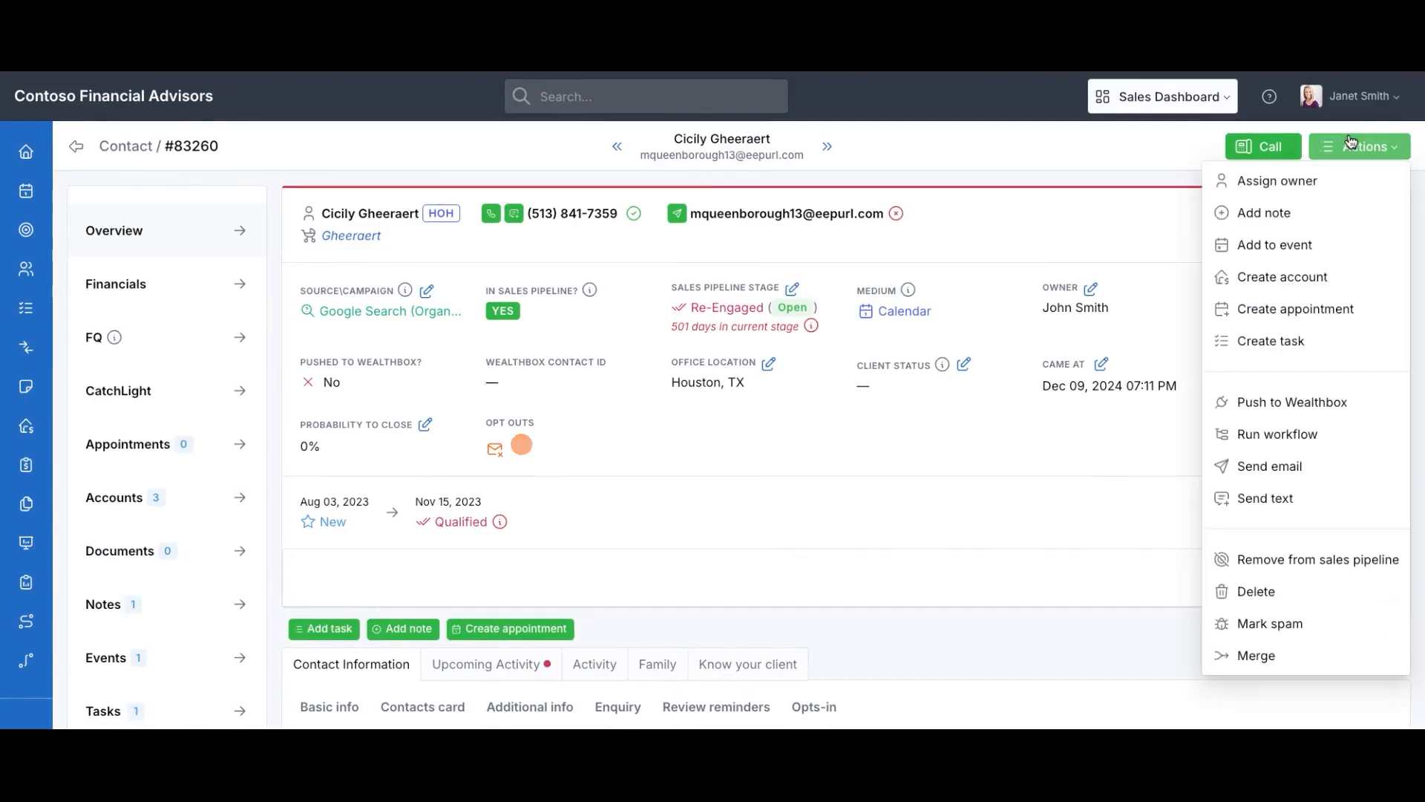
left_click(1276, 279)
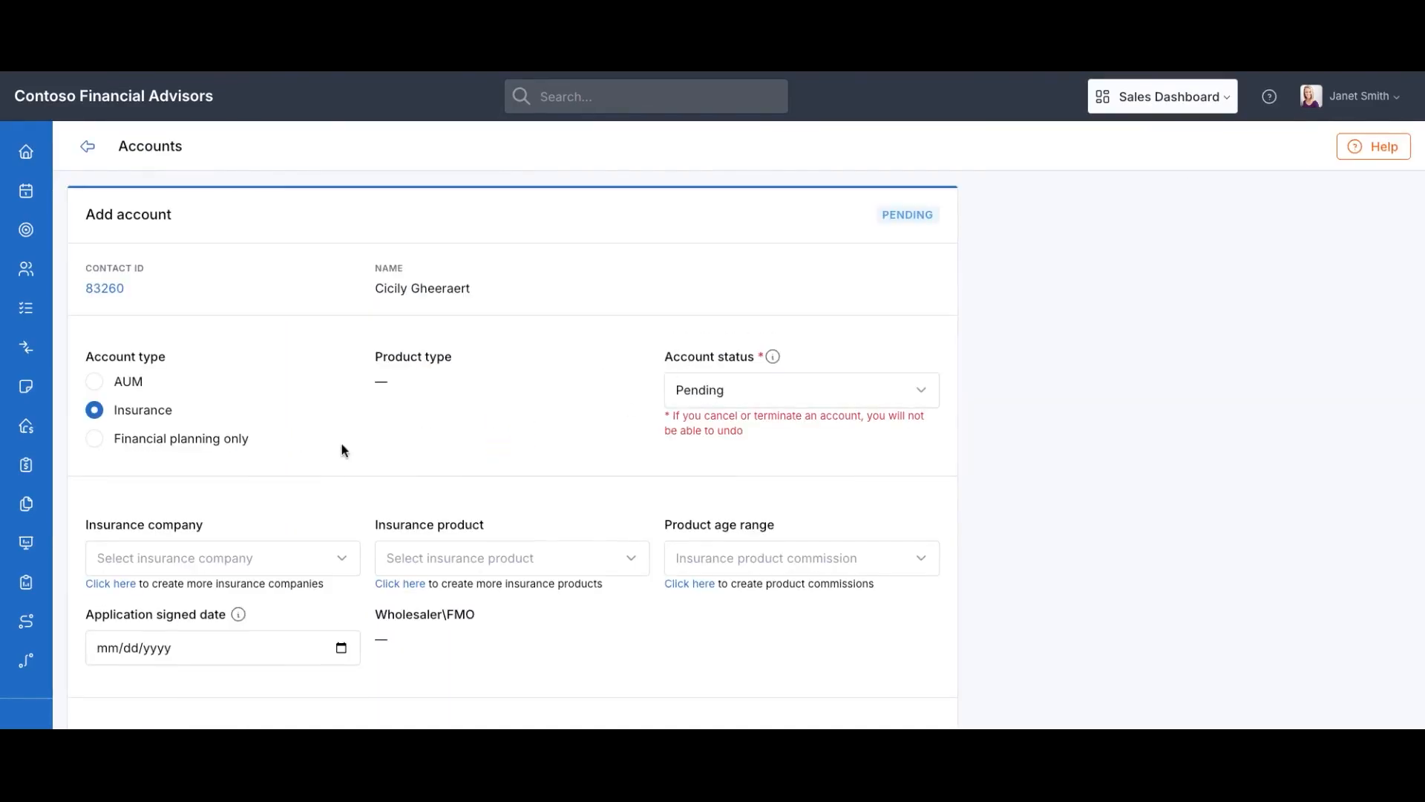
scroll(227, 433, "down", 1)
scroll(266, 450, "down", 3)
left_click(191, 367)
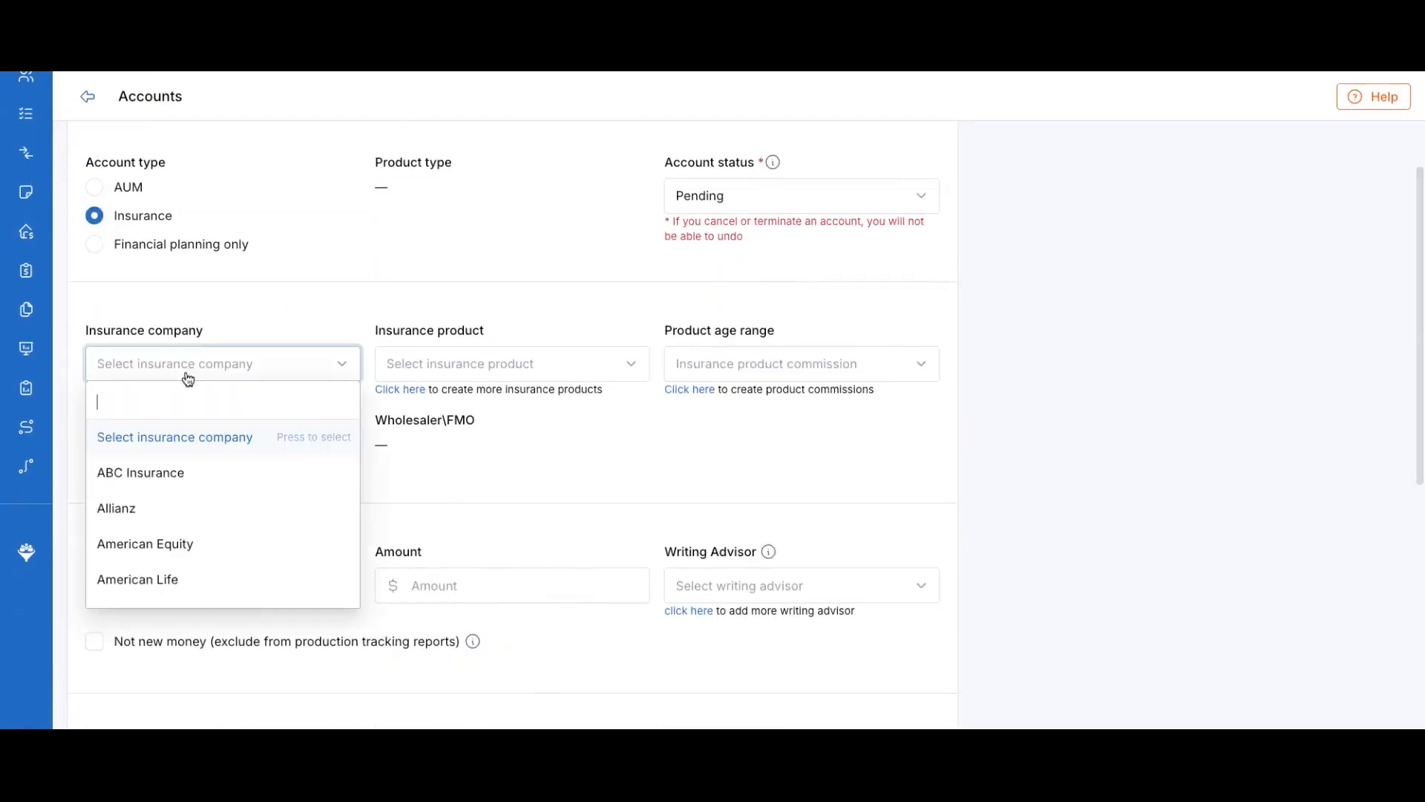
scroll(197, 557, "down", 3)
left_click(198, 551)
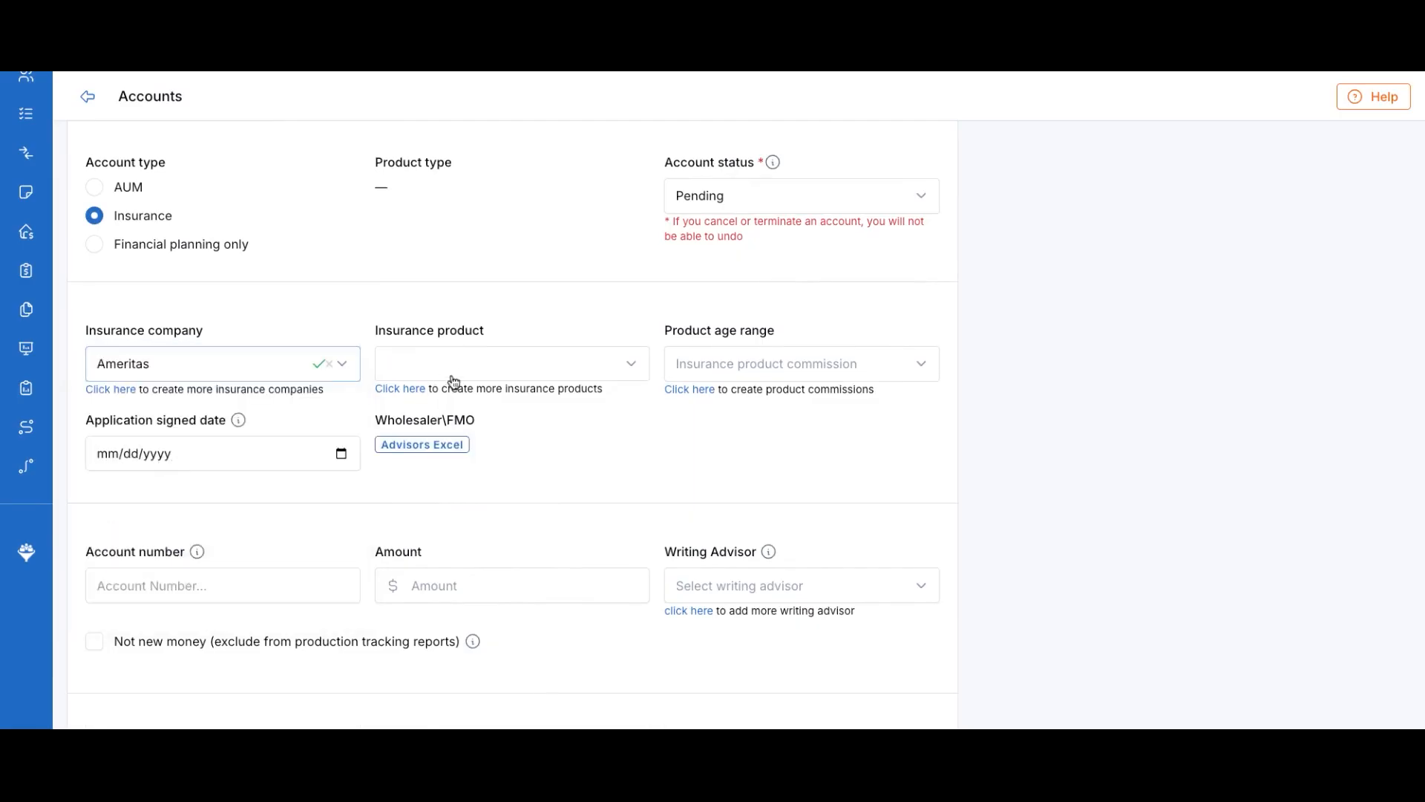
left_click(462, 373)
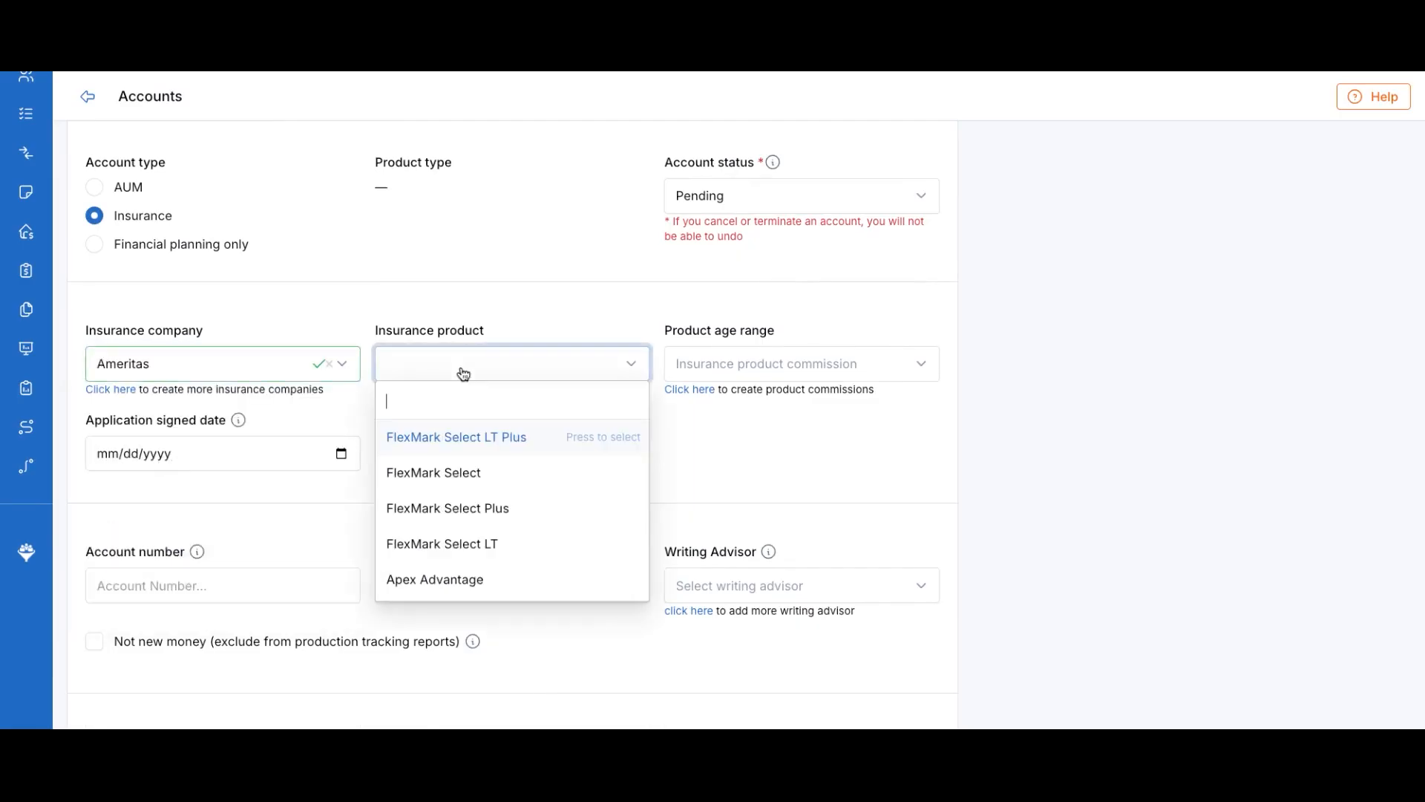
left_click(477, 517)
Set age range 76 - 85, signed date 03/31/2025, amount 0 and a writing advisor, then save
left_click(805, 361)
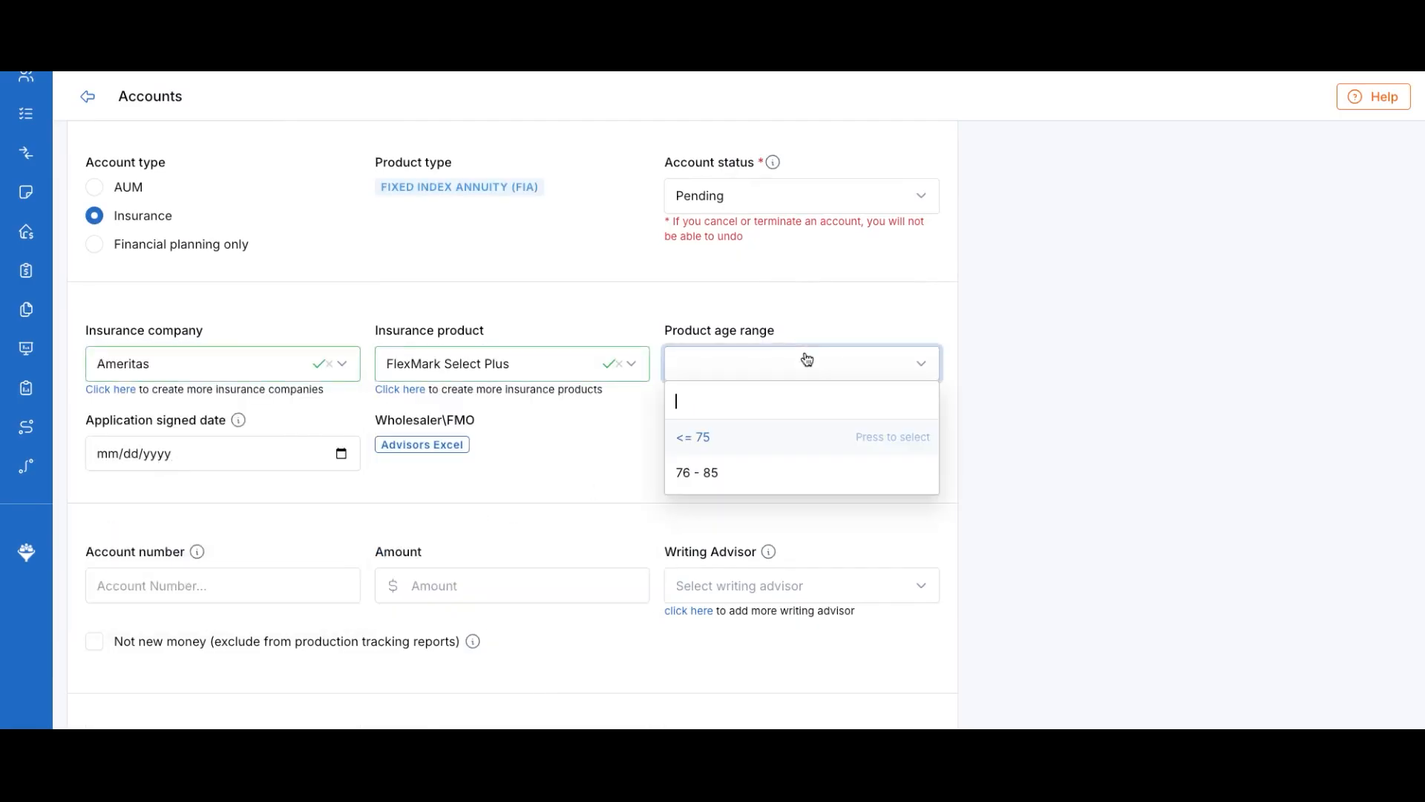
left_click(706, 476)
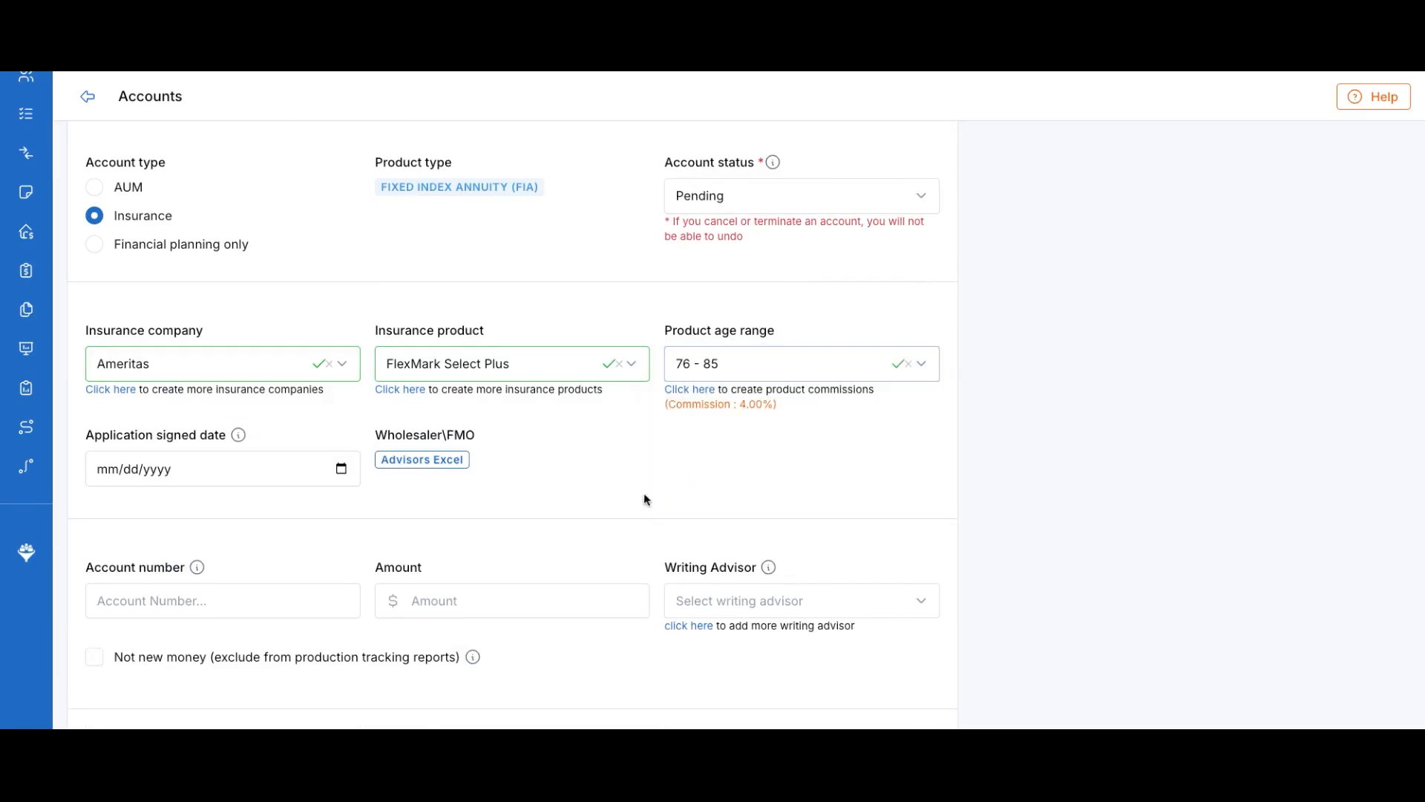
left_click_drag(692, 405, 786, 403)
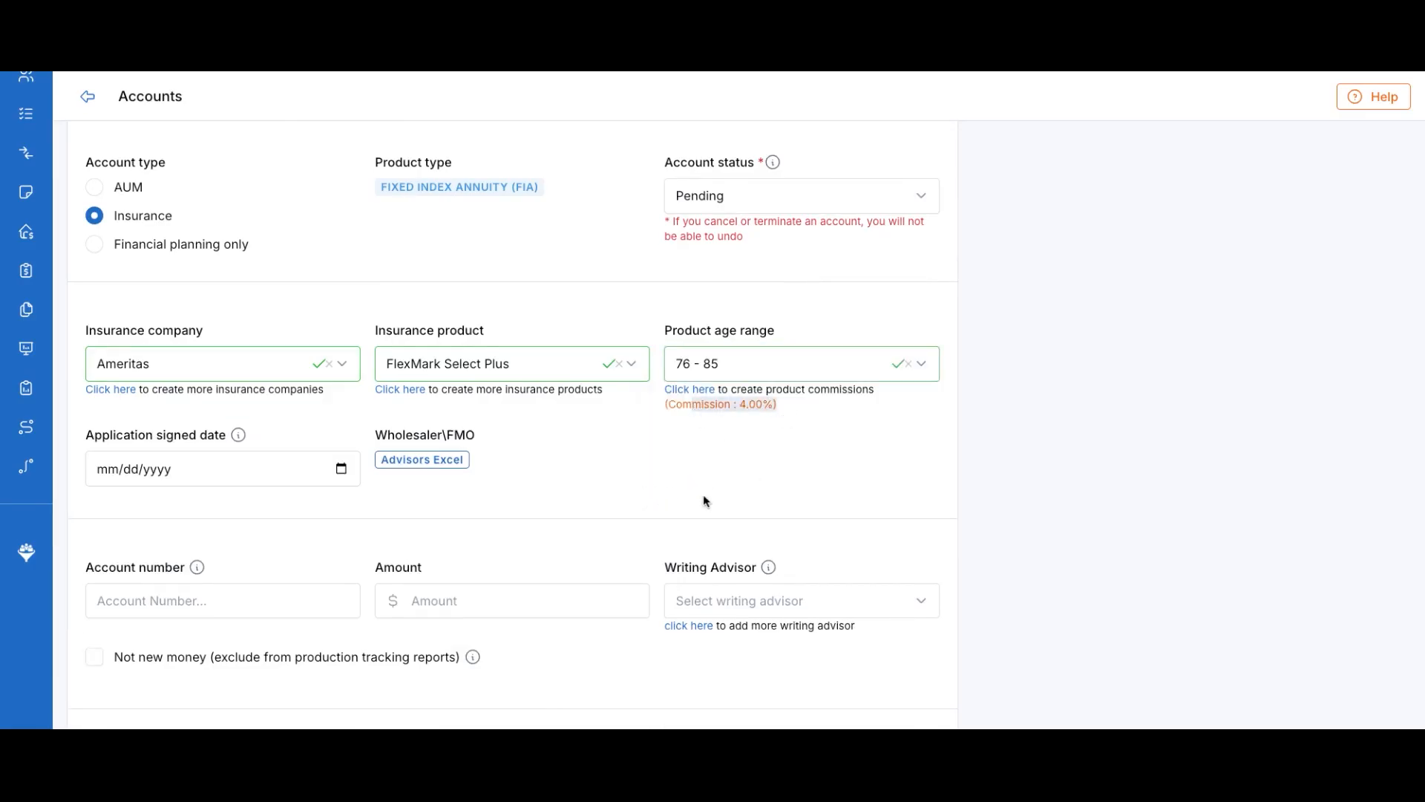
scroll(703, 498, "down", 2)
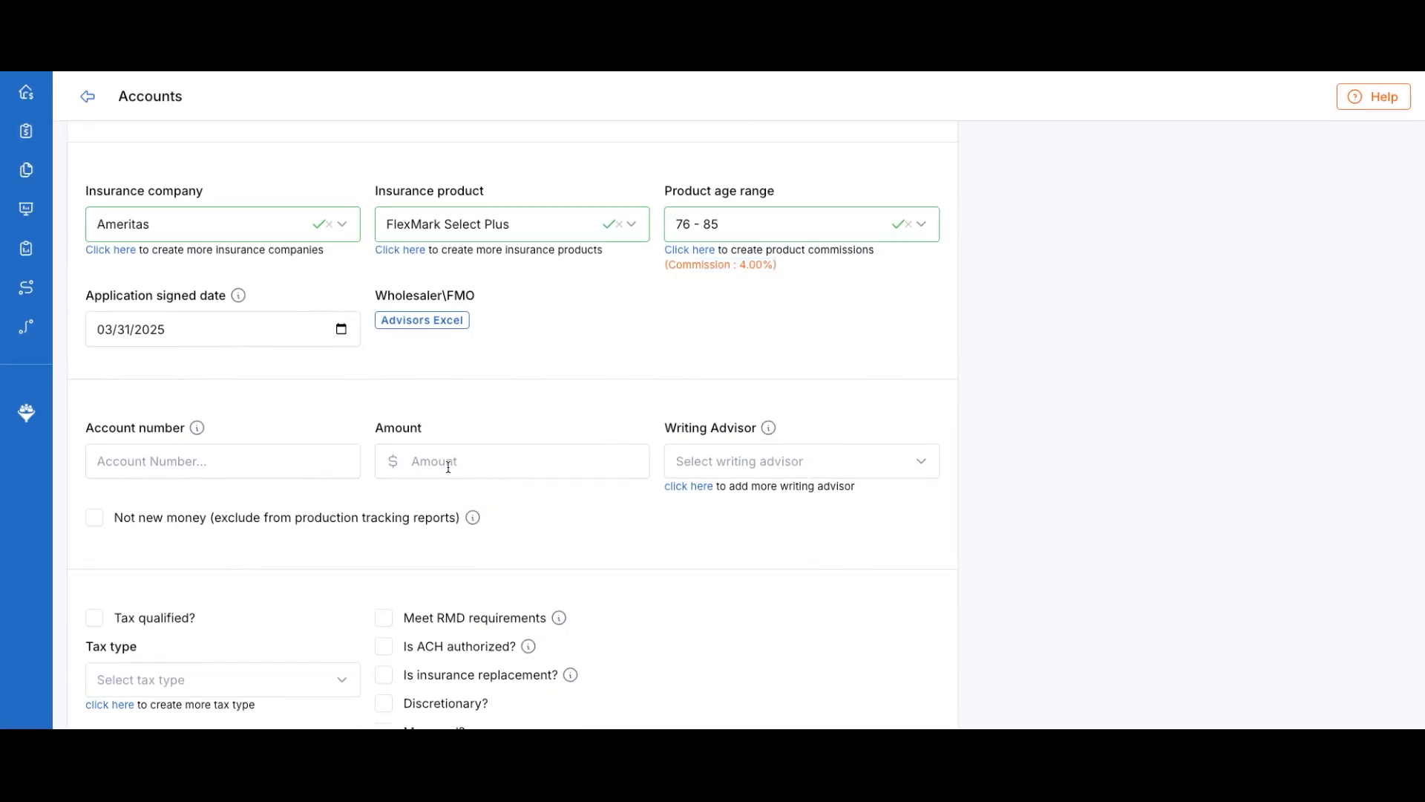
left_click(447, 460)
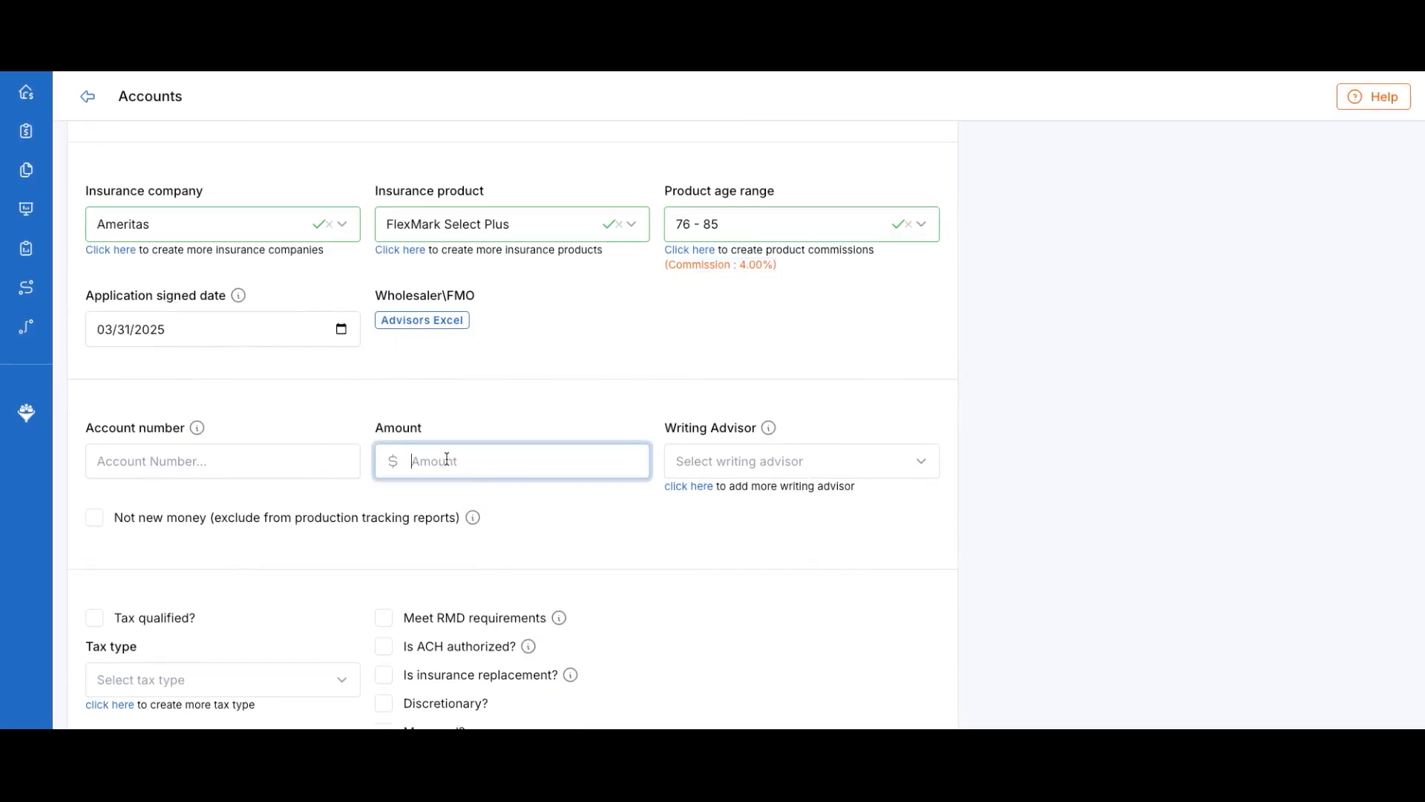
type("0")
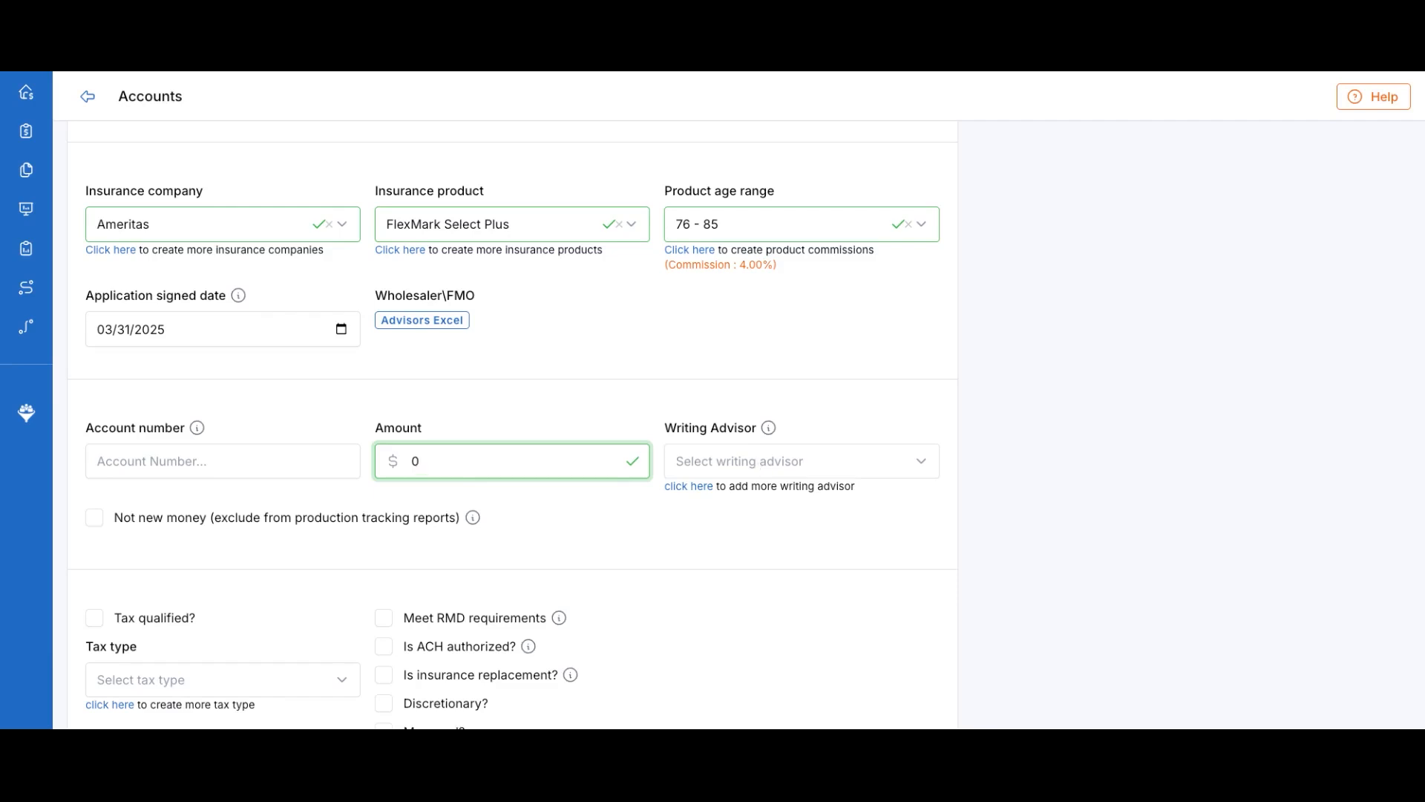
left_click(742, 461)
left_click(732, 572)
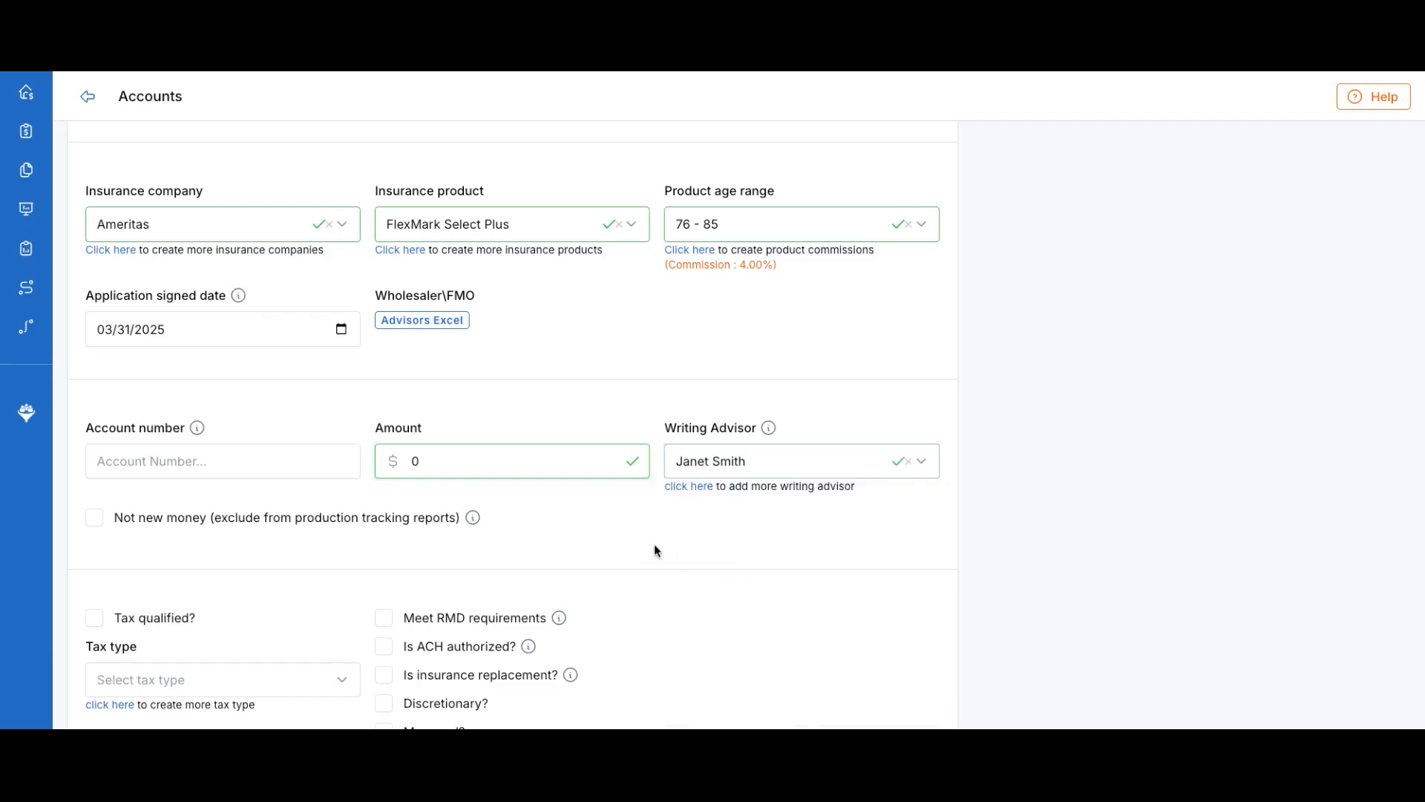
scroll(703, 553, "down", 3)
scroll(703, 553, "down", 3)
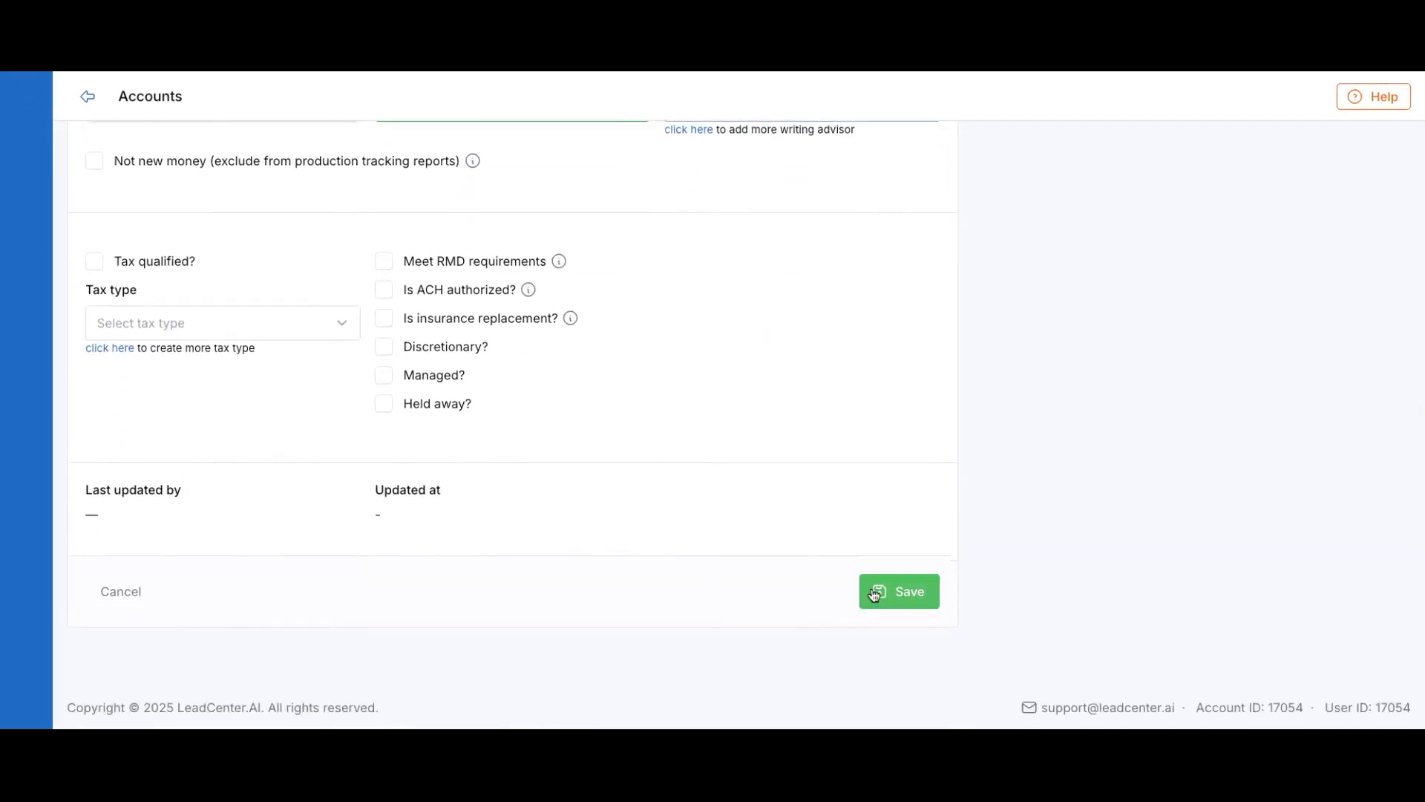
left_click(891, 594)
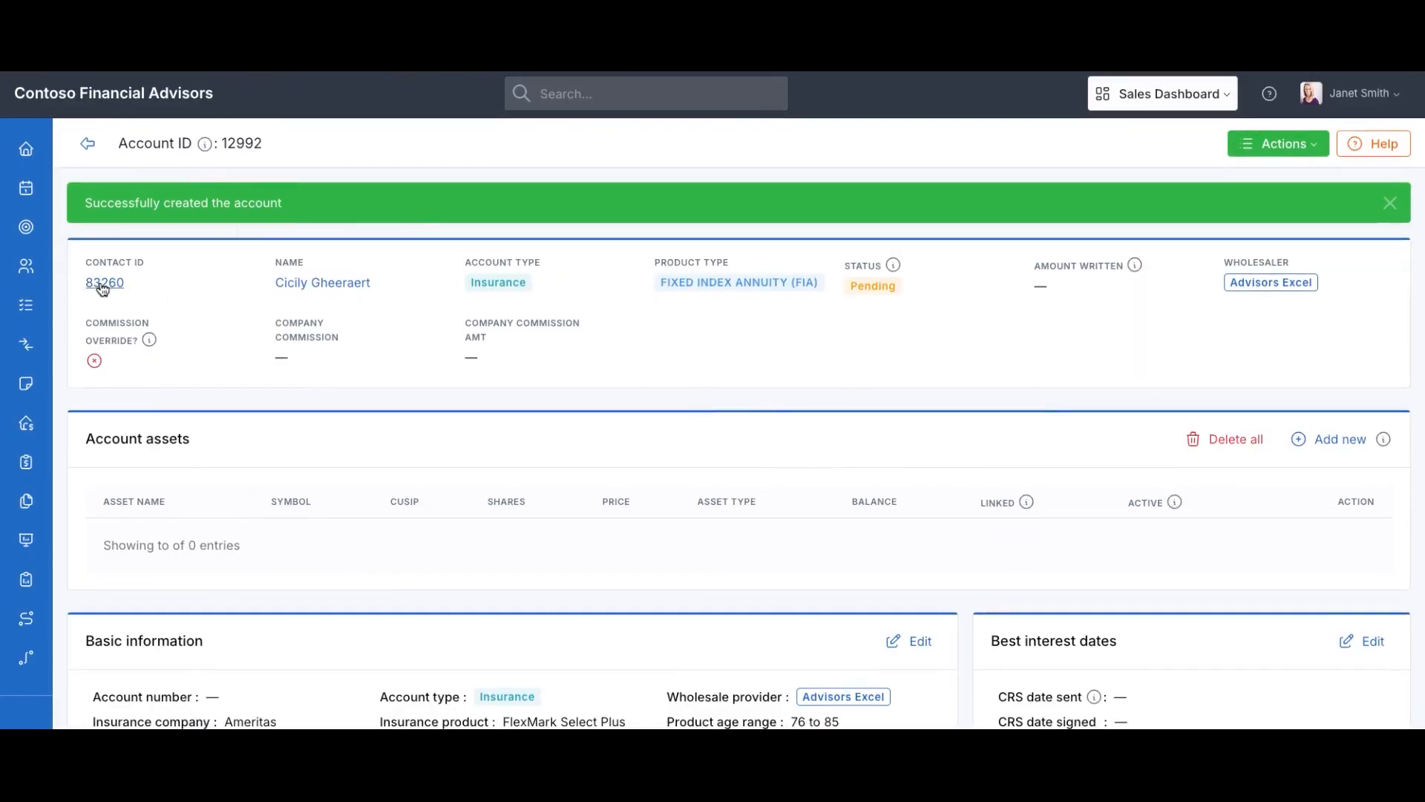
Open the contact's AUM brokerage account from its list of accounts
left_click(102, 289)
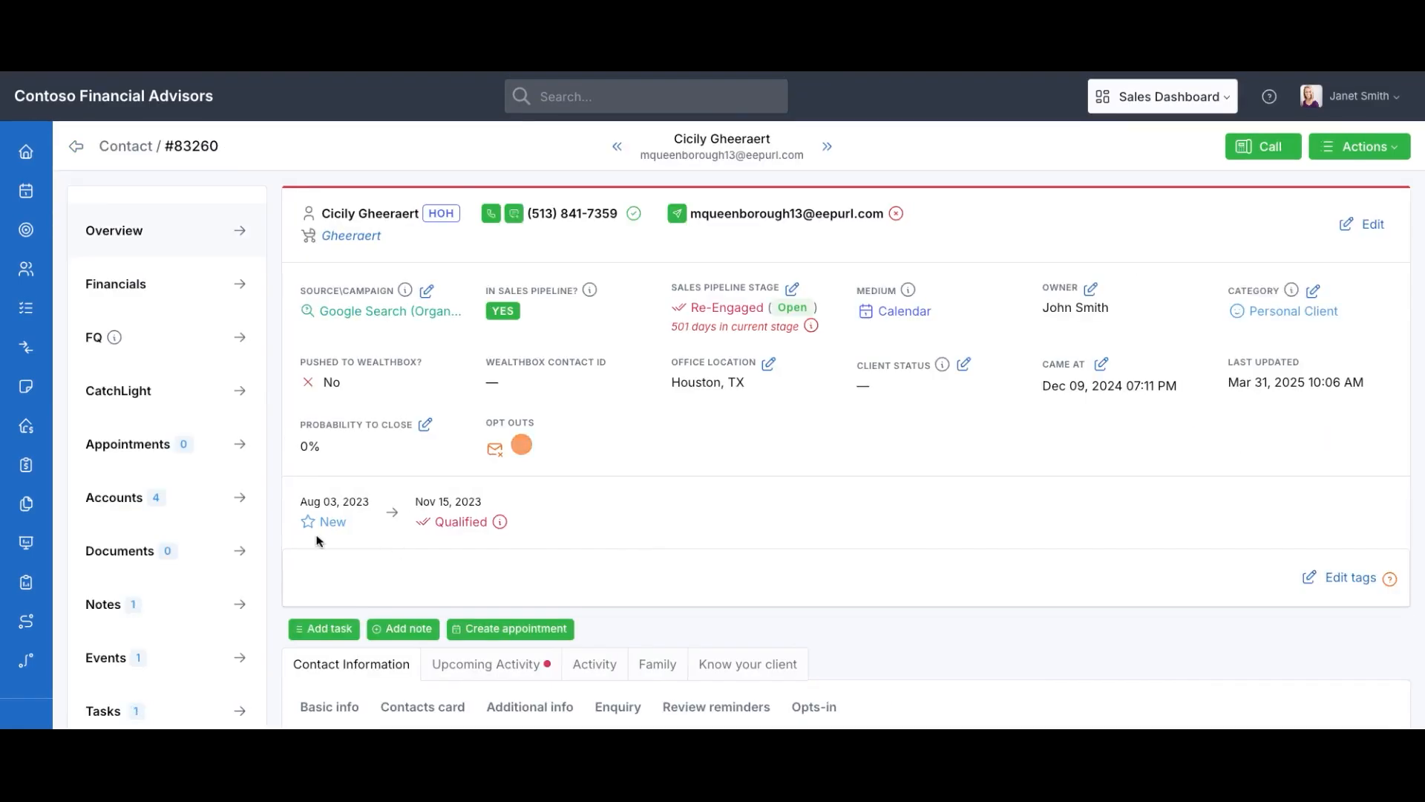
scroll(213, 542, "down", 3)
left_click(133, 330)
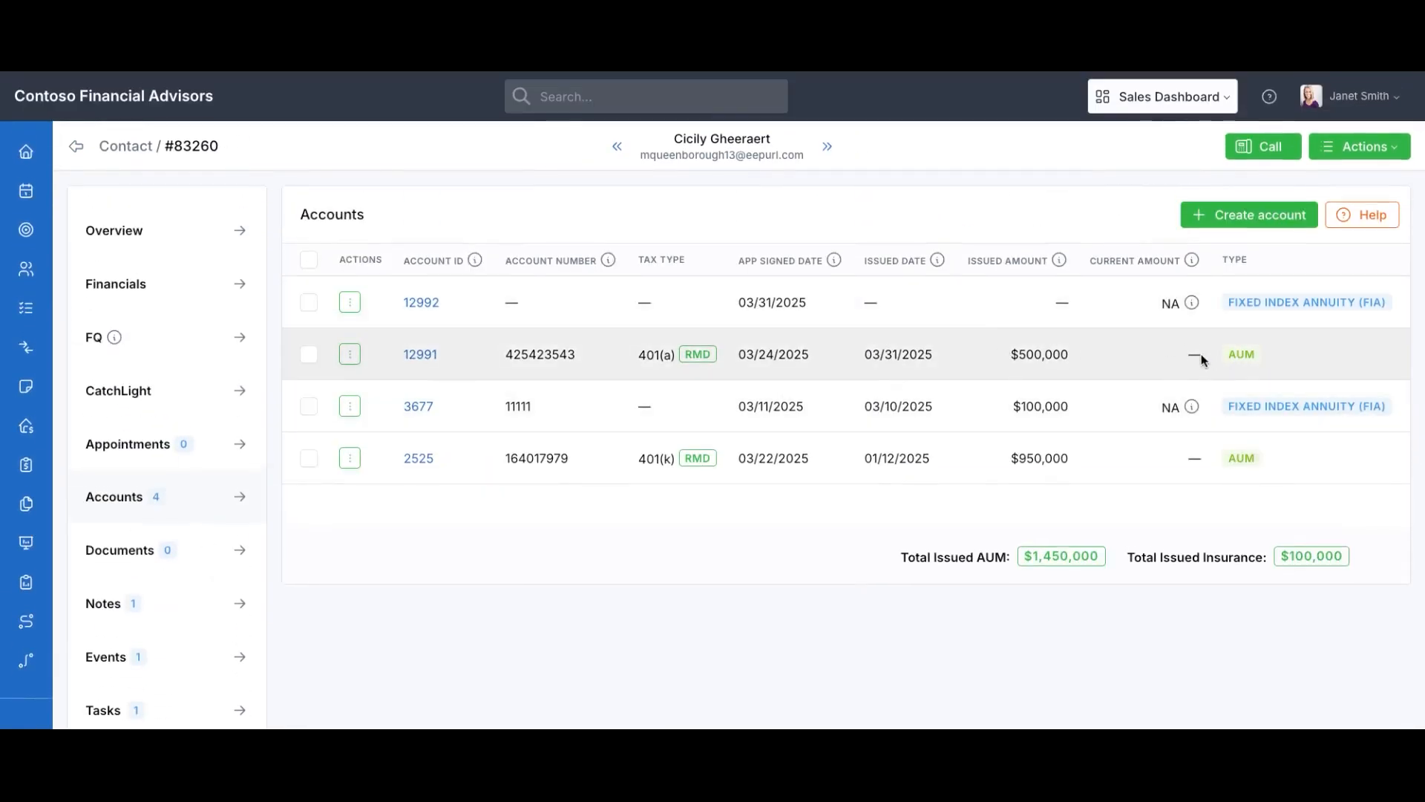
left_click(354, 356)
scroll(397, 337, "down", 2)
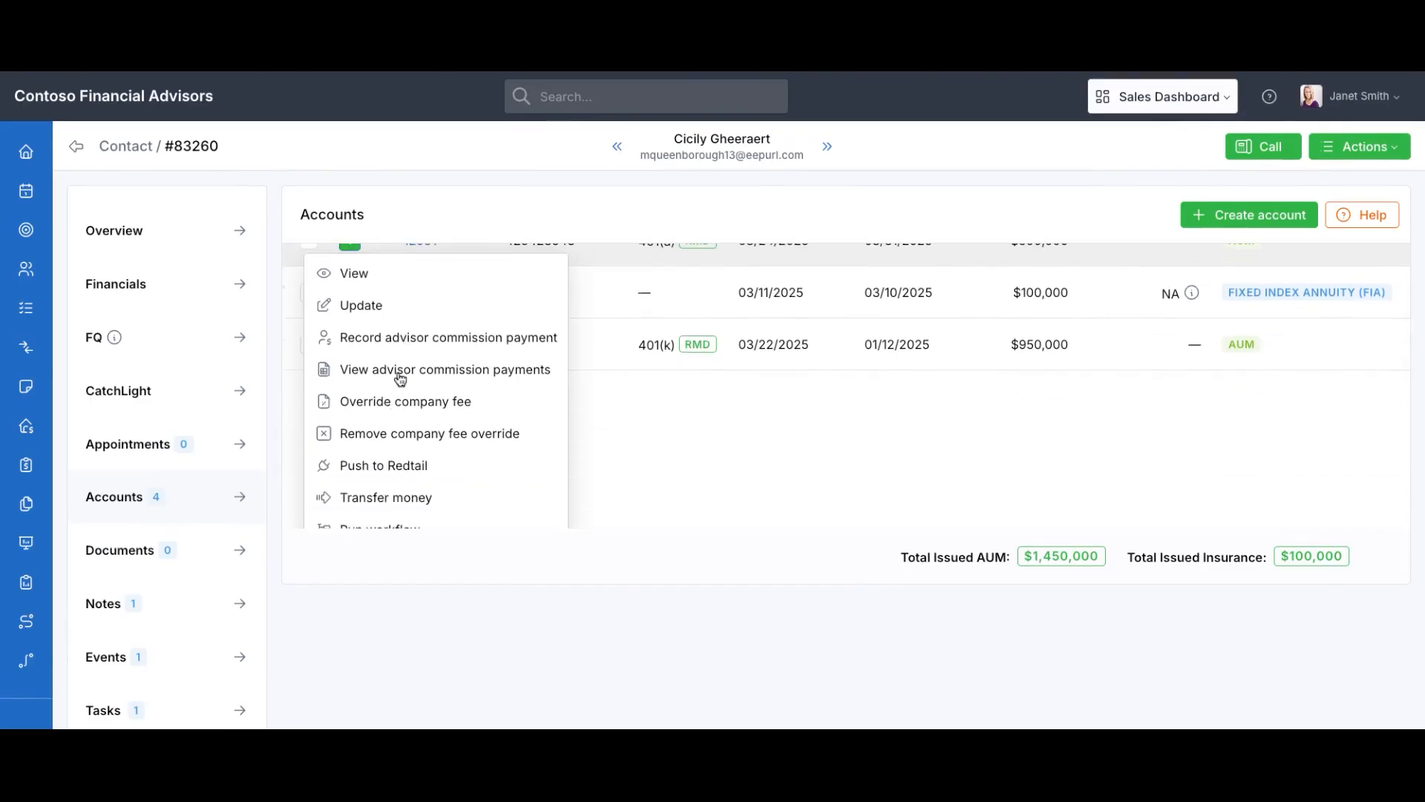
scroll(400, 377, "up", 1)
scroll(400, 380, "down", 1)
left_click(594, 278)
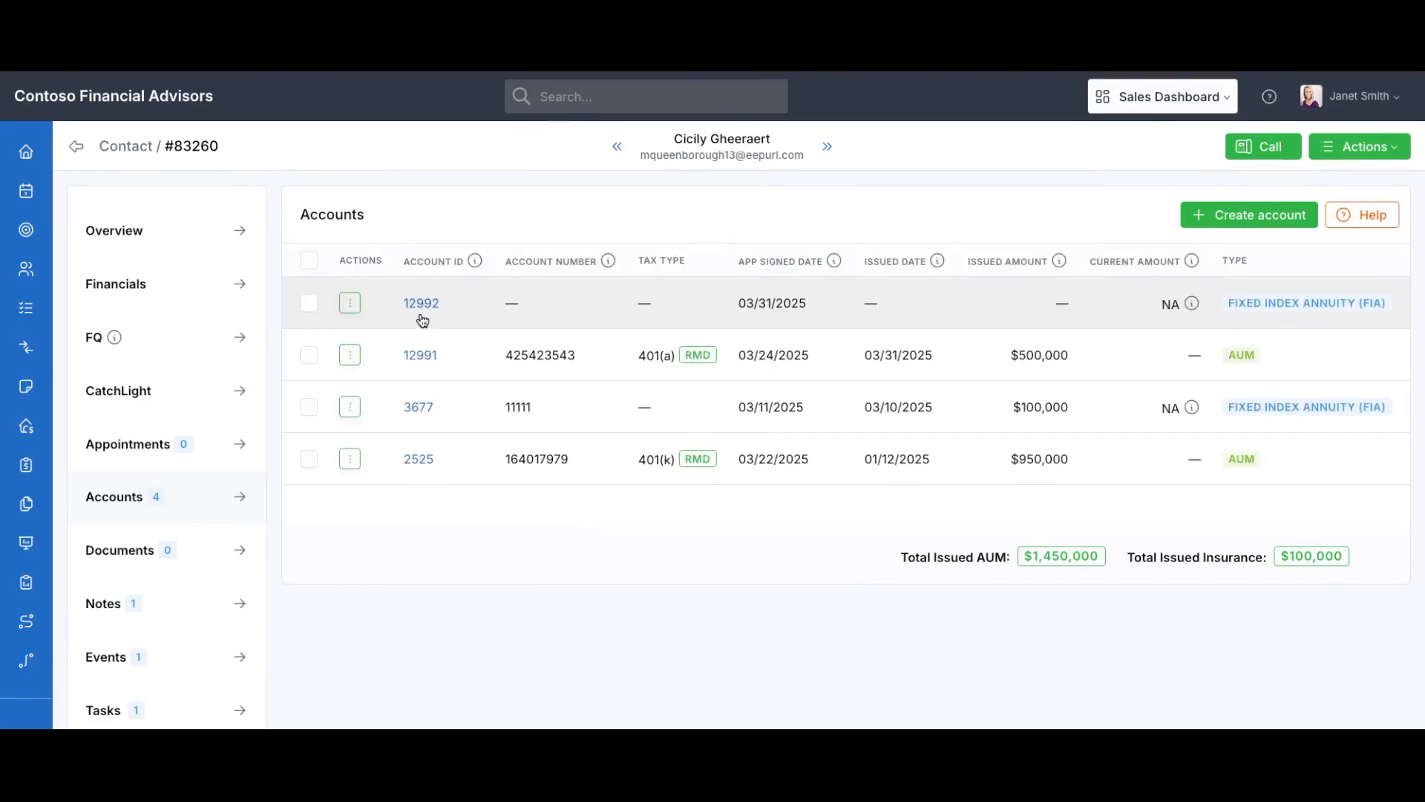
left_click(420, 355)
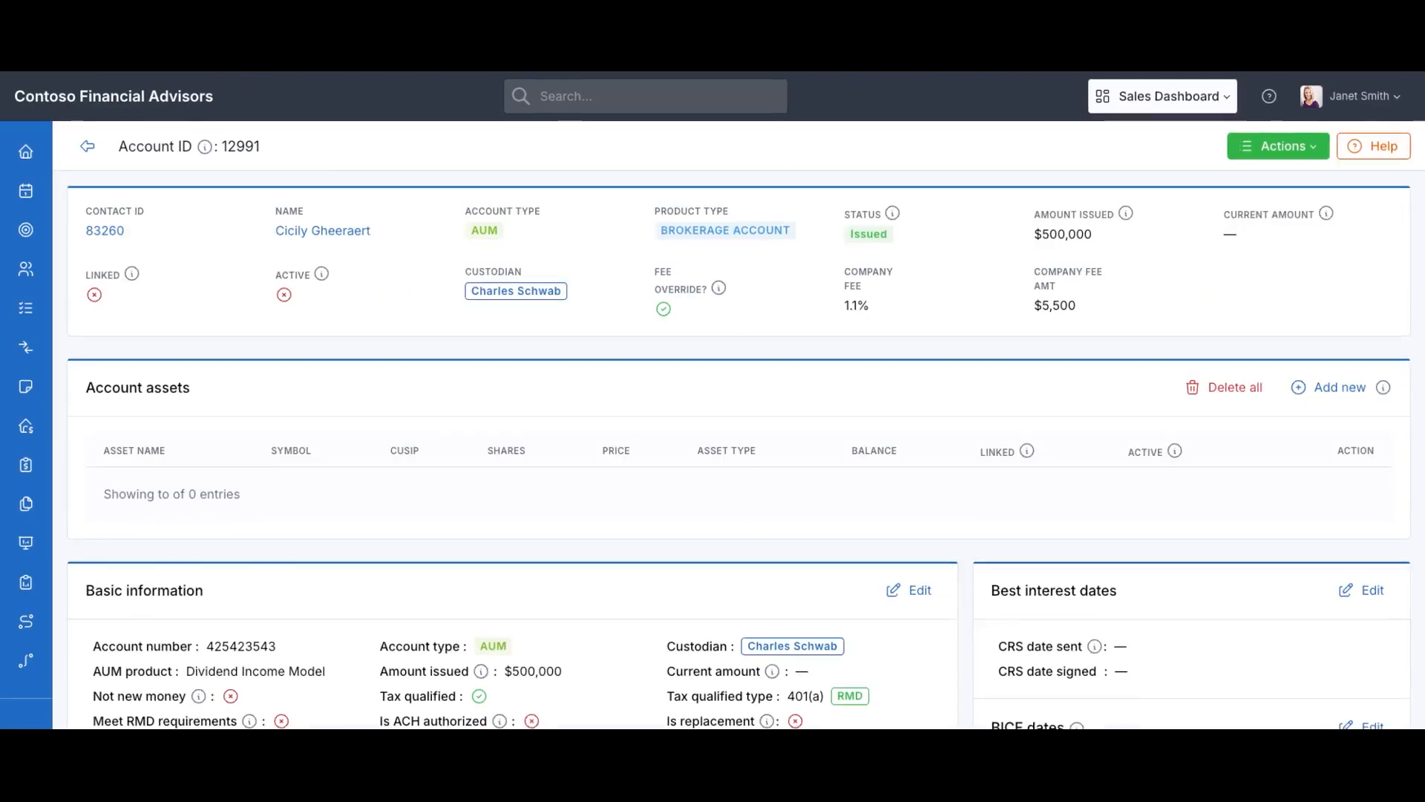
Transfer $100,000 from the brokerage account into pending insurance account #12992
left_click(1262, 152)
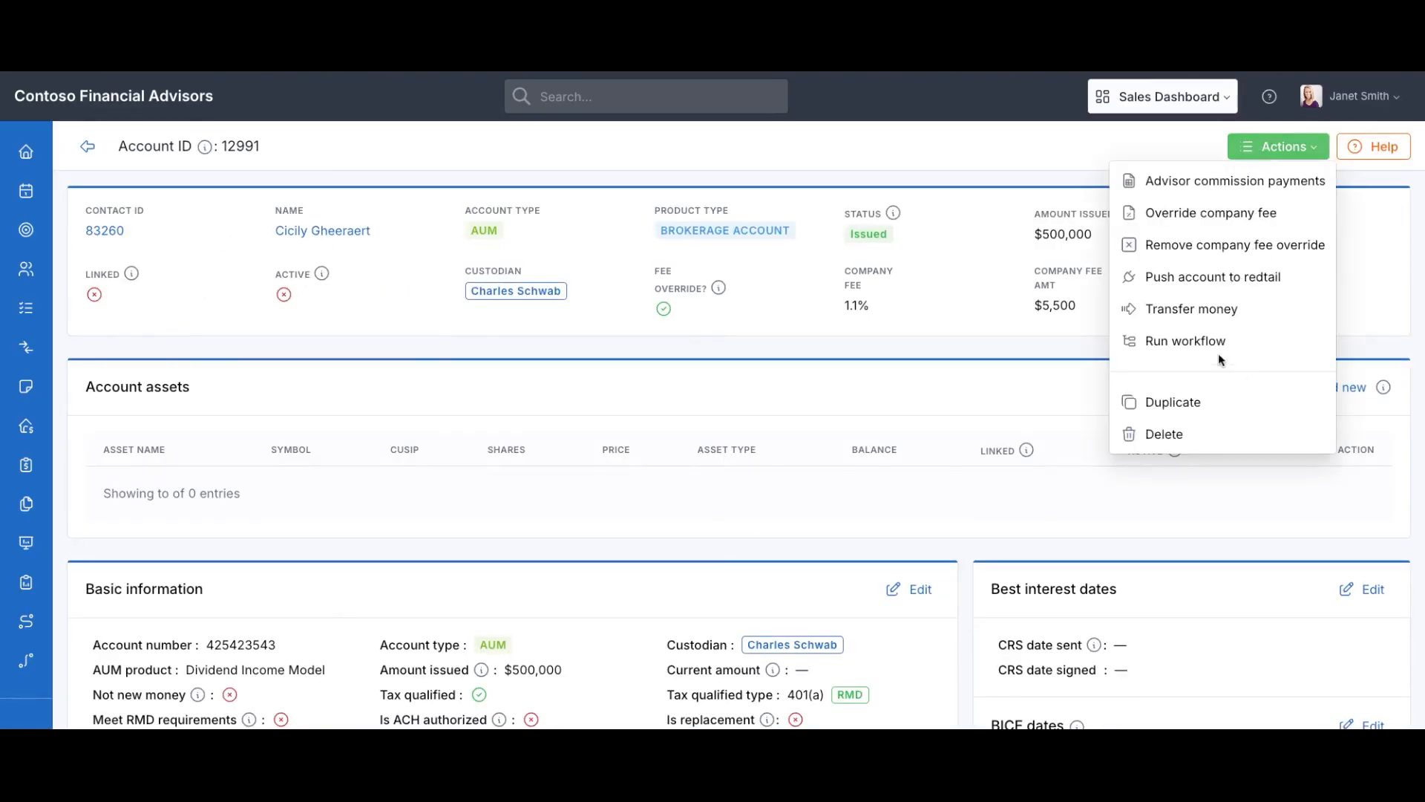
left_click(1210, 310)
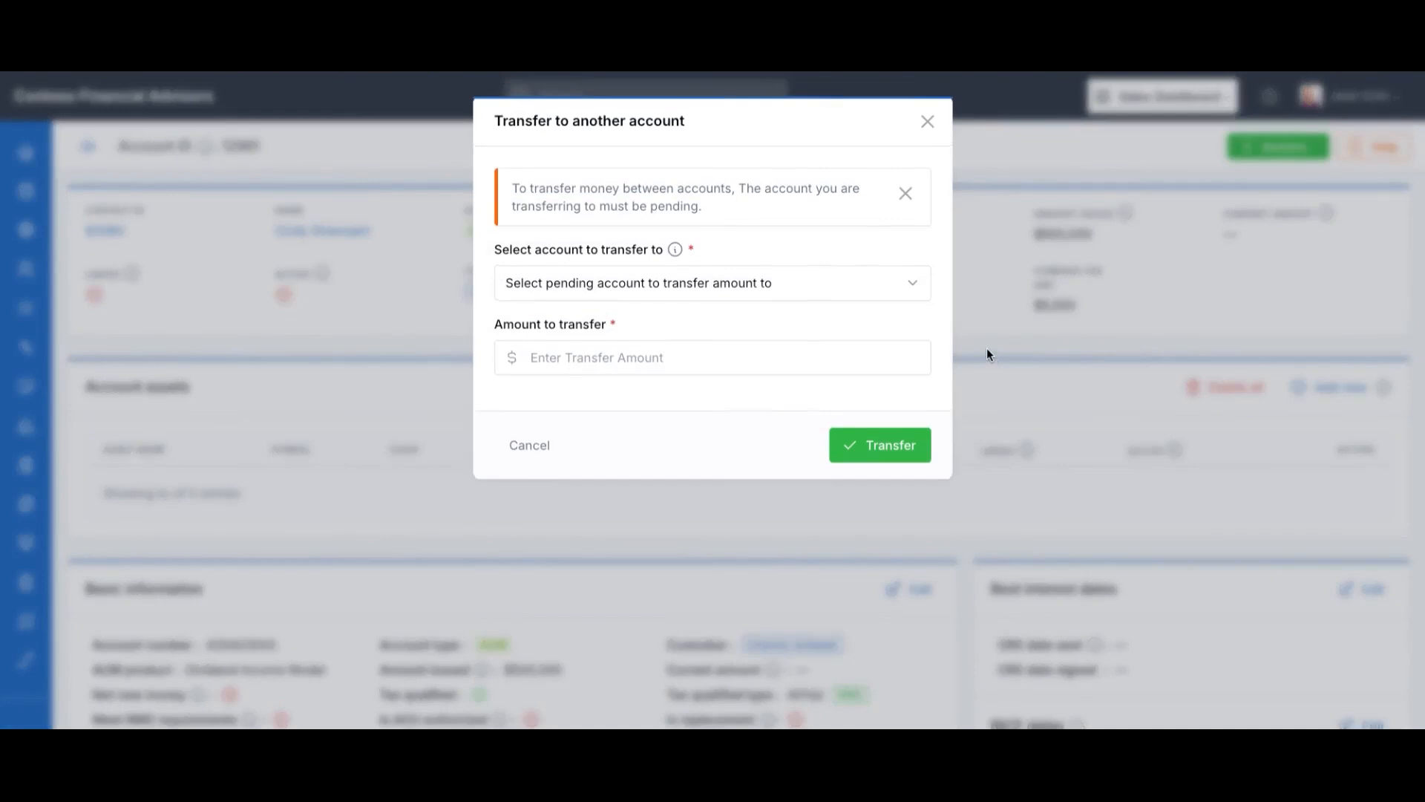
left_click(664, 280)
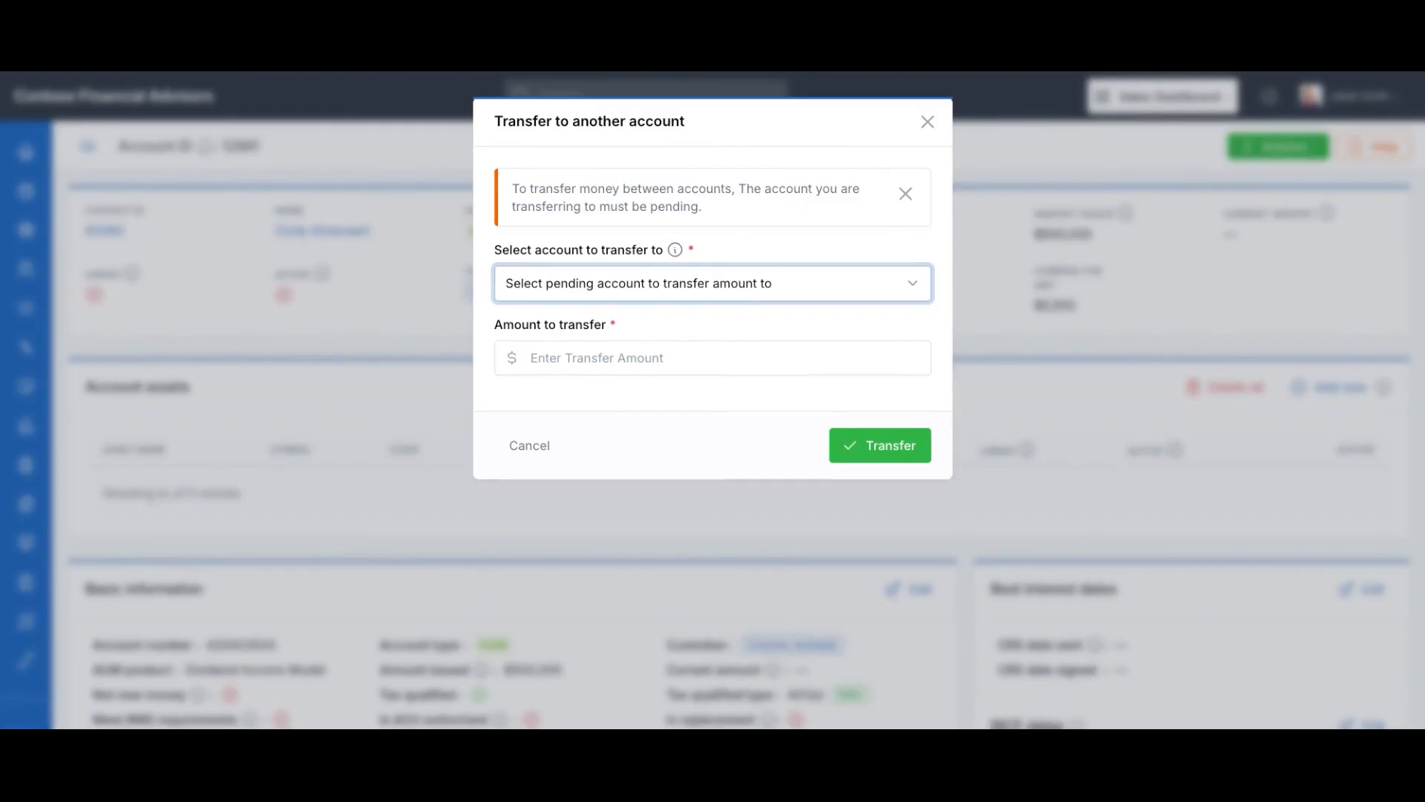
left_click(626, 301)
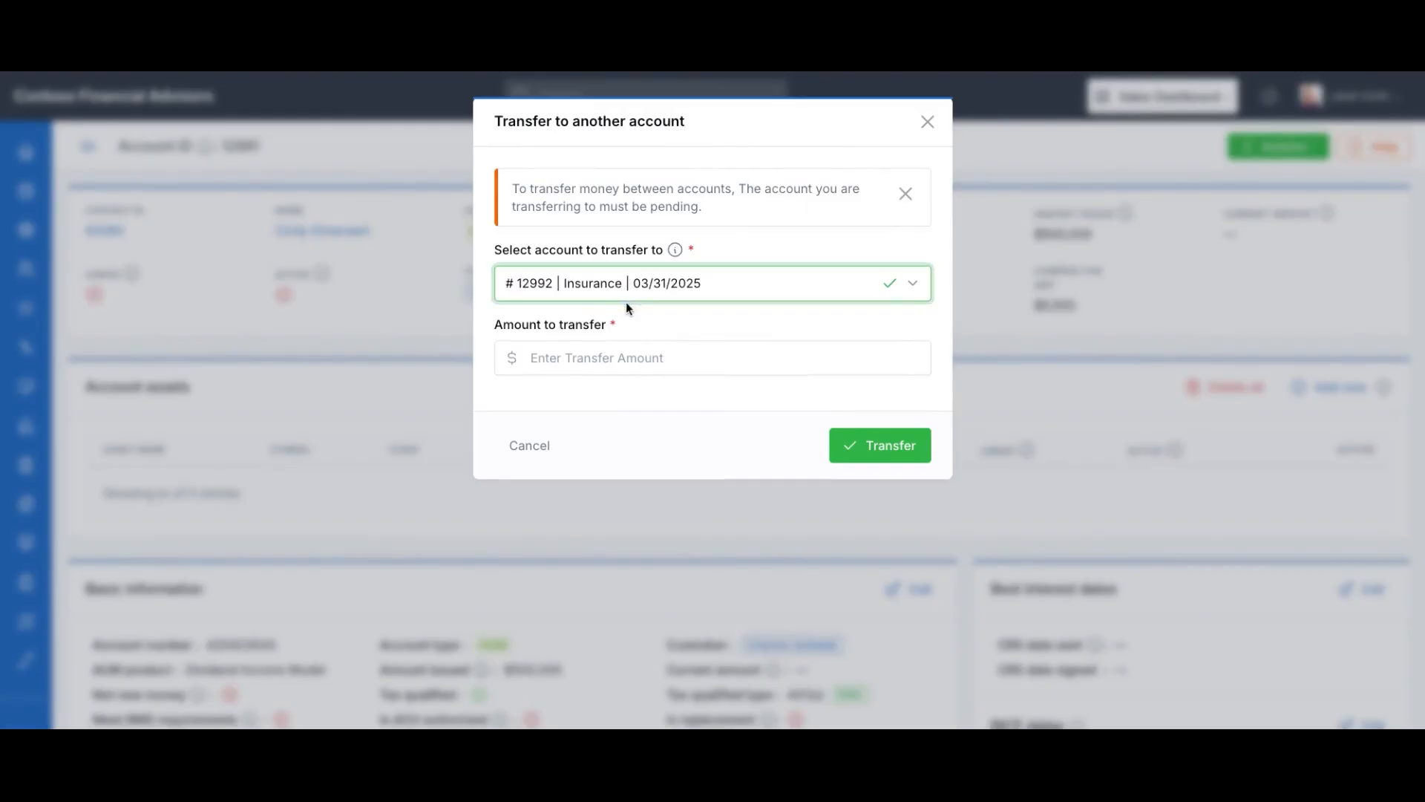
left_click(572, 356)
type("100000")
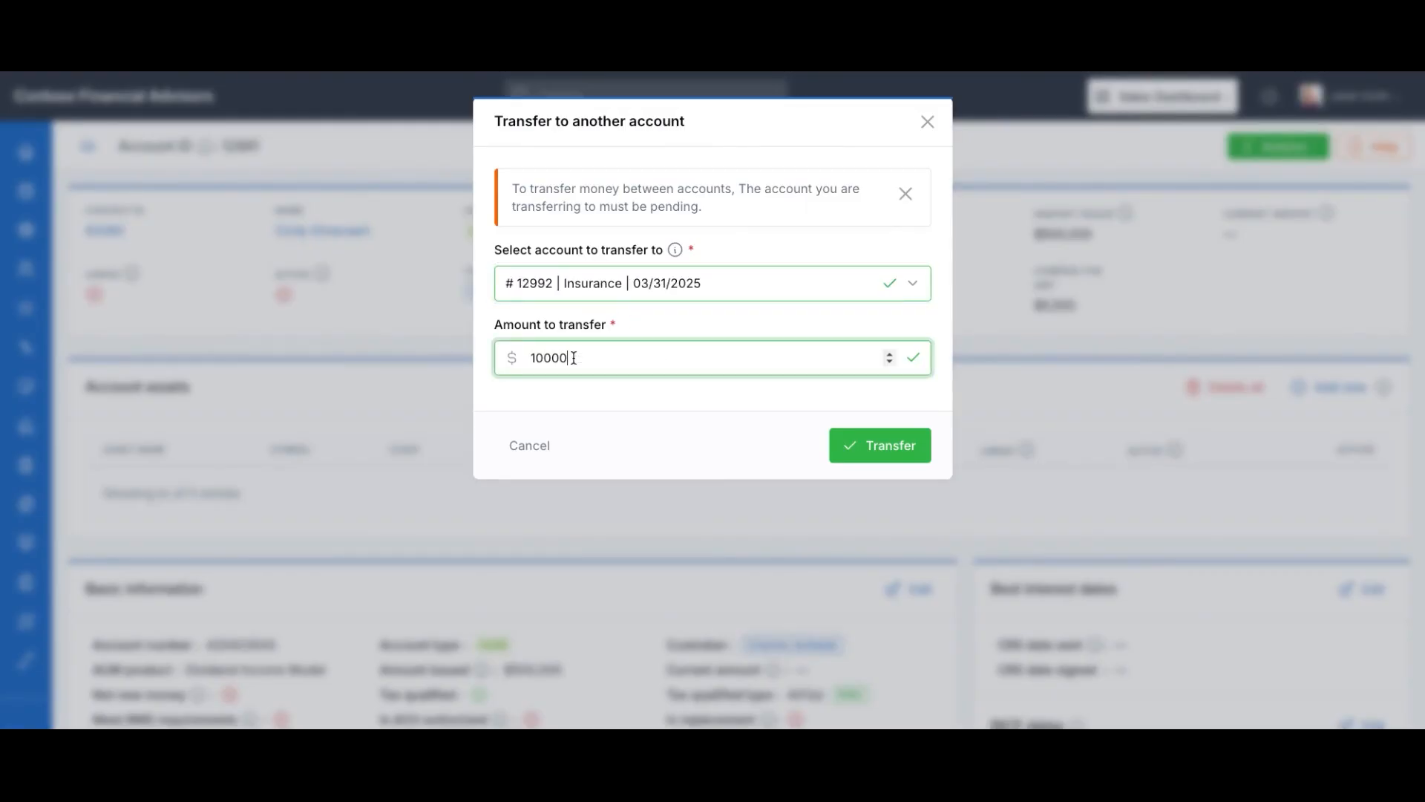
left_click(862, 454)
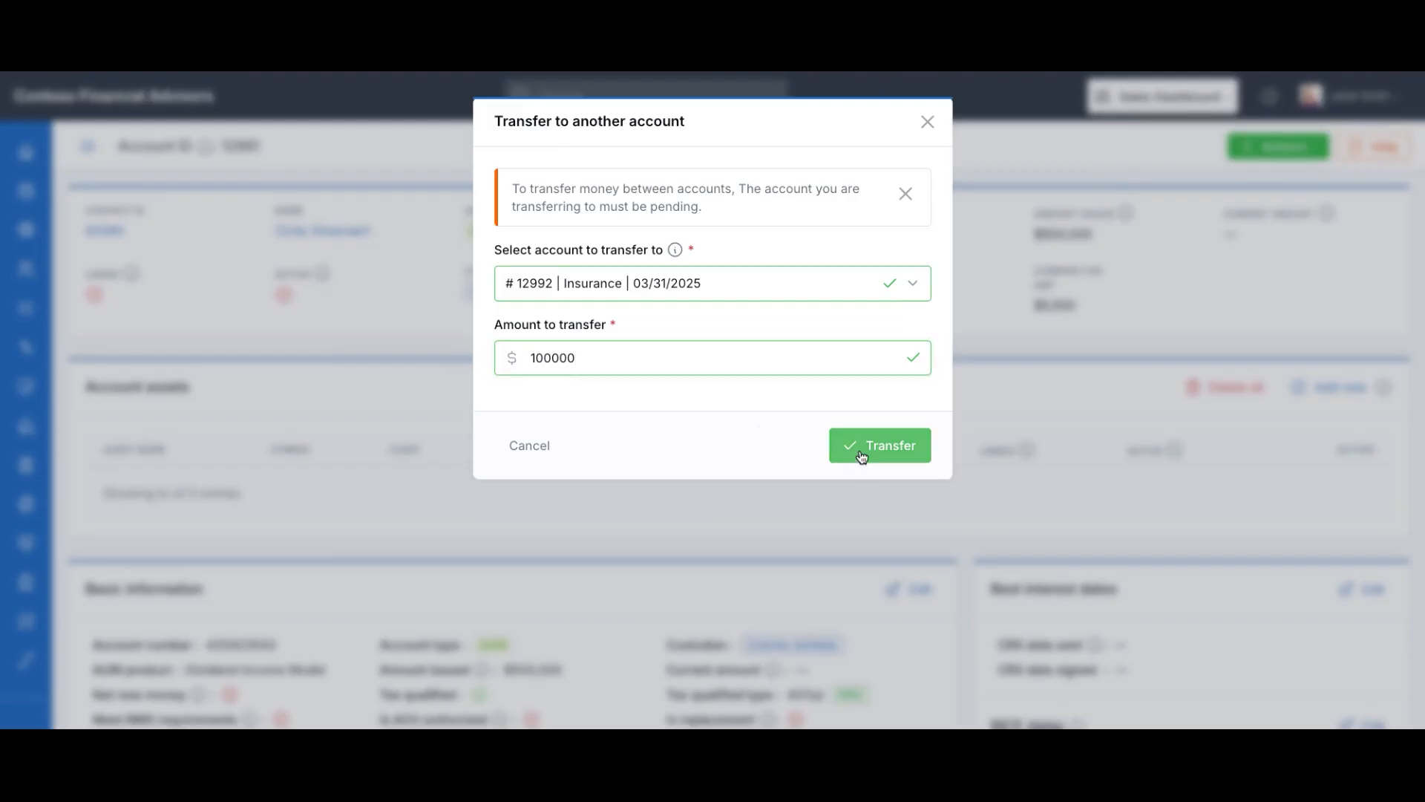
scroll(851, 436, "down", 2)
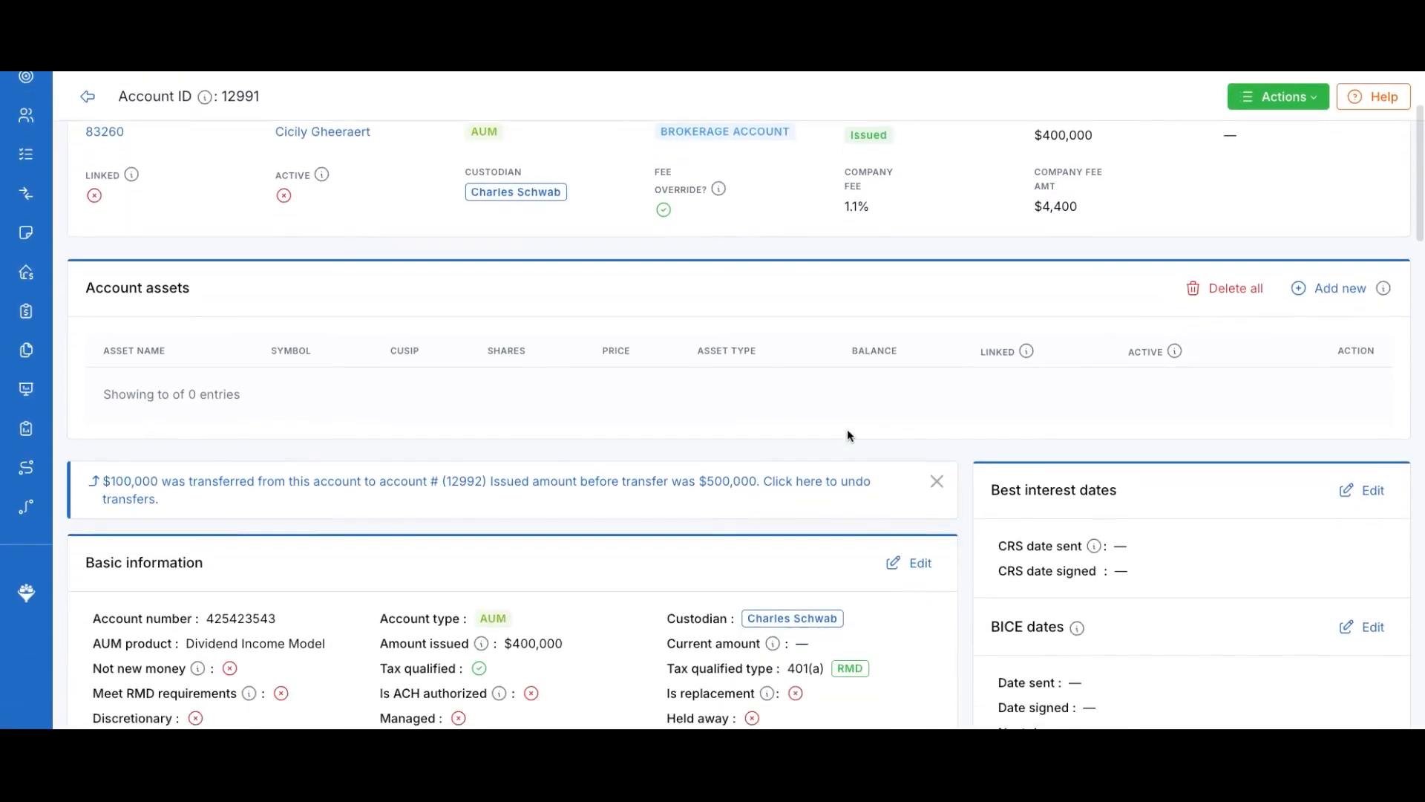
scroll(850, 436, "up", 1)
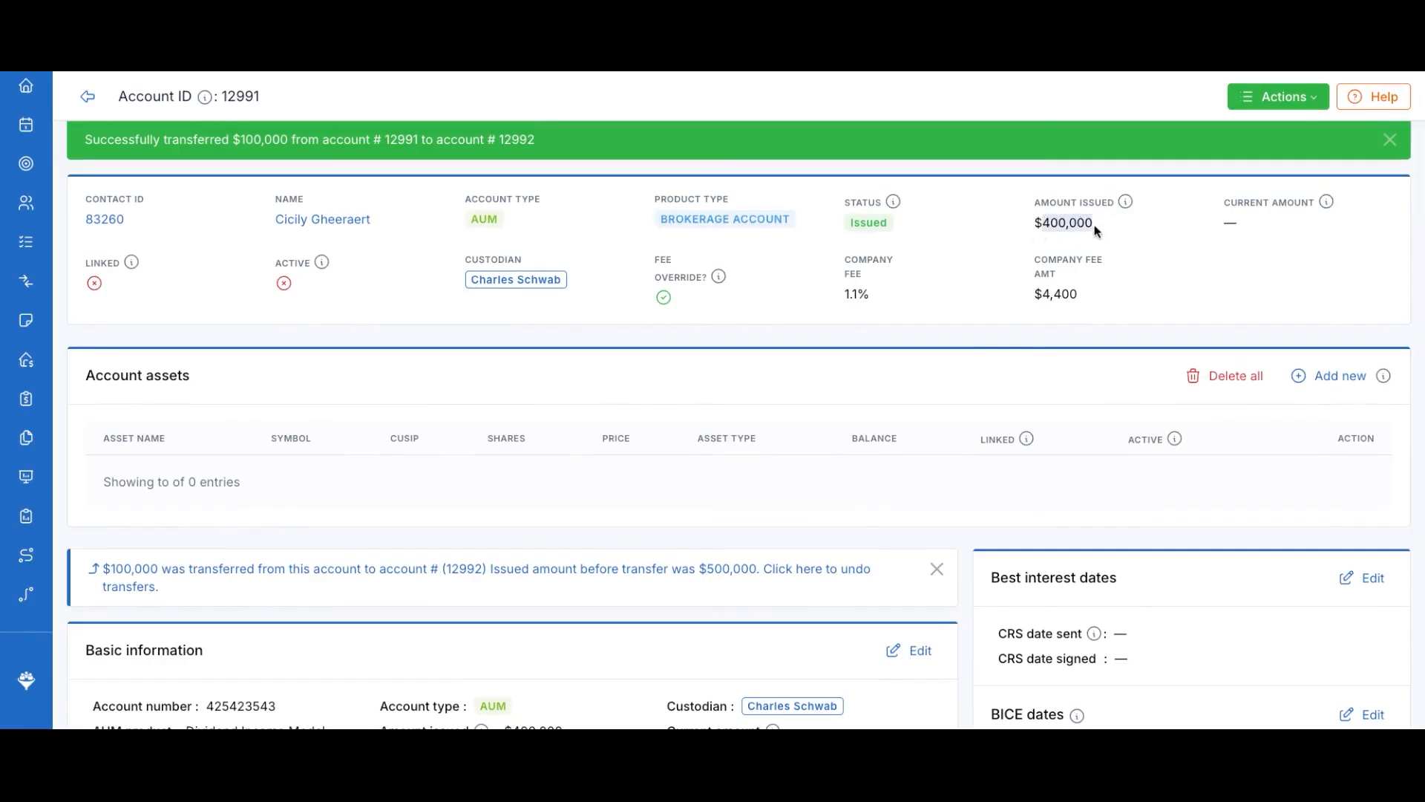
scroll(1097, 229, "down", 2)
triple_click(321, 462)
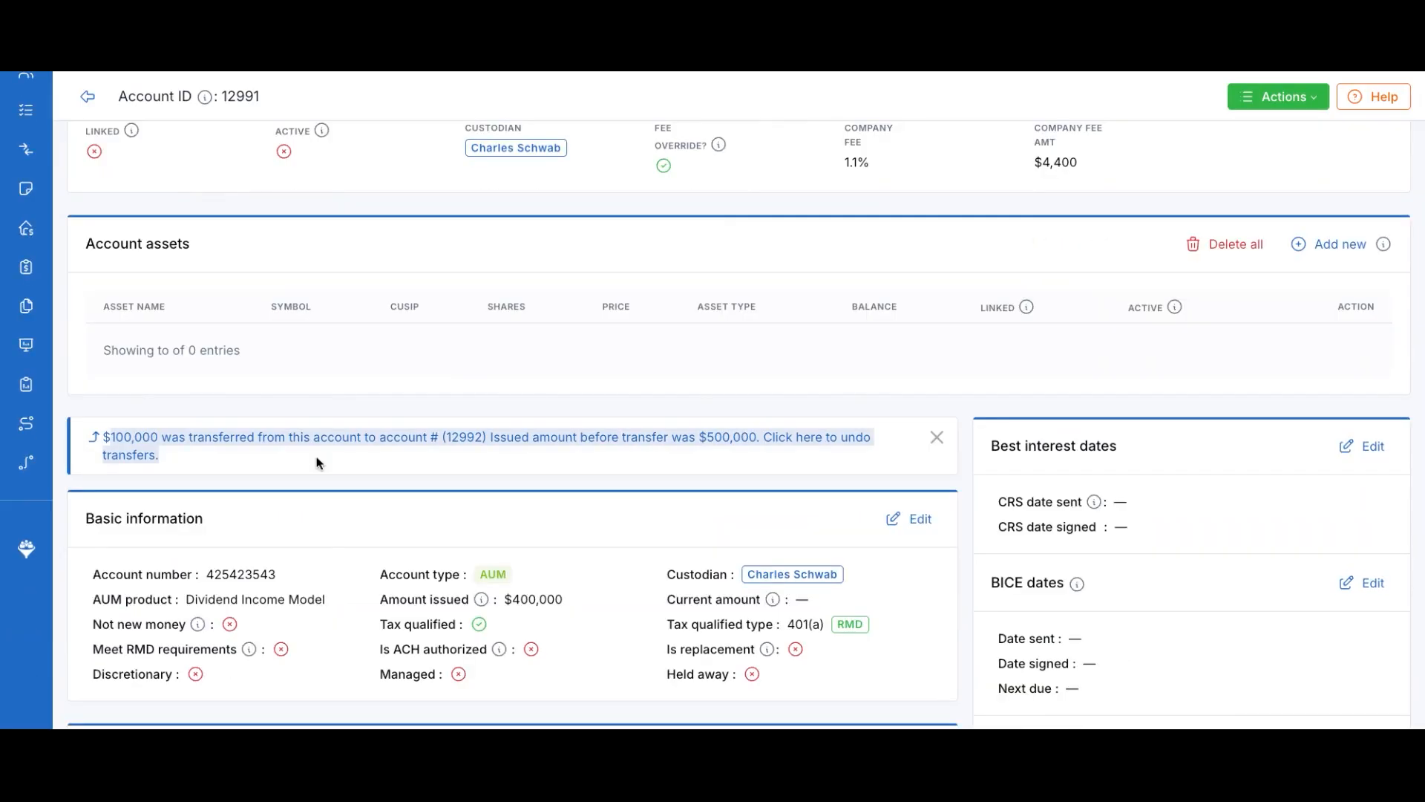
left_click(155, 458)
left_click_drag(156, 458, 124, 435)
left_click(468, 451)
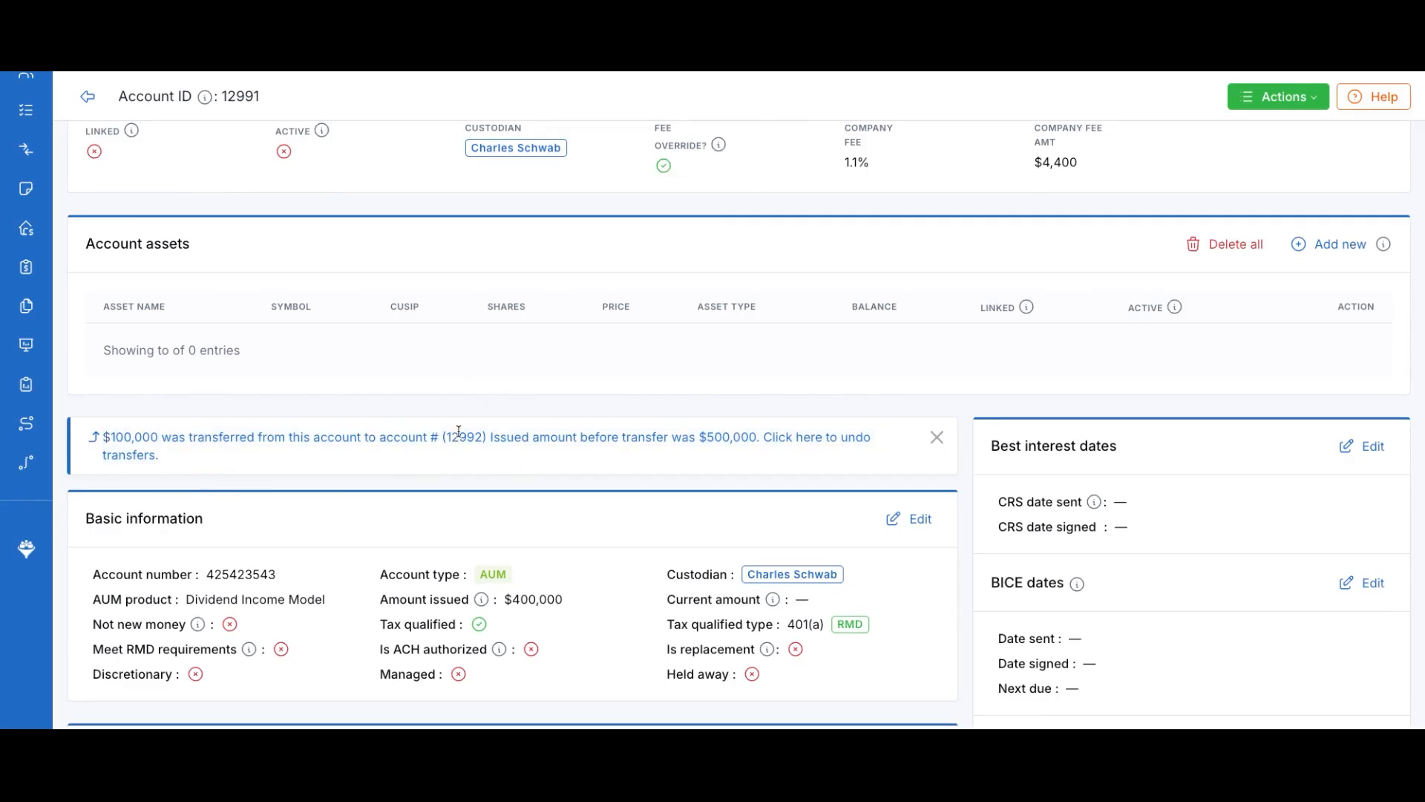
scroll(453, 423, "up", 3)
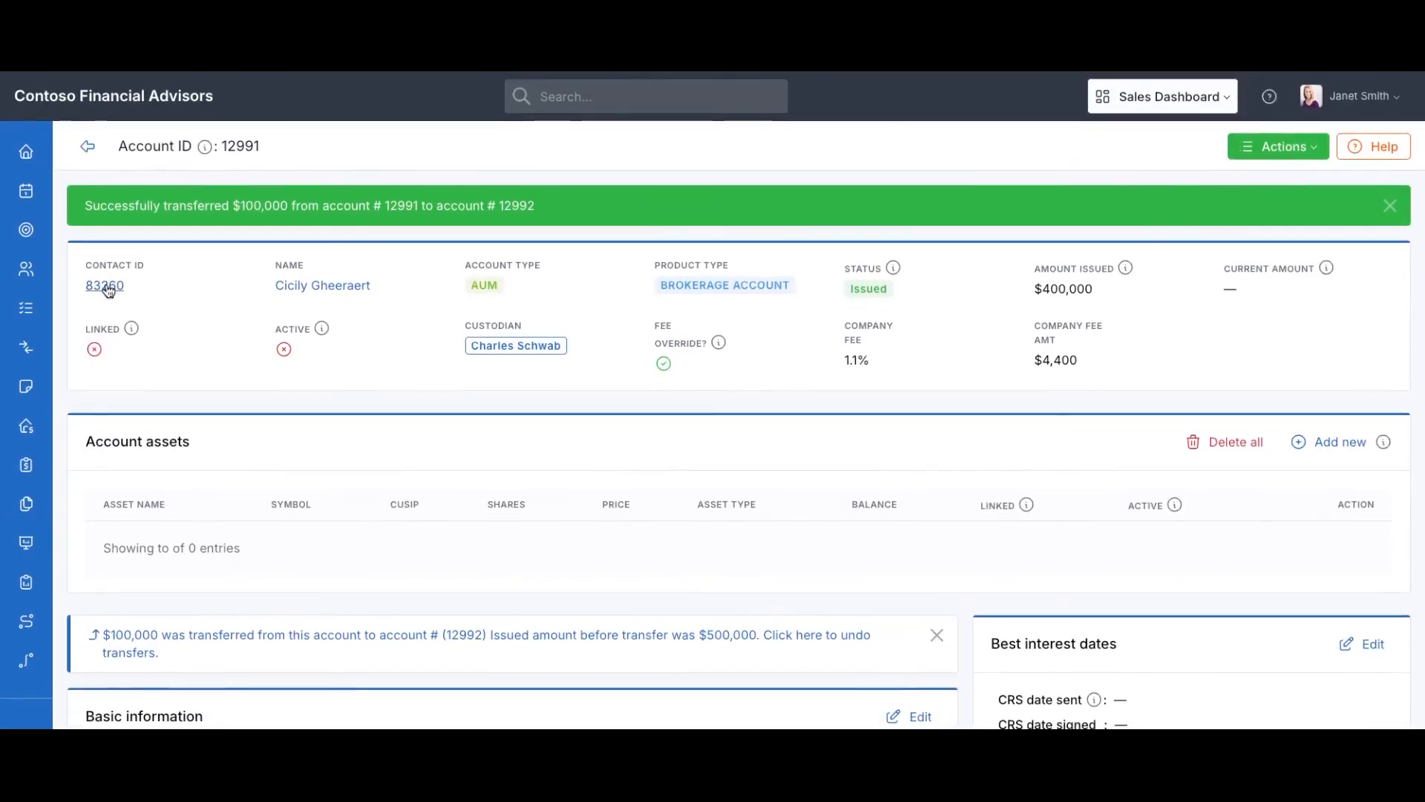
left_click(108, 290)
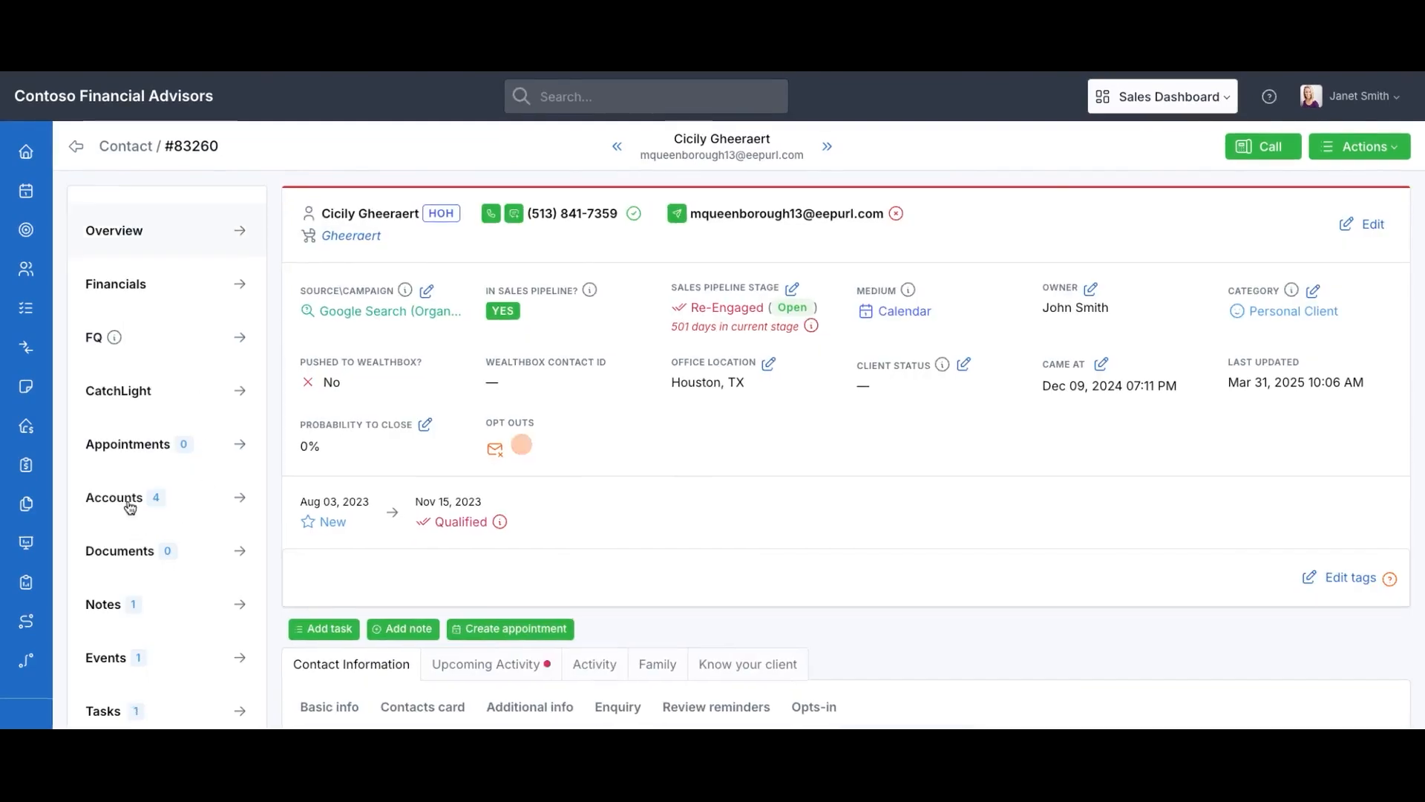
left_click(145, 504)
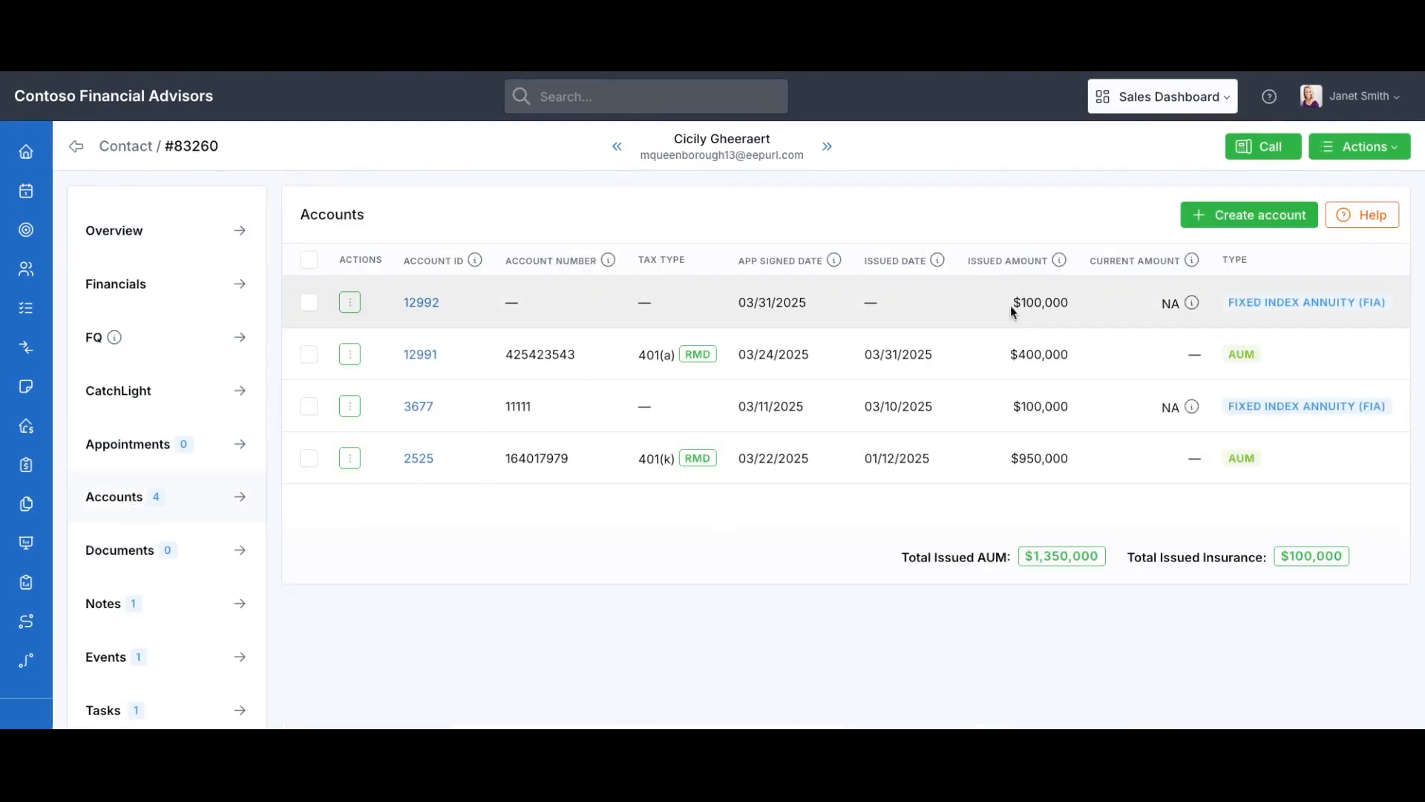
left_click_drag(1017, 301, 1101, 304)
left_click(418, 304)
scroll(872, 587, "down", 2)
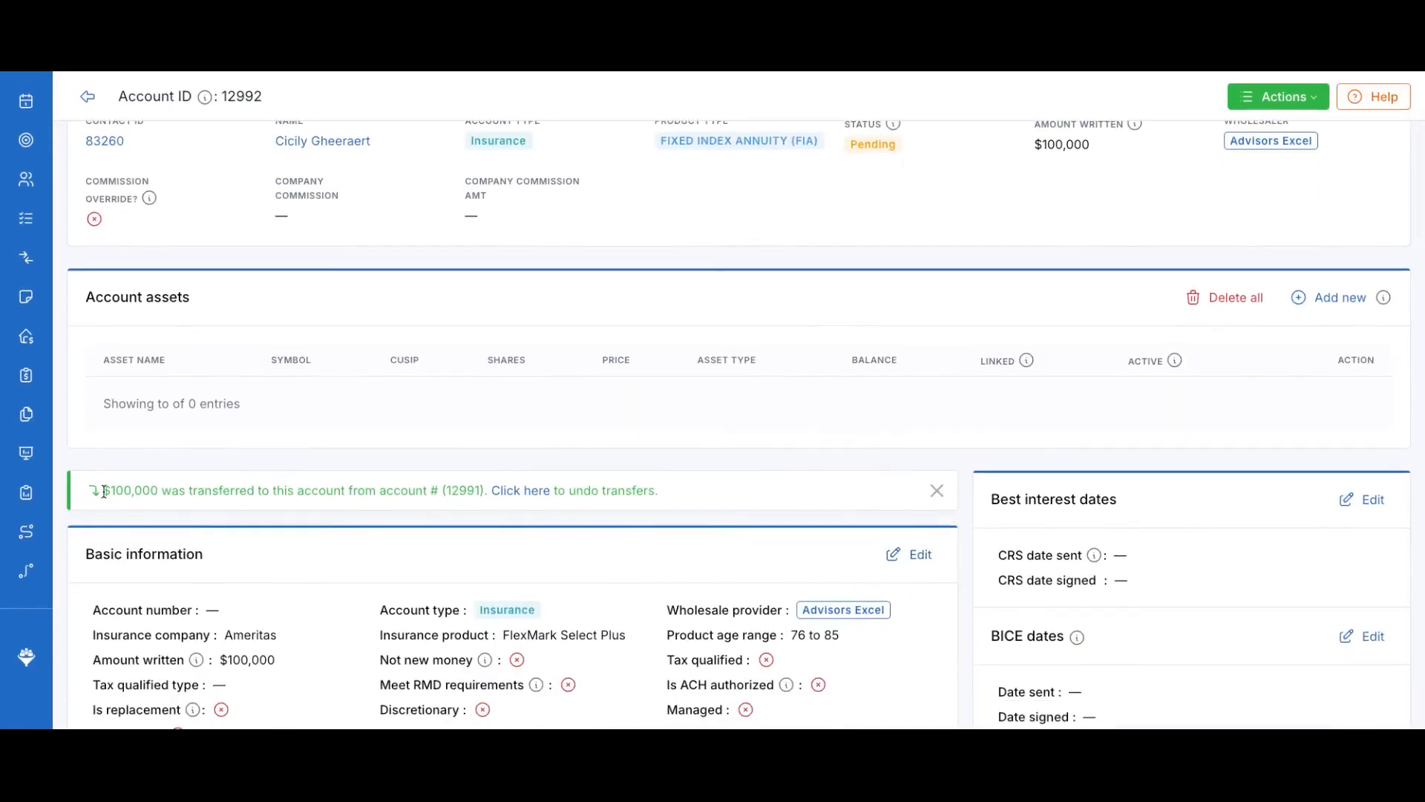
left_click_drag(103, 492, 463, 493)
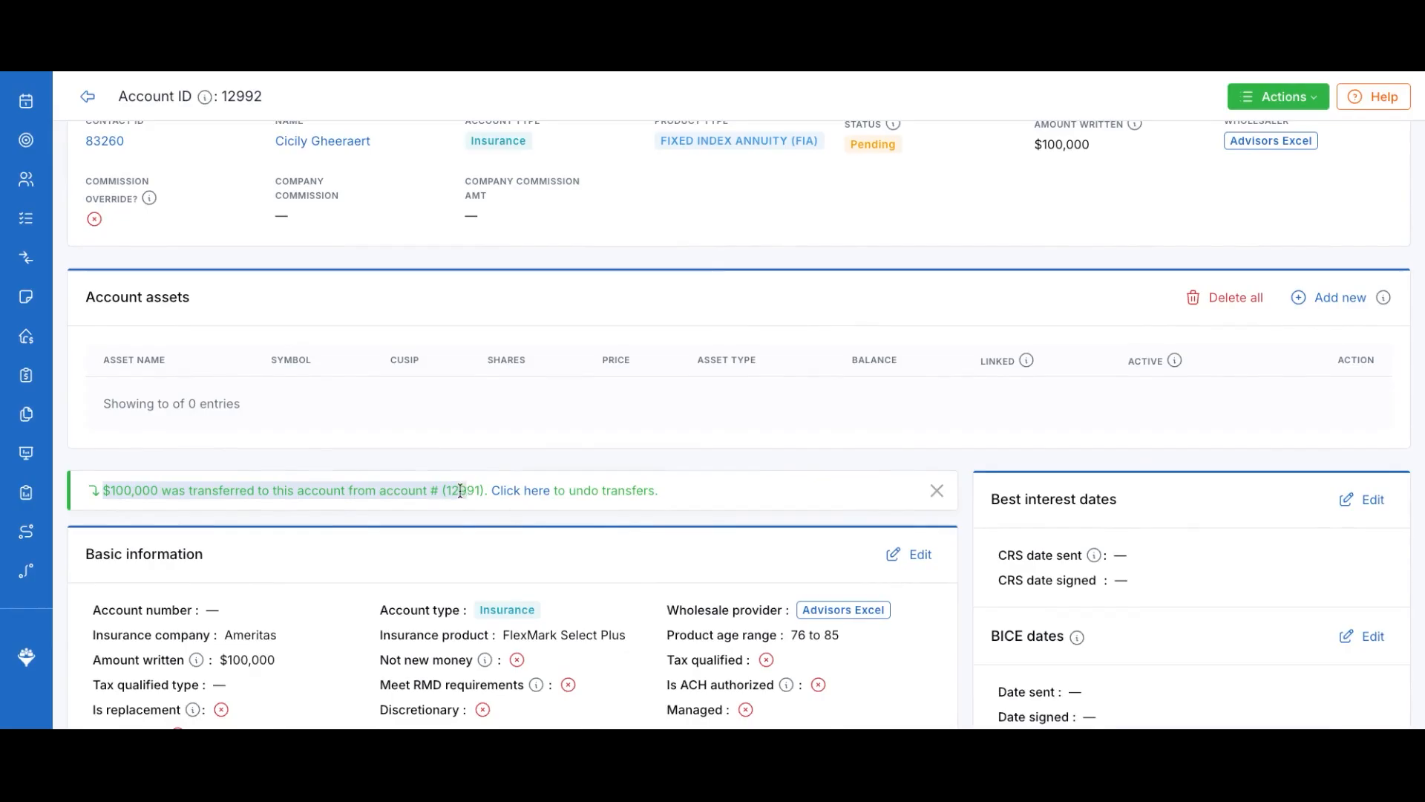
left_click(467, 491)
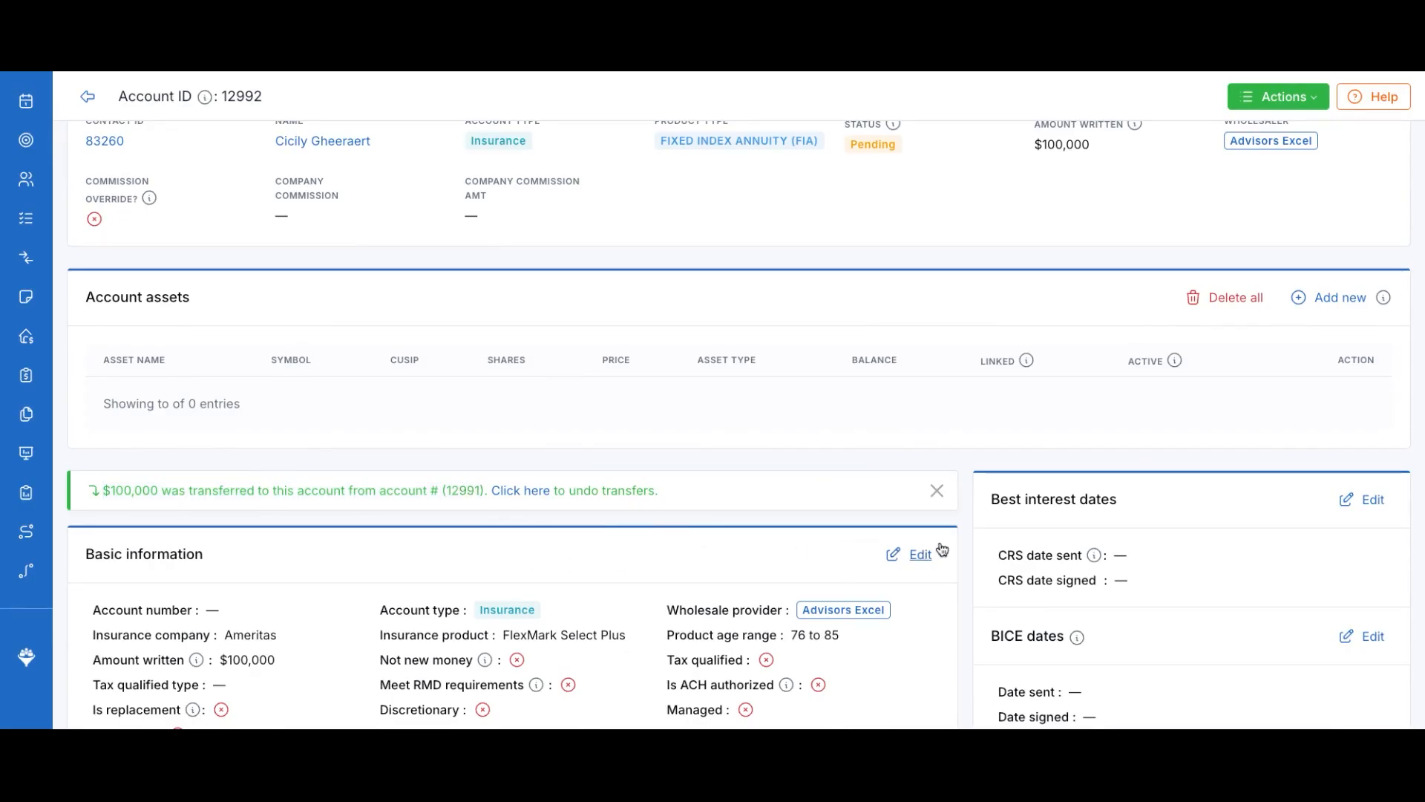
scroll(961, 425, "up", 2)
scroll(764, 554, "down", 1)
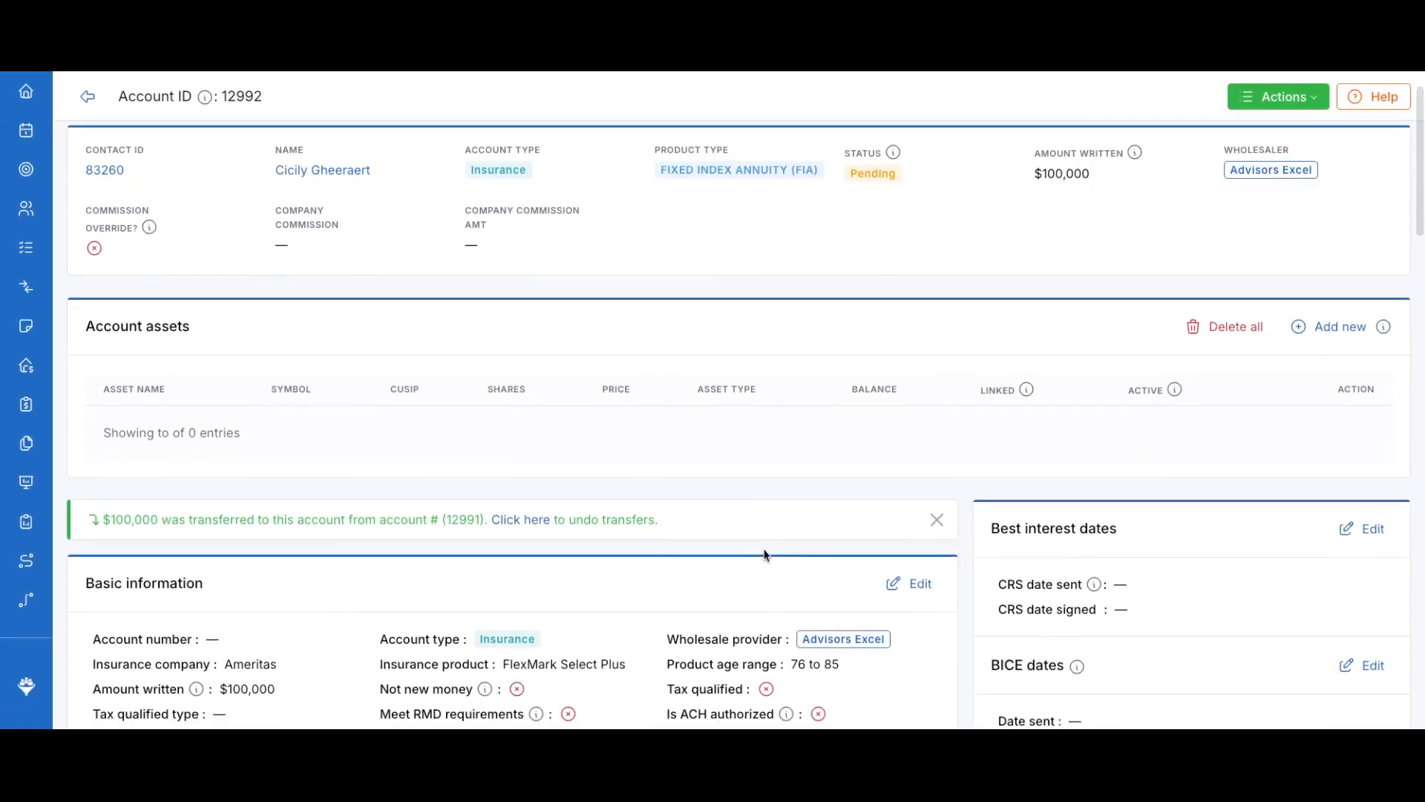
Edit account 12992 to Issued with policy issue date 03/31/2025 and its account number filled in
left_click(918, 583)
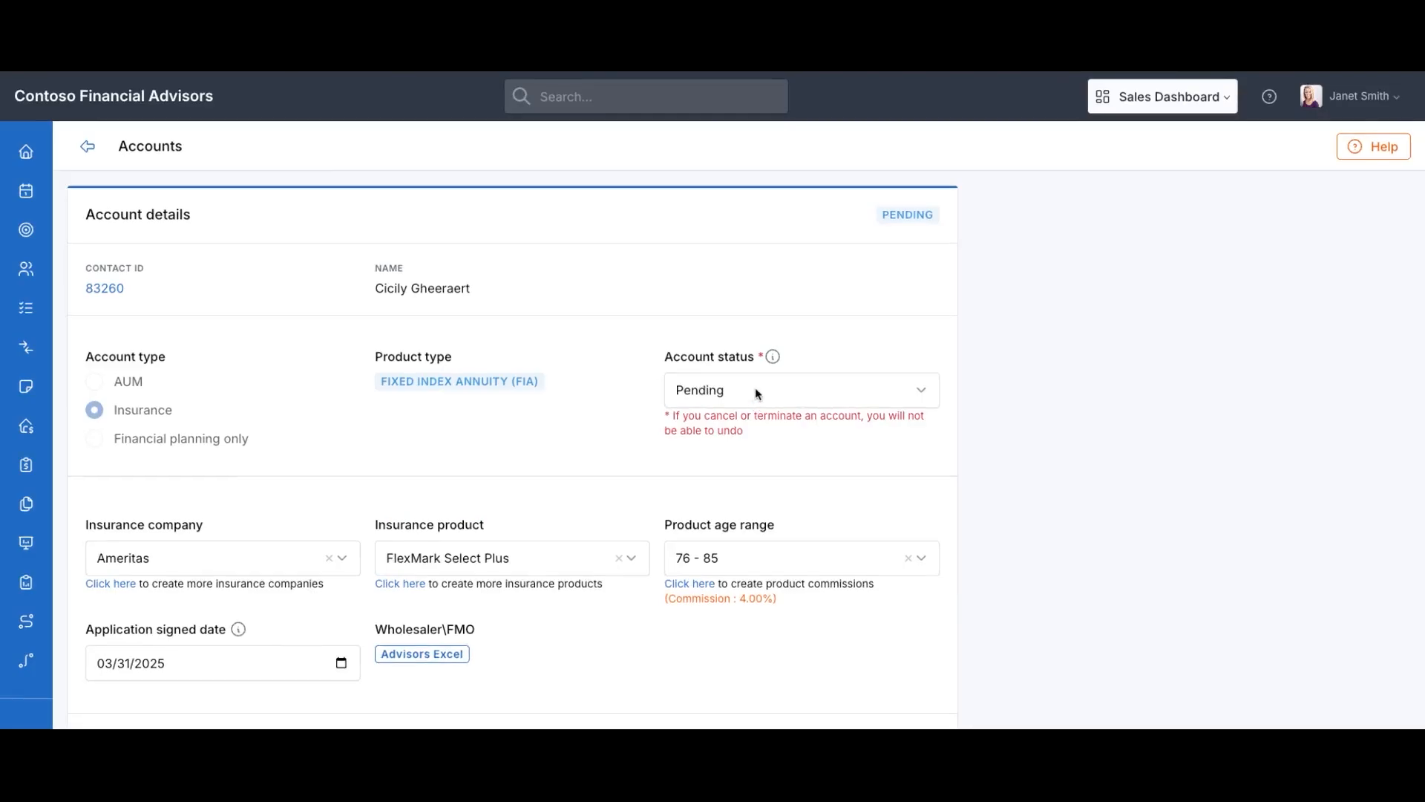
scroll(755, 386, "down", 5)
left_click(611, 525)
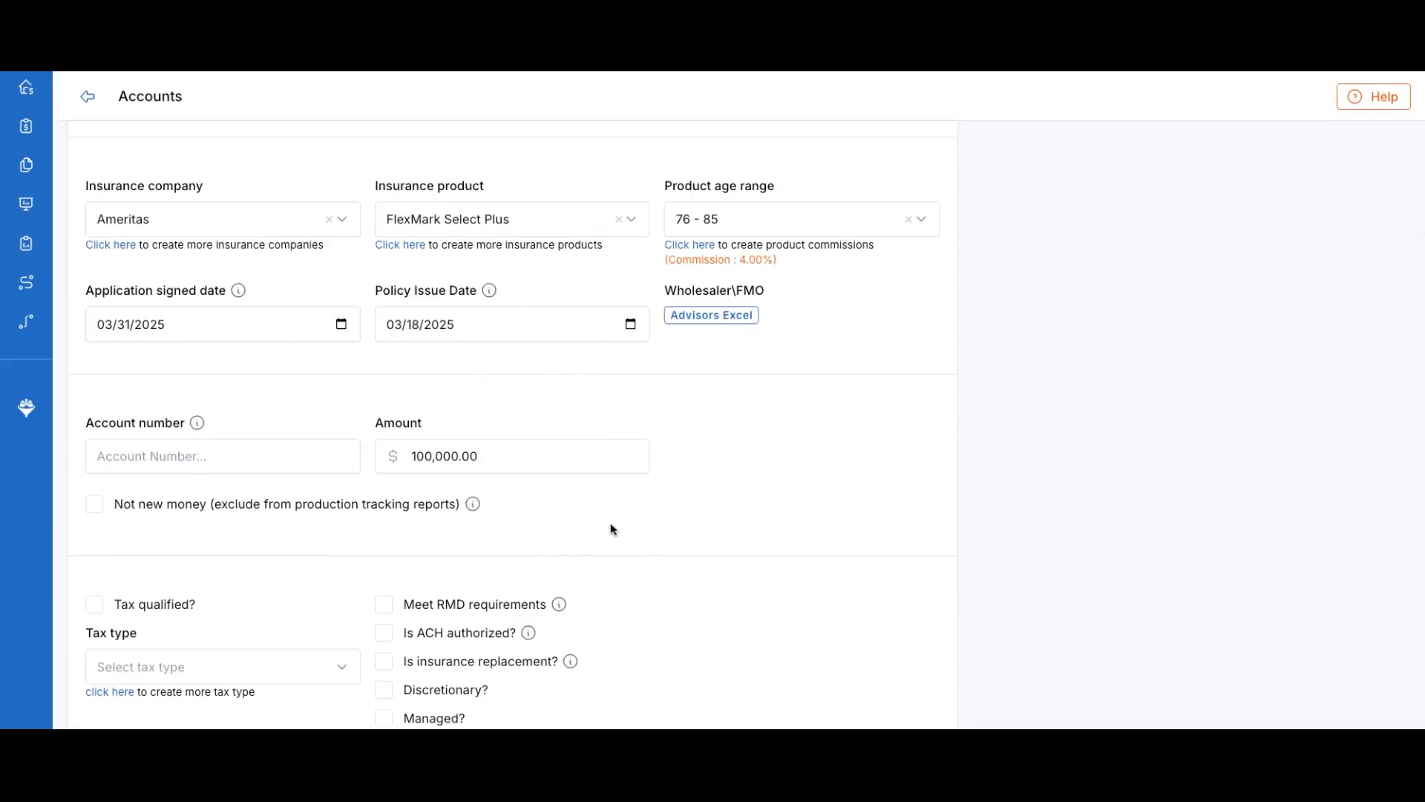
left_click(635, 323)
left_click(697, 566)
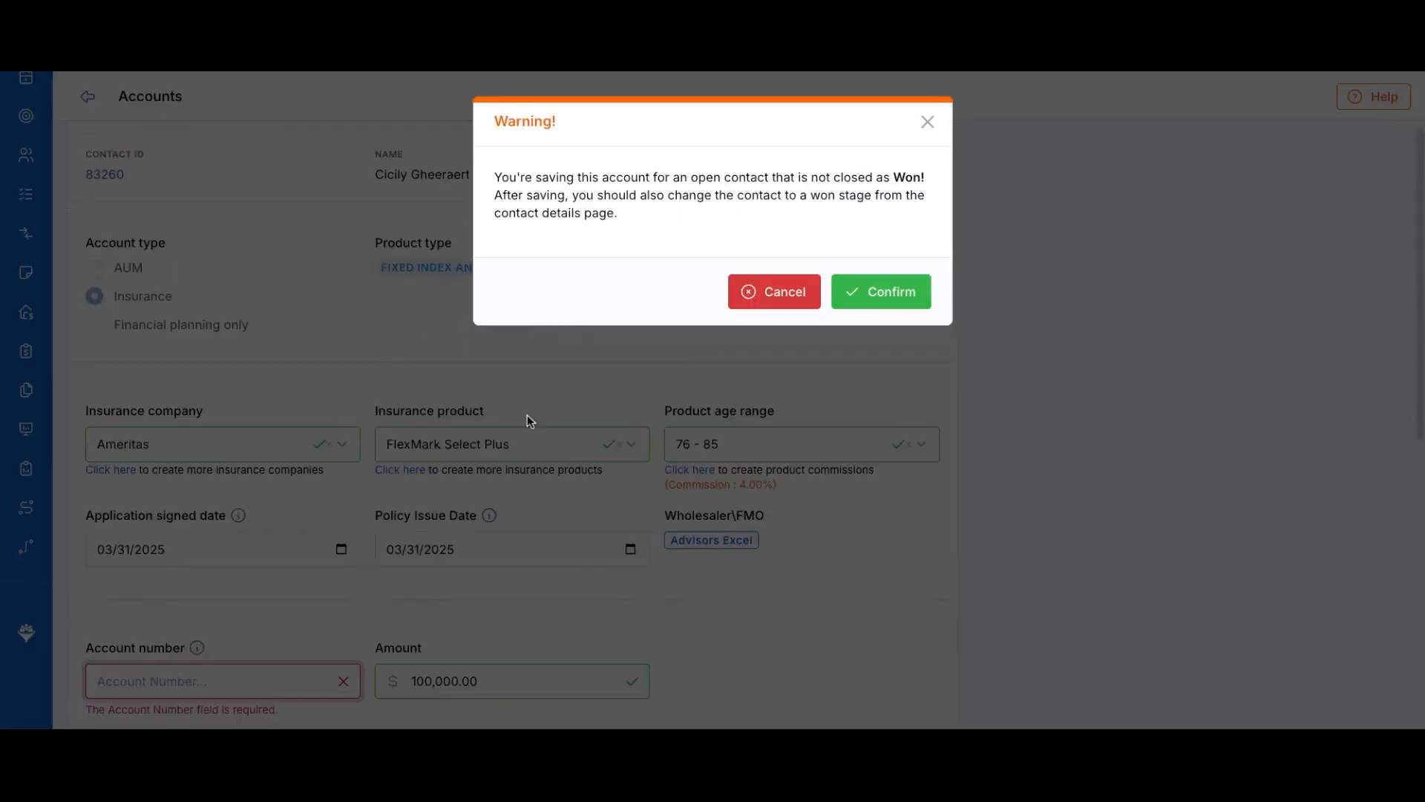
left_click(929, 123)
left_click(159, 679)
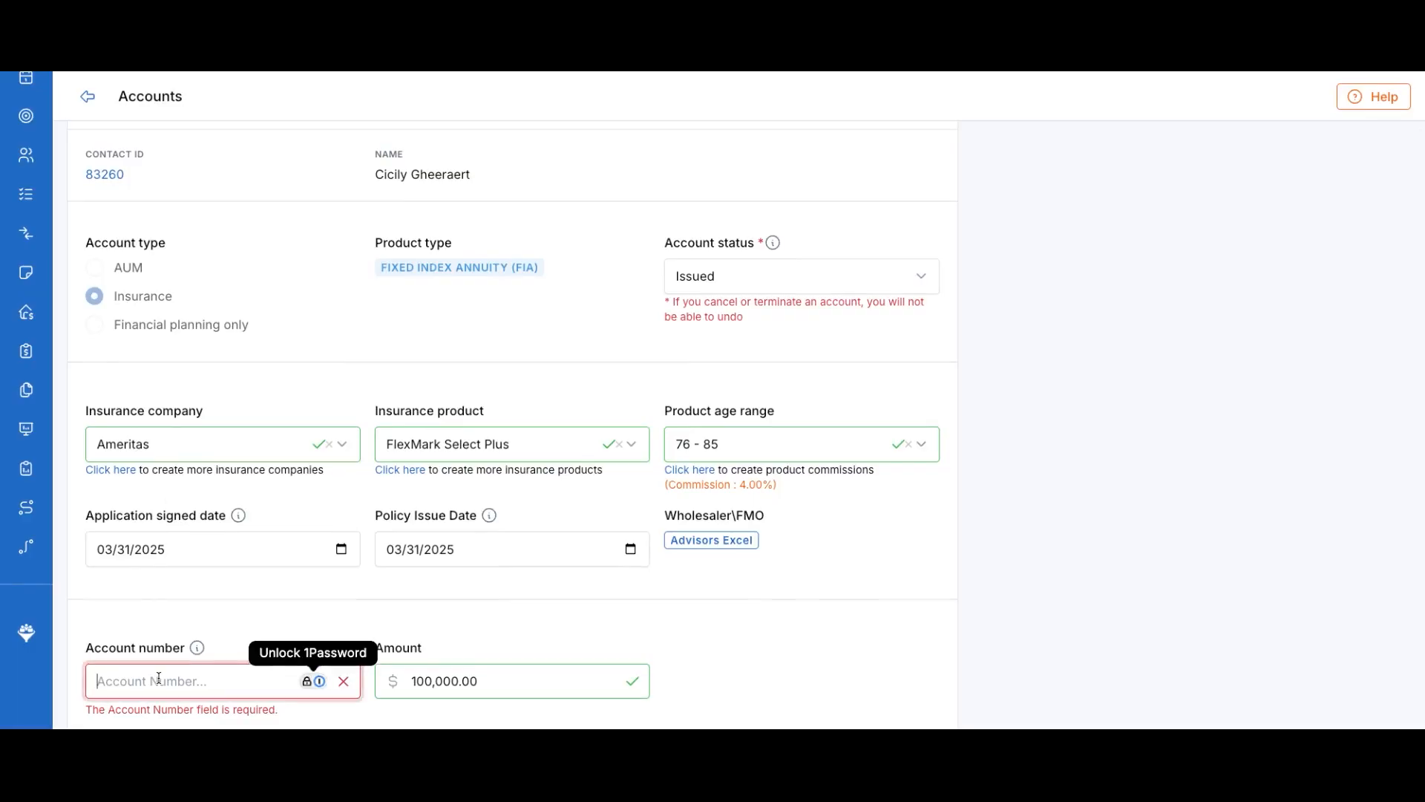
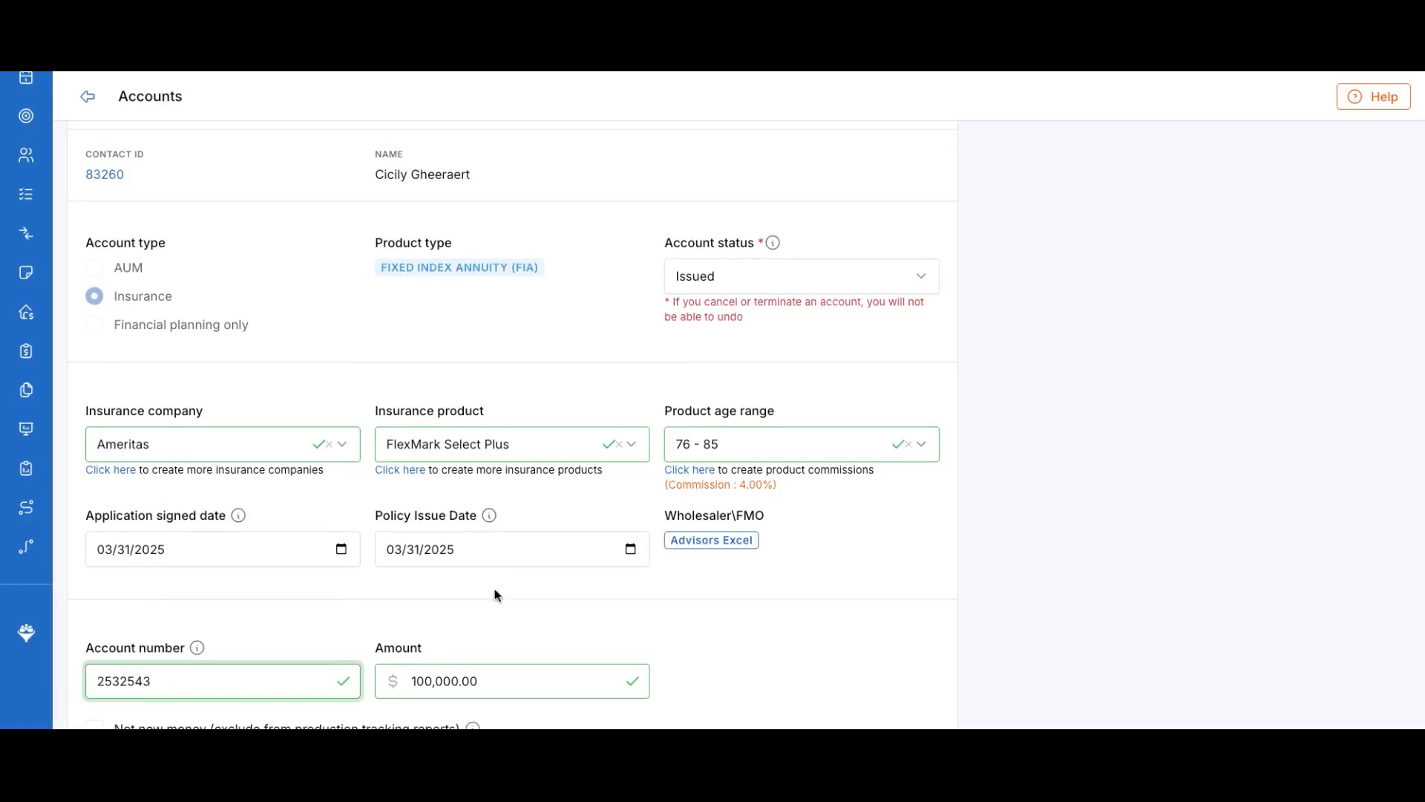
scroll(496, 594, "down", 7)
left_click(861, 617)
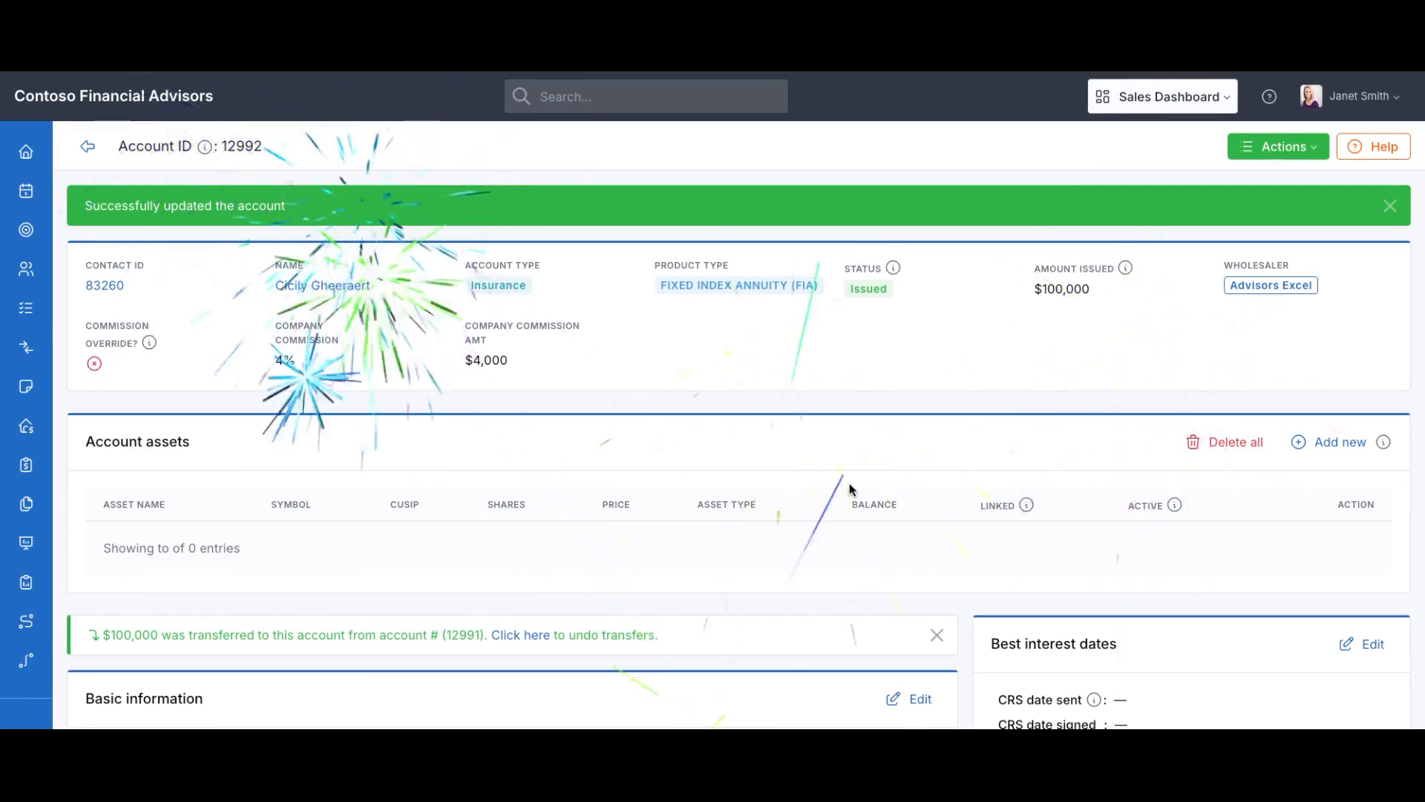
scroll(851, 475, "down", 10)
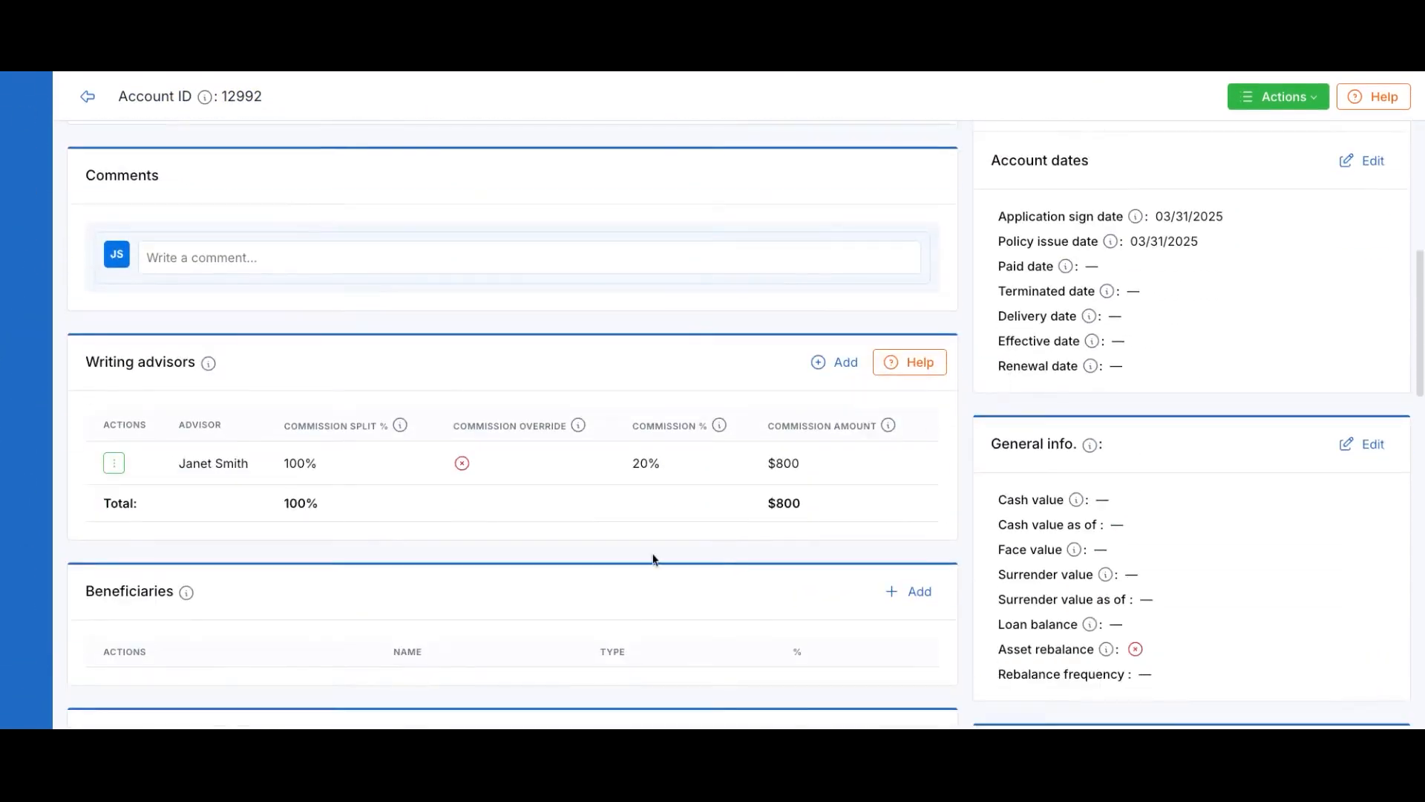
scroll(638, 463, "up", 10)
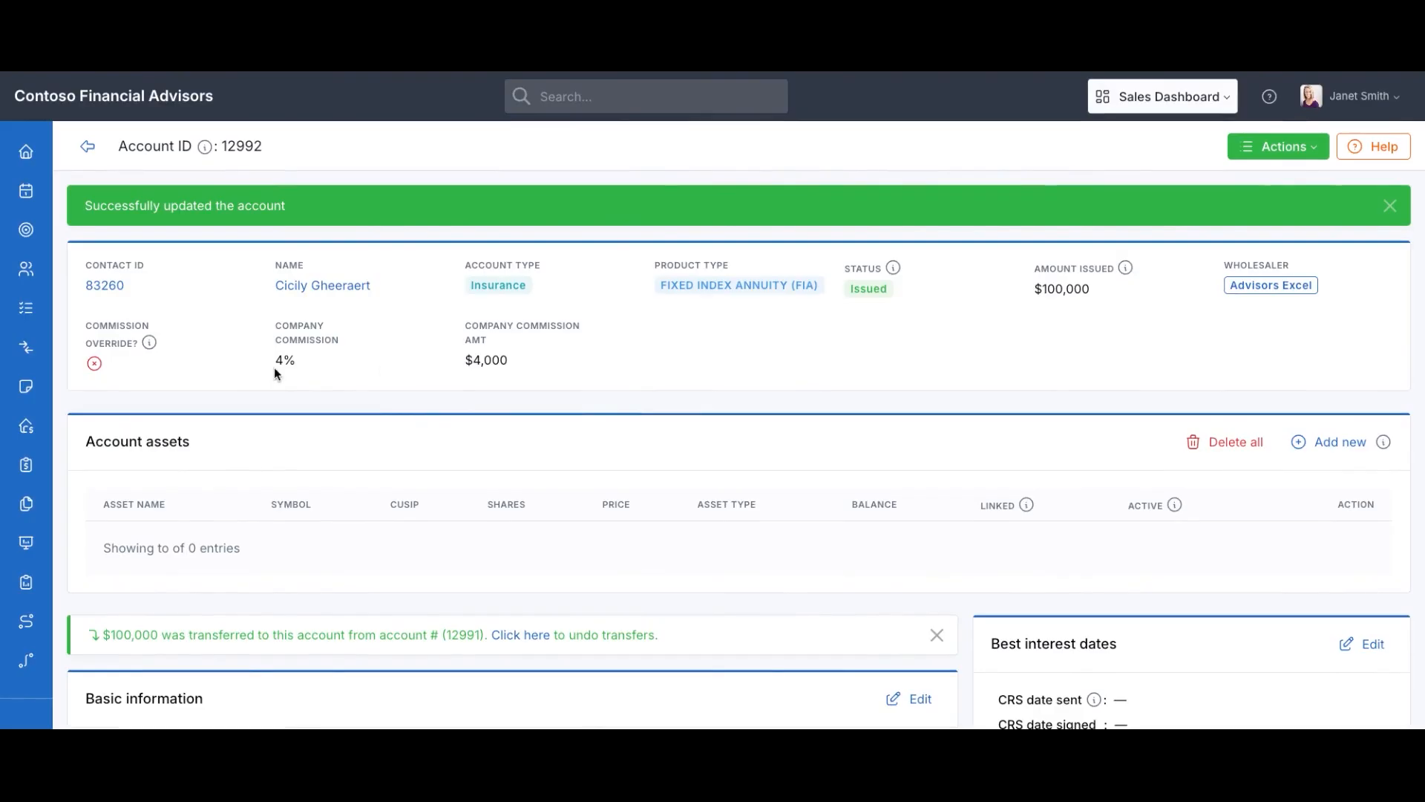
Begin a company fee payment, entering the name Received Commission
left_click(1389, 207)
left_click(1309, 156)
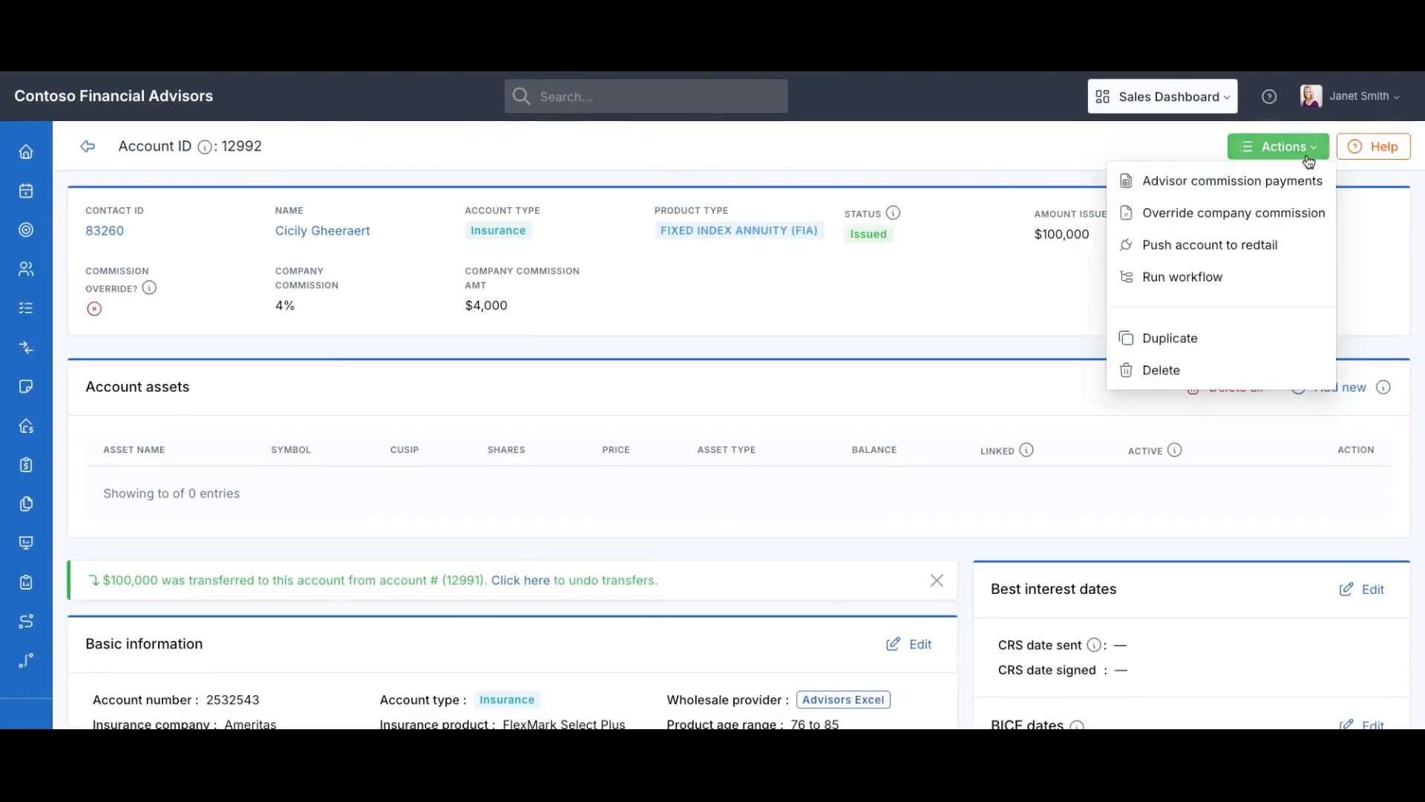
scroll(893, 414, "down", 15)
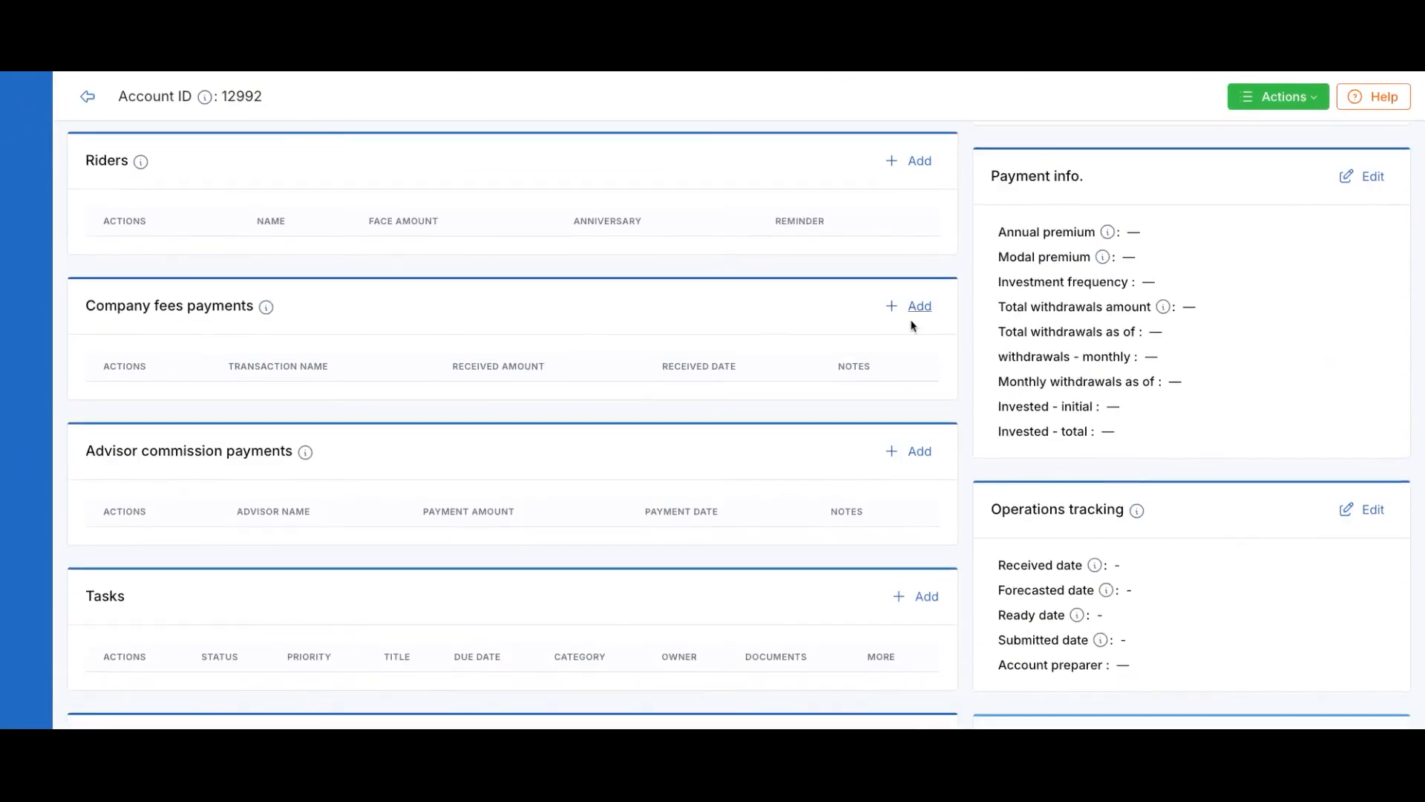
left_click(919, 306)
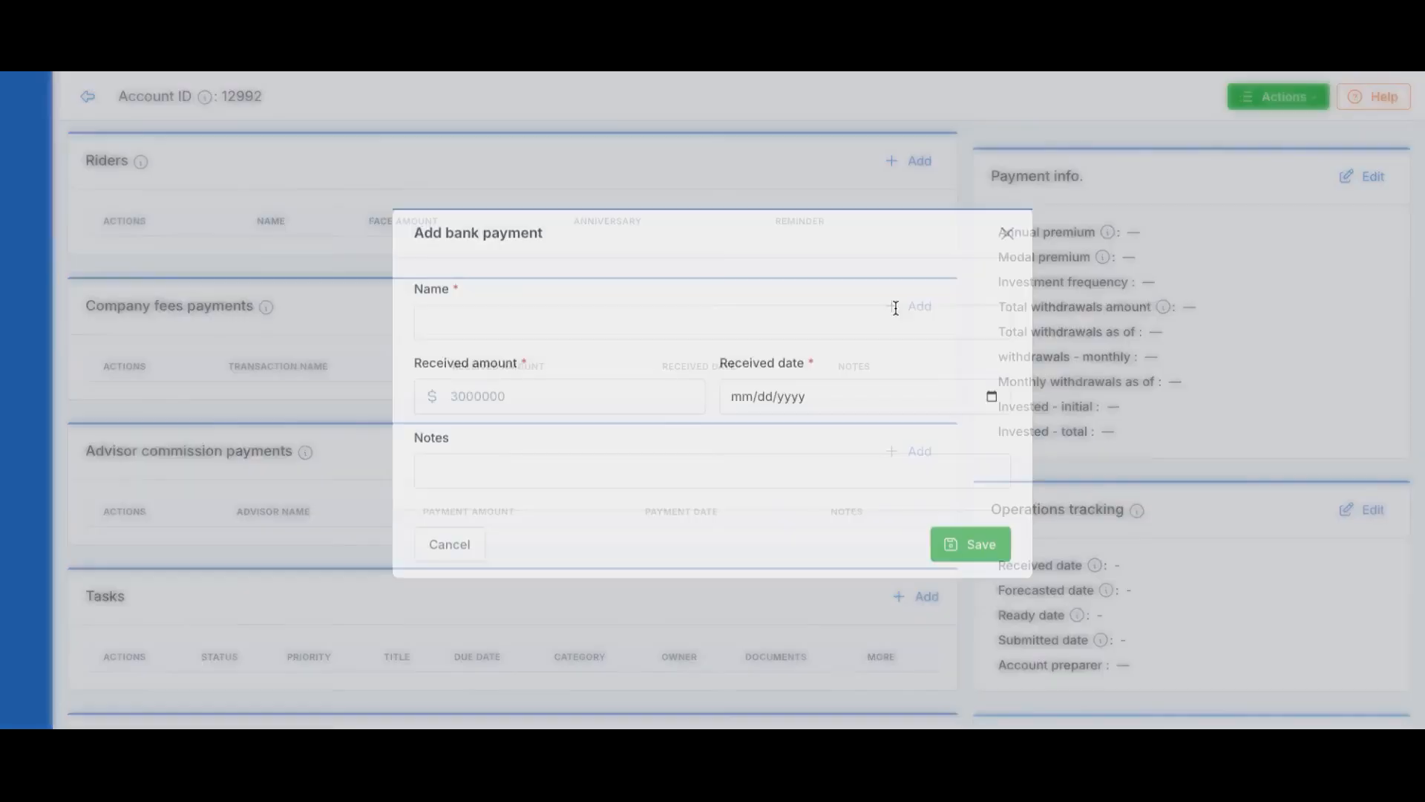
left_click(533, 331)
type("Received Commission")
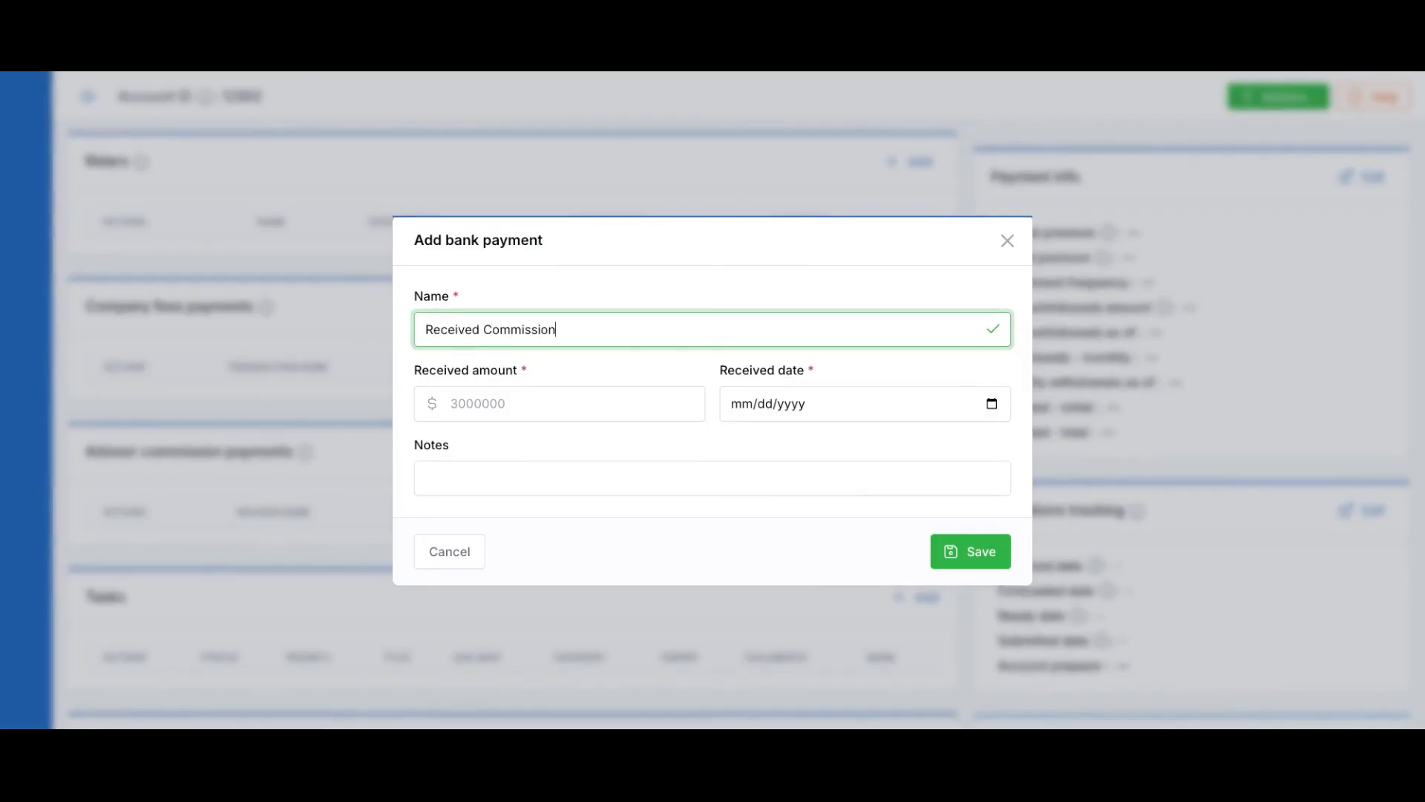
key("Tab")
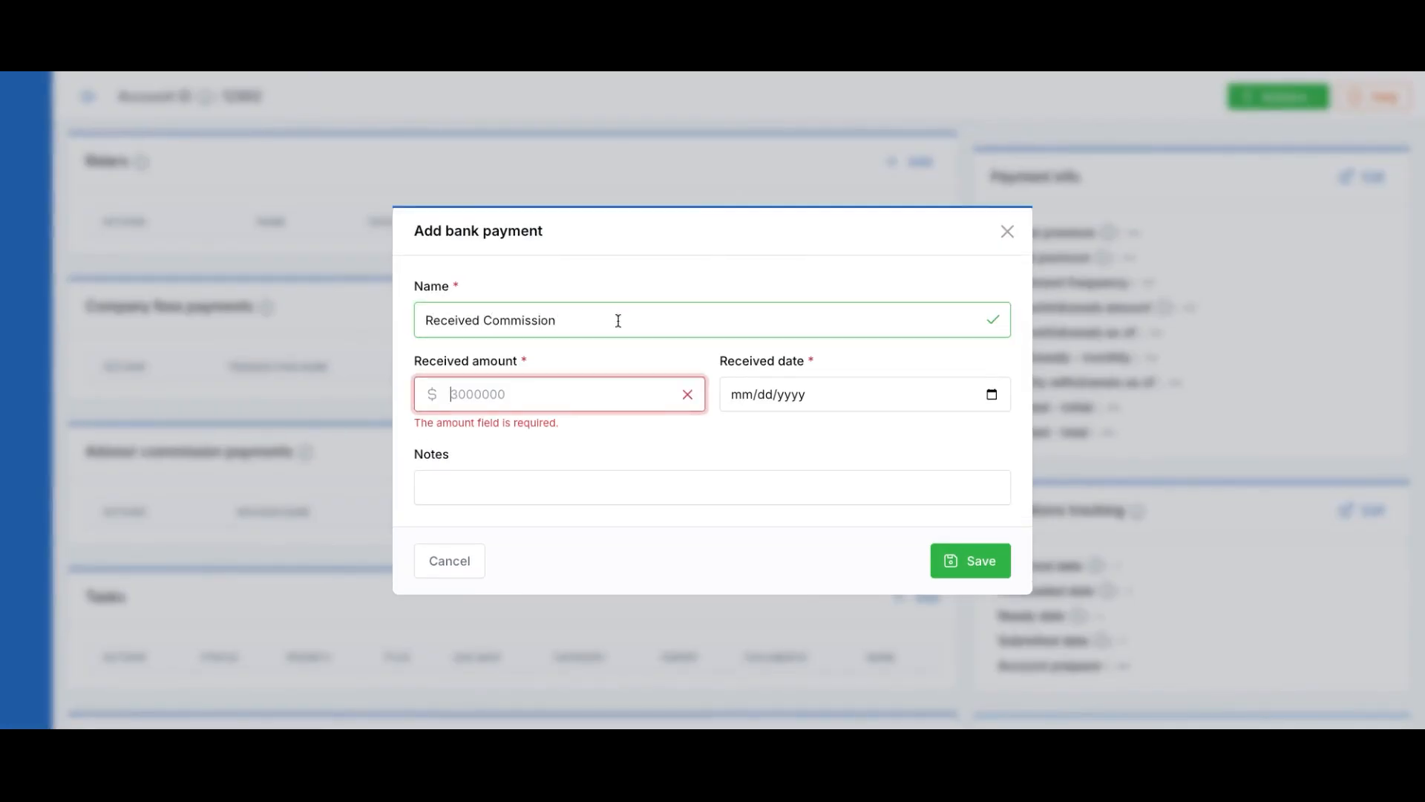
left_click(1007, 231)
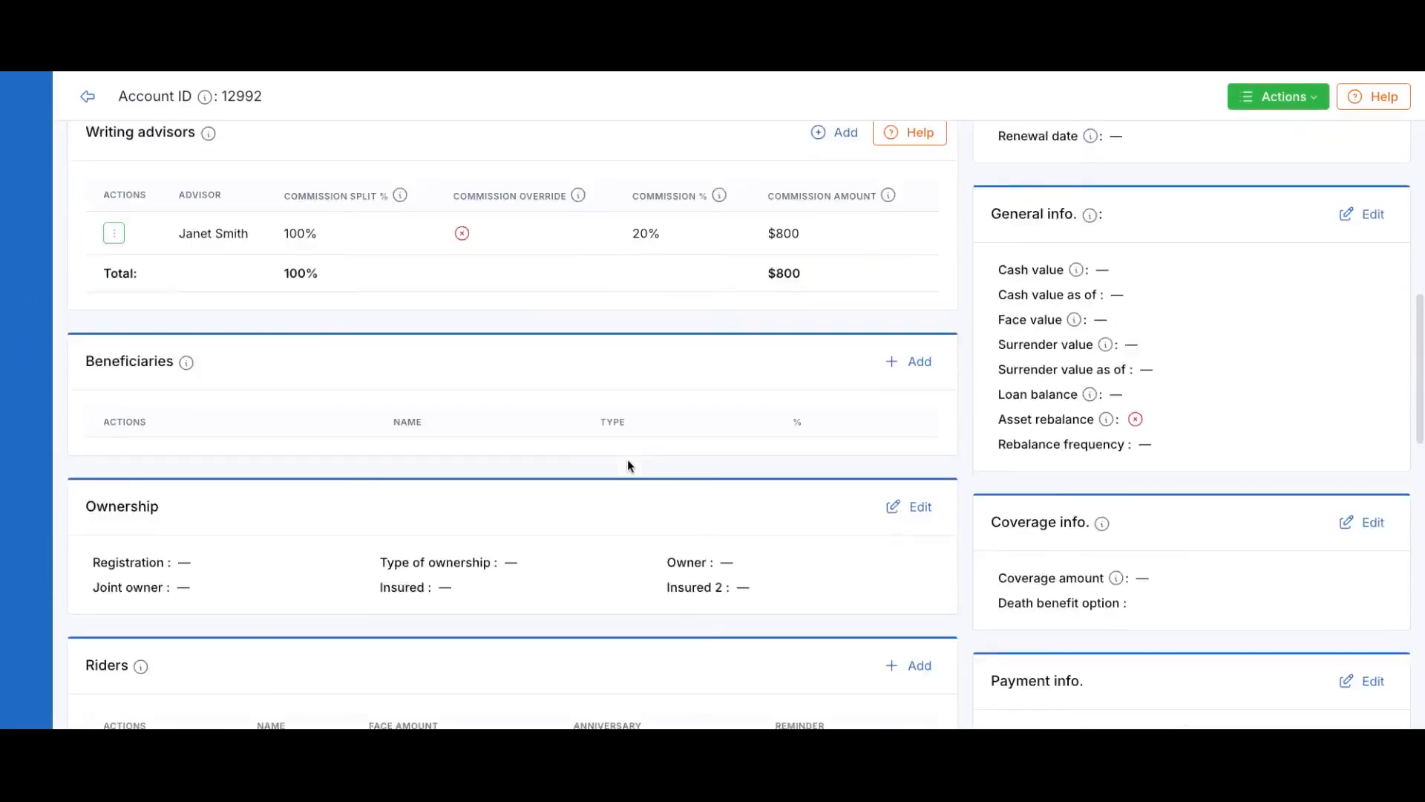
Enter amount 4000 and received date 03/31/2025, then save the fee payment
scroll(628, 465, "down", 6)
left_click(909, 383)
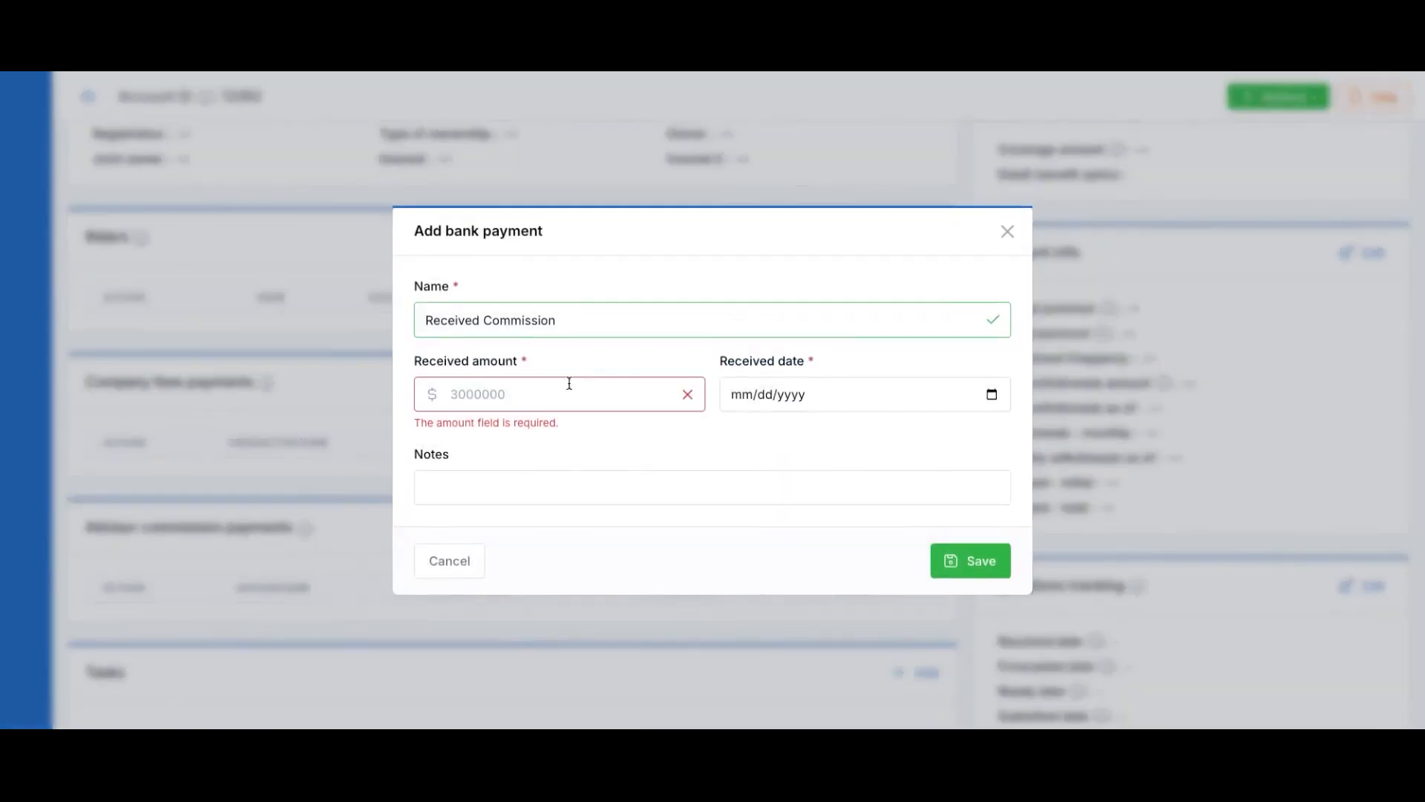
left_click(572, 394)
type("4000")
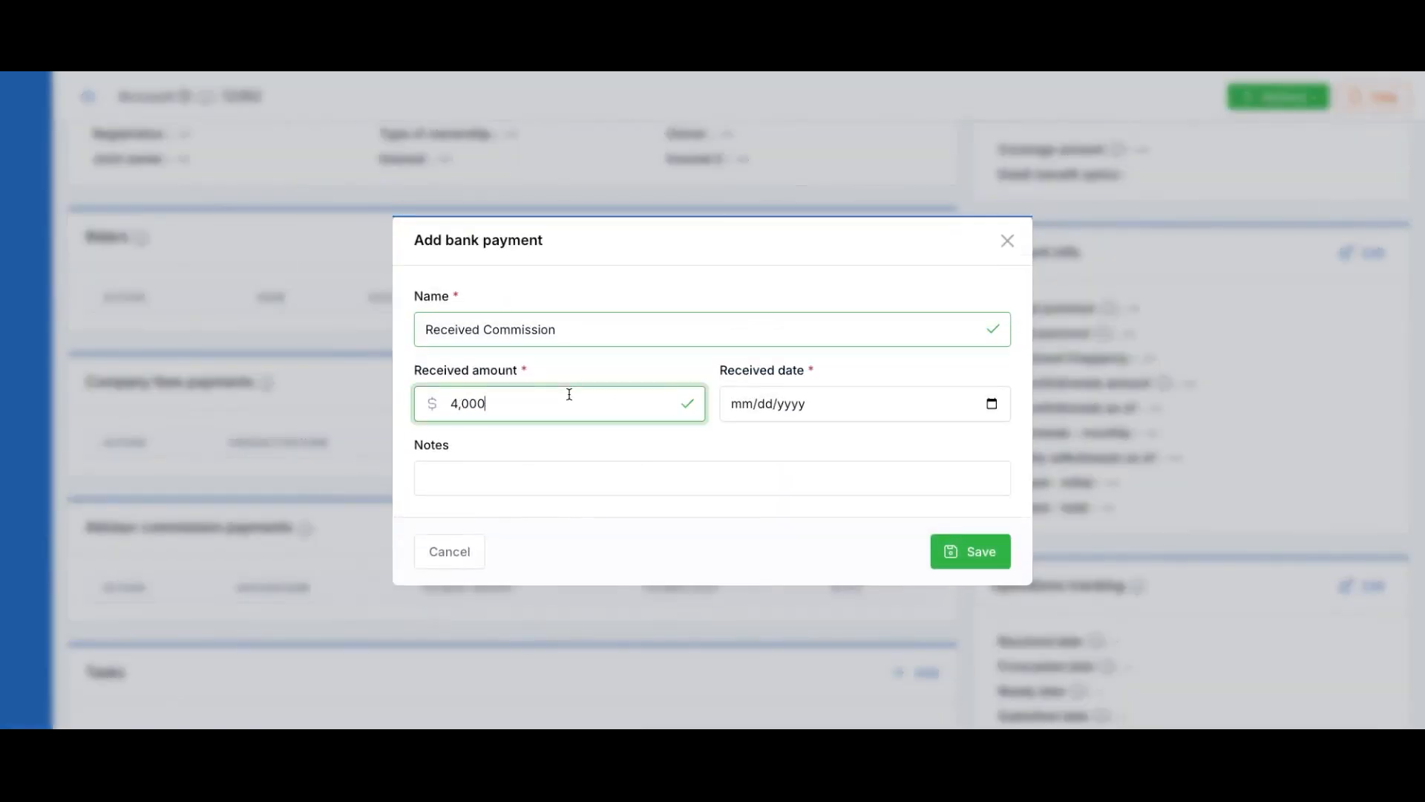
left_click(992, 403)
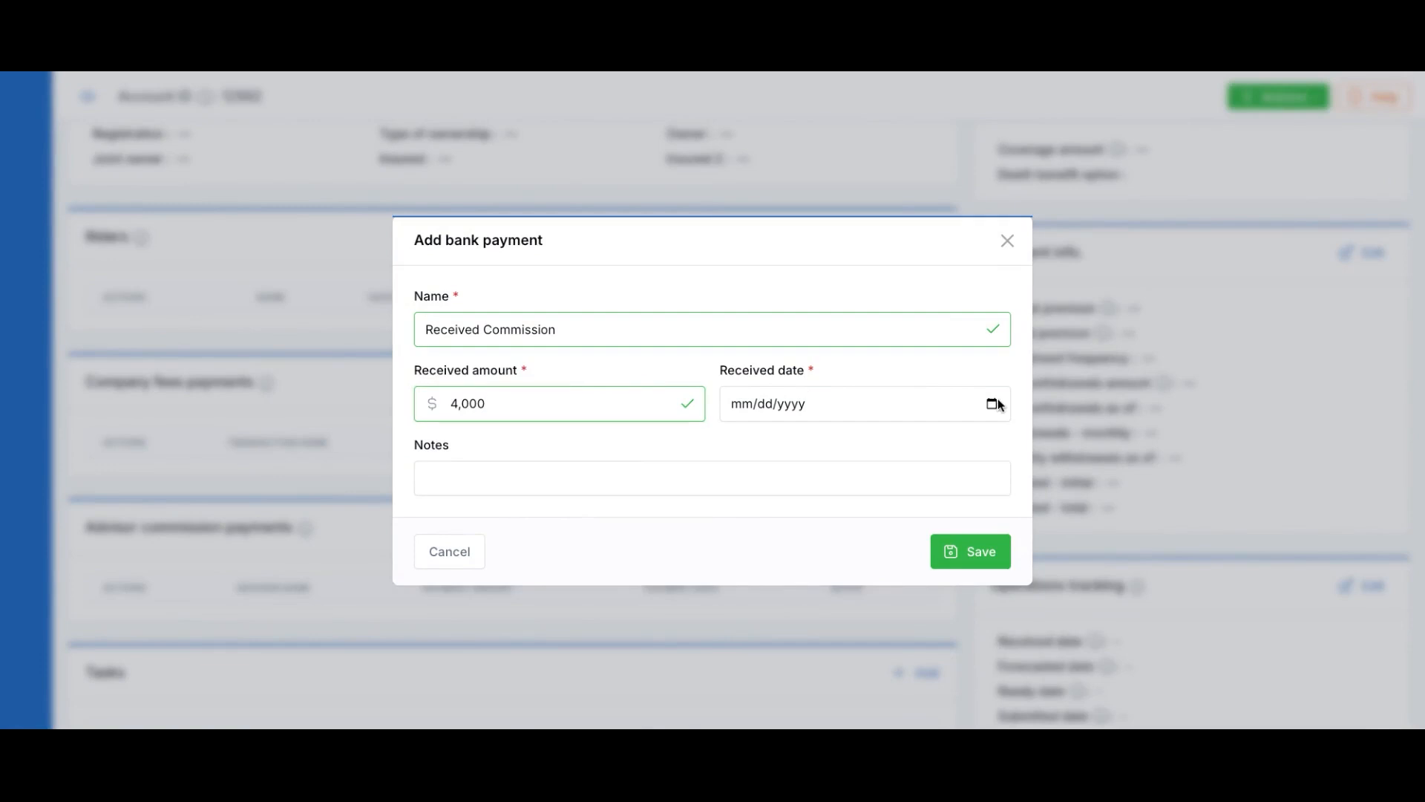
left_click(708, 593)
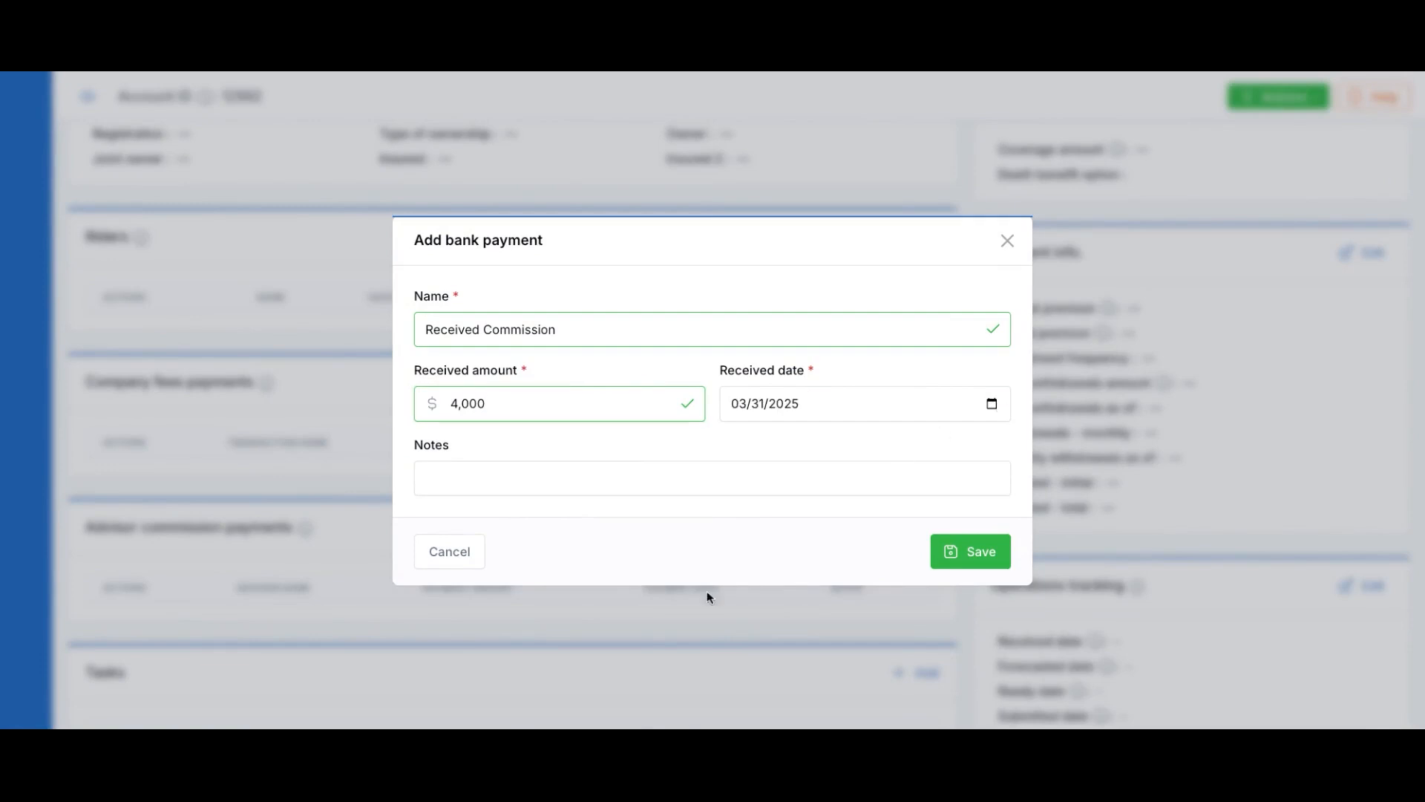
left_click(959, 553)
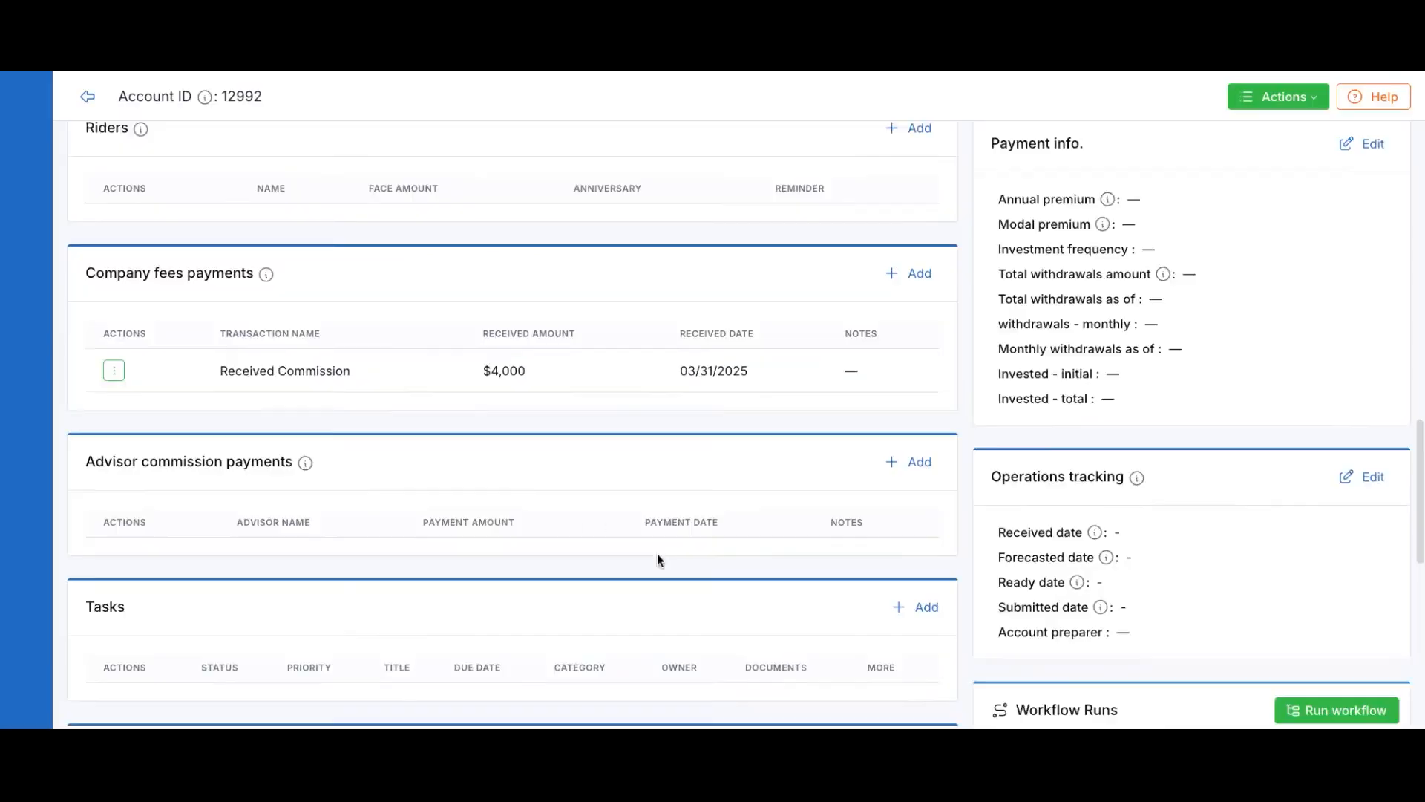
scroll(657, 560, "down", 2)
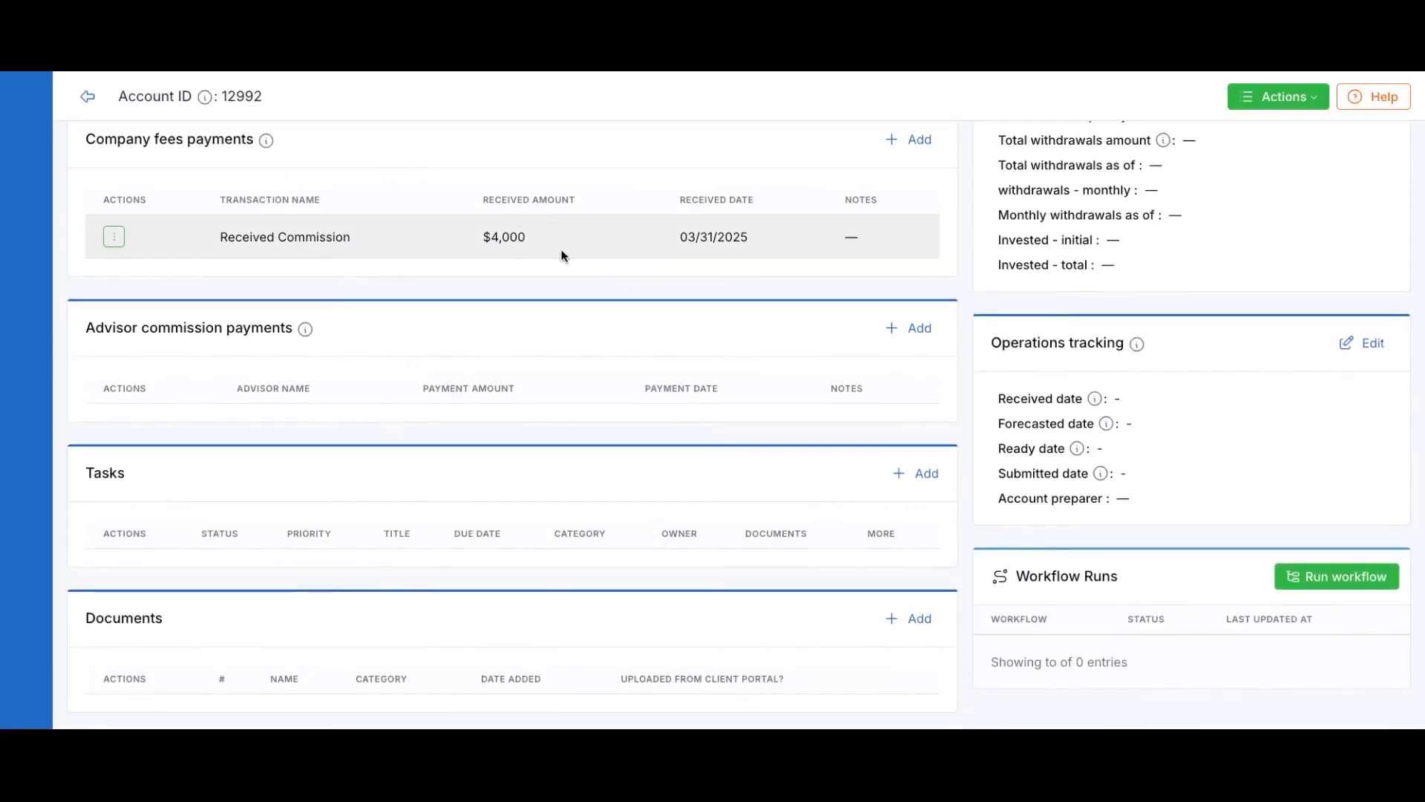
scroll(620, 453, "up", 8)
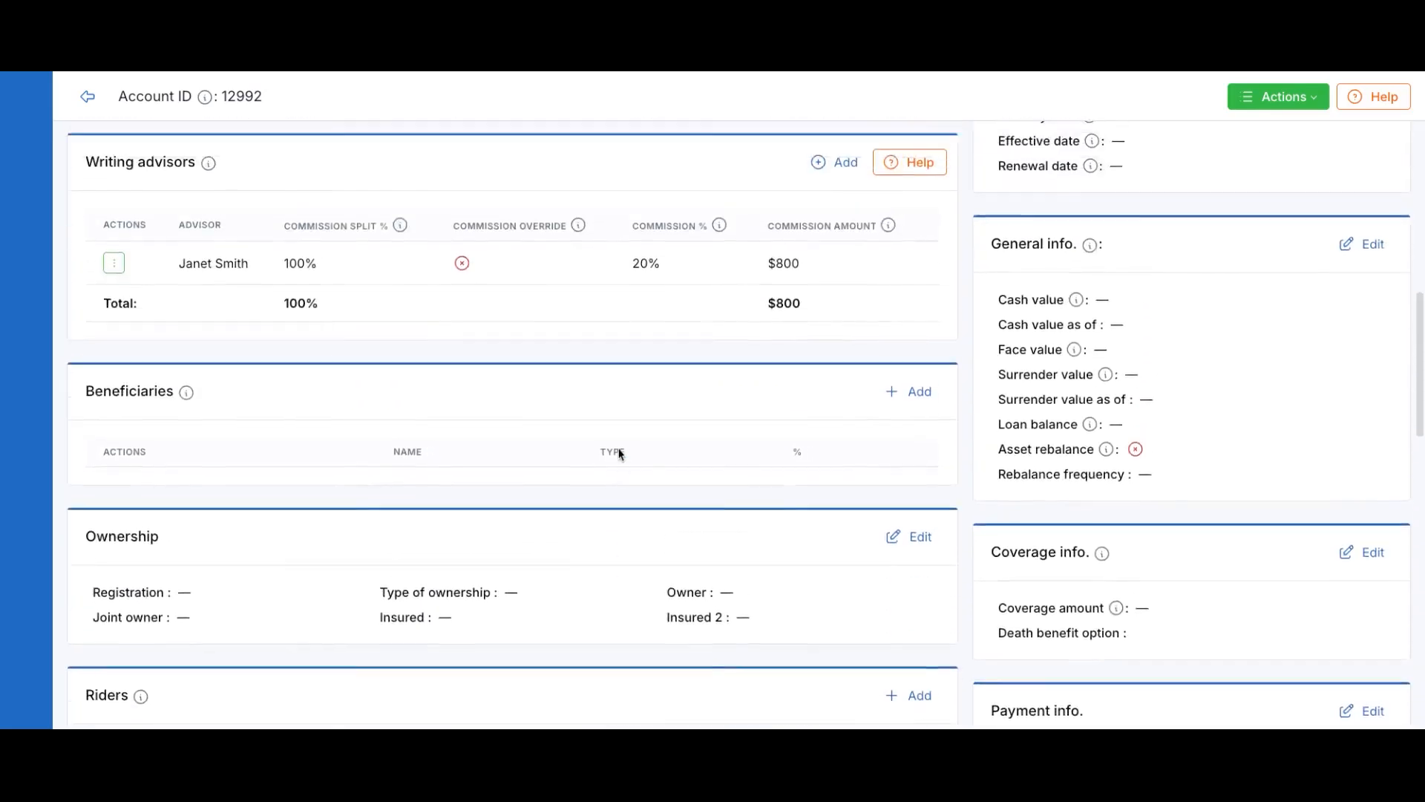
scroll(645, 432, "down", 10)
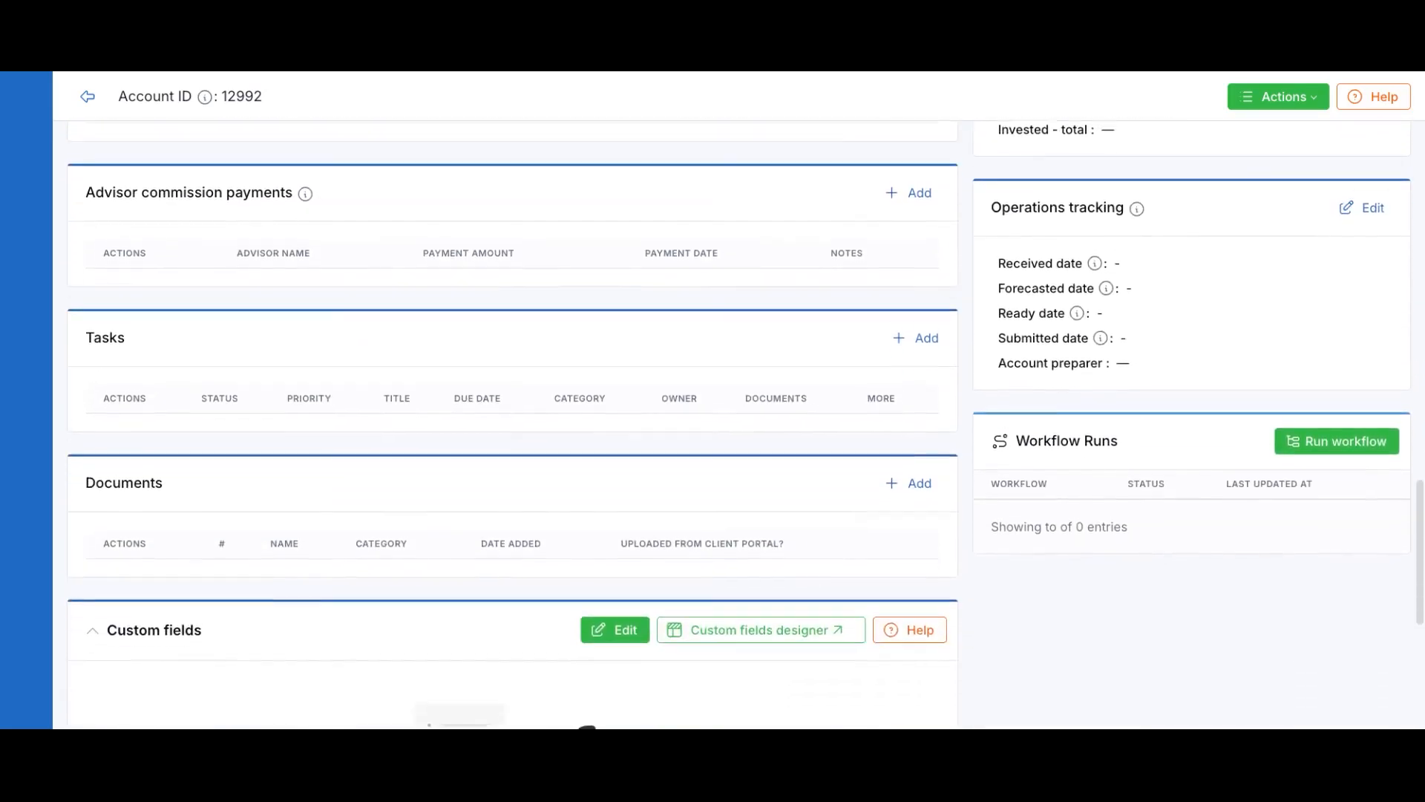
scroll(653, 424, "up", 1)
Pay the account's writing advisor an $800 commission and save the payment
left_click(921, 257)
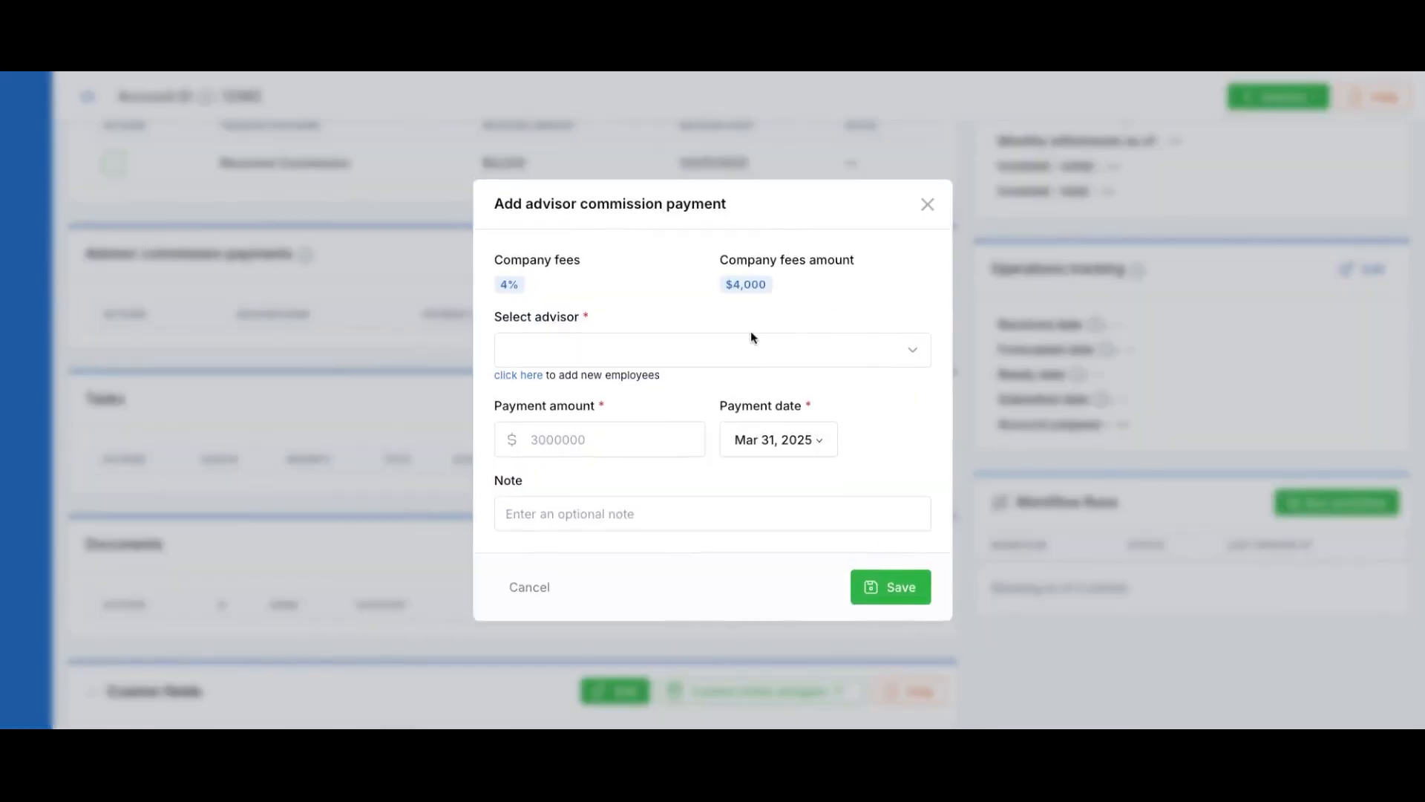
left_click(679, 352)
left_click(609, 439)
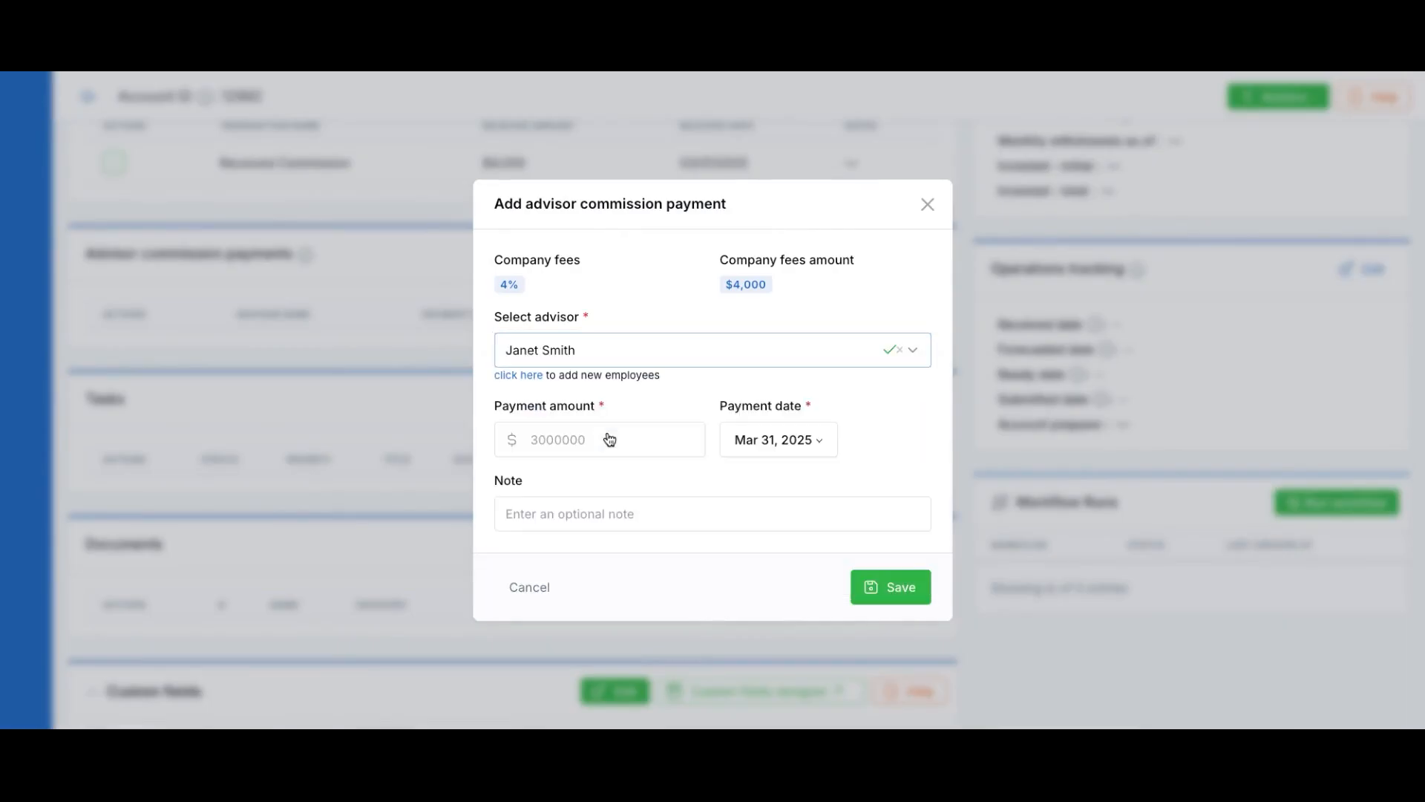
left_click(588, 434)
type("800")
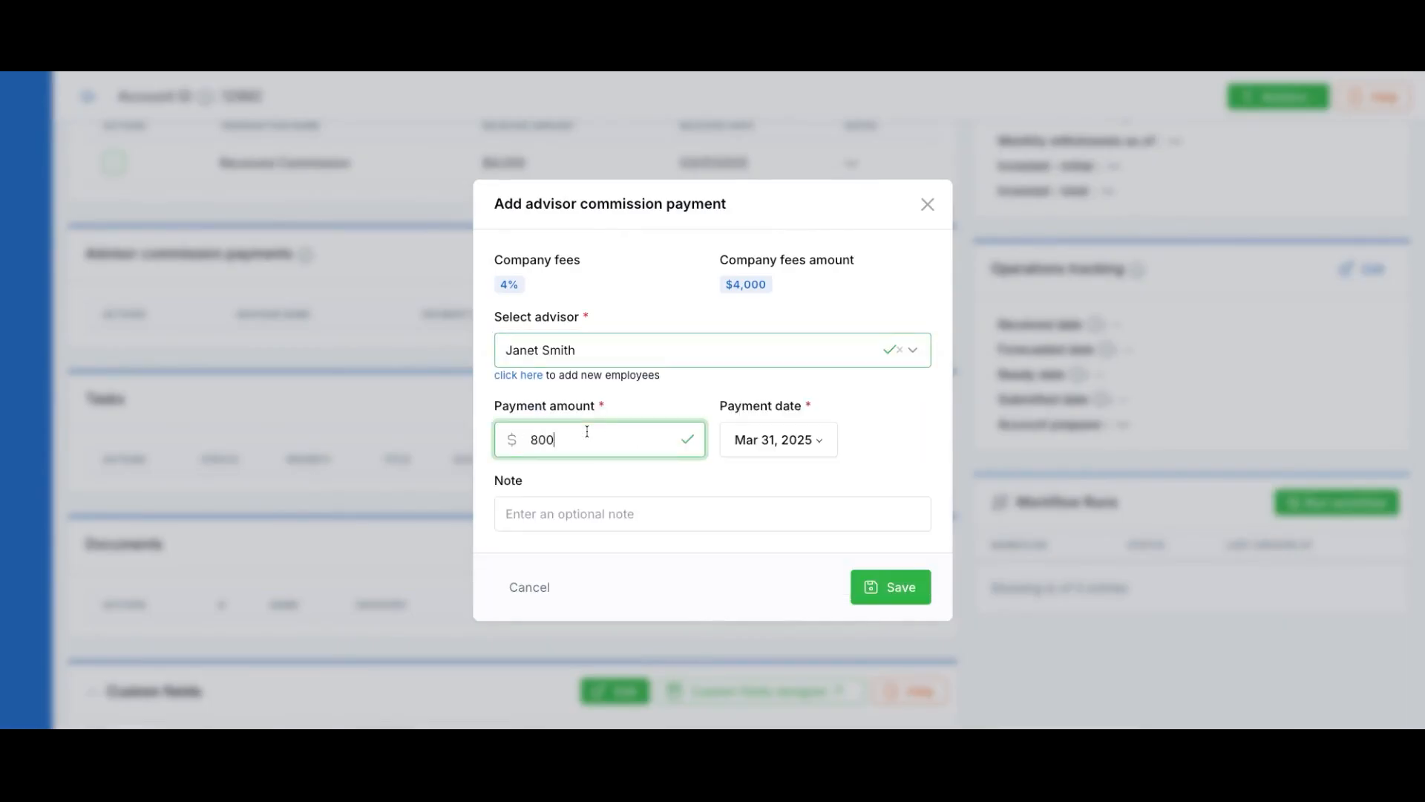
left_click(900, 591)
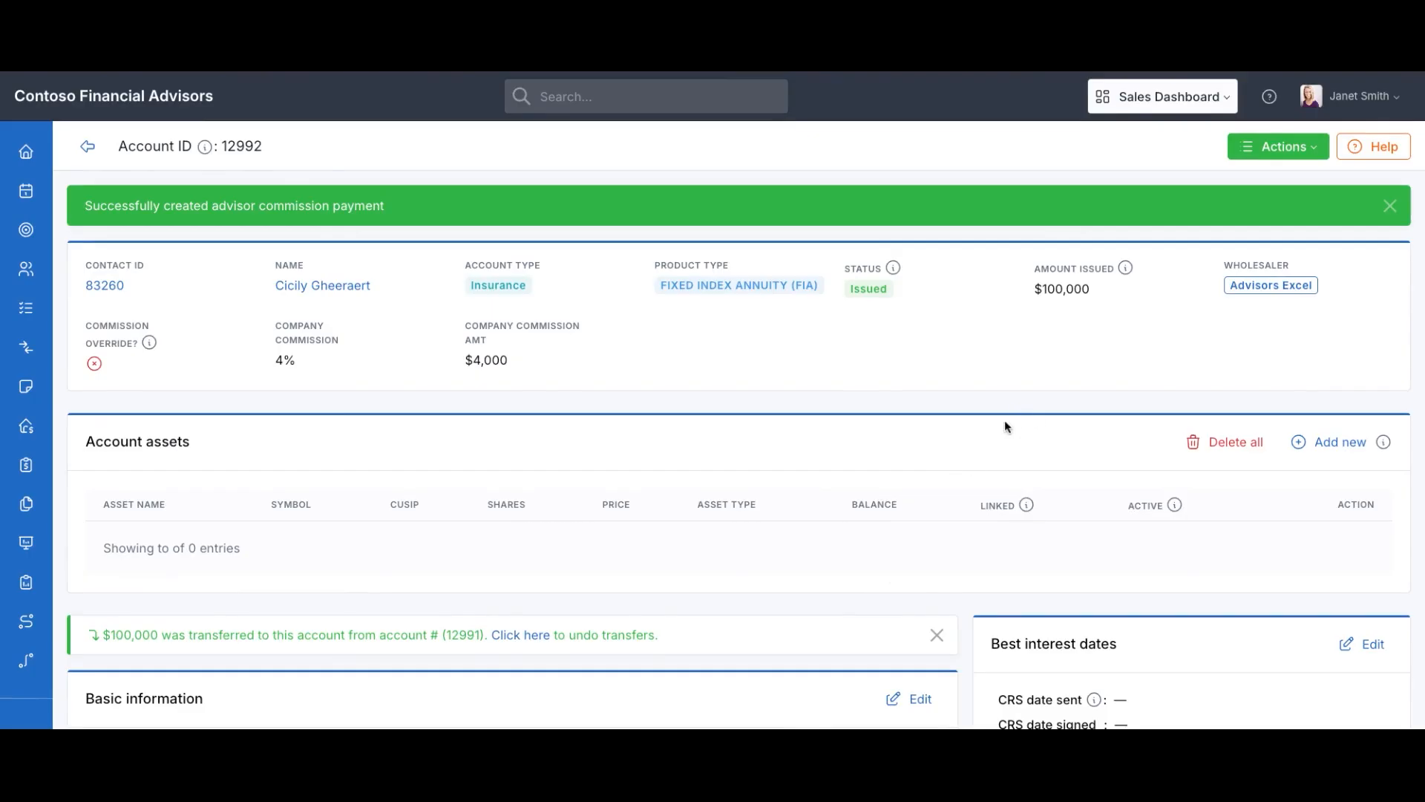
mouse_move(26, 268)
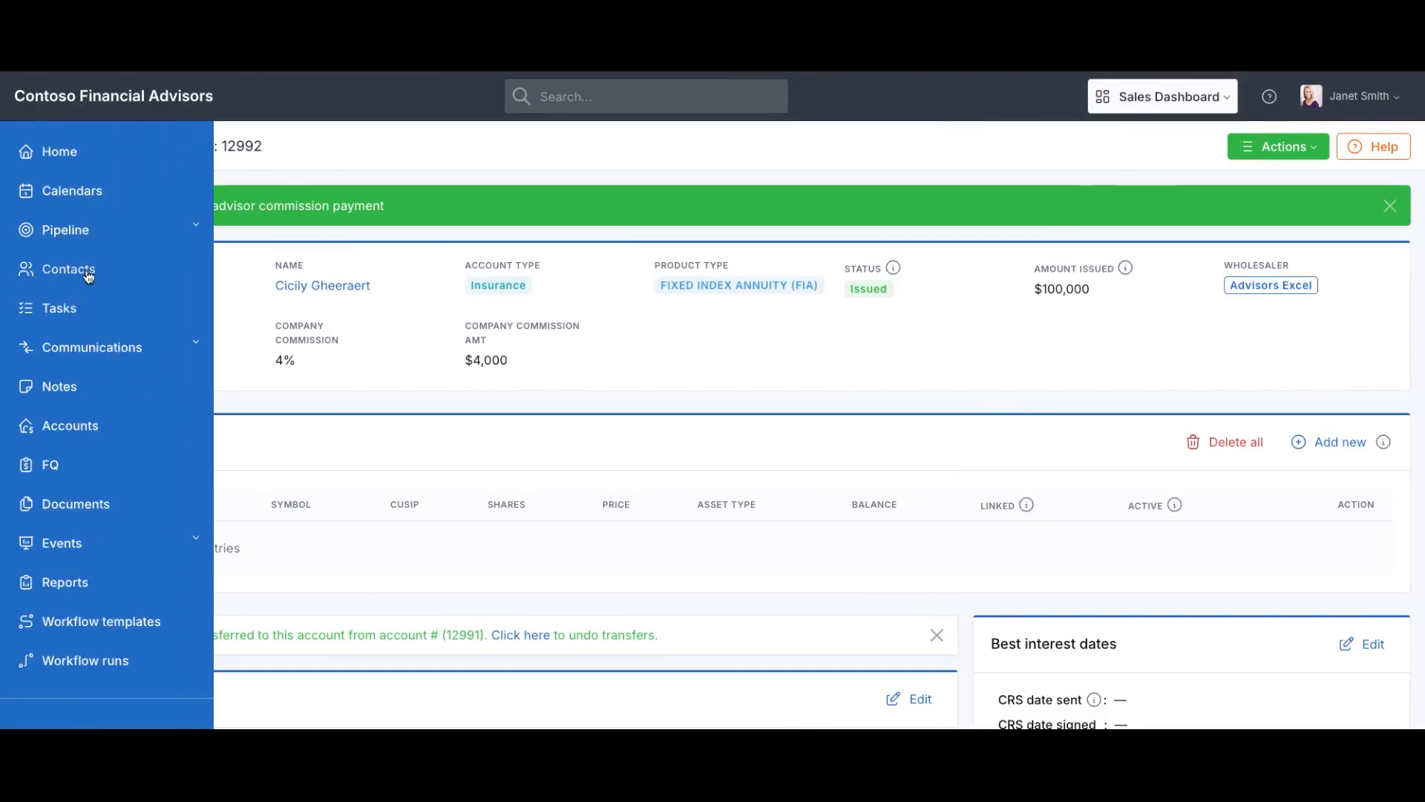
Review the account transfers page, then return to Accounts and reopen the actions and reports list
left_click(87, 429)
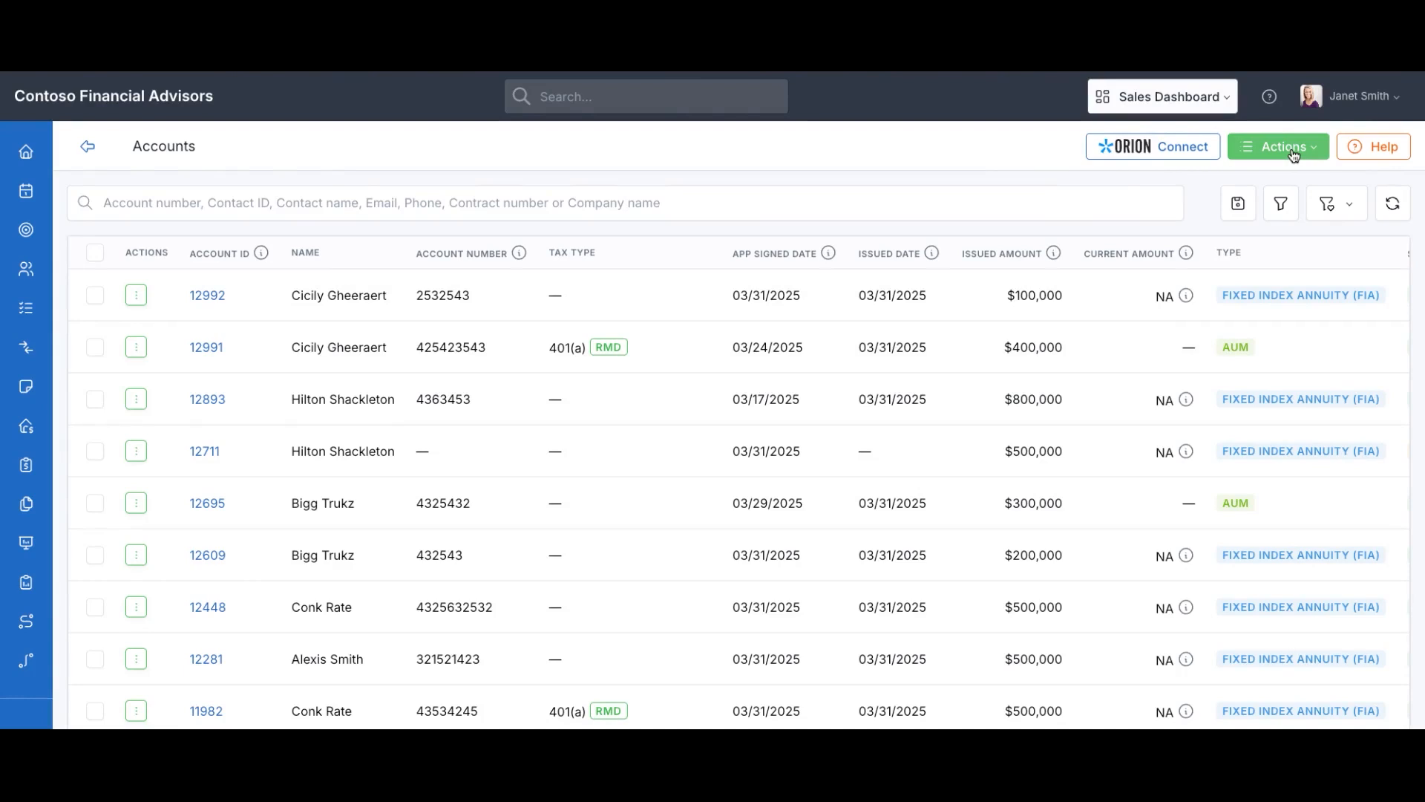
left_click(1294, 155)
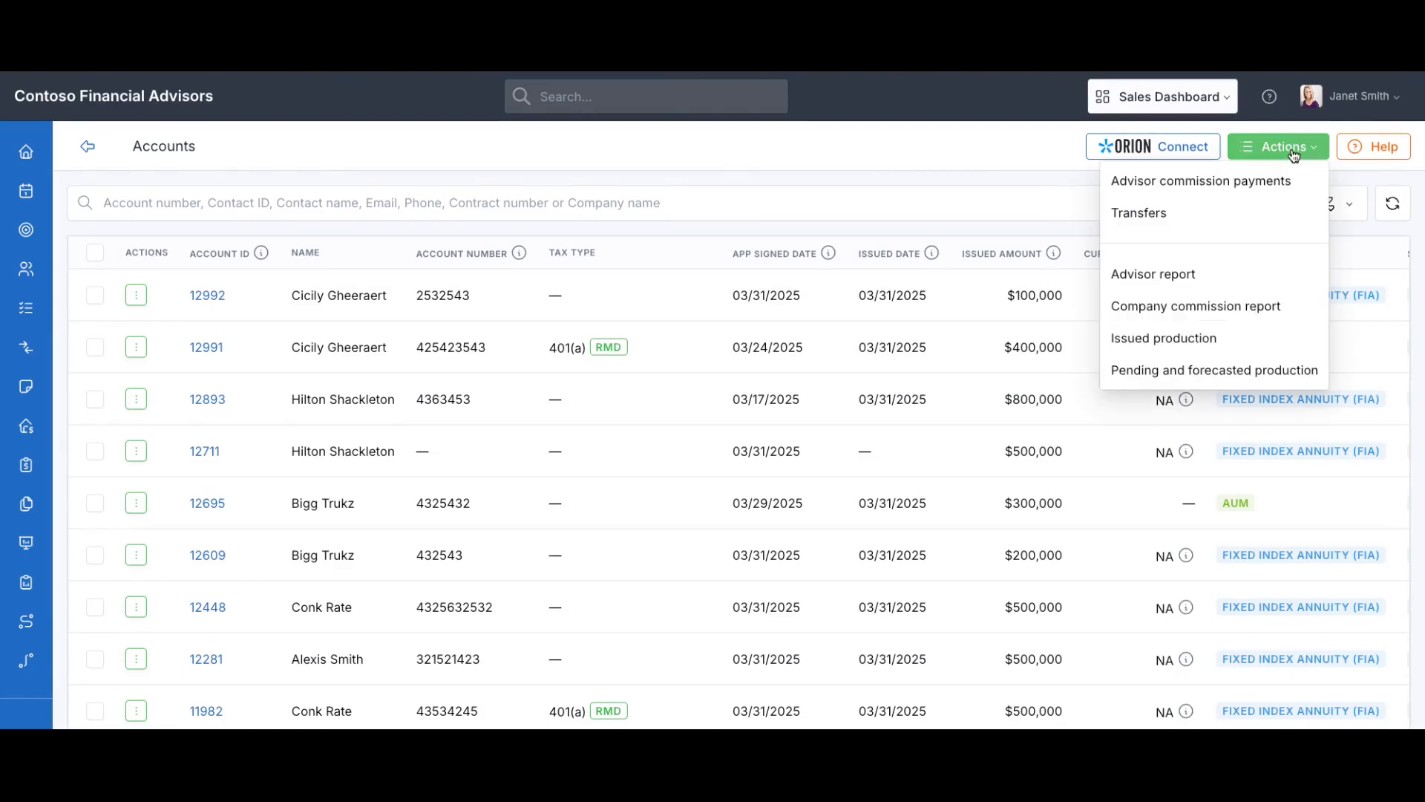
left_click(1143, 215)
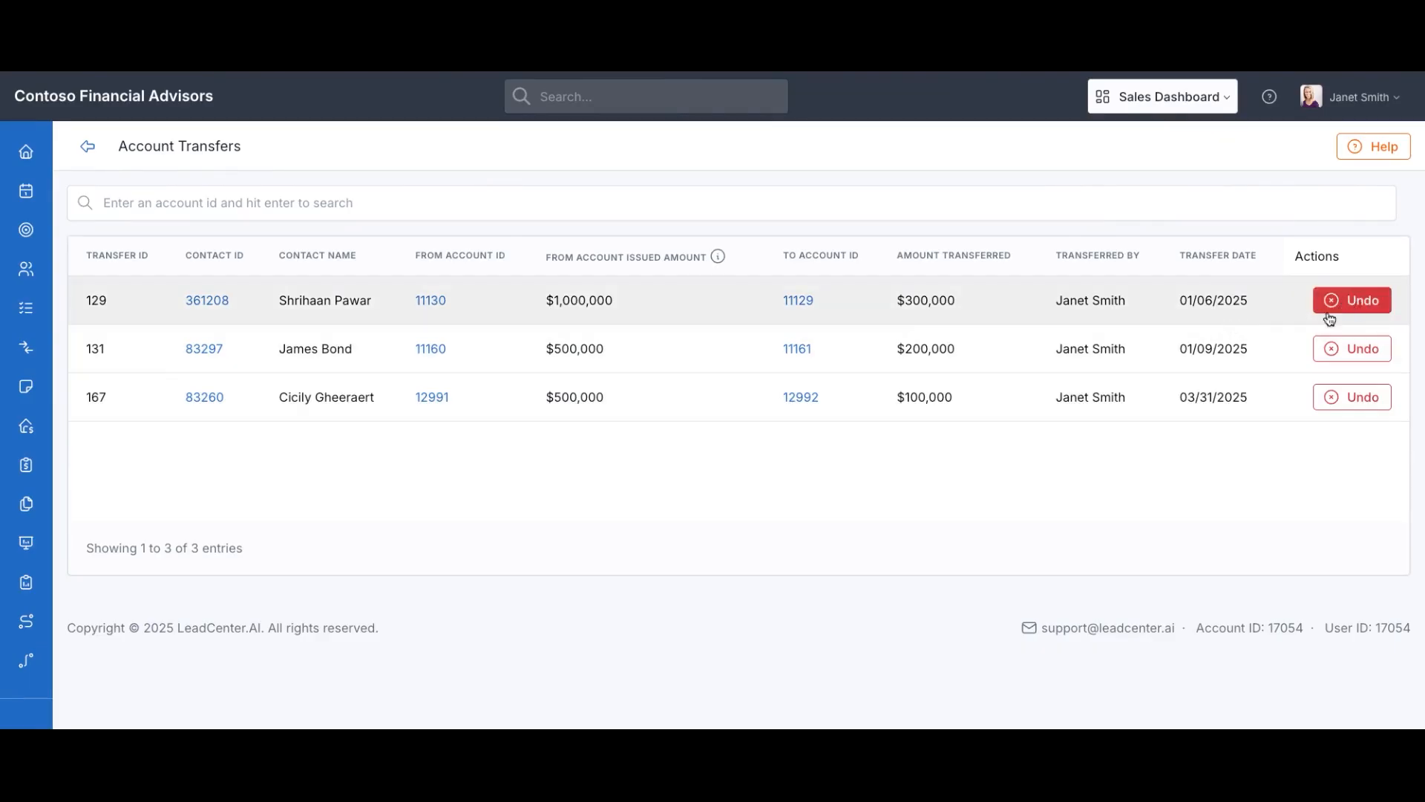
mouse_move(10, 379)
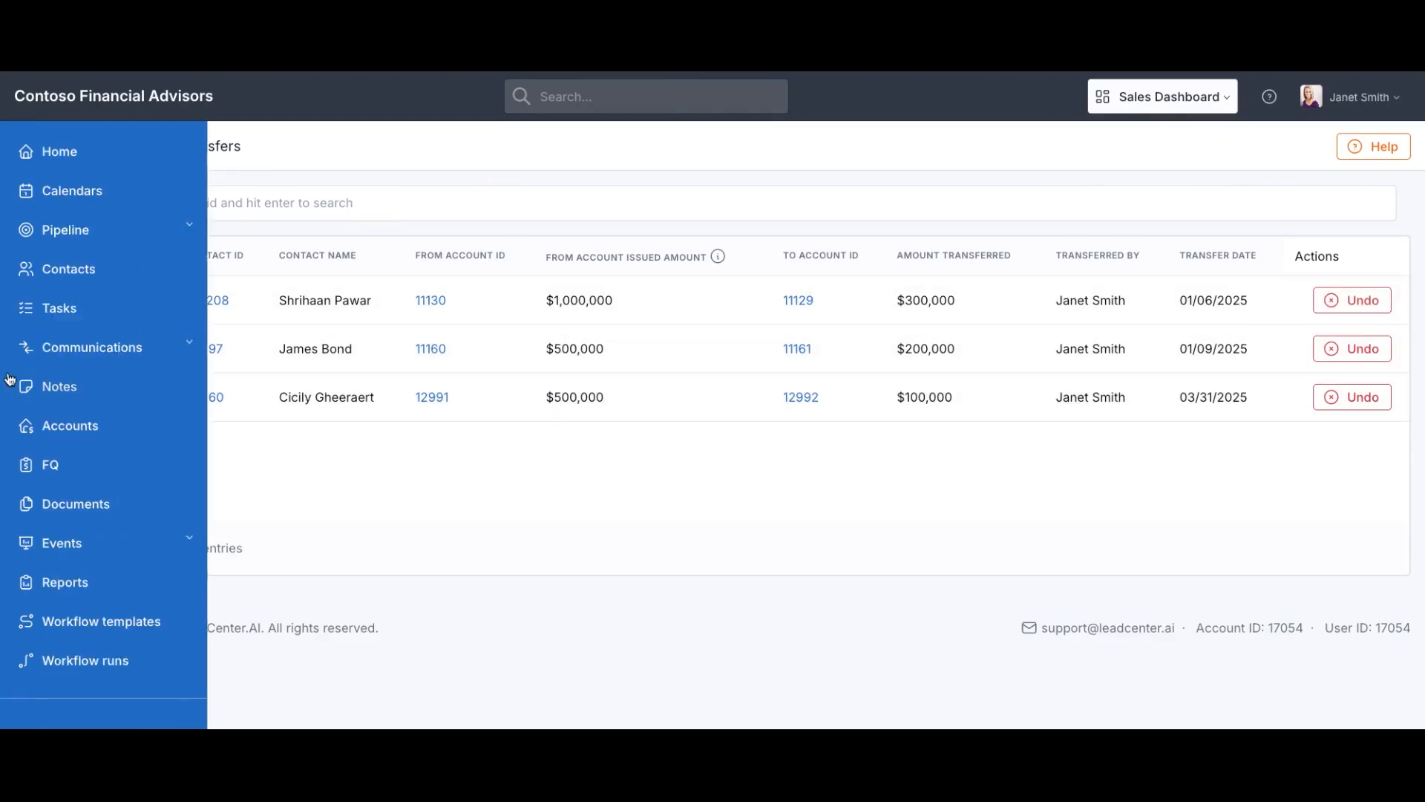
left_click(71, 432)
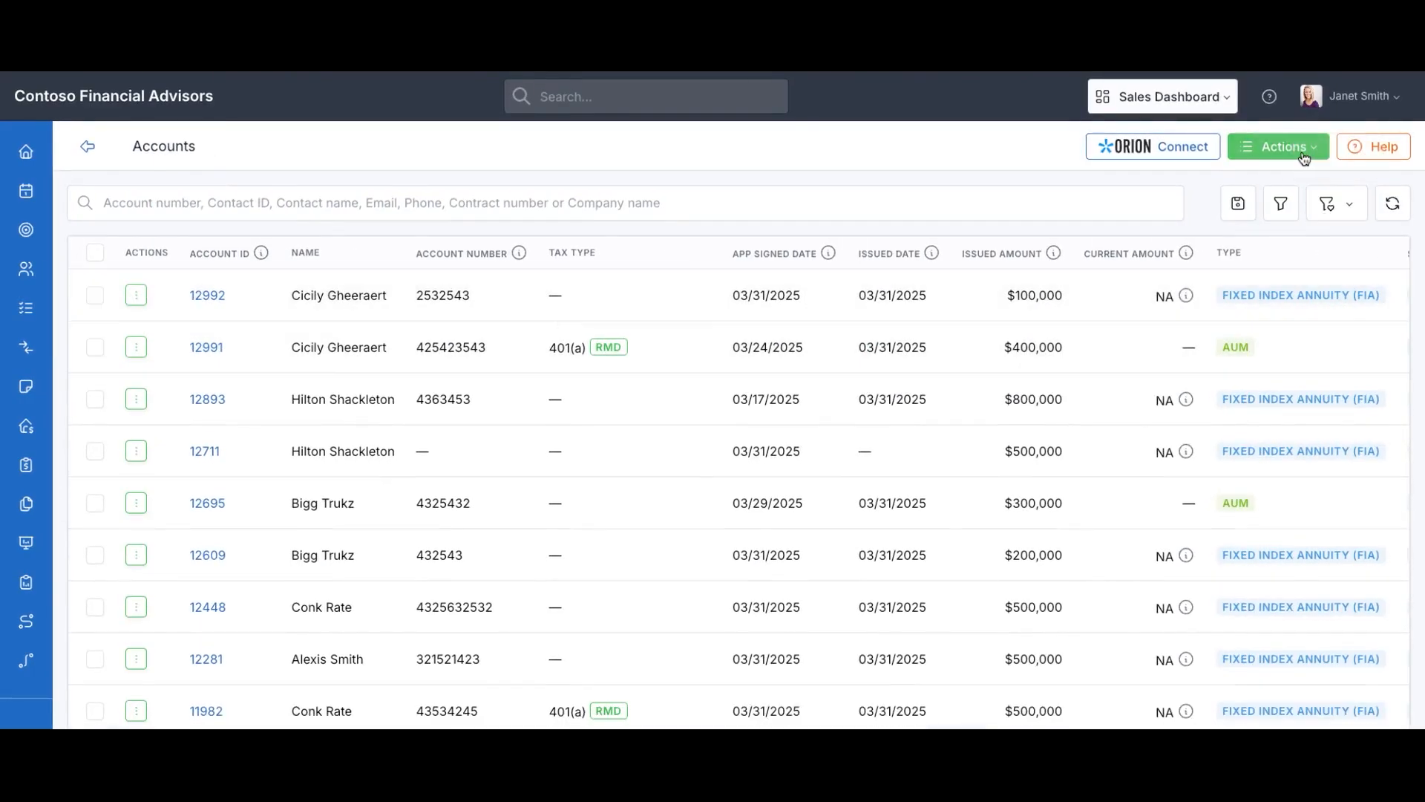
left_click(1305, 154)
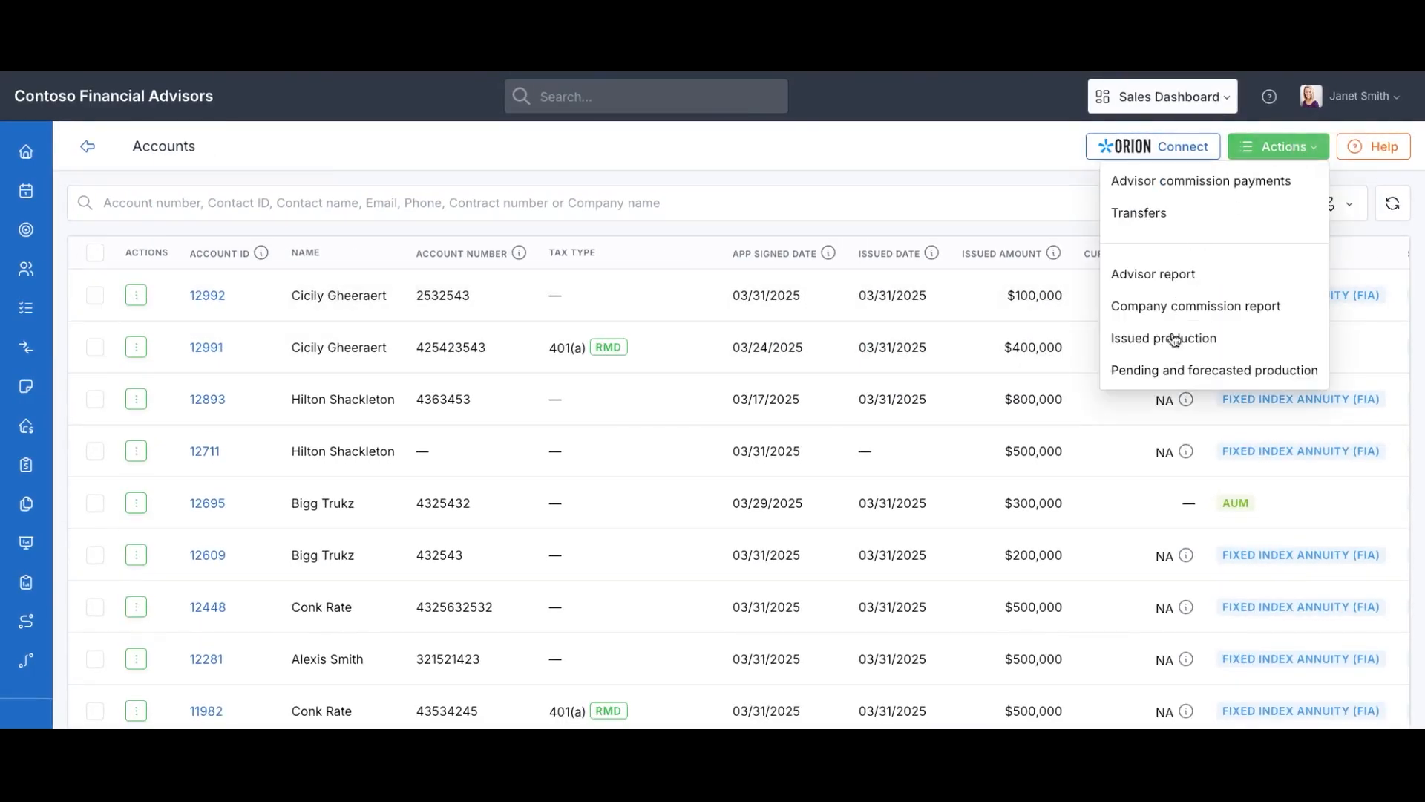
Look through advisor commission payments, confirming account 12992's $800 payment, then return to Accounts
left_click(1189, 186)
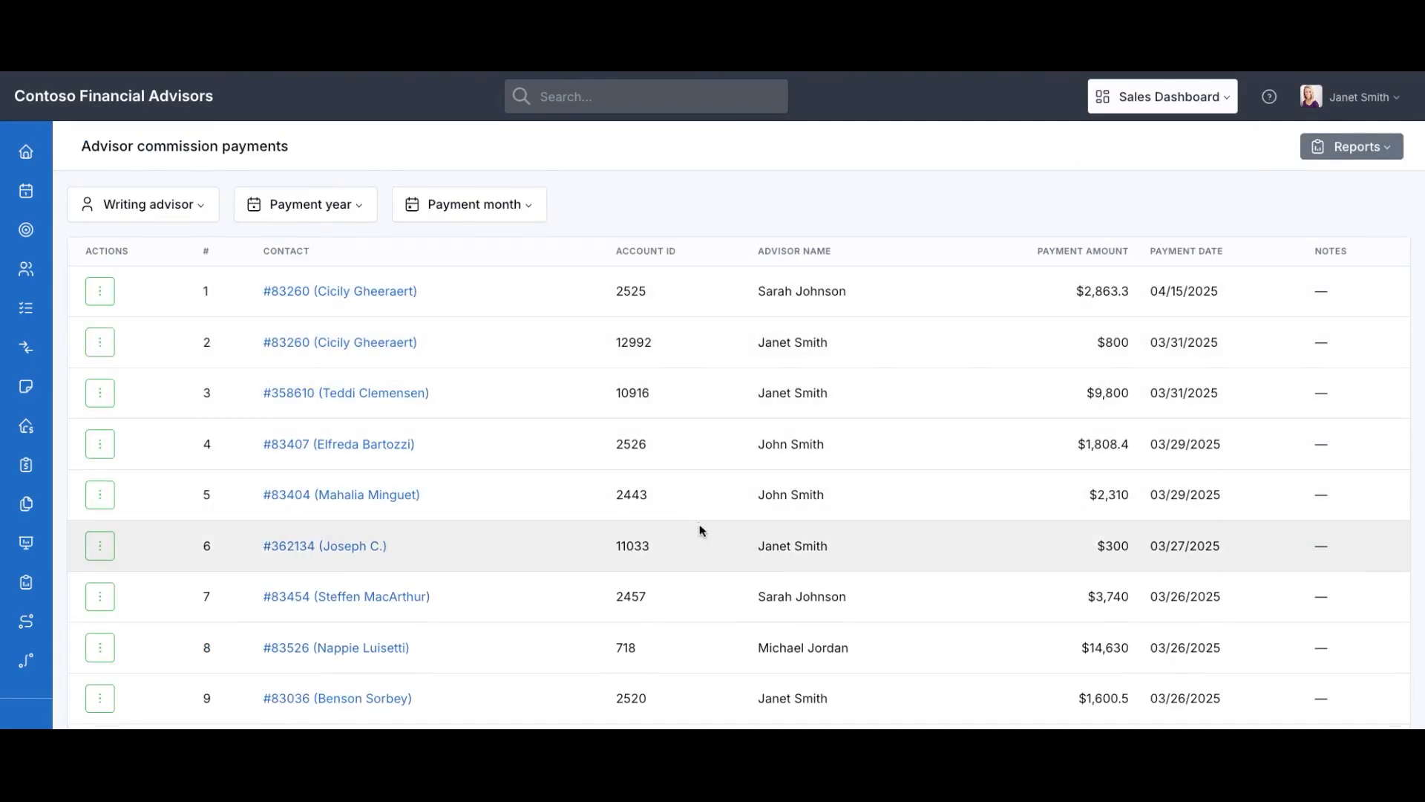
scroll(700, 529, "down", 6)
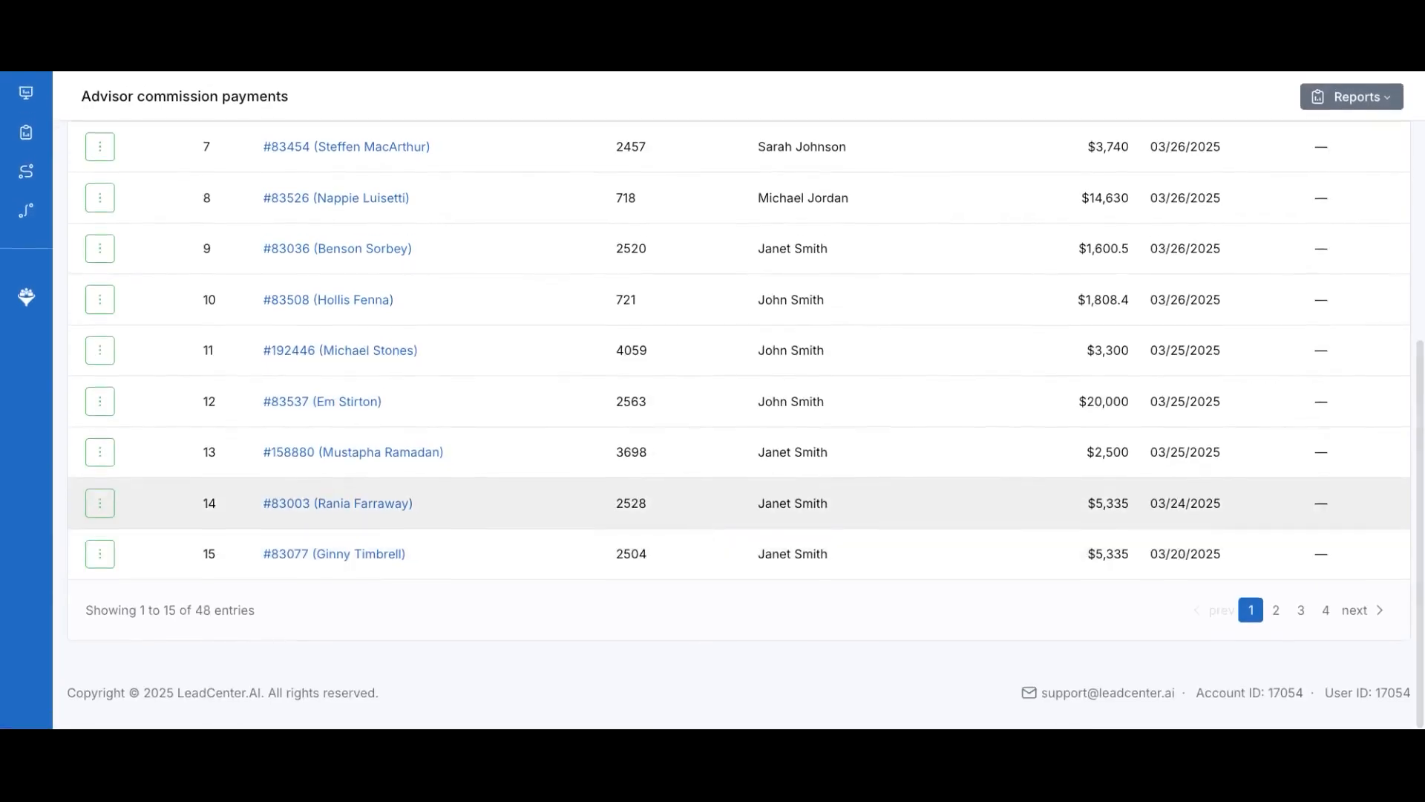
scroll(700, 530, "up", 6)
mouse_move(87, 400)
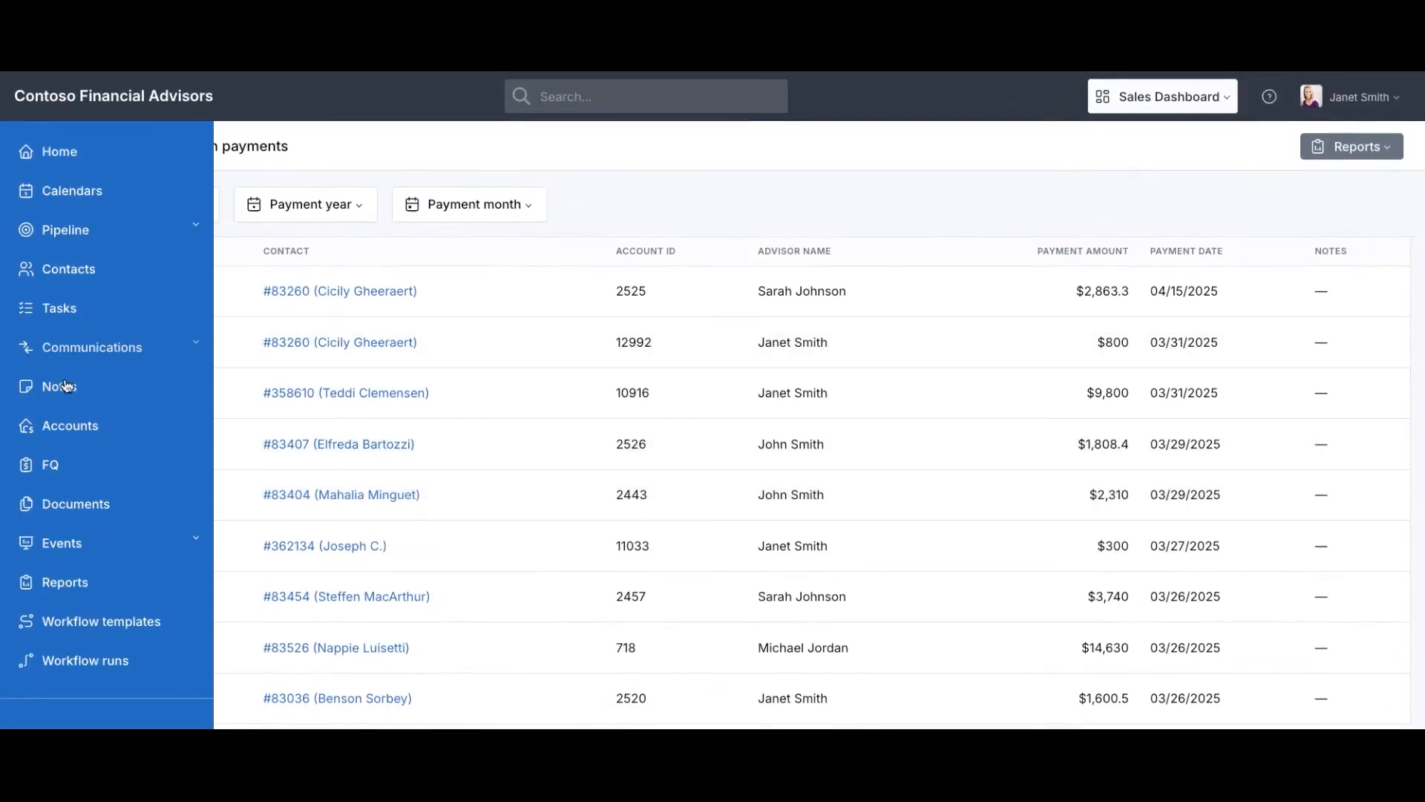
left_click(72, 428)
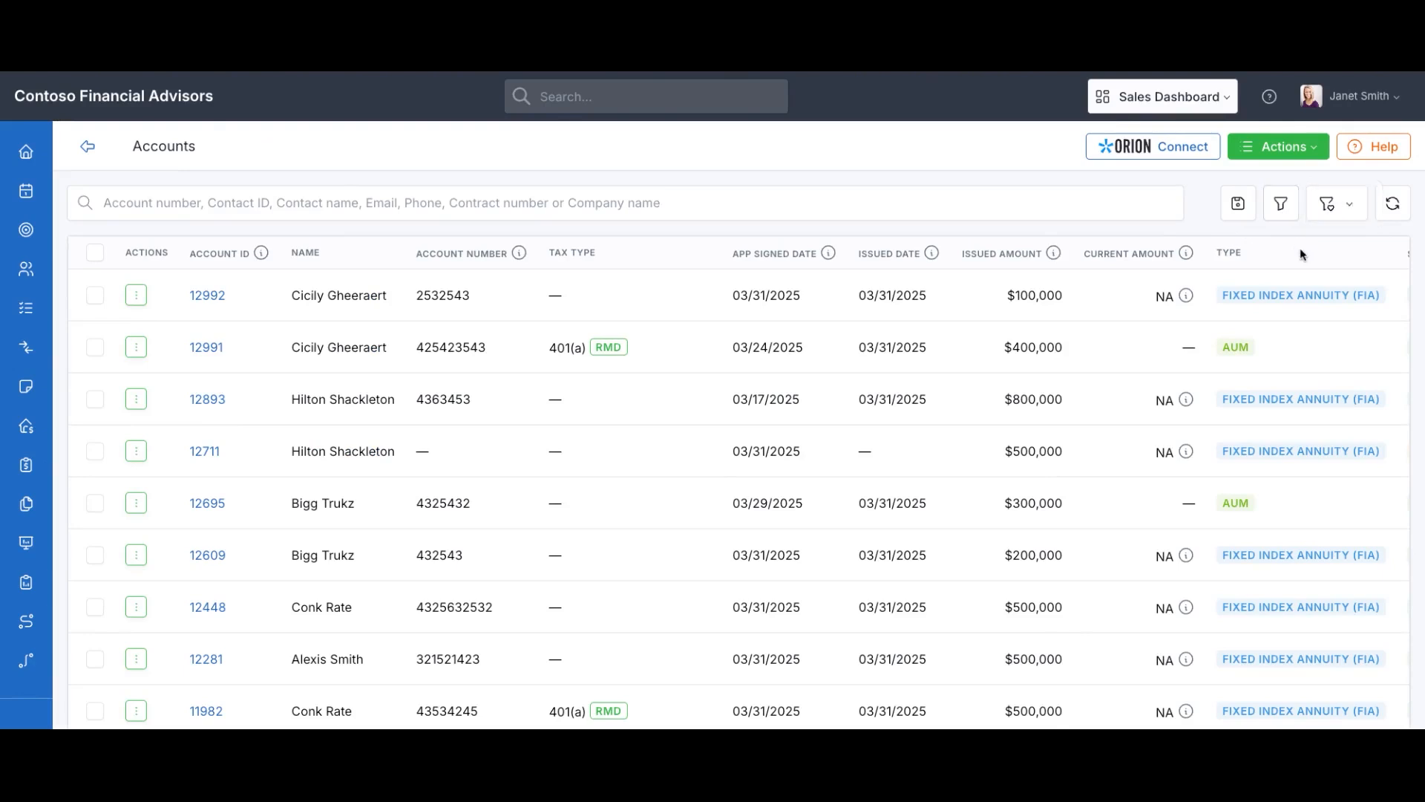
Filter Accounts by issued year 2025, status Issued and Meet RMD requirements Yes, showing 8 accounts
left_click(1278, 205)
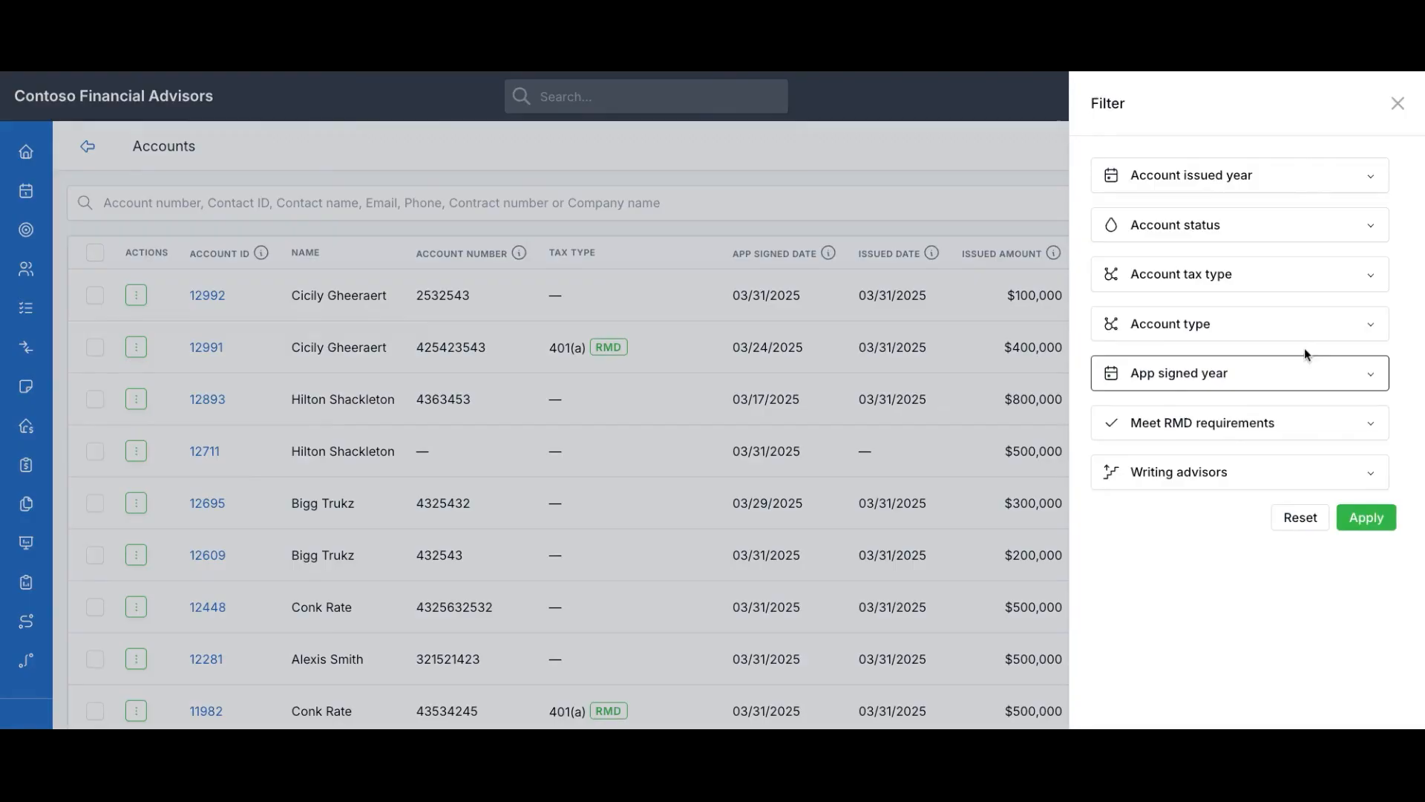
left_click(1292, 178)
left_click(1118, 272)
left_click(1210, 539)
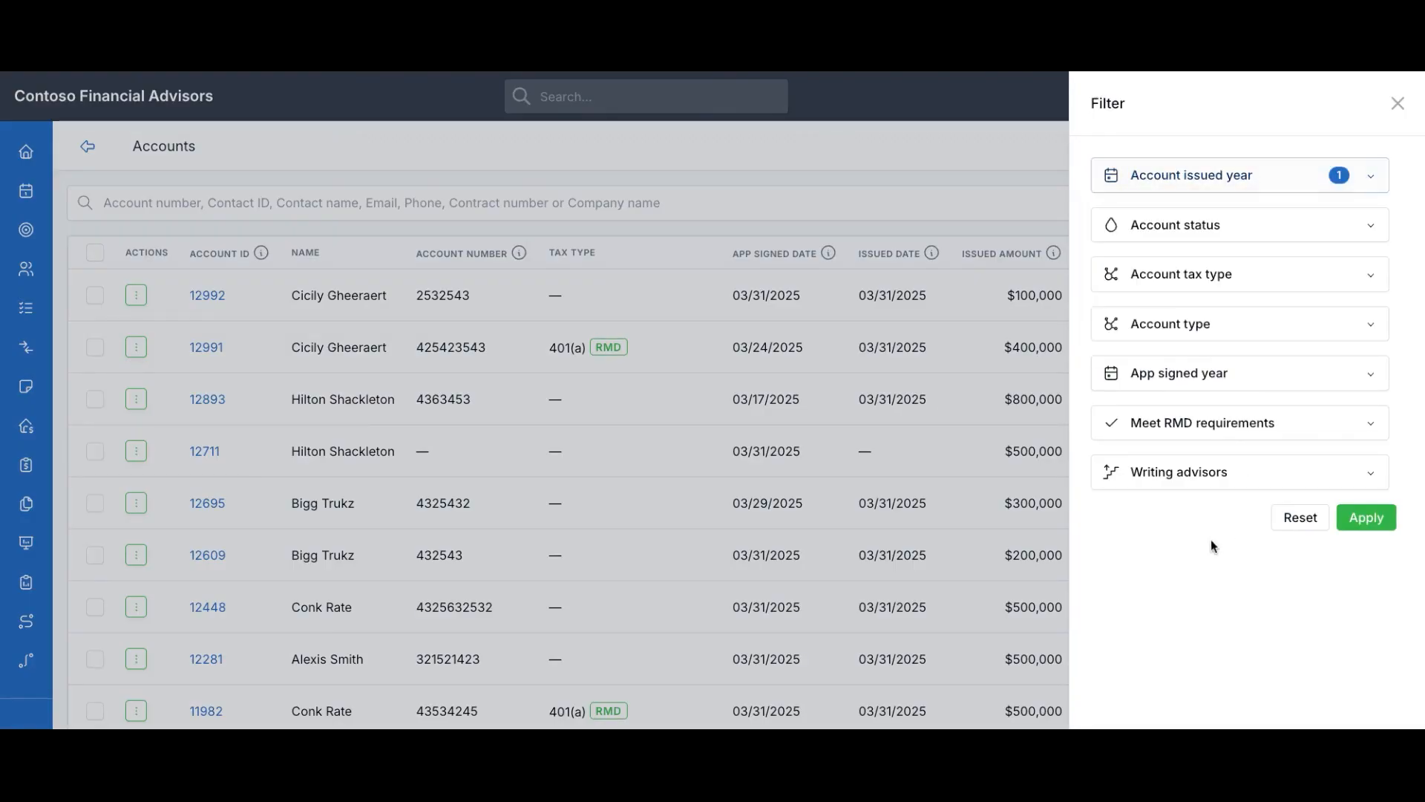
left_click(1222, 230)
left_click(1115, 321)
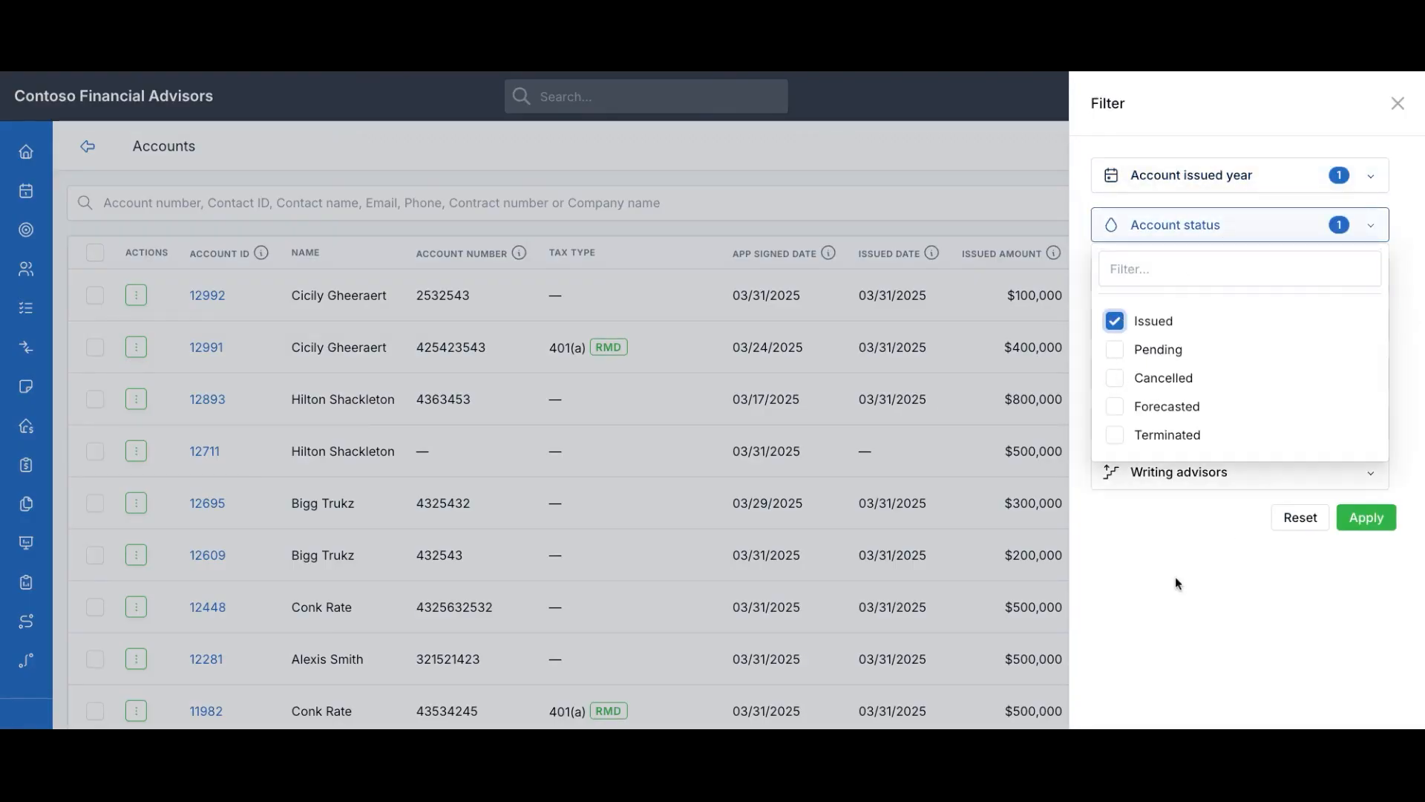
left_click(1188, 585)
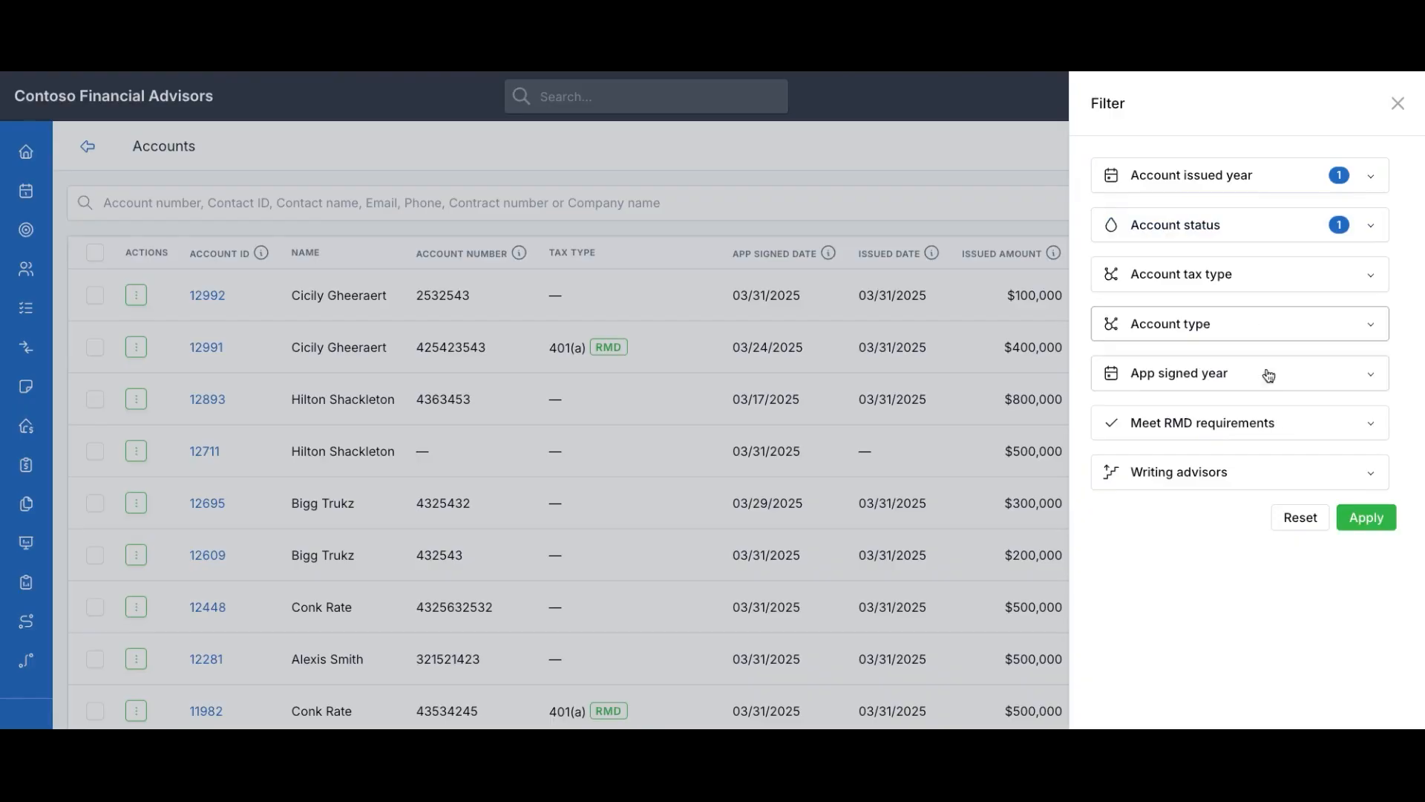
left_click(1218, 423)
left_click(1116, 467)
left_click(1160, 589)
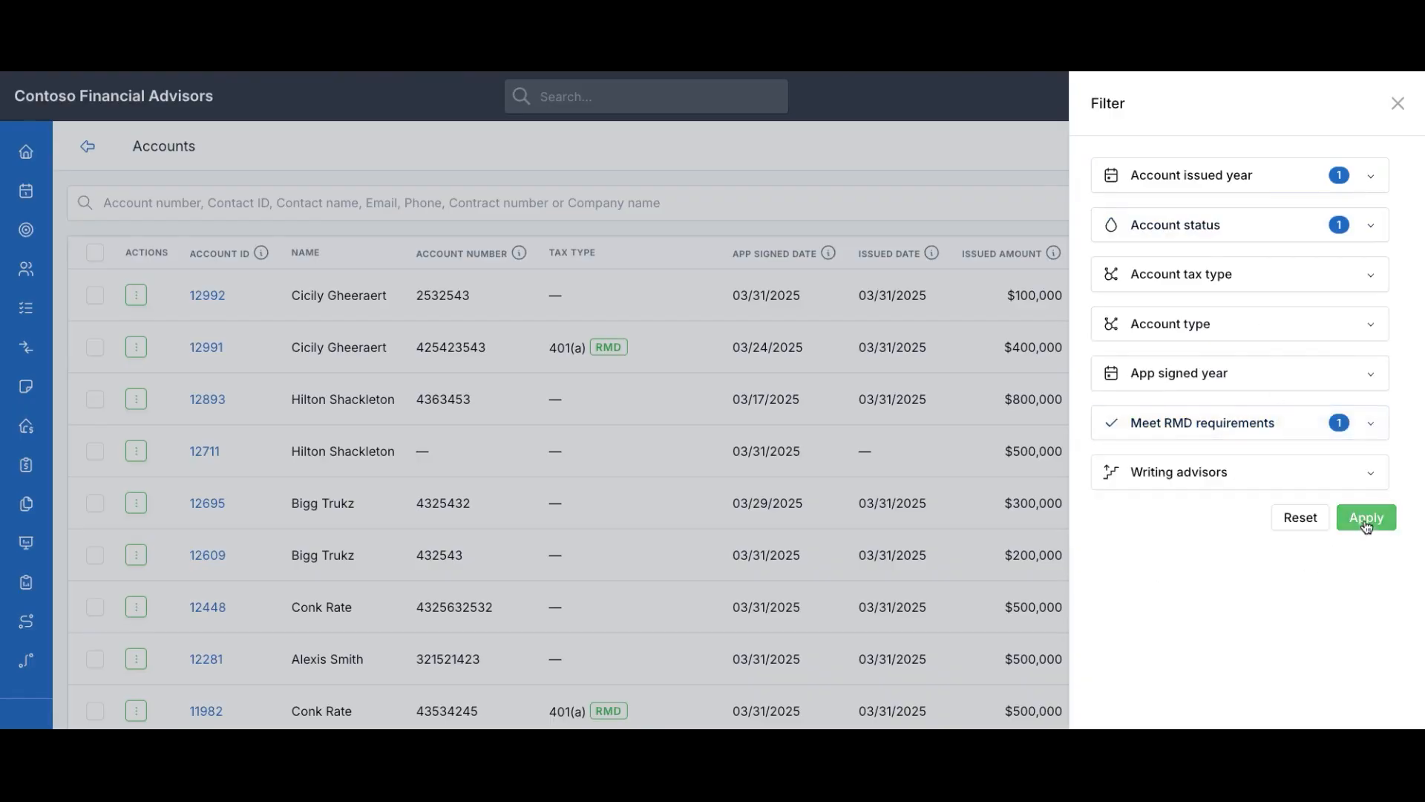
left_click(1367, 521)
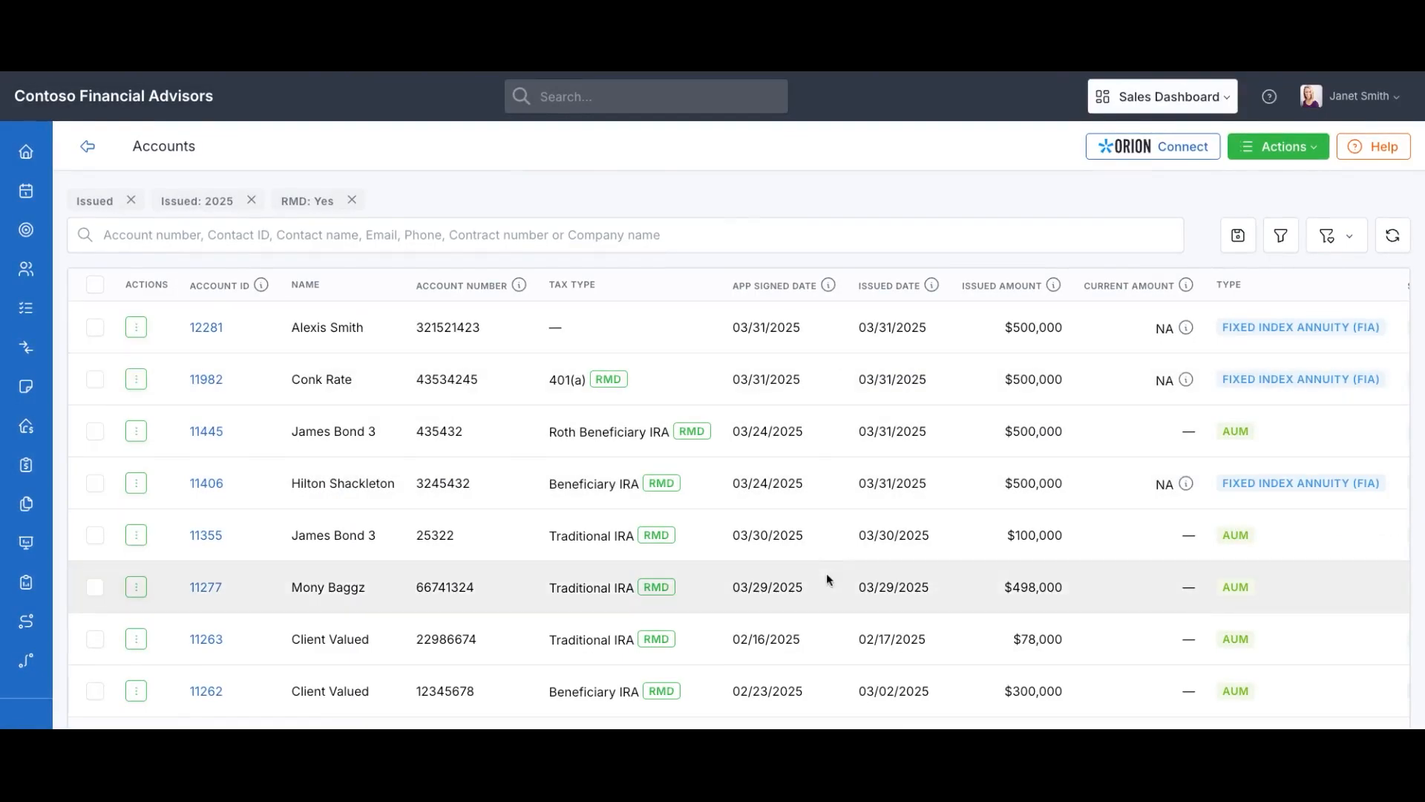
scroll(827, 573, "down", 2)
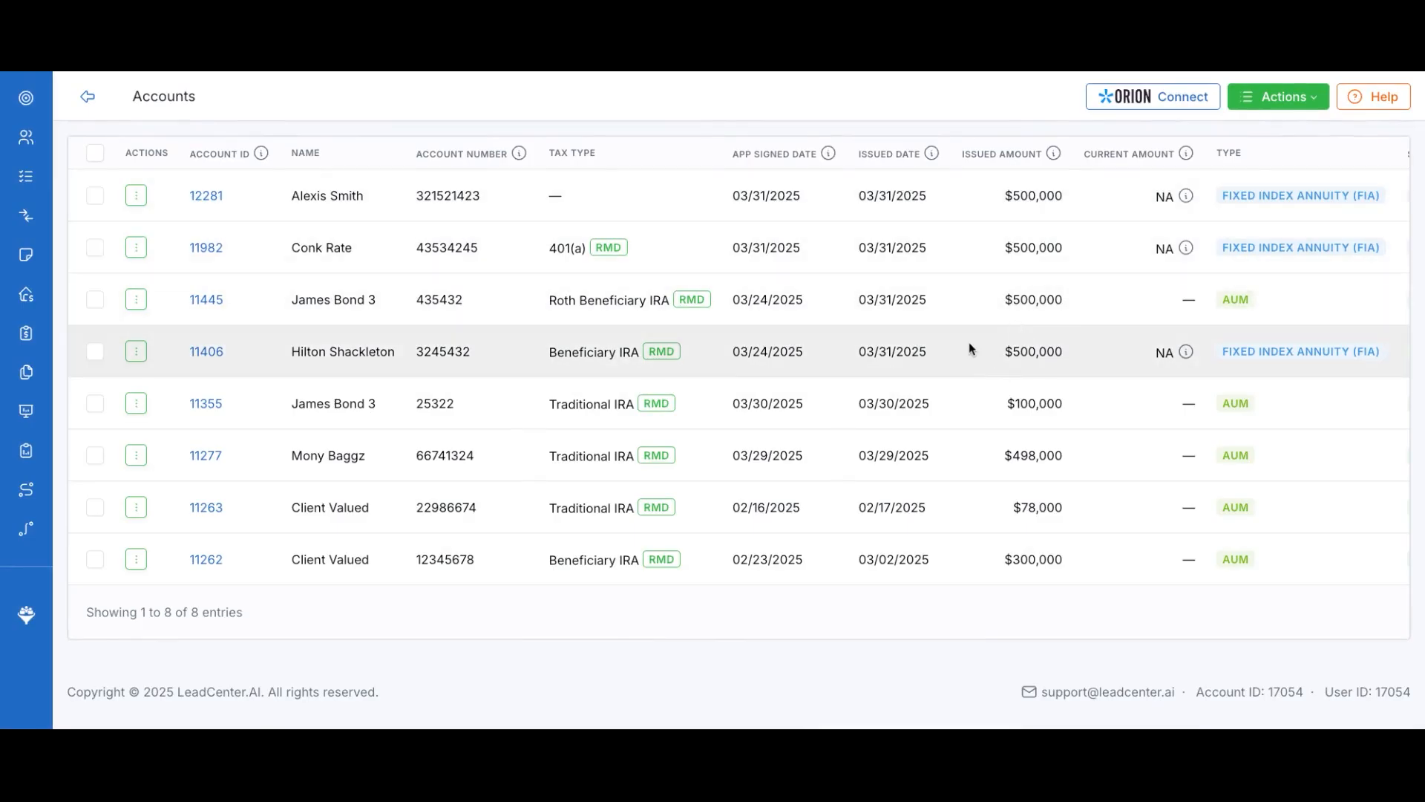
scroll(983, 330, "up", 2)
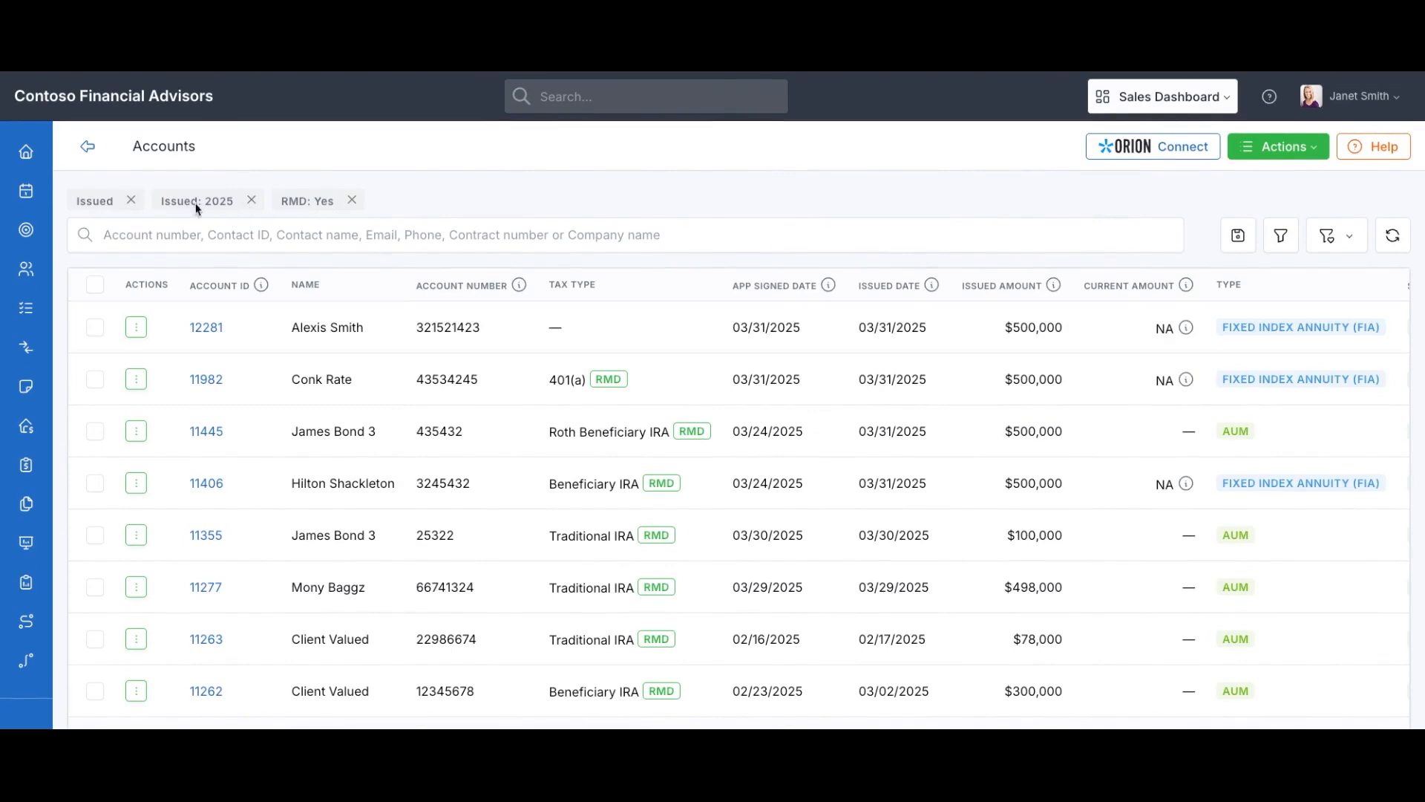
Remove the RMD: Yes condition and save the filter as private view 'Issued accounts 2025'
left_click(353, 202)
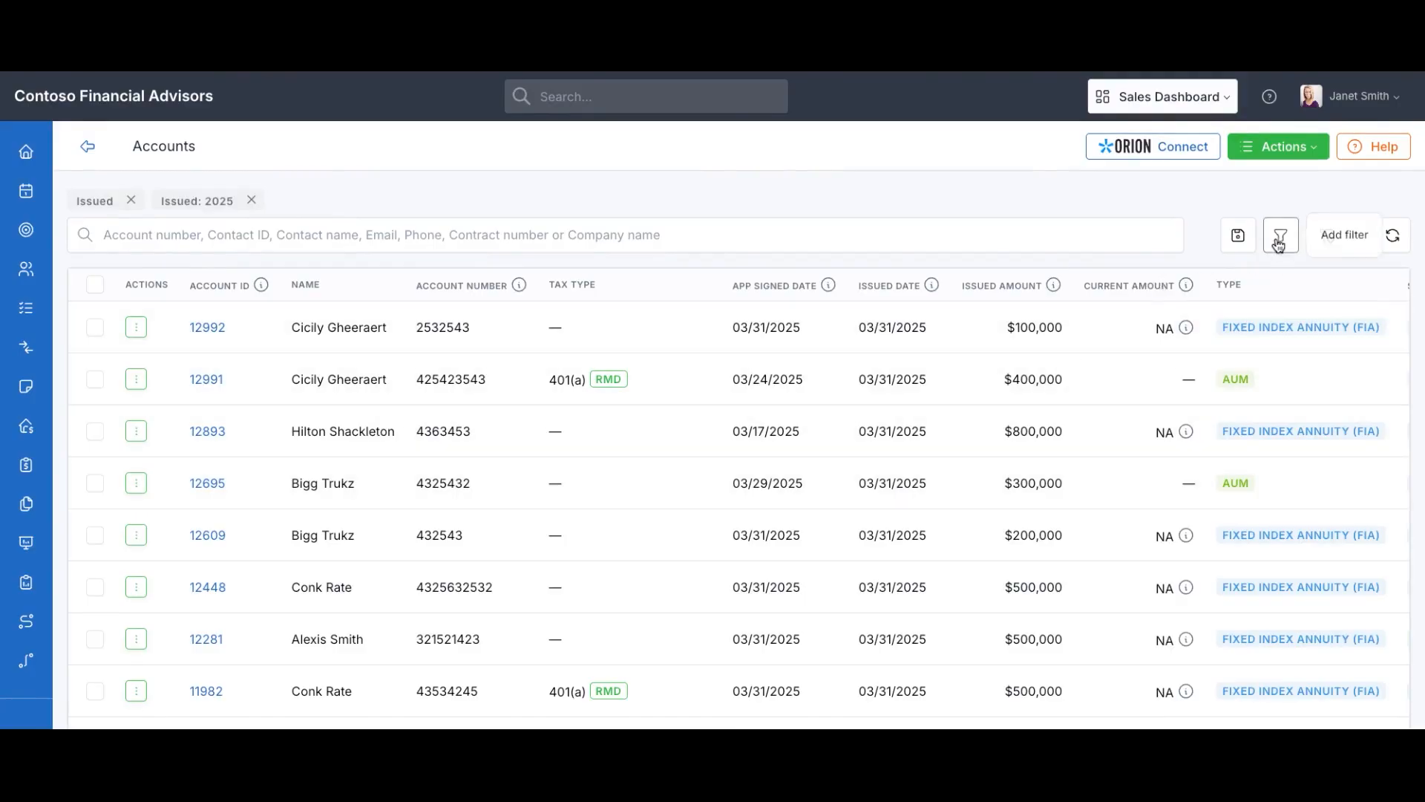
left_click(1238, 236)
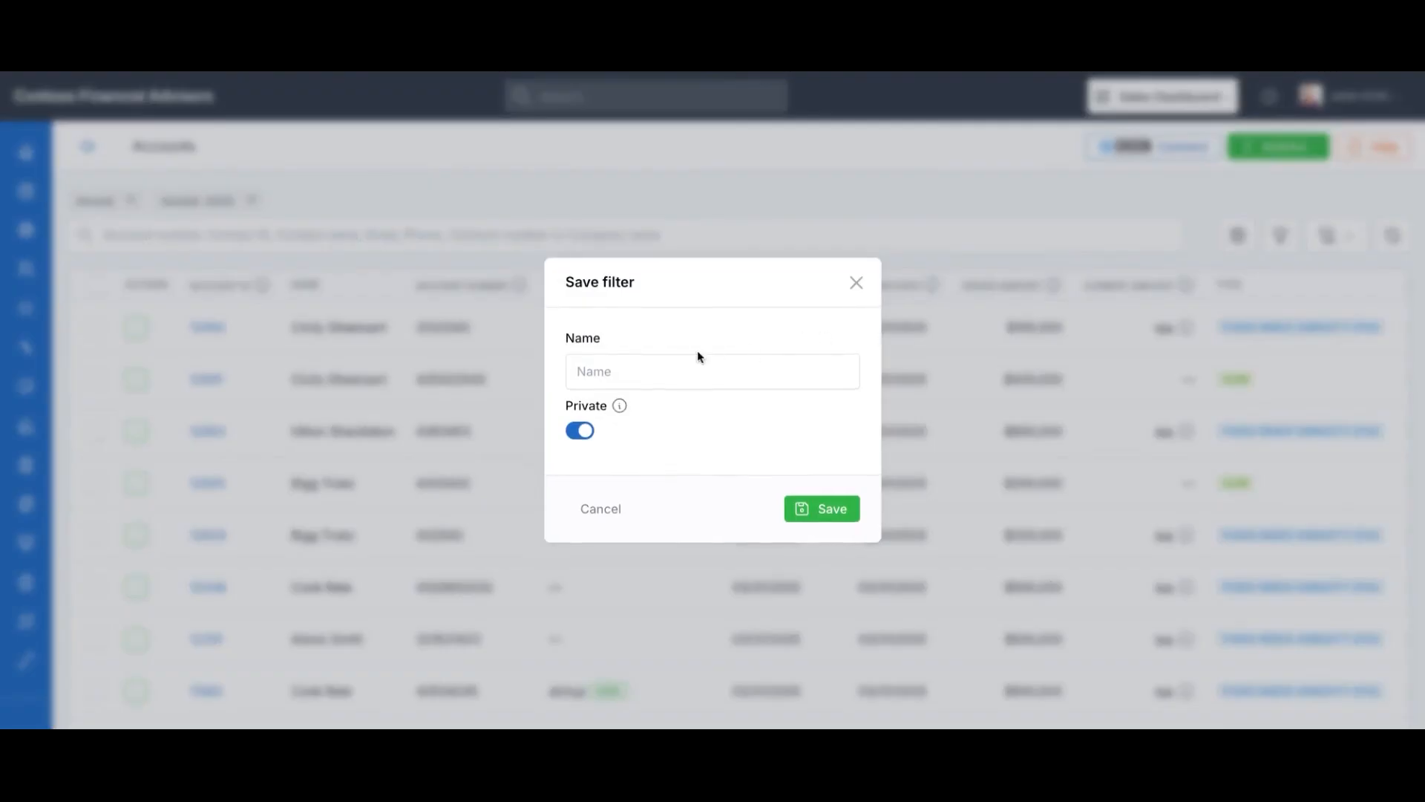
left_click(675, 358)
type("Issued accounts 2025")
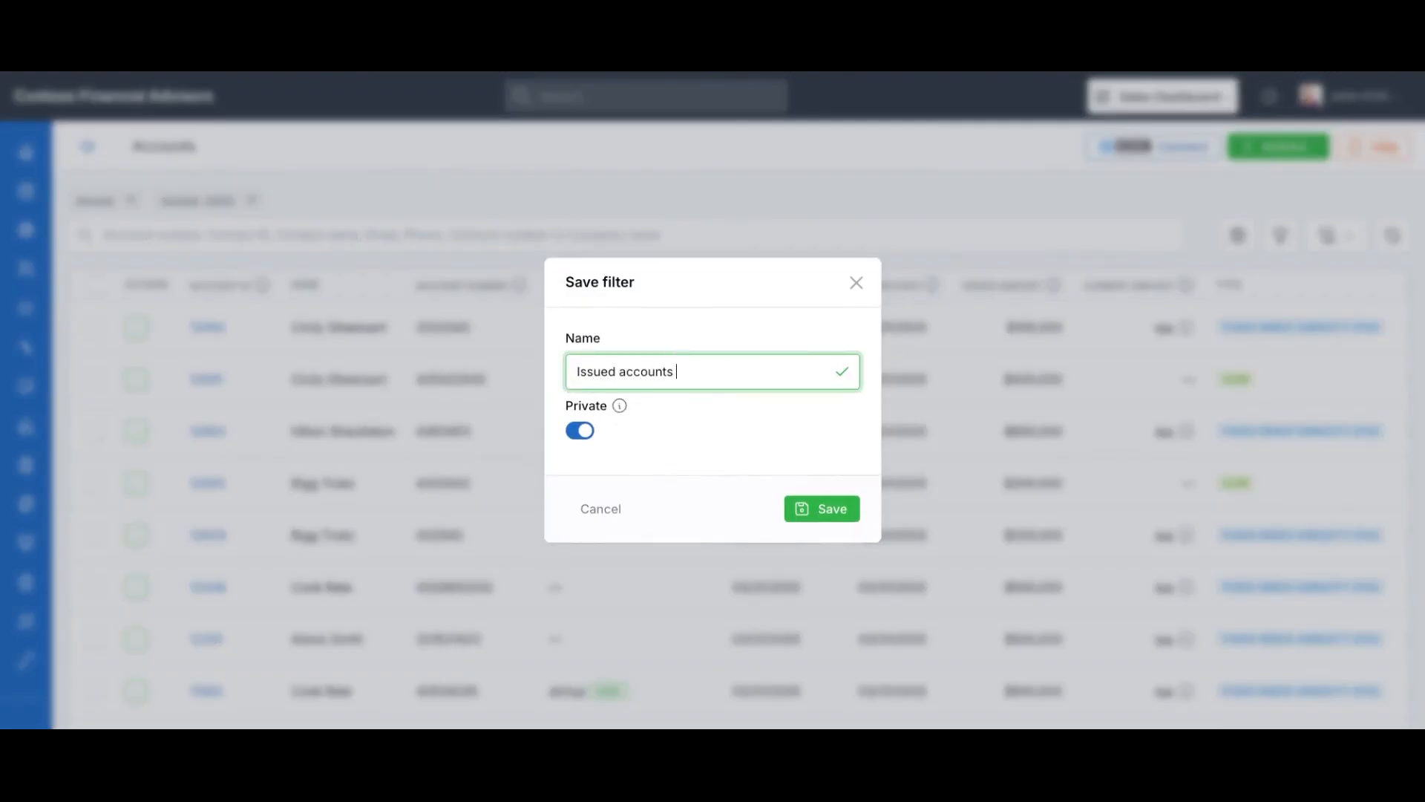
mouse_move(620, 408)
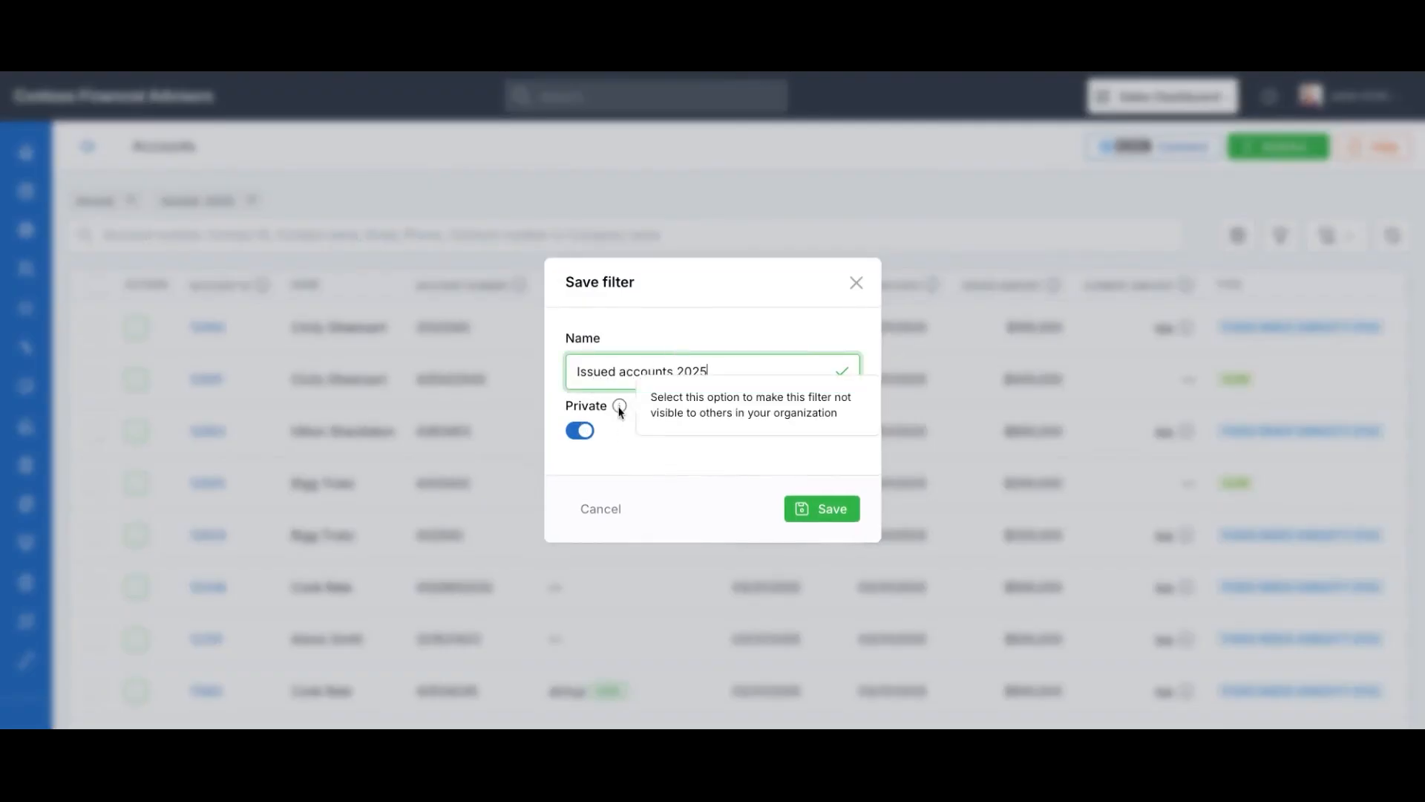
left_click(821, 510)
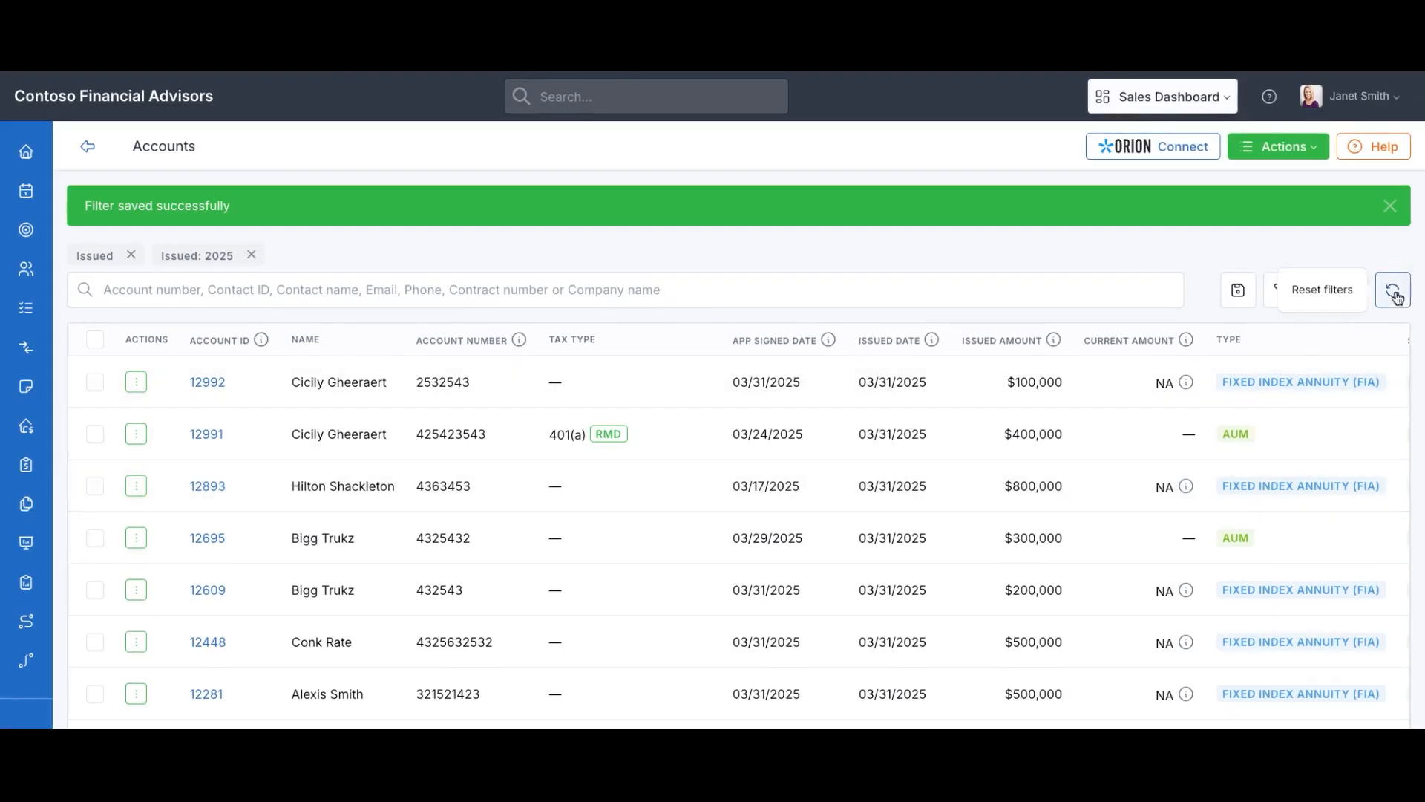
Reset the Accounts filters, then apply the saved 'Issued accounts 2025' view to restore the Issued and Issued: 2025 filters
left_click(1394, 292)
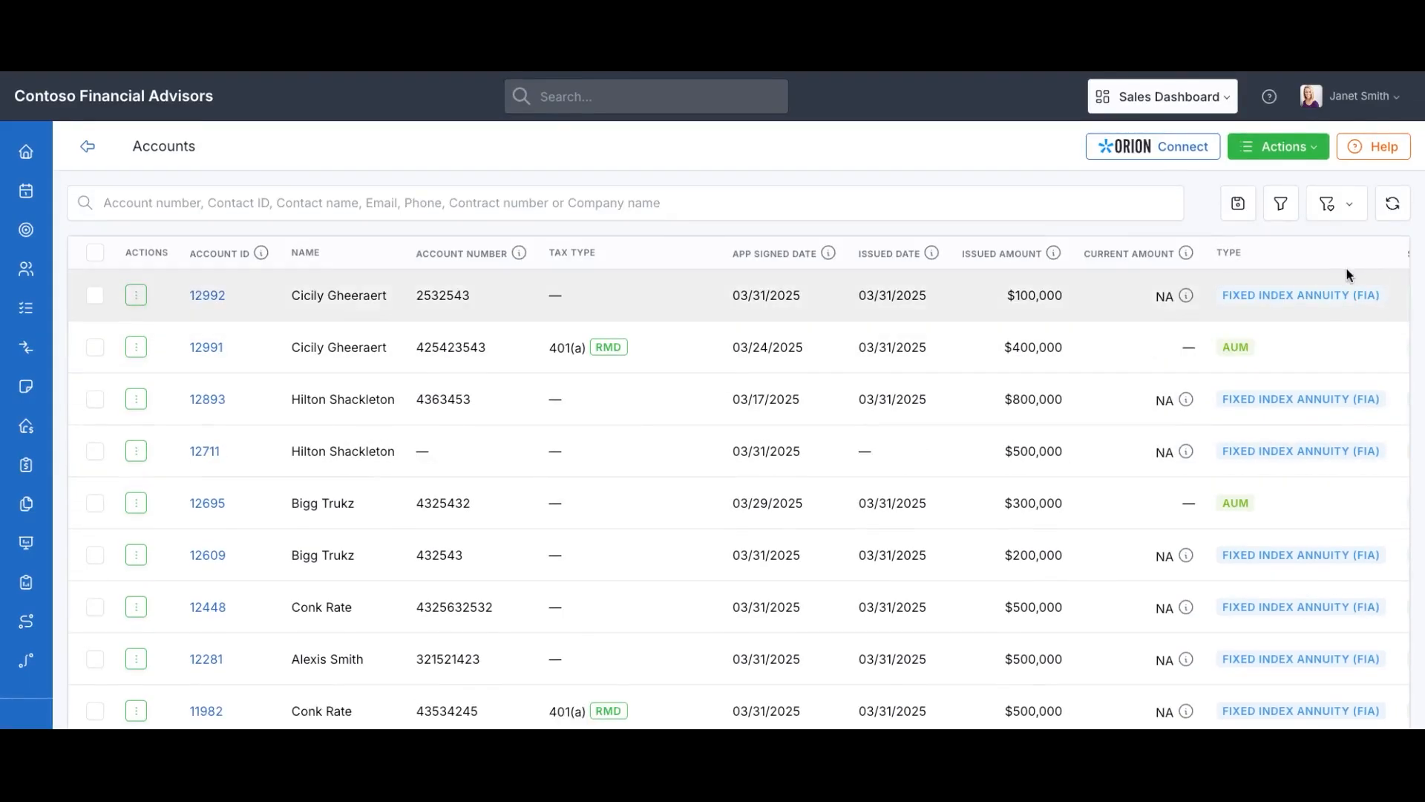
left_click(1341, 213)
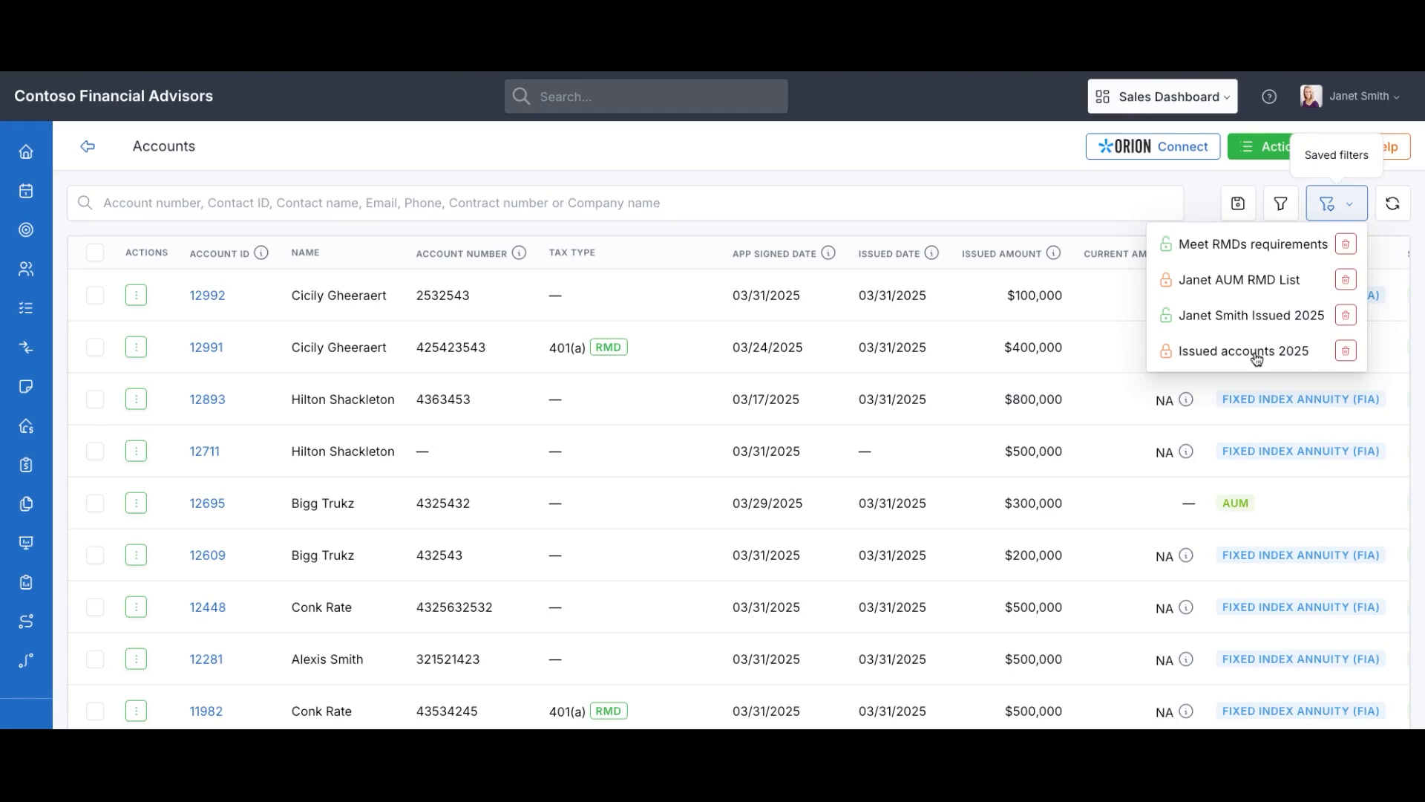
left_click(1257, 360)
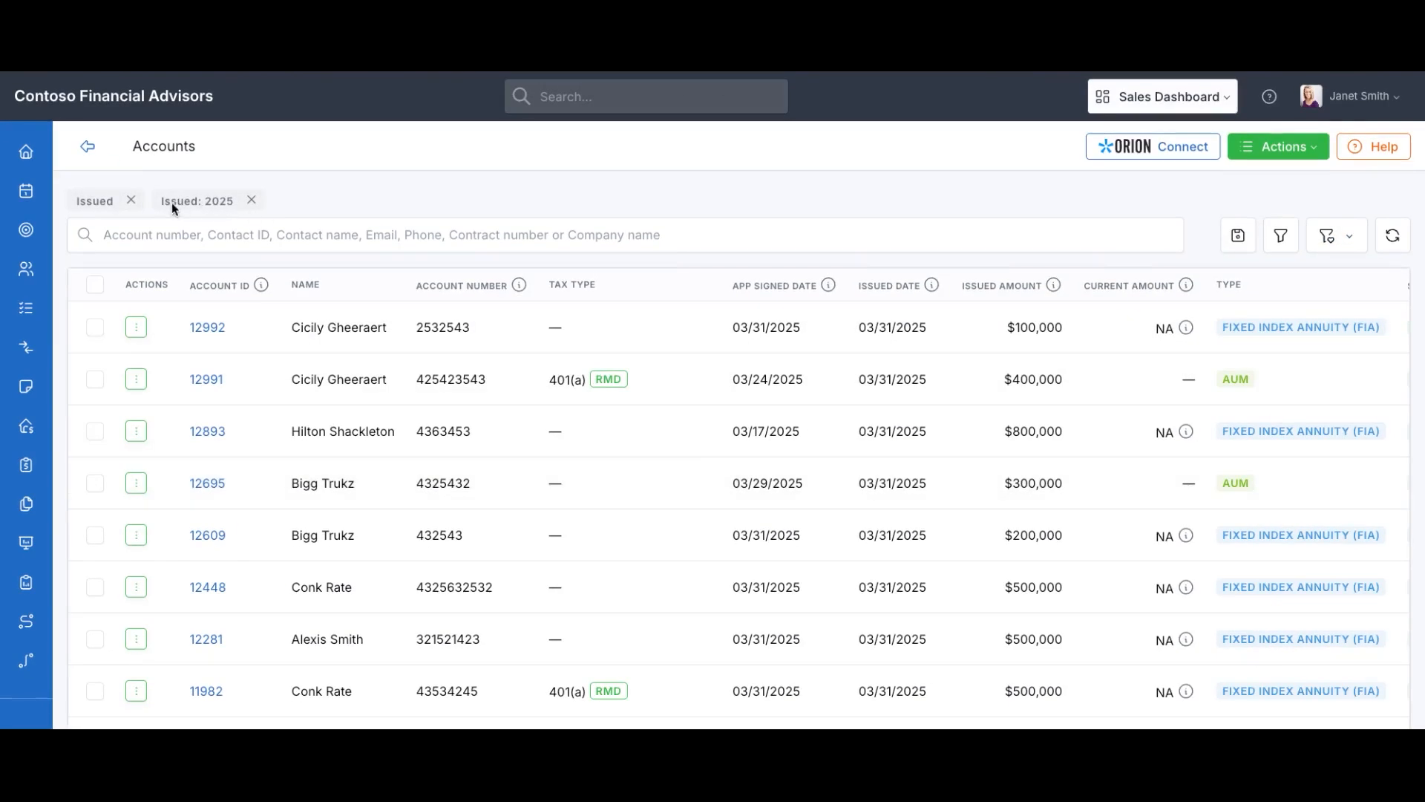